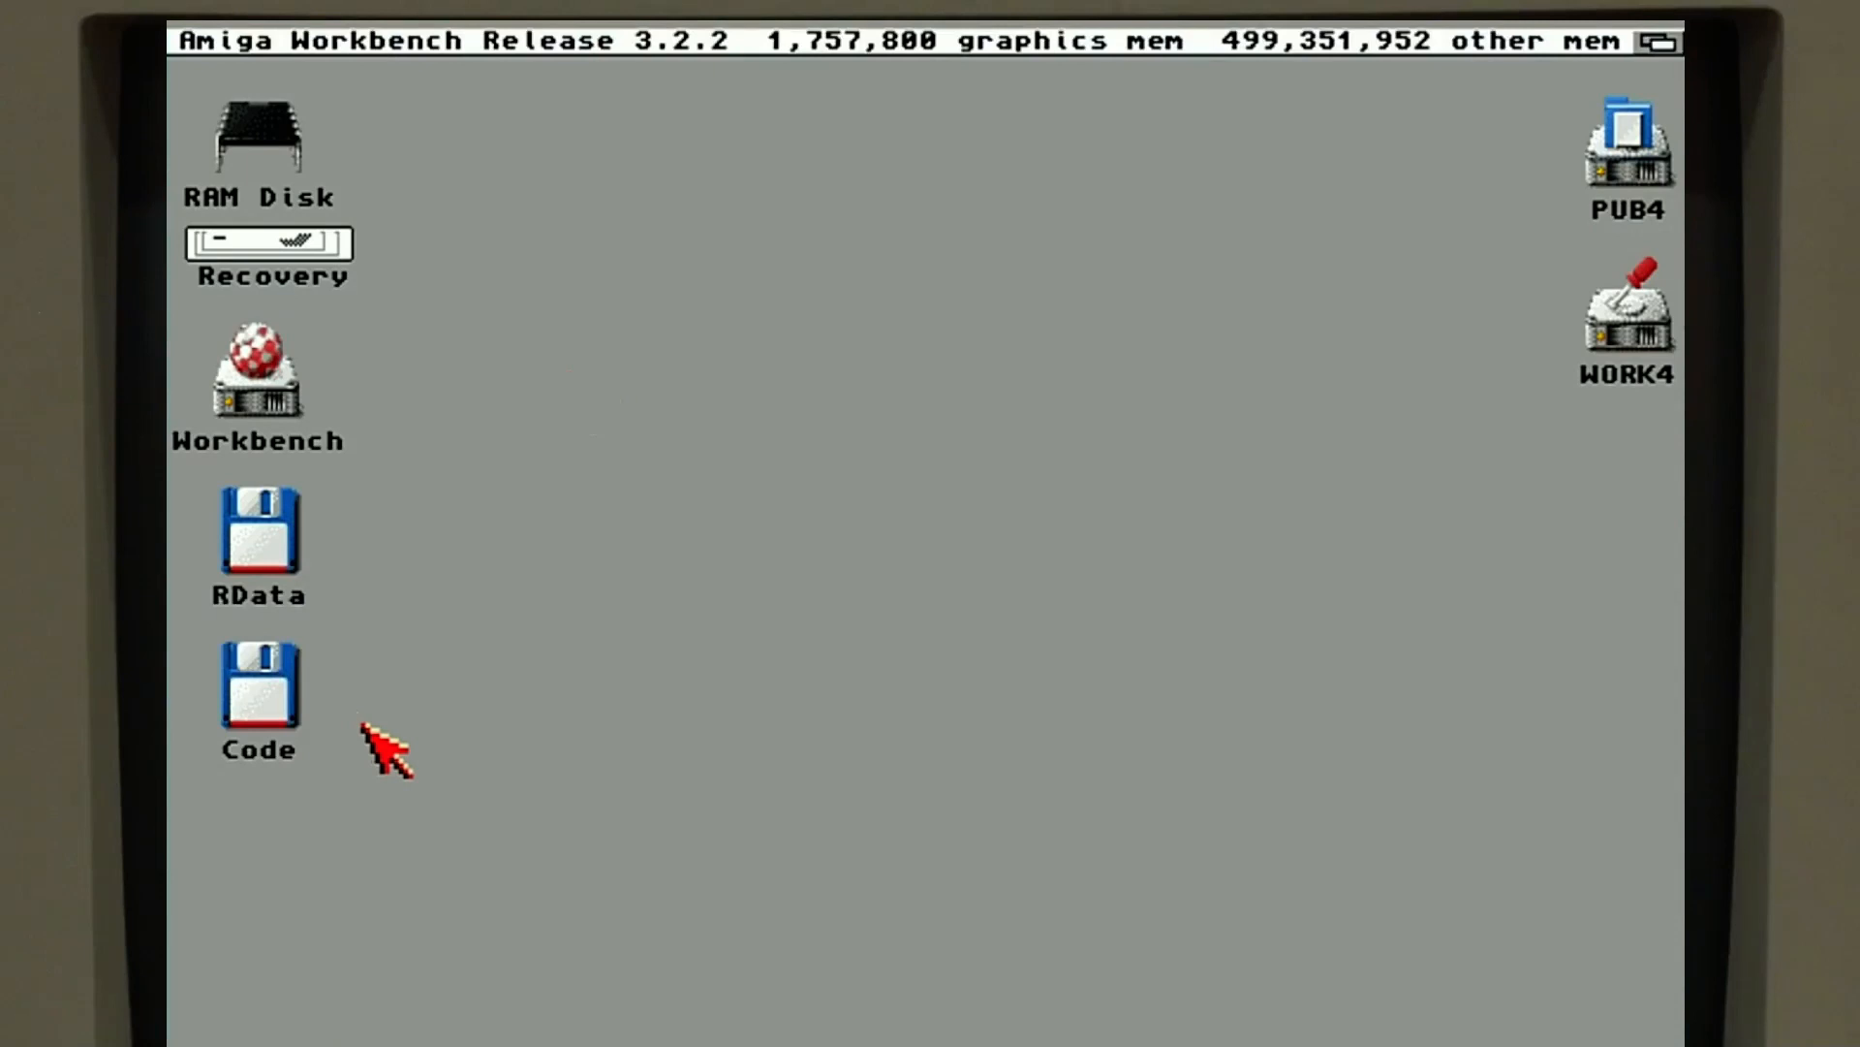
- Open the Code disk and mount the Envoy1.adf and Envoy2.adf disk images
{"action": "double_click", "coordinate": [257, 707]}
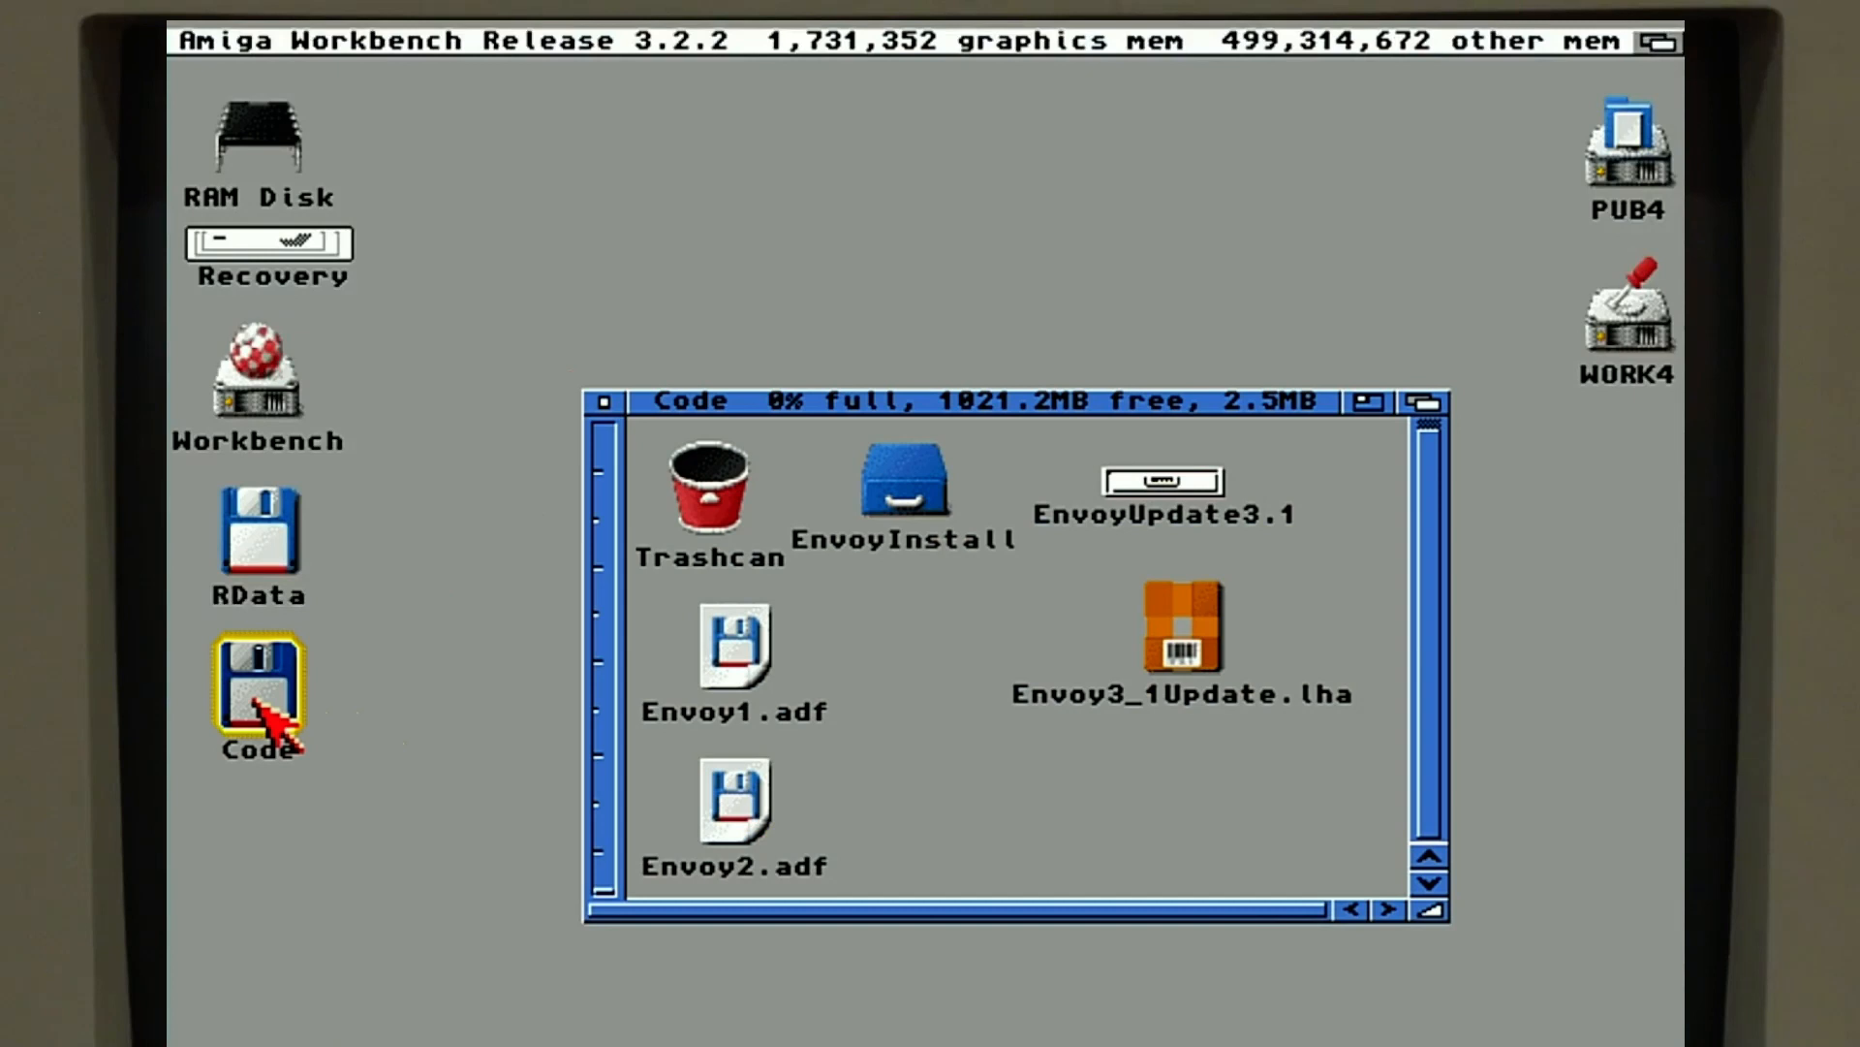
{"action": "double_click", "coordinate": [737, 659]}
{"action": "double_click", "coordinate": [744, 805]}
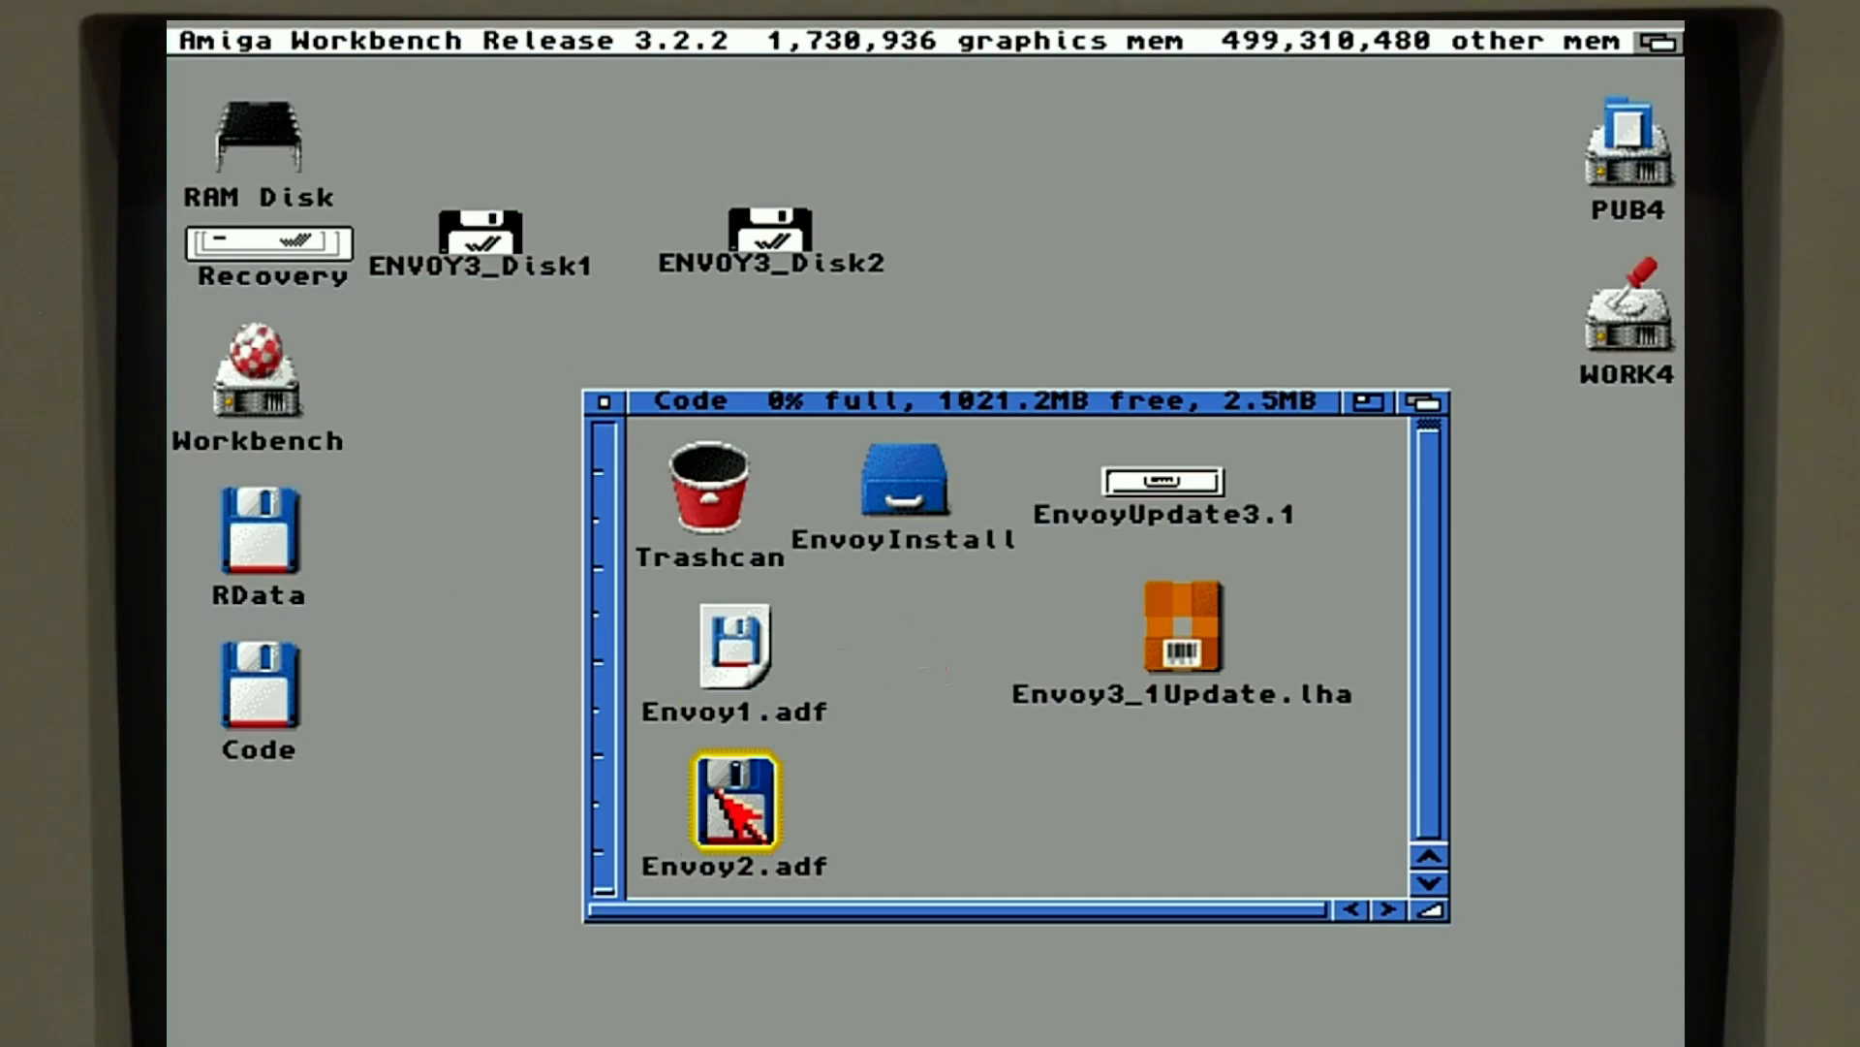
- Look into the ENVOY3_Disk1 disk, page through its FTH-ENV0.NFO file, and close both windows
{"action": "double_click", "coordinate": [516, 231]}
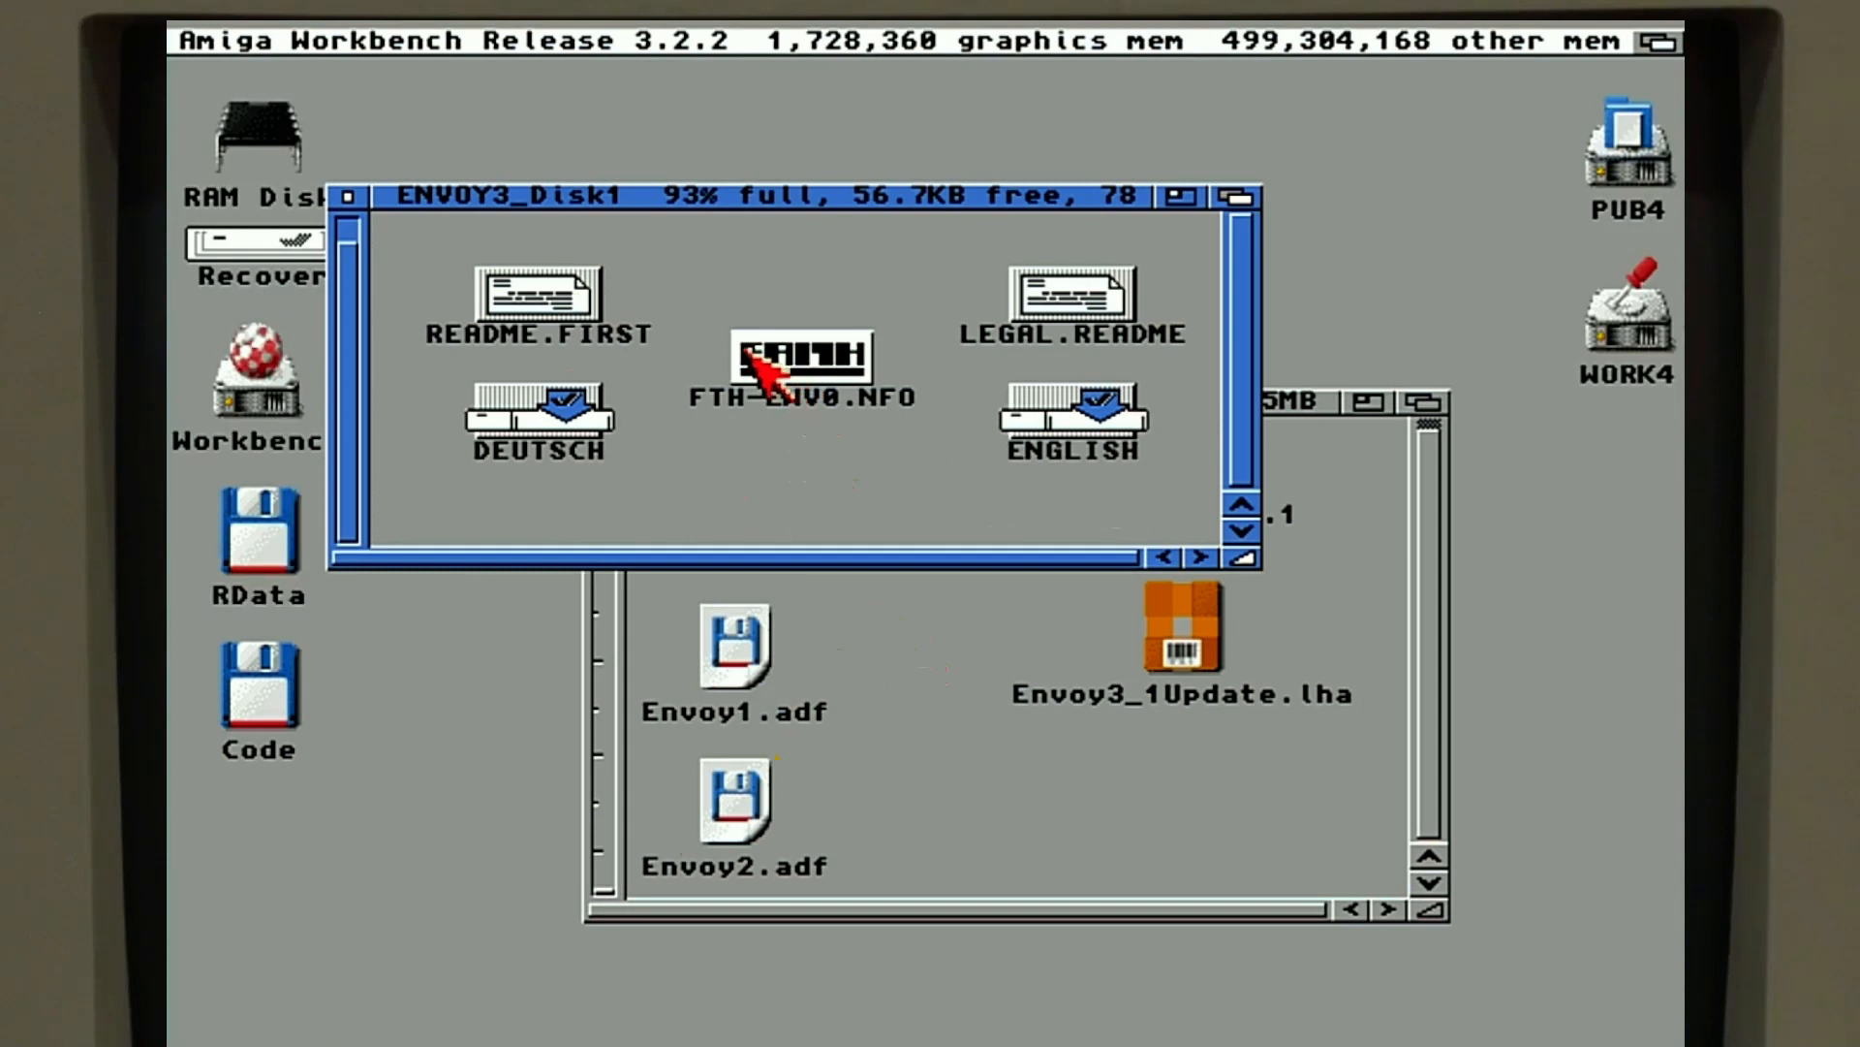
{"action": "double_click", "coordinate": [783, 383]}
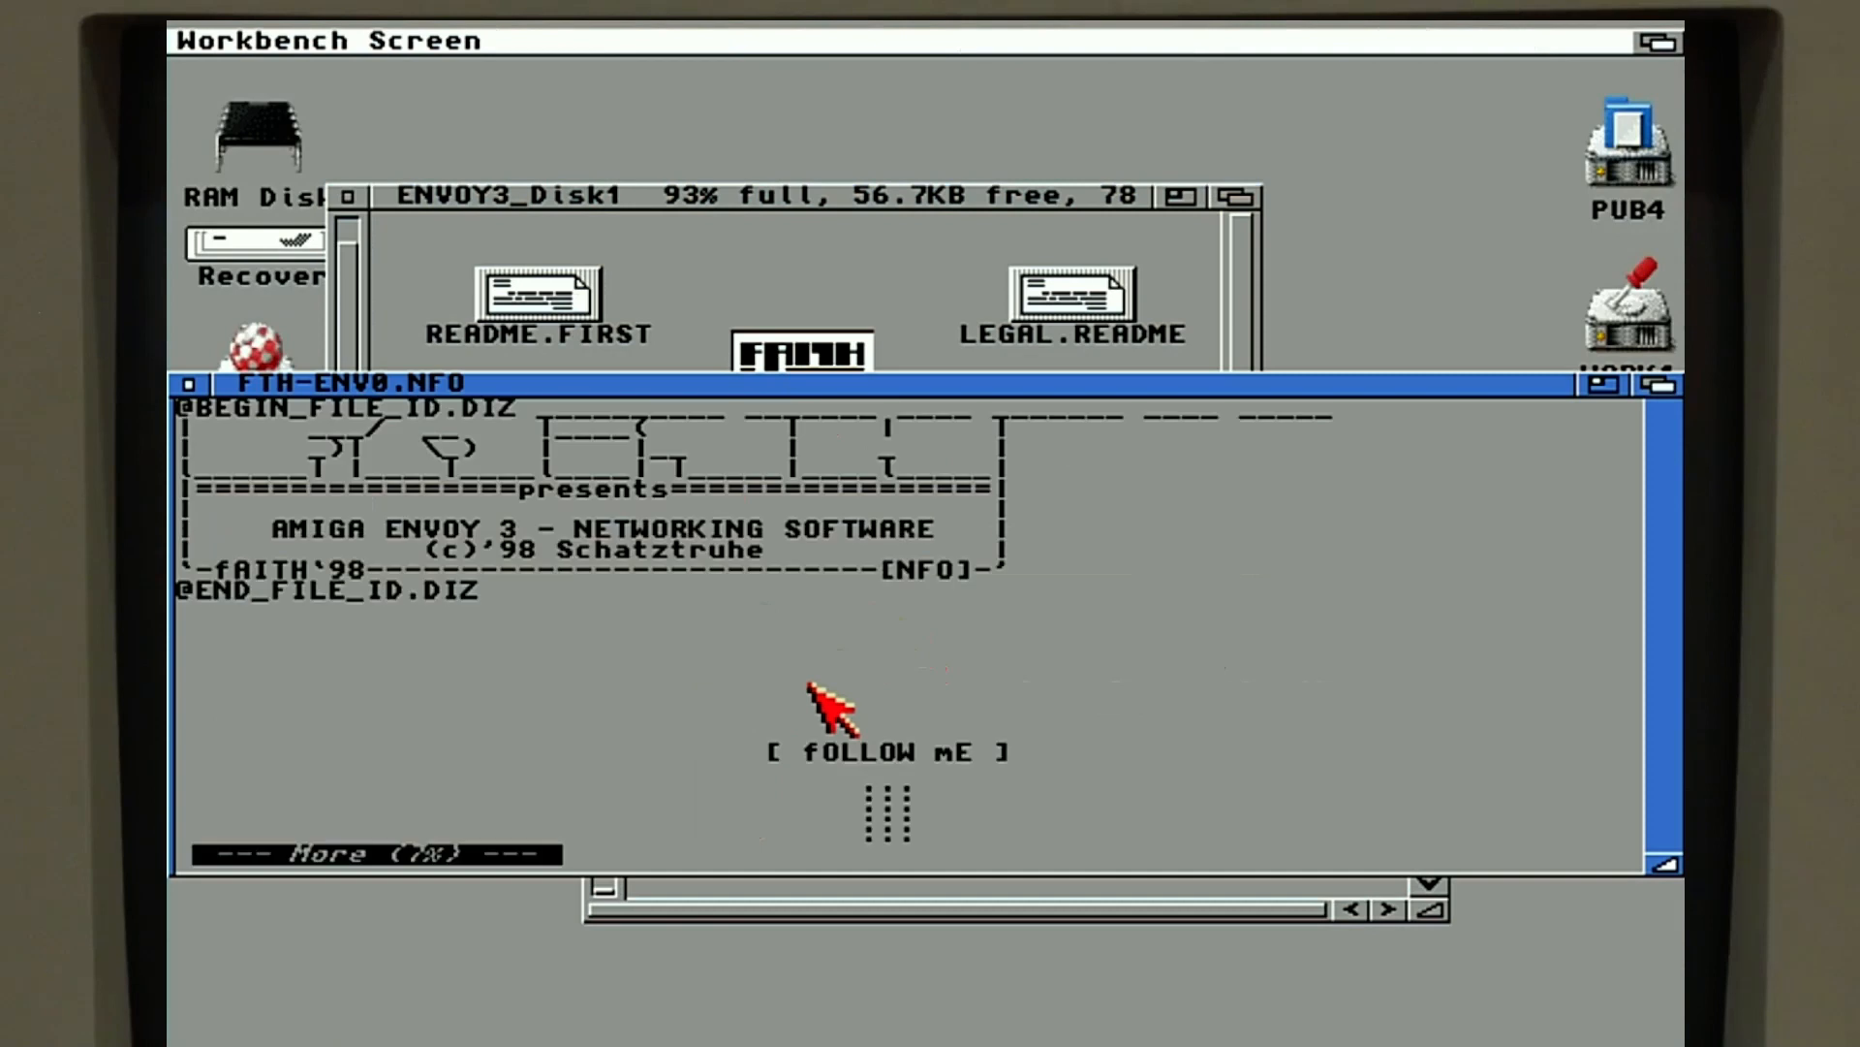
{"action": "key", "text": "space"}
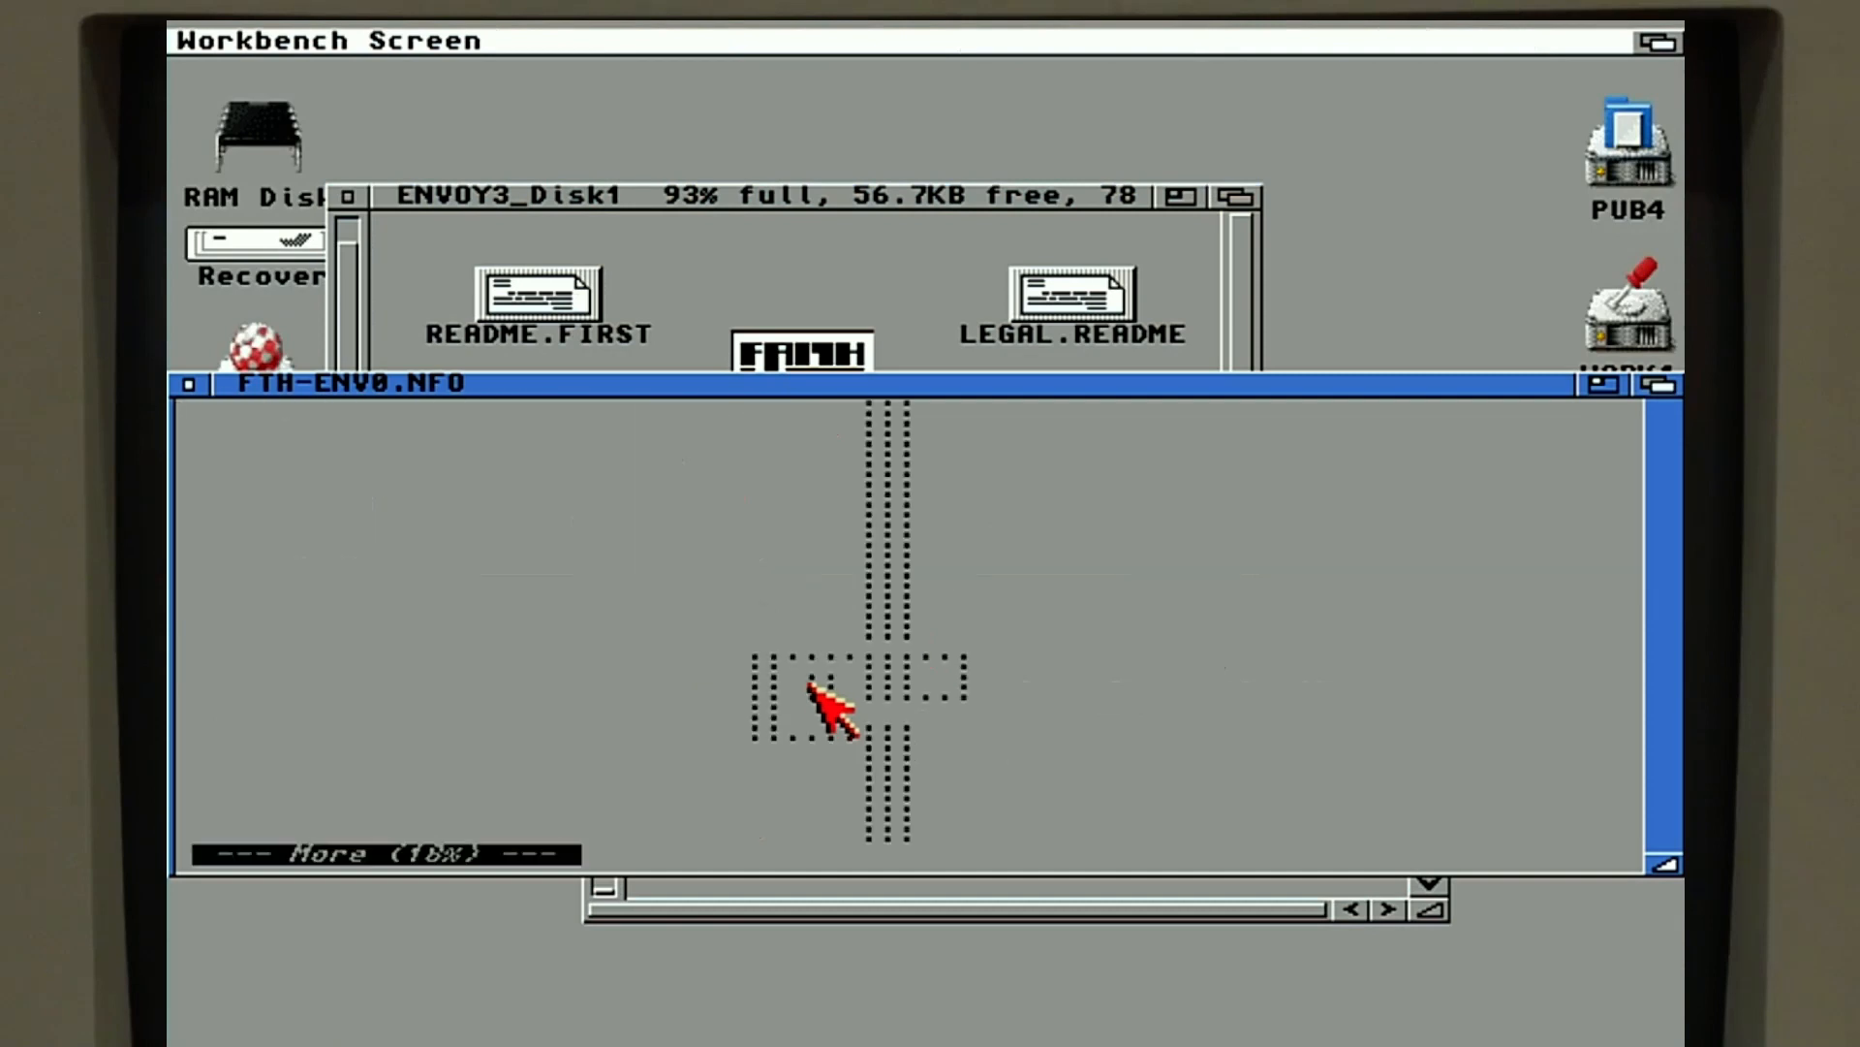
{"action": "key", "text": "space"}
{"action": "key", "text": "space"}
{"action": "key", "text": "space"}
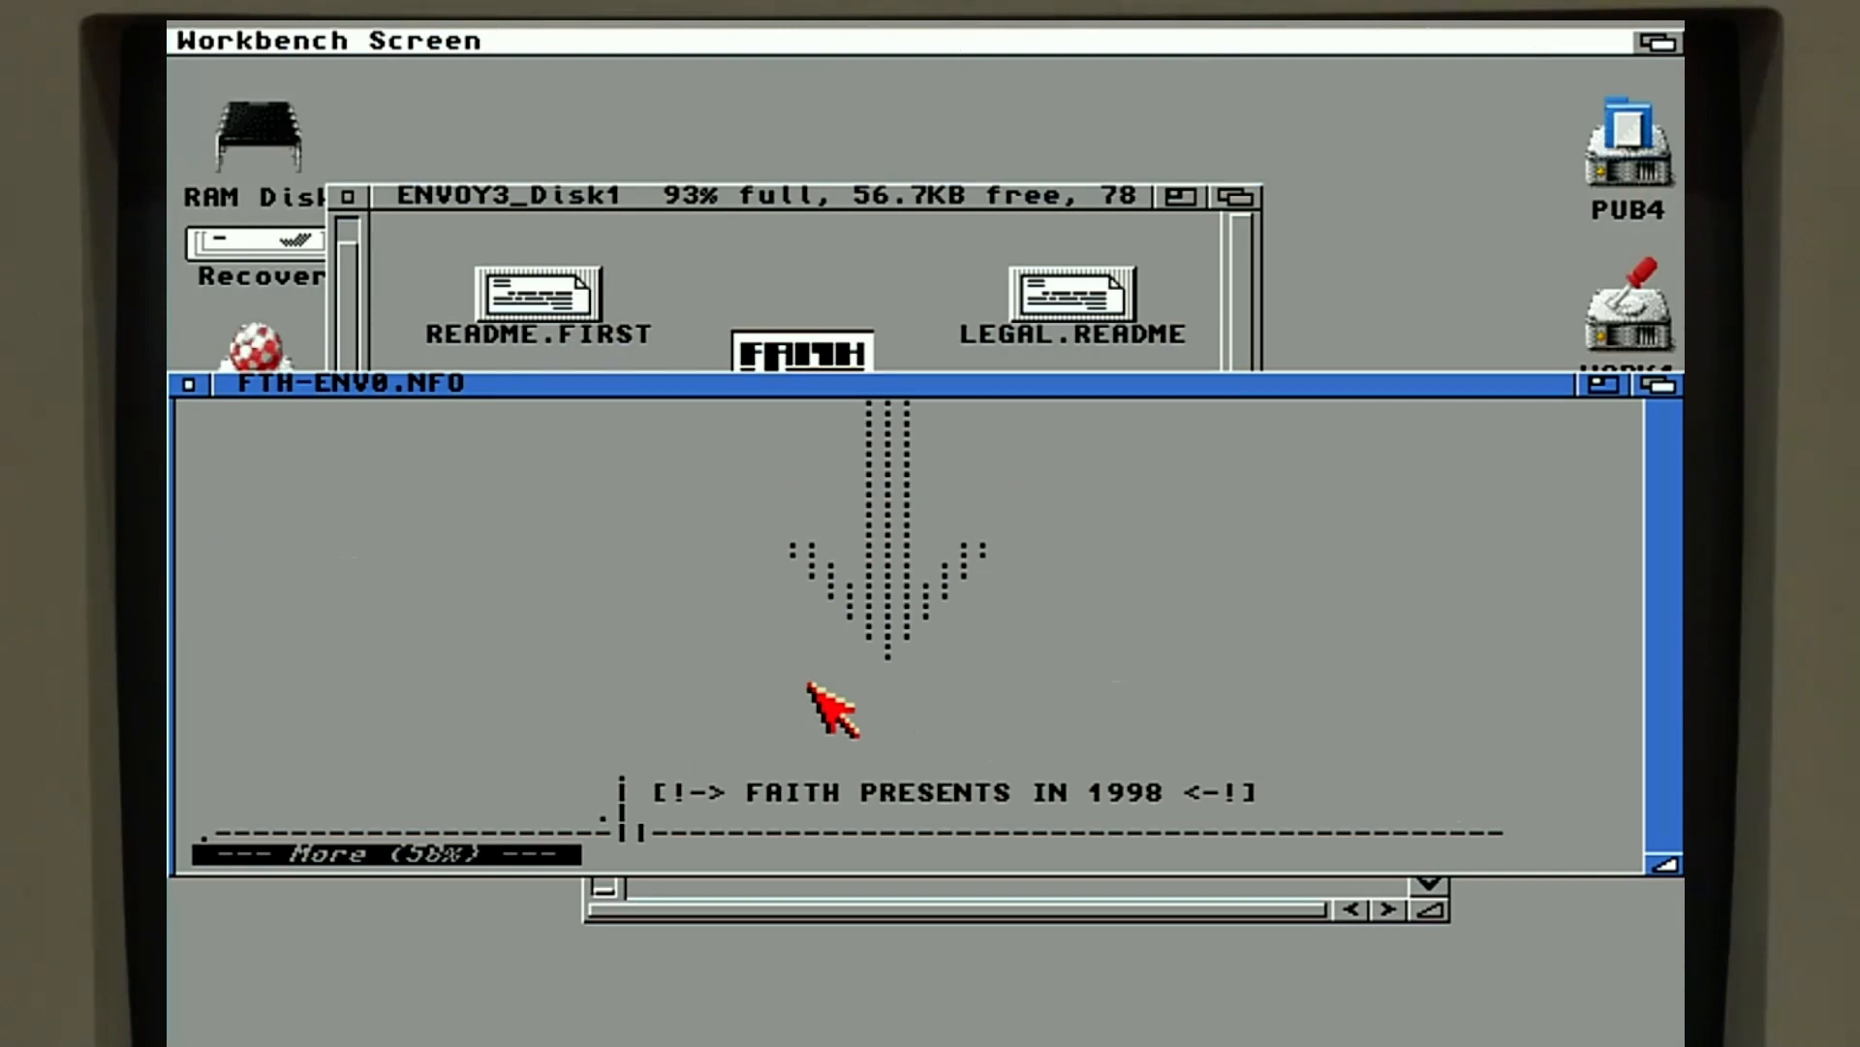
{"action": "key", "text": "q"}
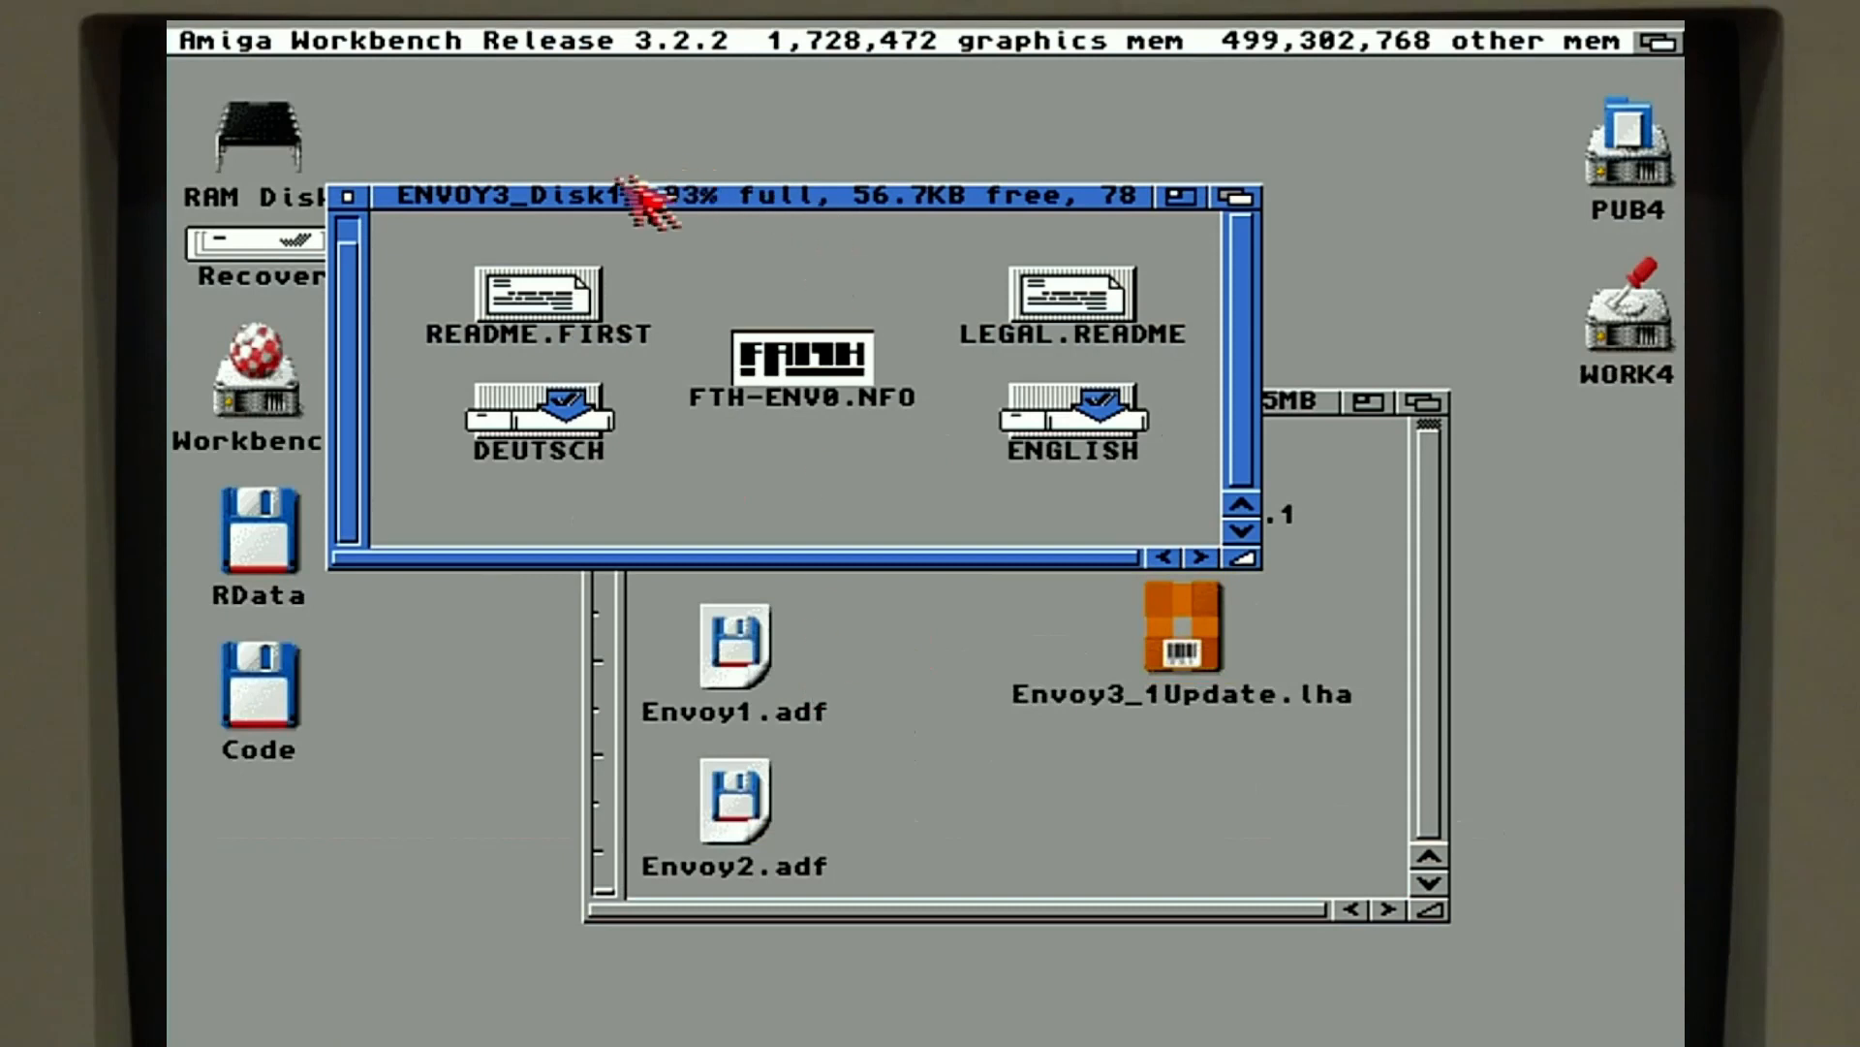
{"action": "left_click", "coordinate": [349, 197]}
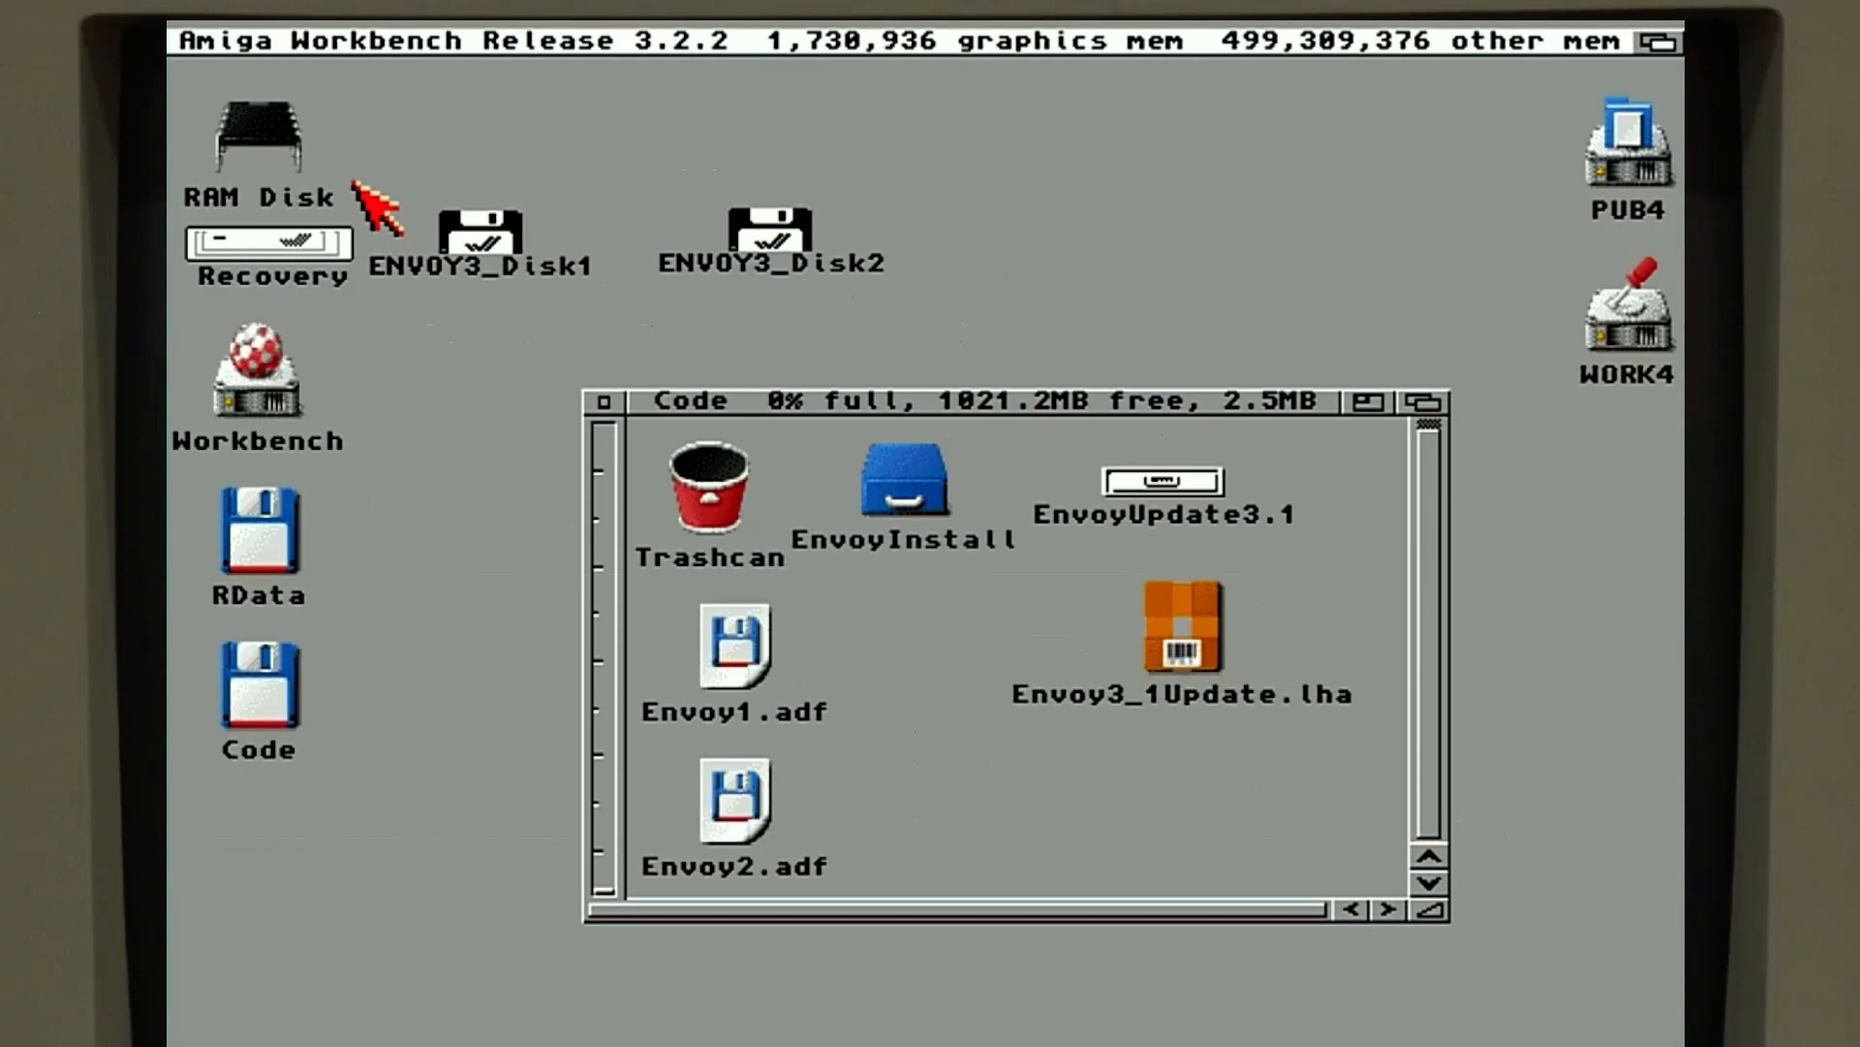
- Browse the patch files in the EnvoyUpdate3.1 drawer on the Code disk and close the drawer
{"action": "double_click", "coordinate": [1158, 485]}
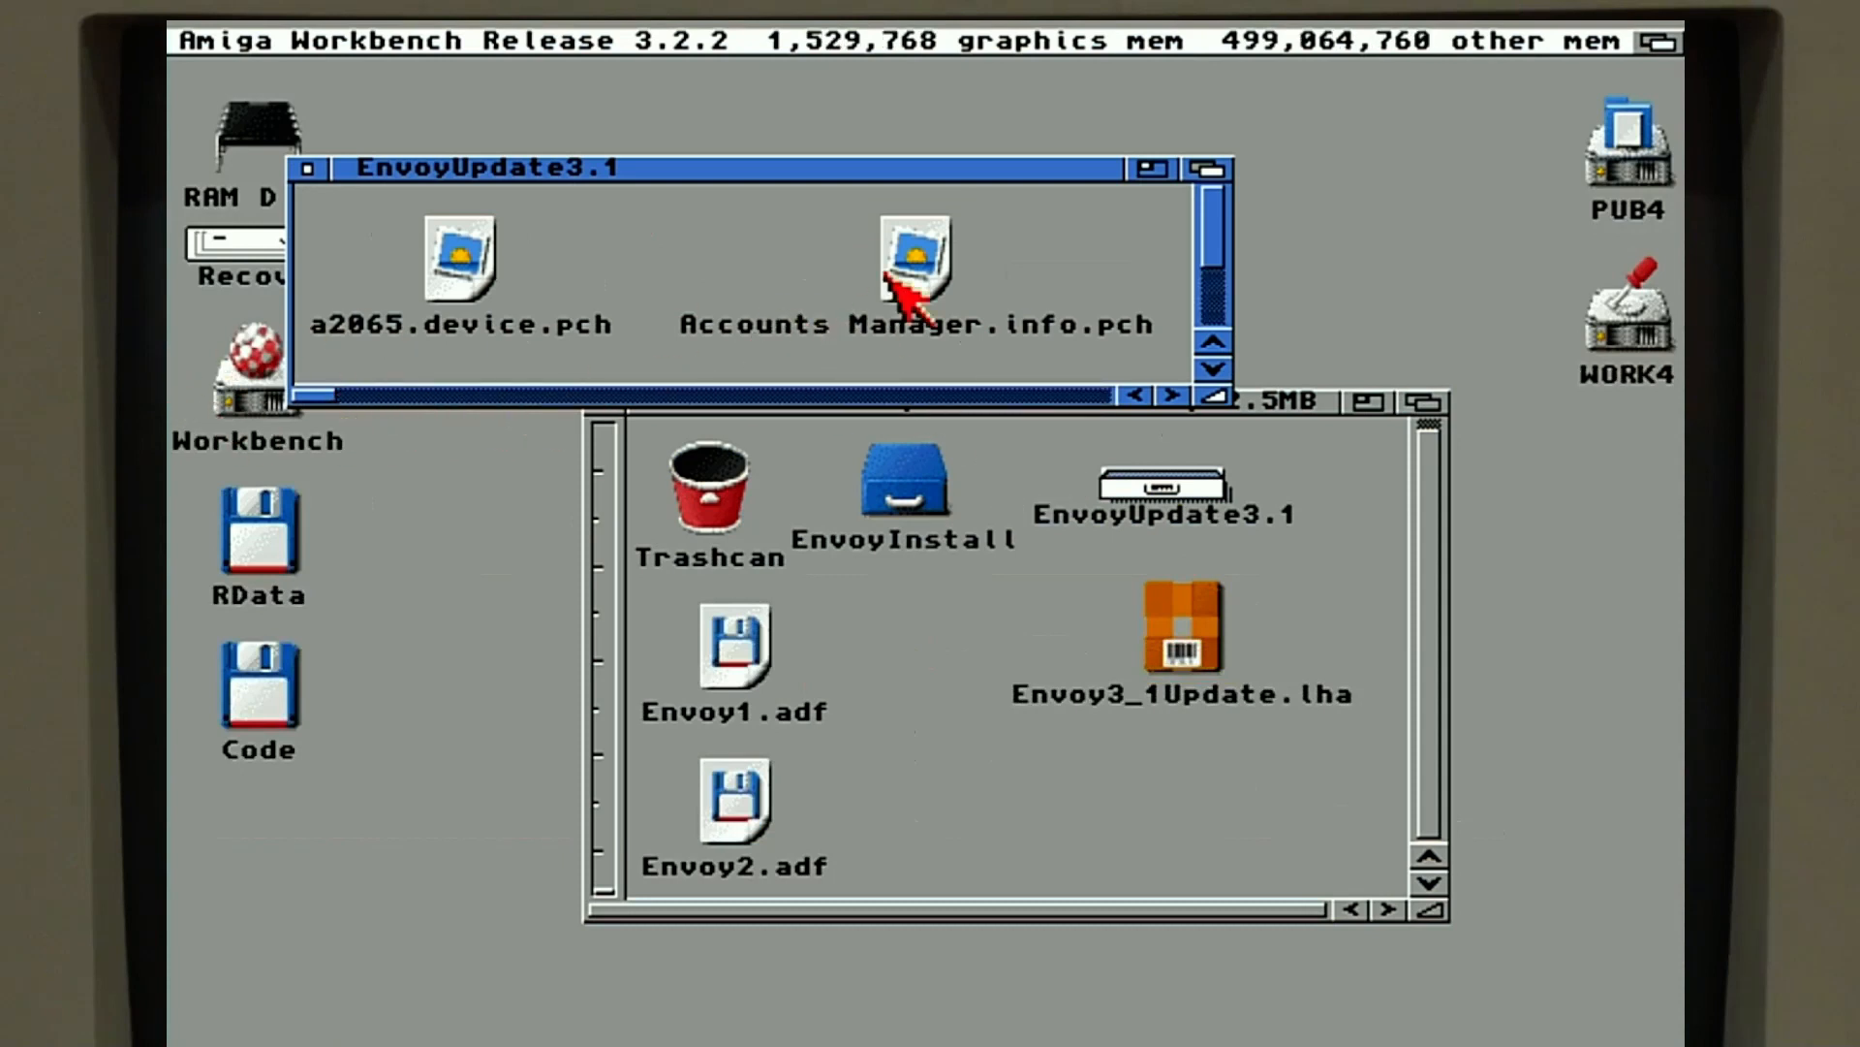
{"action": "left_click_drag", "start_coordinate": [330, 394], "coordinate": [428, 394]}
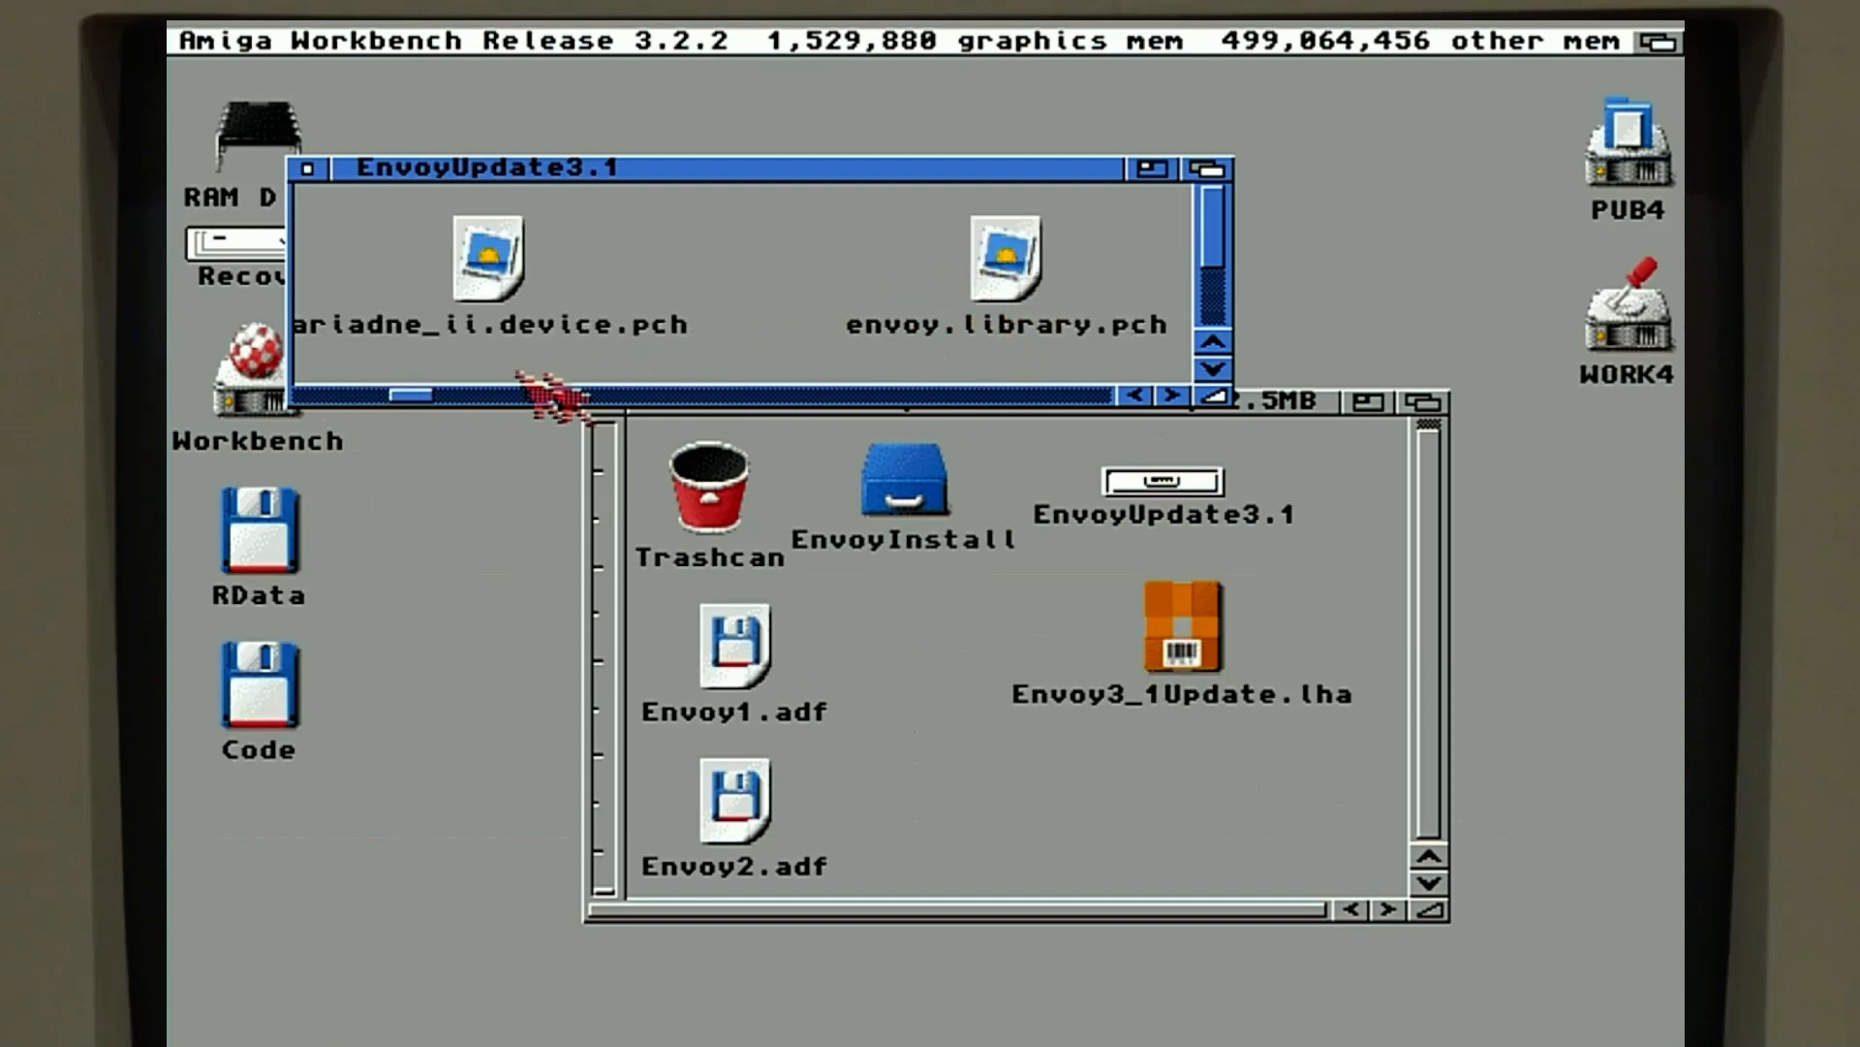
{"action": "left_click_drag", "start_coordinate": [415, 405], "coordinate": [499, 386]}
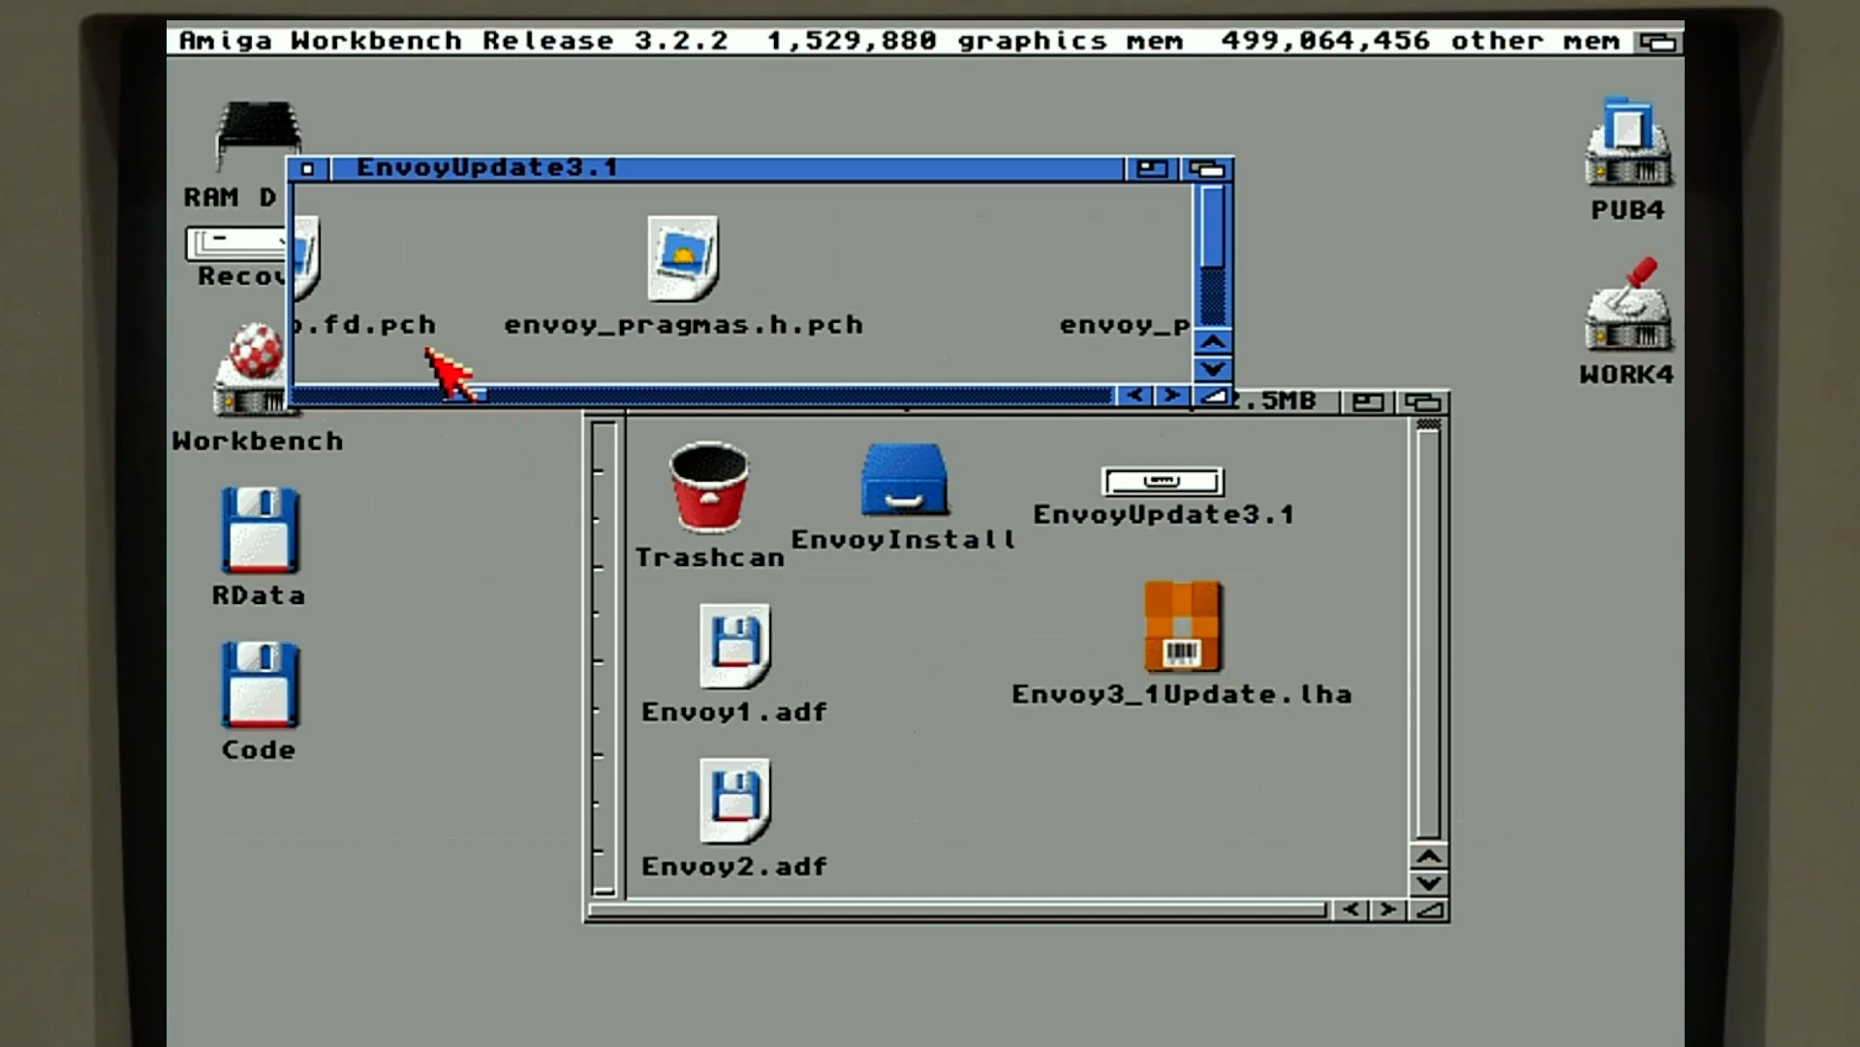
{"action": "left_click", "coordinate": [308, 169]}
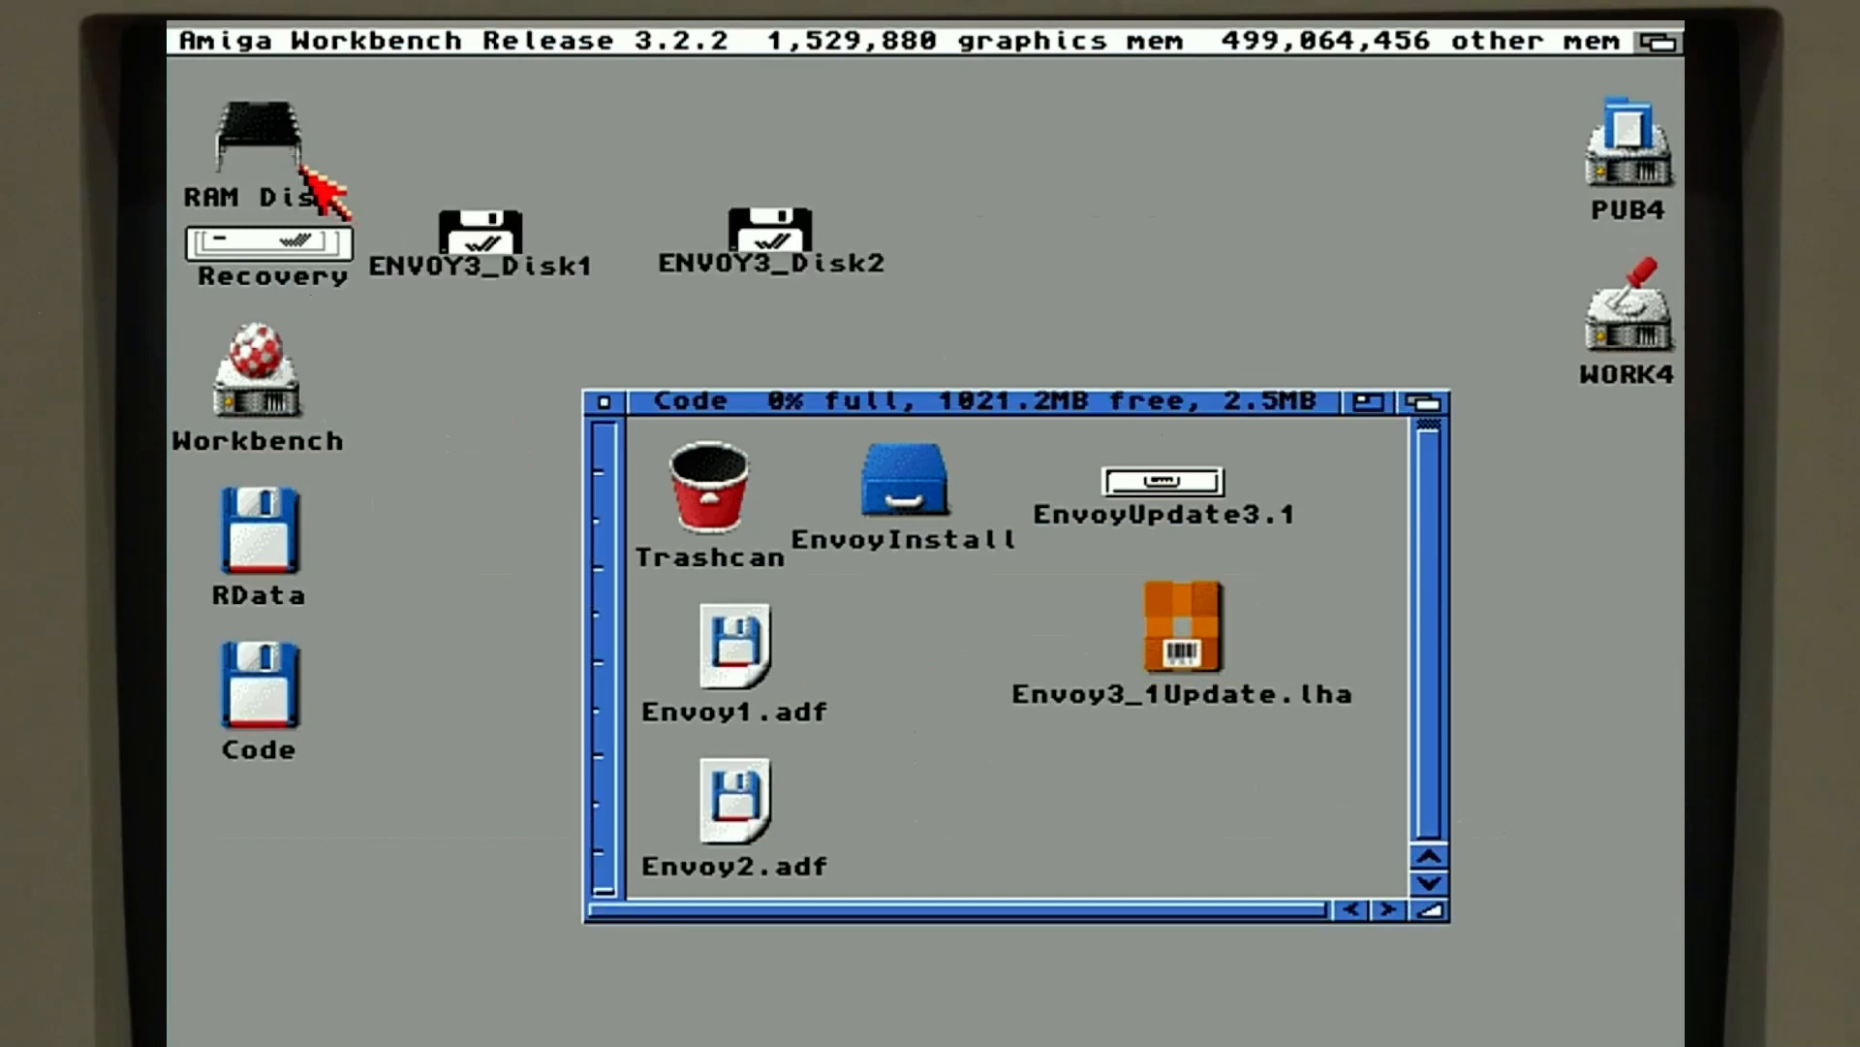
- Open the EnvoyInstall drawer on the Code disk and select the Envoy3_1Update.lha archive
{"action": "double_click", "coordinate": [913, 512]}
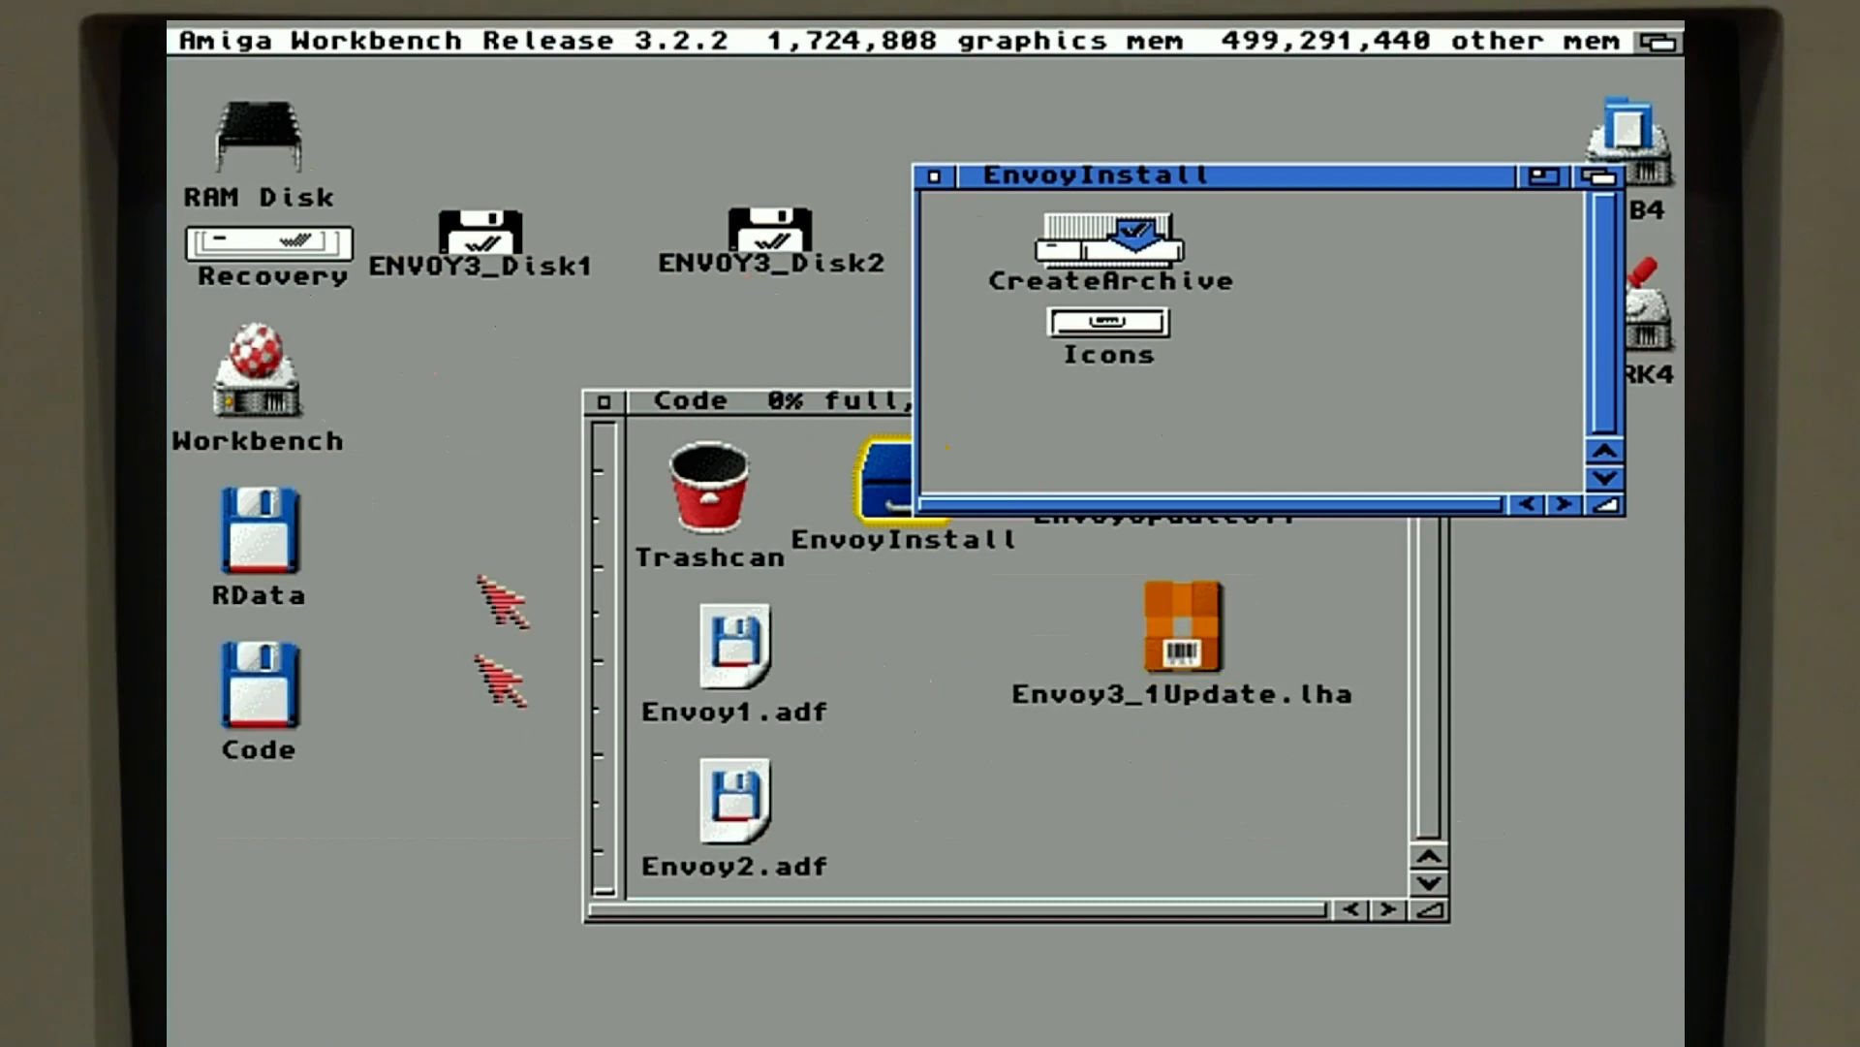
{"action": "left_click_drag", "start_coordinate": [821, 289], "coordinate": [427, 175]}
{"action": "left_click_drag", "start_coordinate": [1245, 744], "coordinate": [1050, 559]}
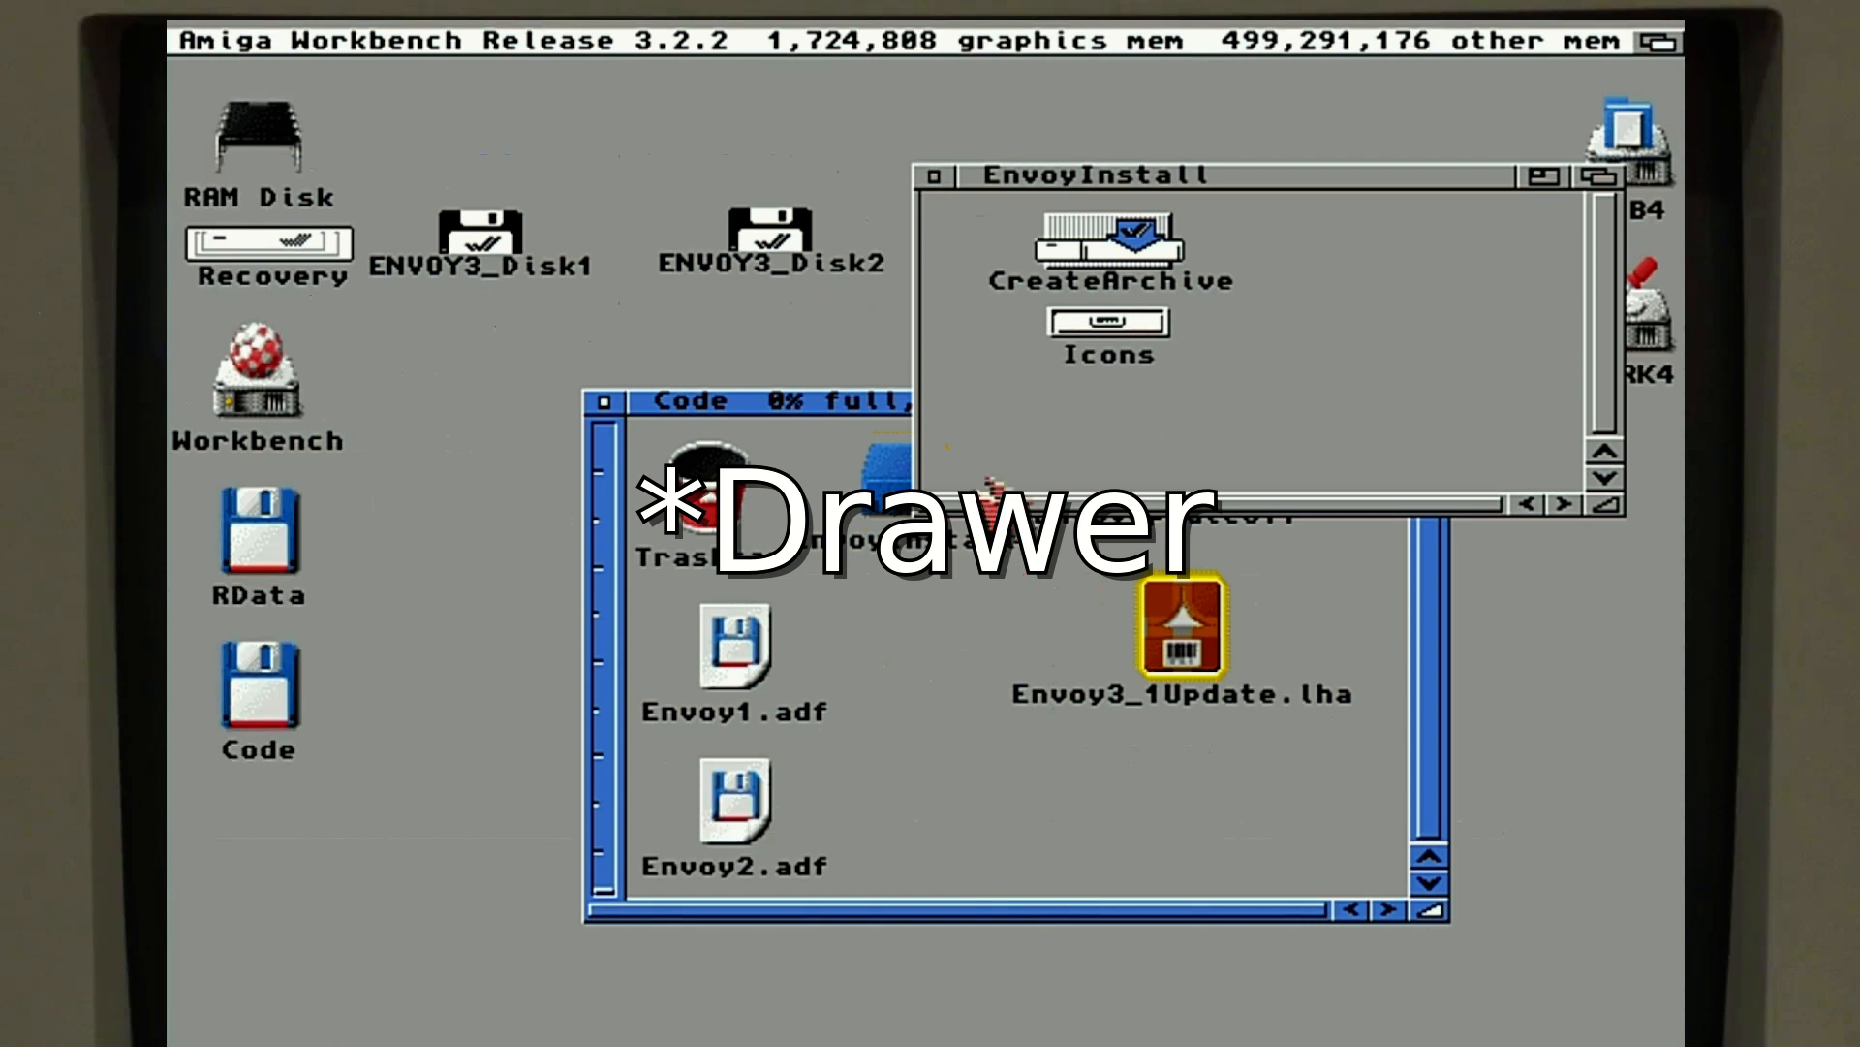
- Examine the Envoy3.1 drawer inside EnvoyInstall's Icons drawer, and close it and the Icons window
{"action": "double_click", "coordinate": [1106, 329]}
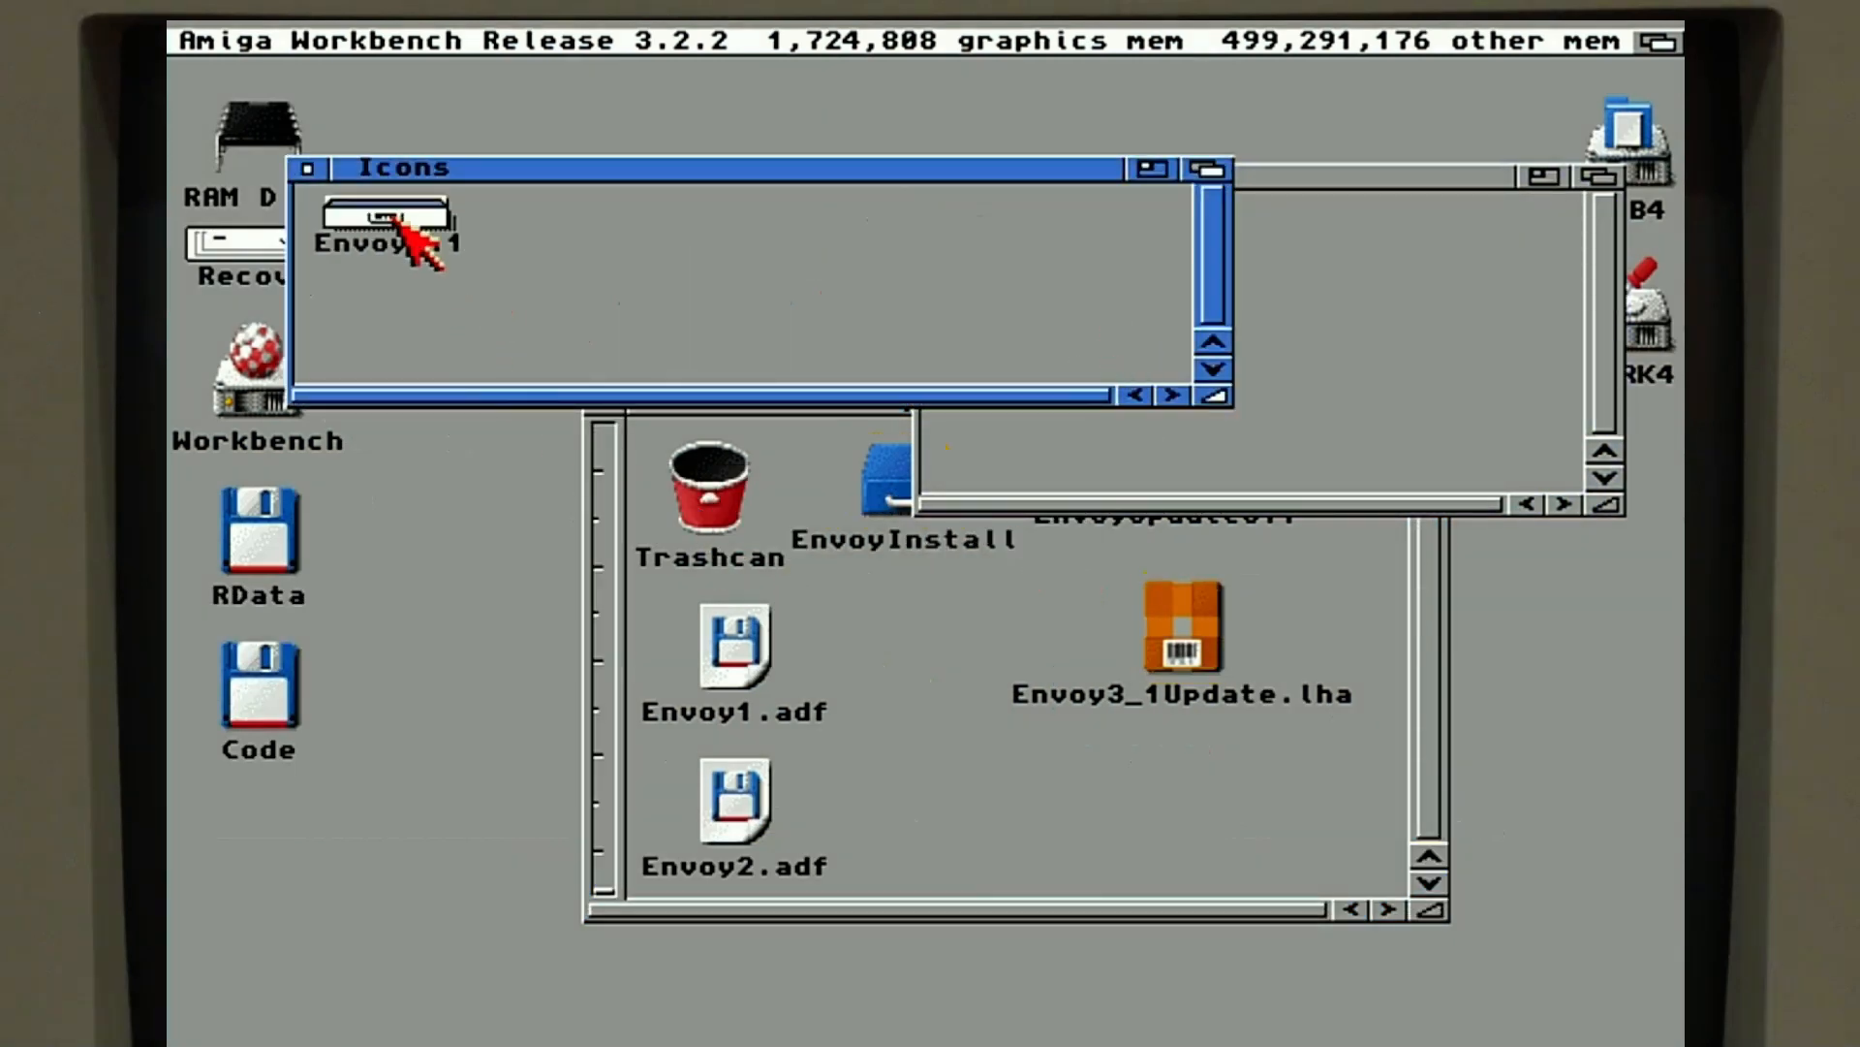
{"action": "double_click", "coordinate": [404, 228]}
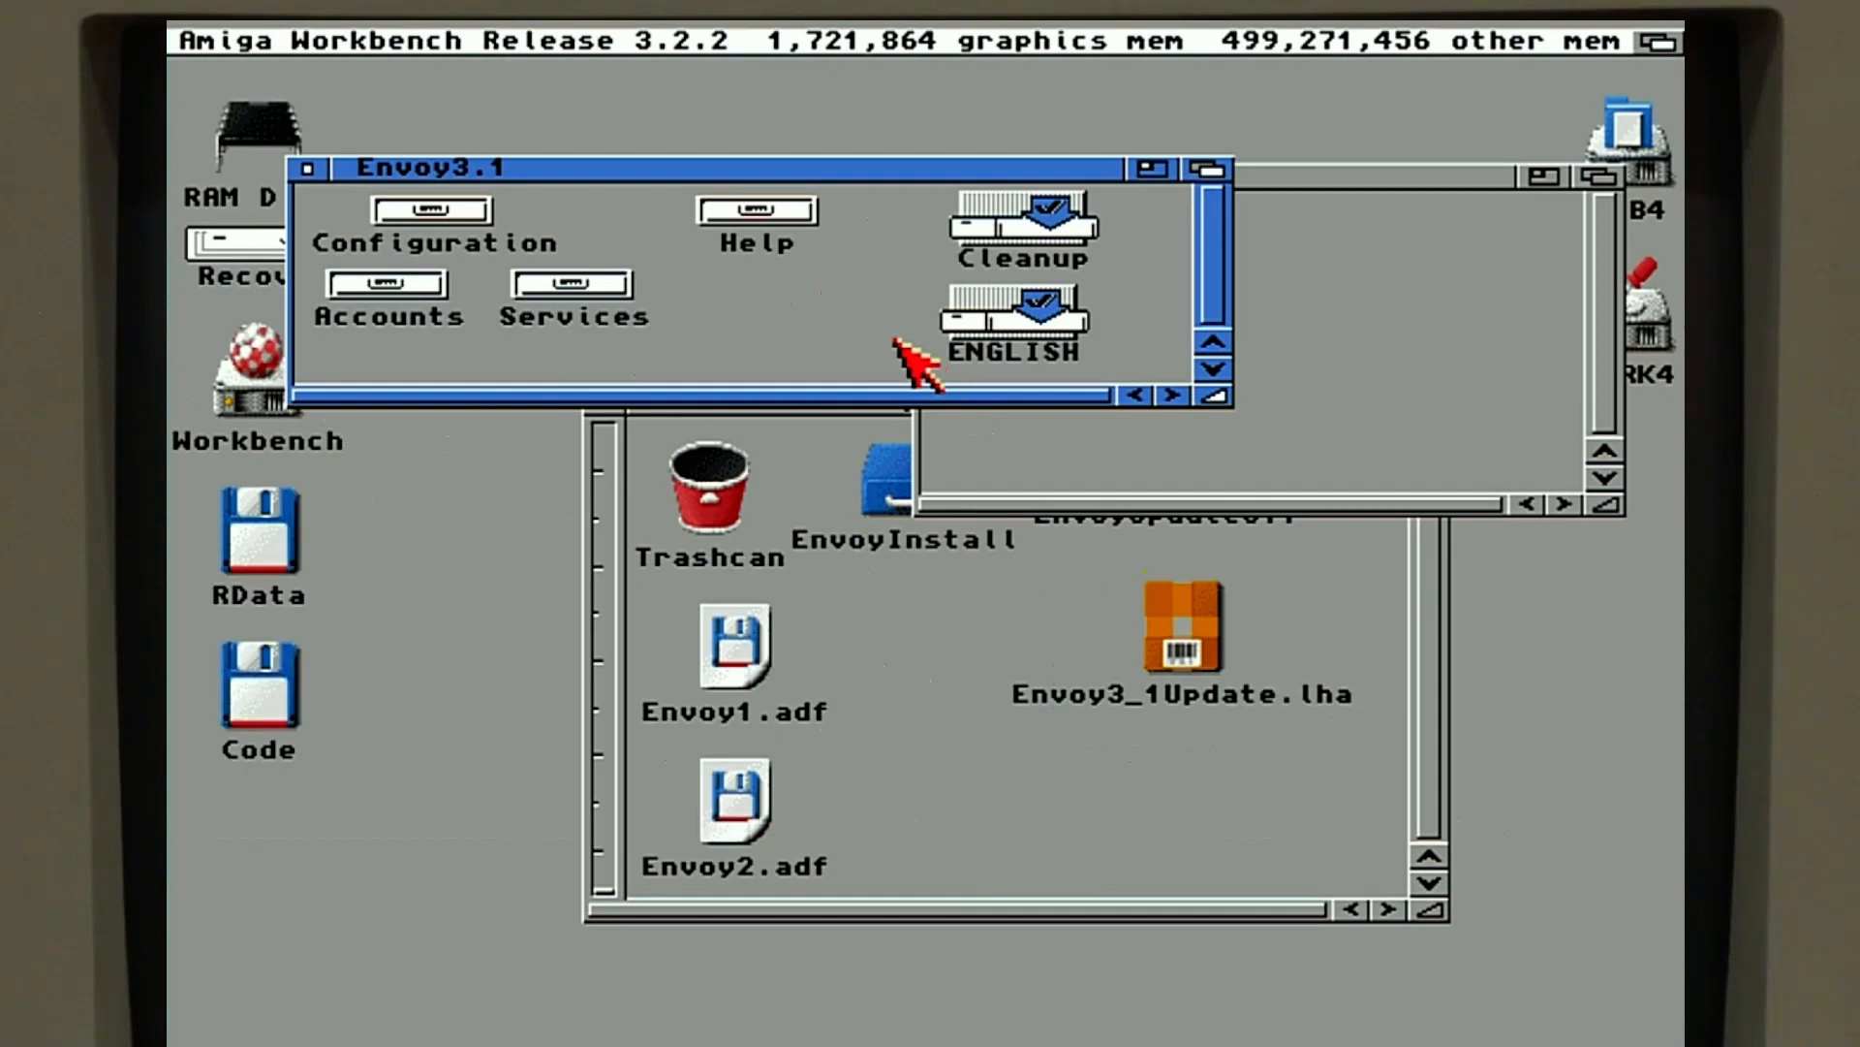
{"action": "left_click", "coordinate": [321, 171]}
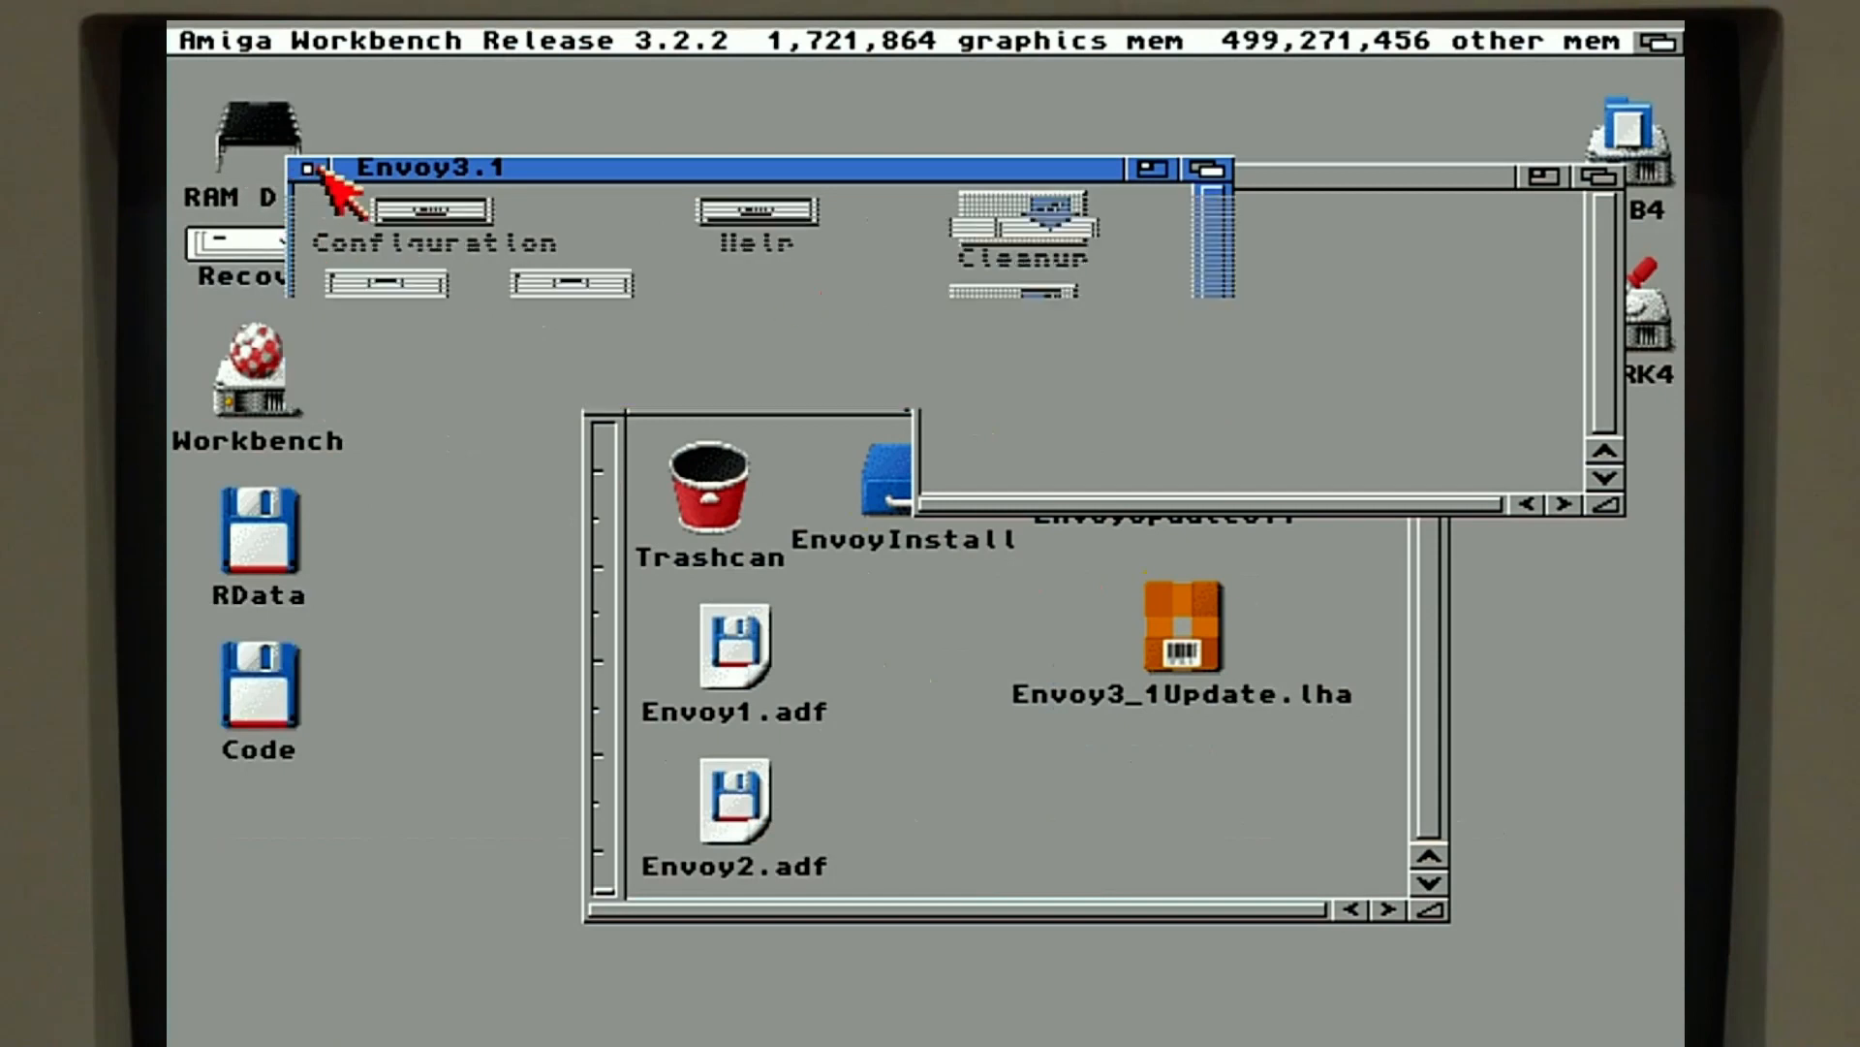
{"action": "left_click", "coordinate": [309, 166]}
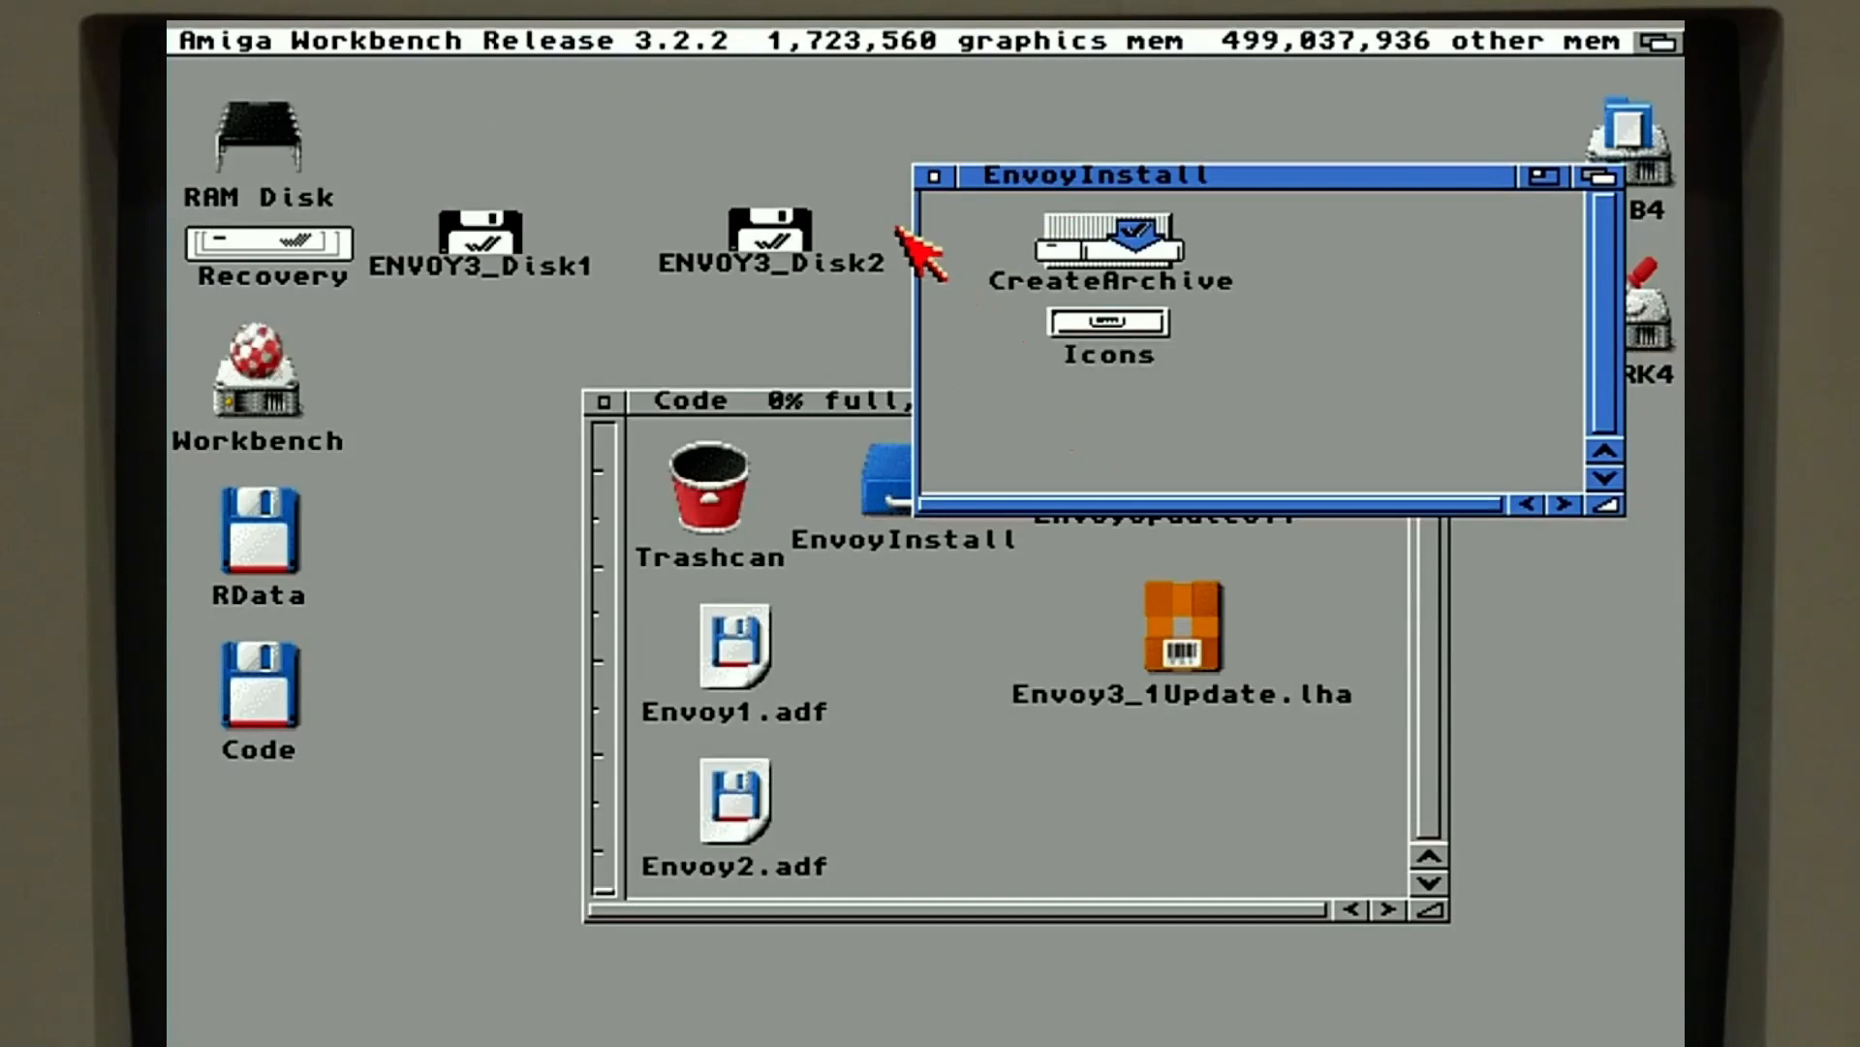
- Open the script with the command "textedit CreateArchive" and highlight its LhA and Envoy3 TOSEC disk requirement lines
{"action": "key", "text": "super+e"}
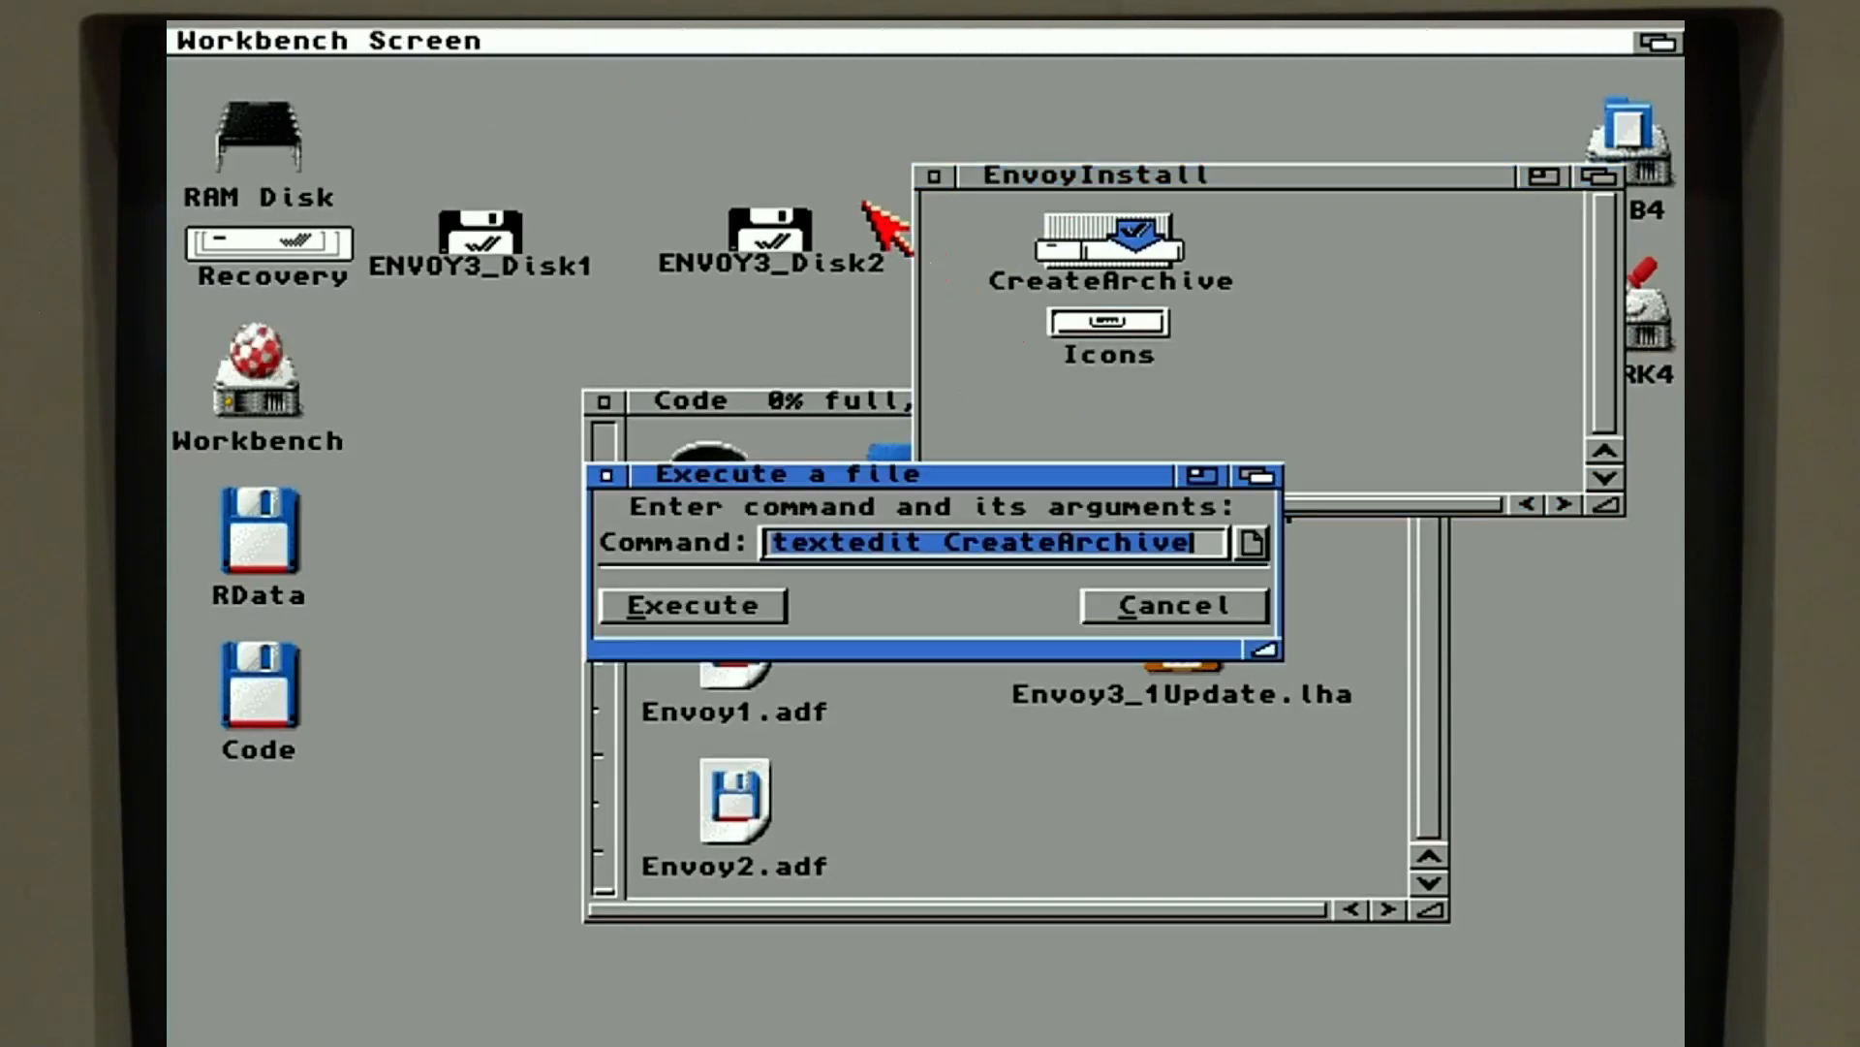
{"action": "key", "text": "Return"}
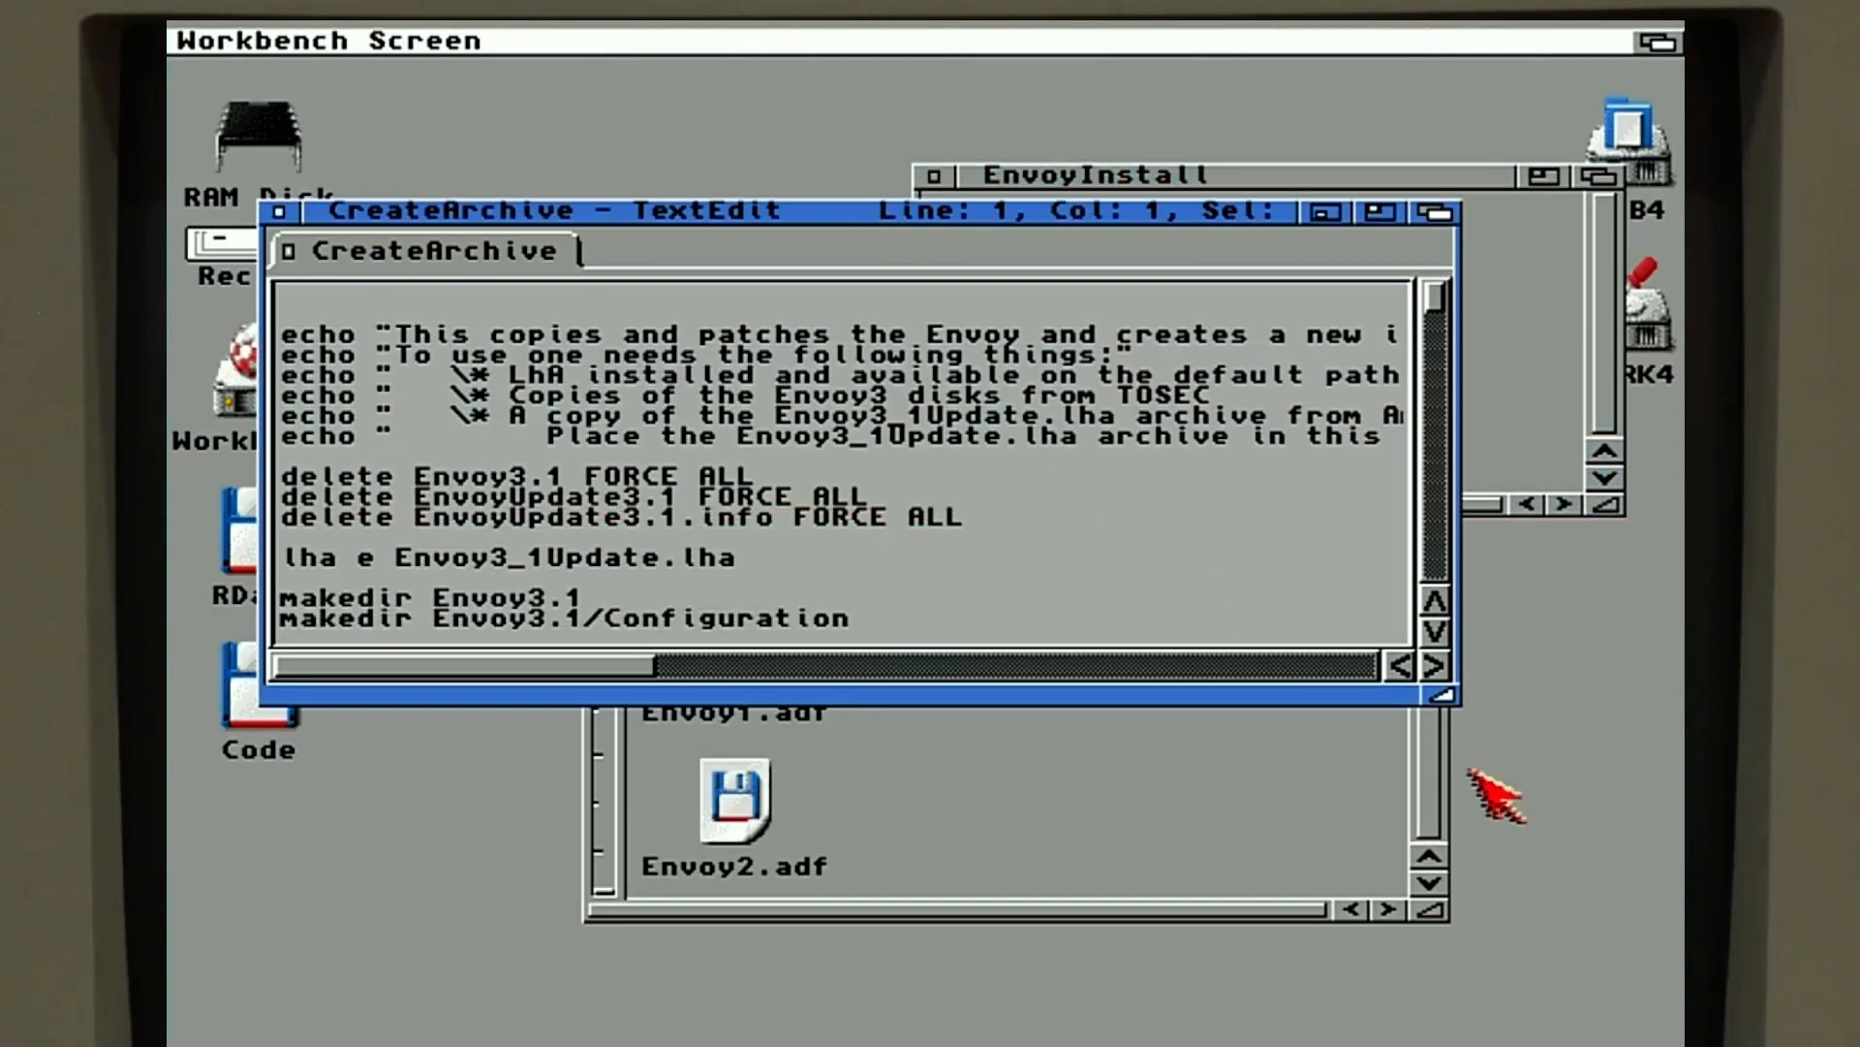
{"action": "left_click_drag", "start_coordinate": [1442, 694], "coordinate": [1554, 791]}
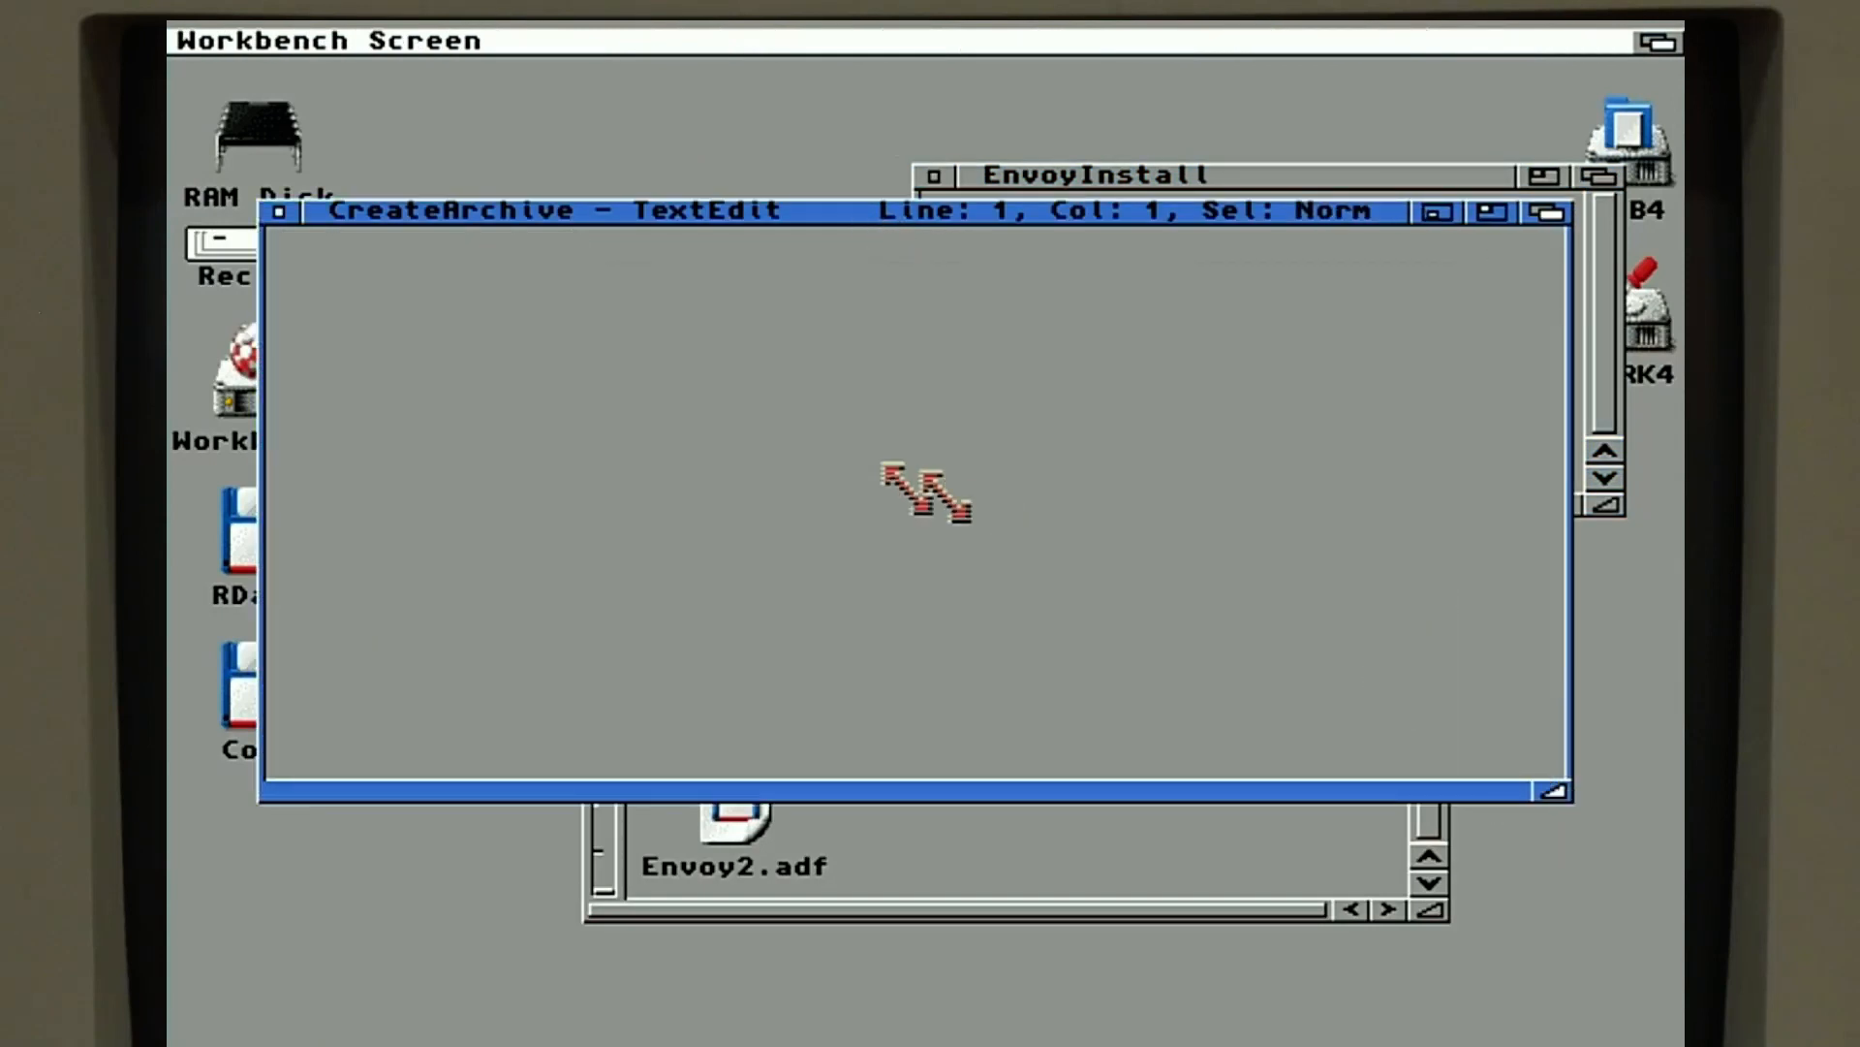
{"action": "left_click_drag", "start_coordinate": [490, 378], "coordinate": [1260, 373]}
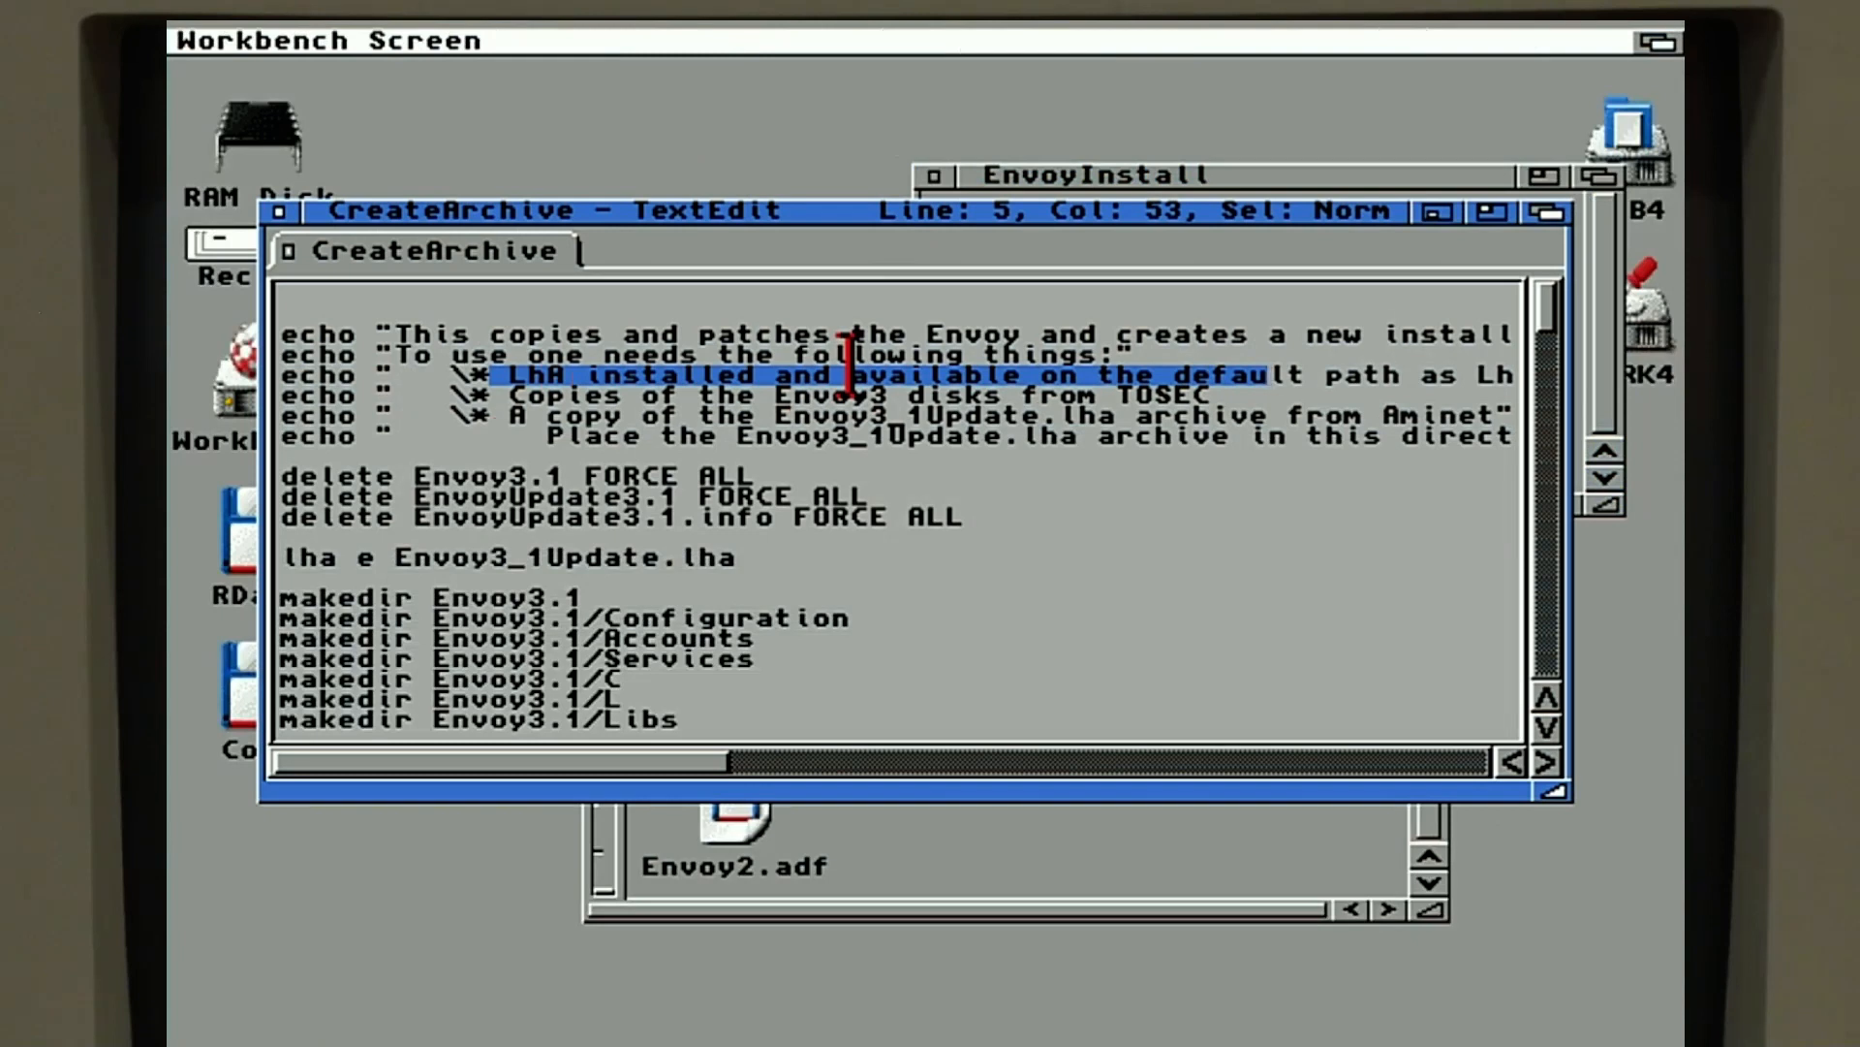
{"action": "left_click_drag", "start_coordinate": [511, 398], "coordinate": [1219, 393]}
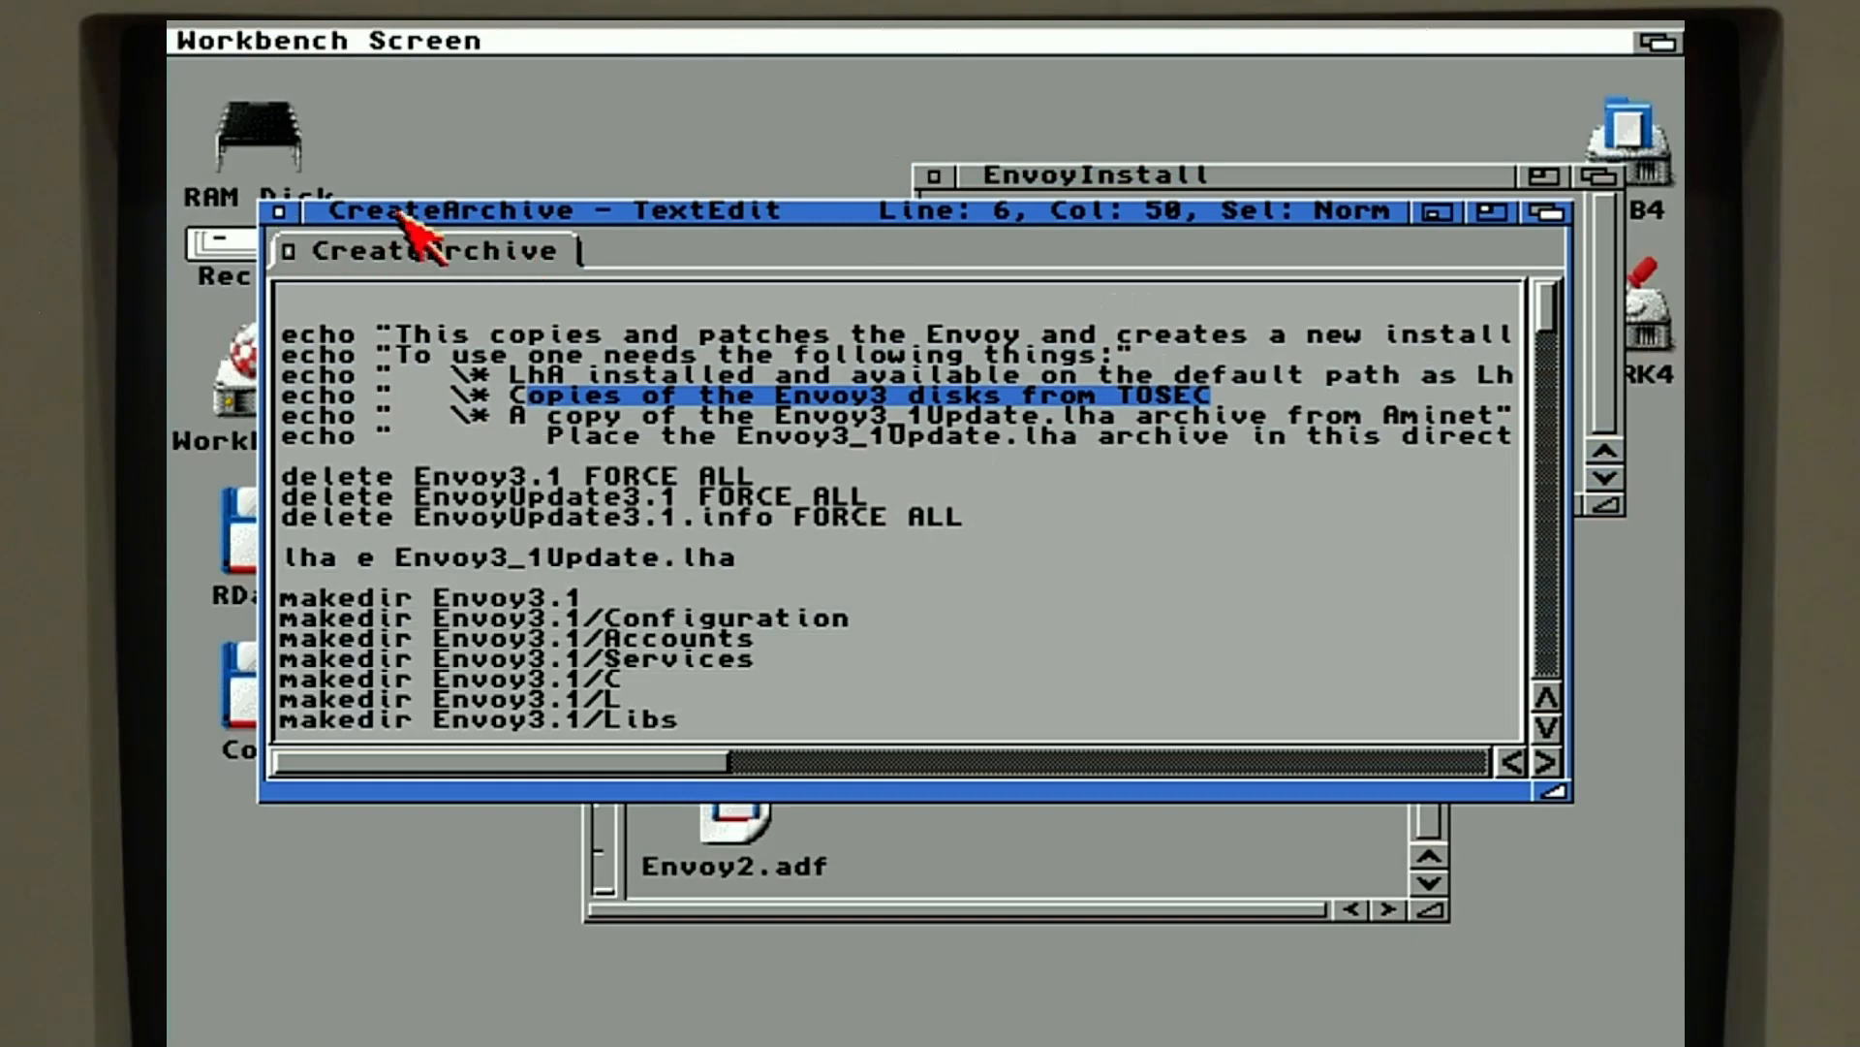
- Move the script window down, view the Envoy disk images in the Code window and the contents of ENVOY3_Disk1, and close both drawers
{"action": "left_click_drag", "start_coordinate": [397, 211], "coordinate": [485, 446]}
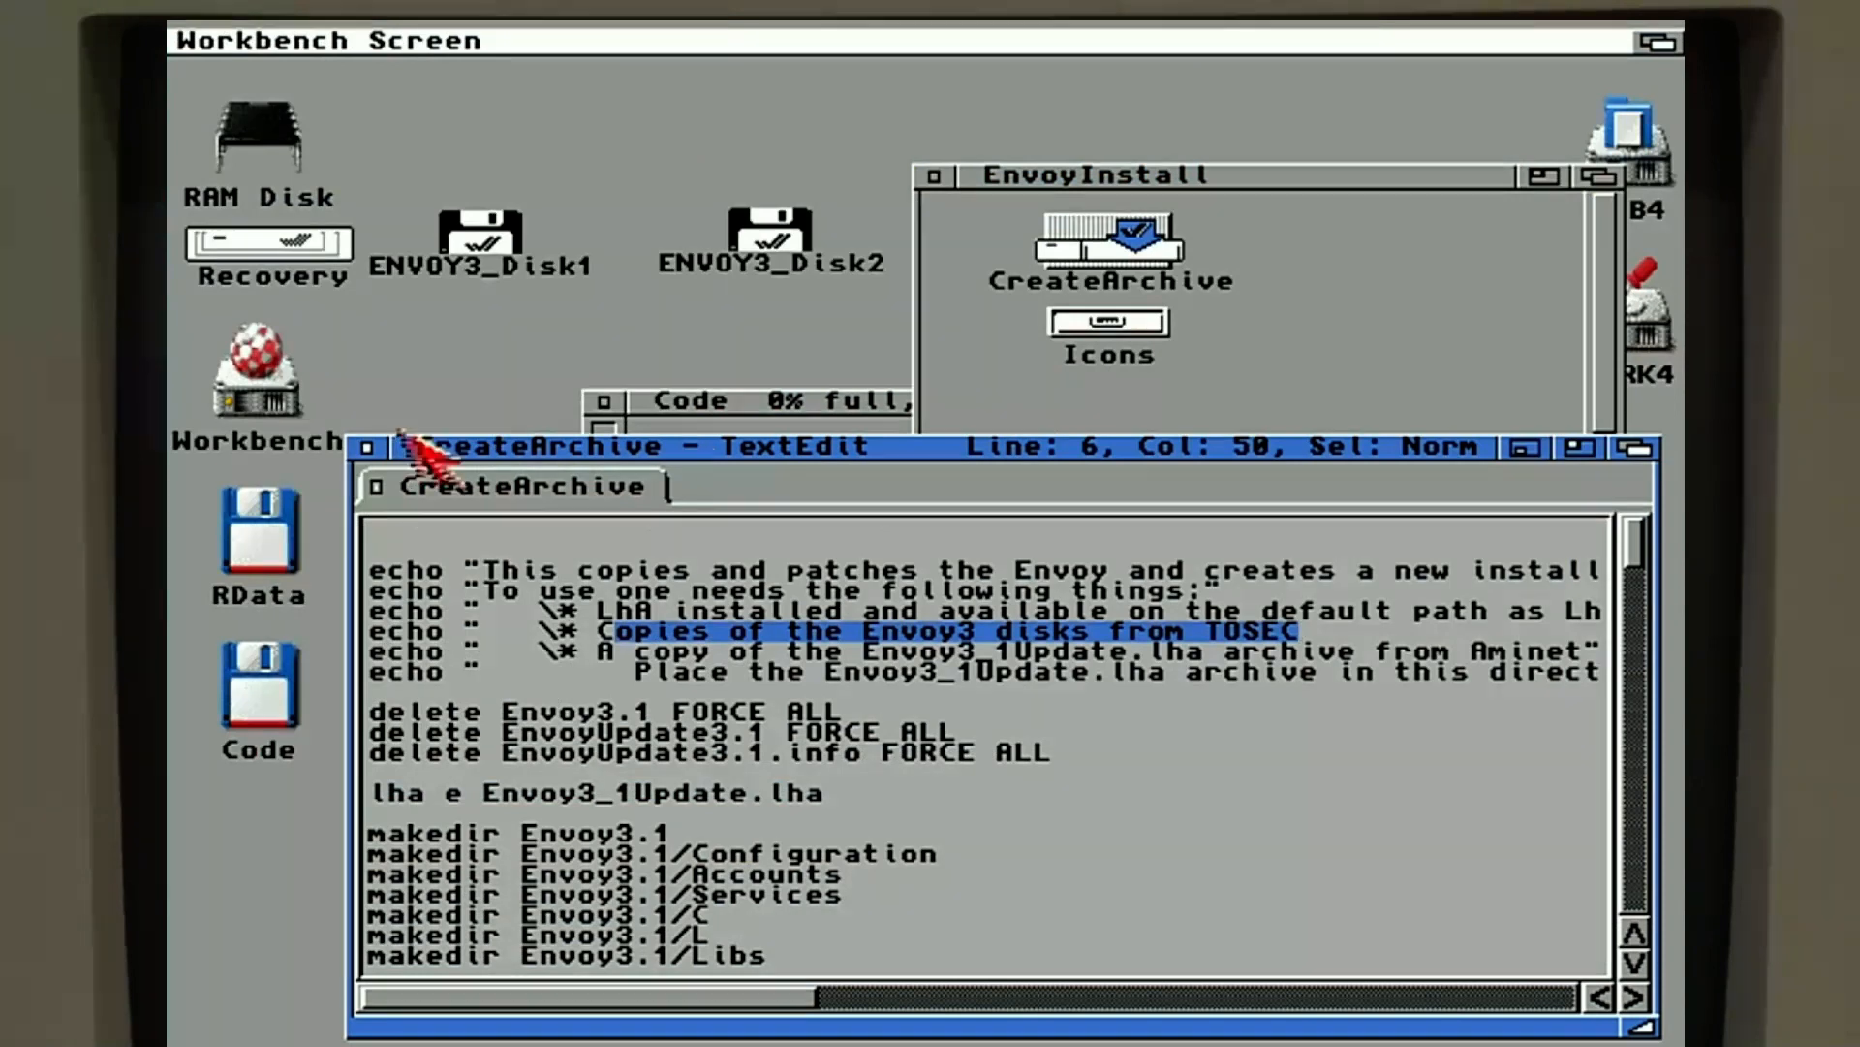
{"action": "left_click", "coordinate": [768, 414]}
{"action": "left_click_drag", "start_coordinate": [752, 399], "coordinate": [785, 40]}
{"action": "left_click", "coordinate": [765, 291]}
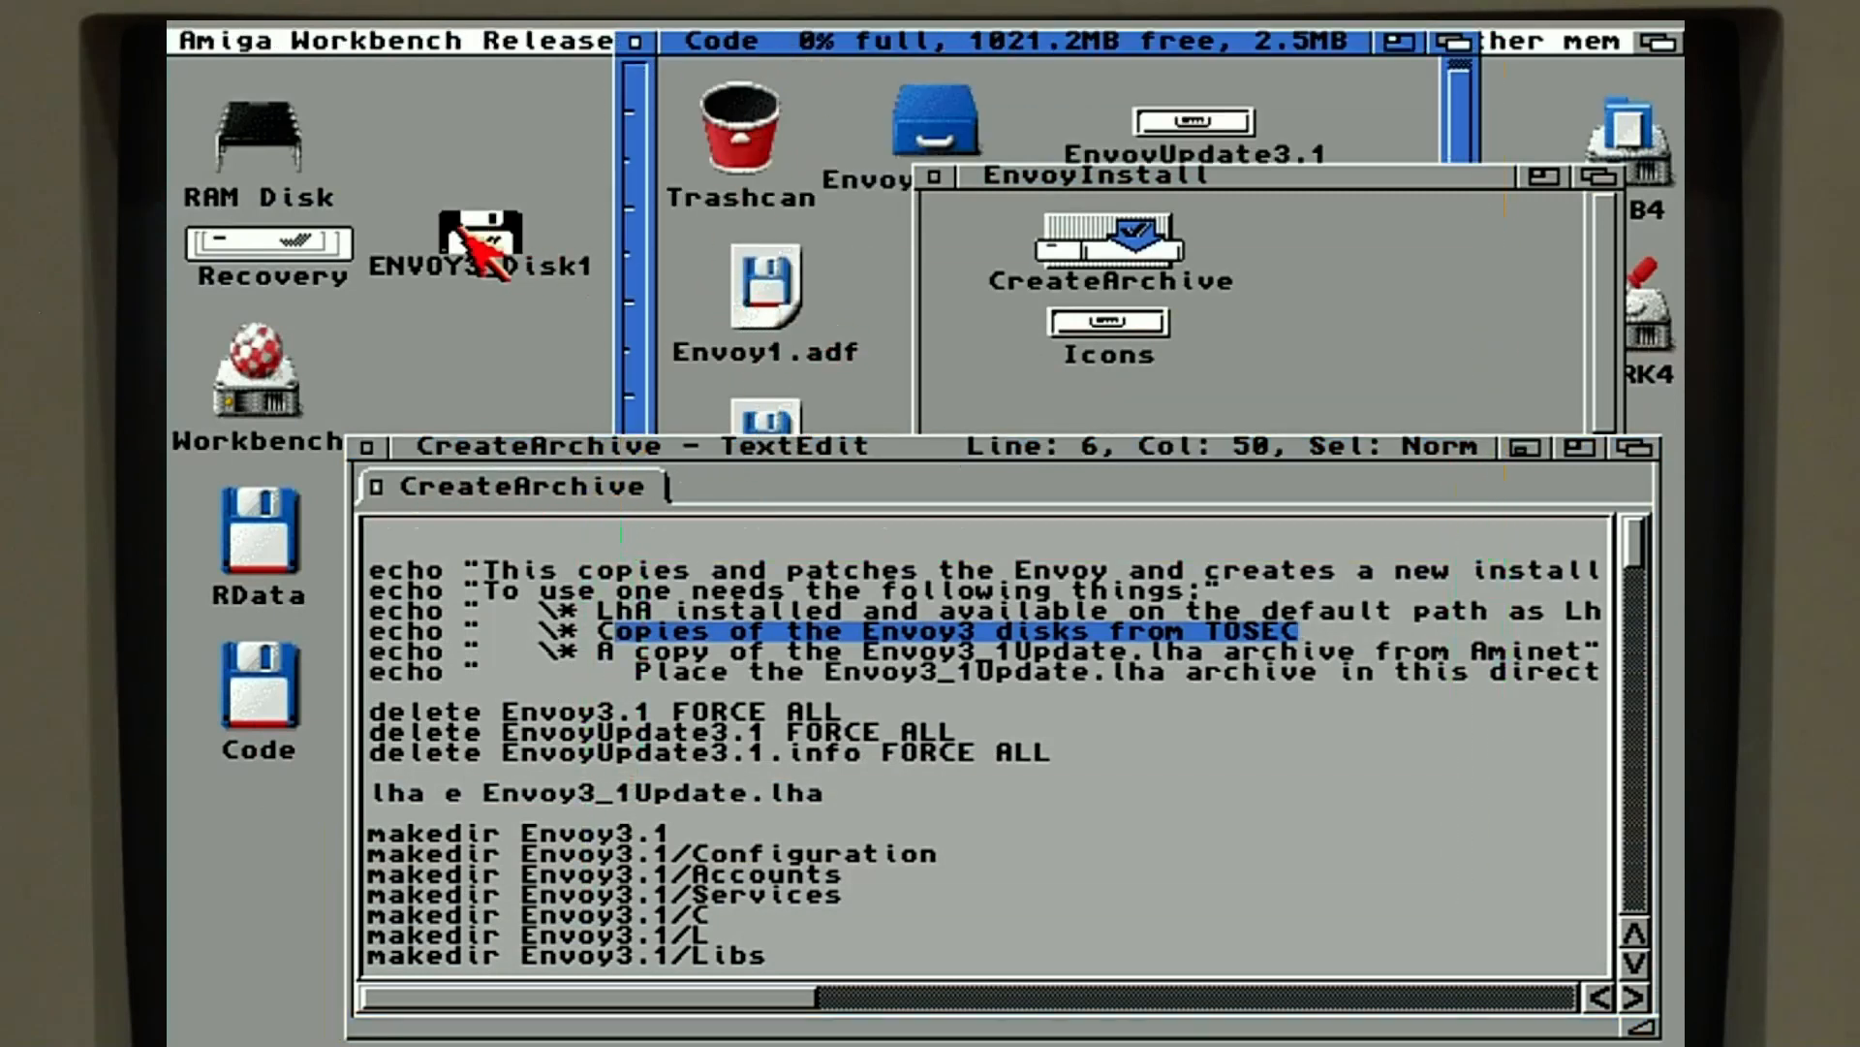
{"action": "left_click", "coordinate": [635, 42]}
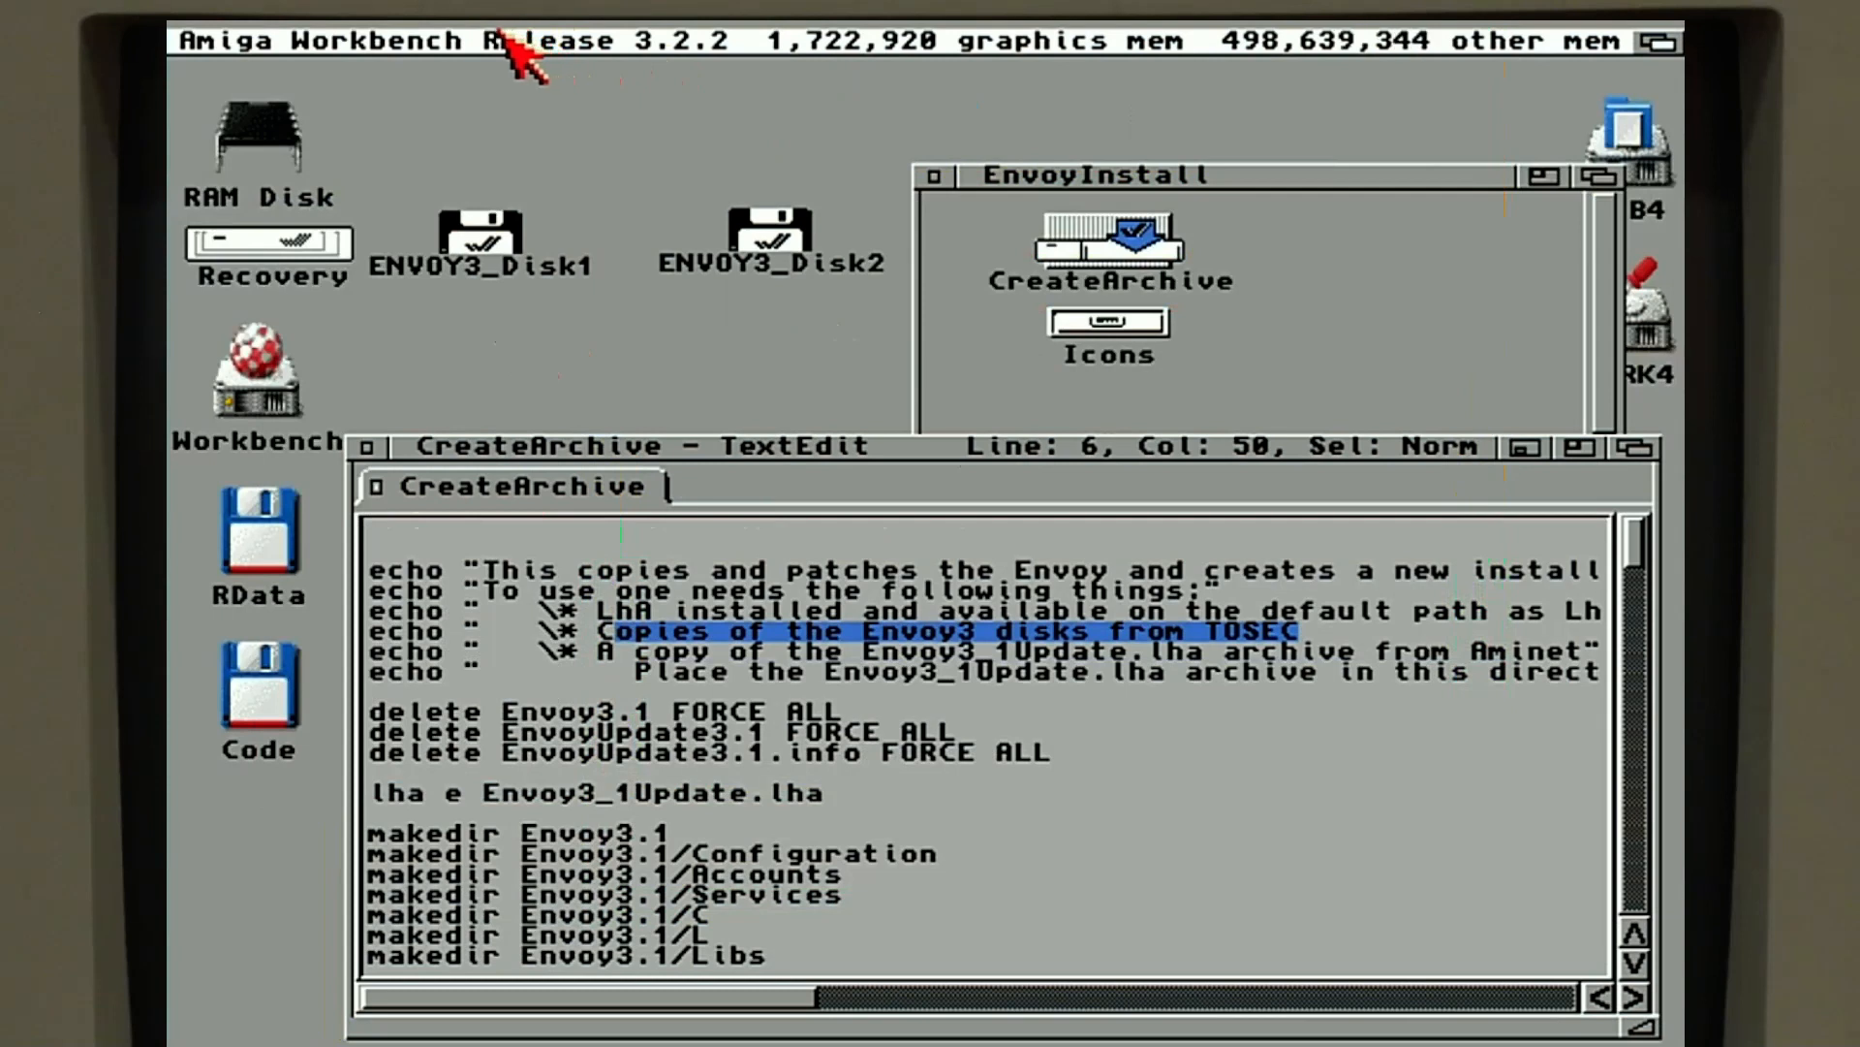
{"action": "double_click", "coordinate": [494, 245]}
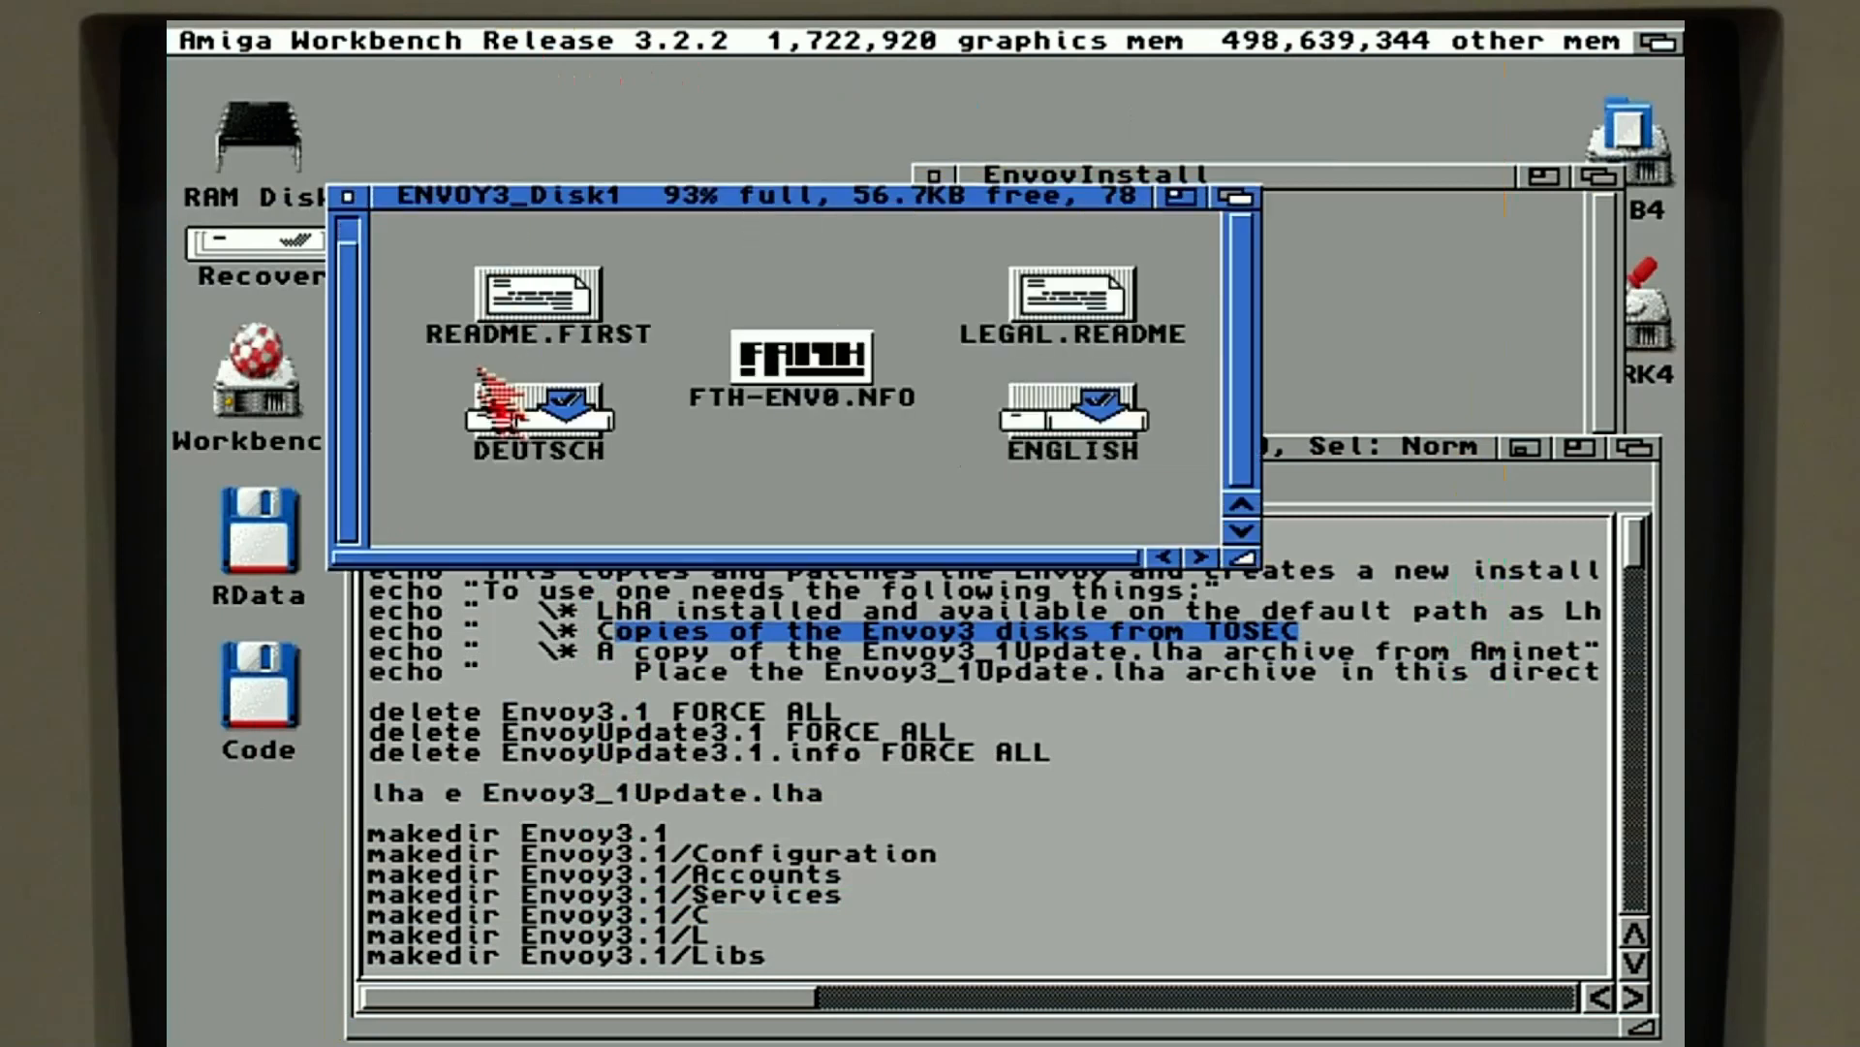
{"action": "left_click", "coordinate": [347, 198]}
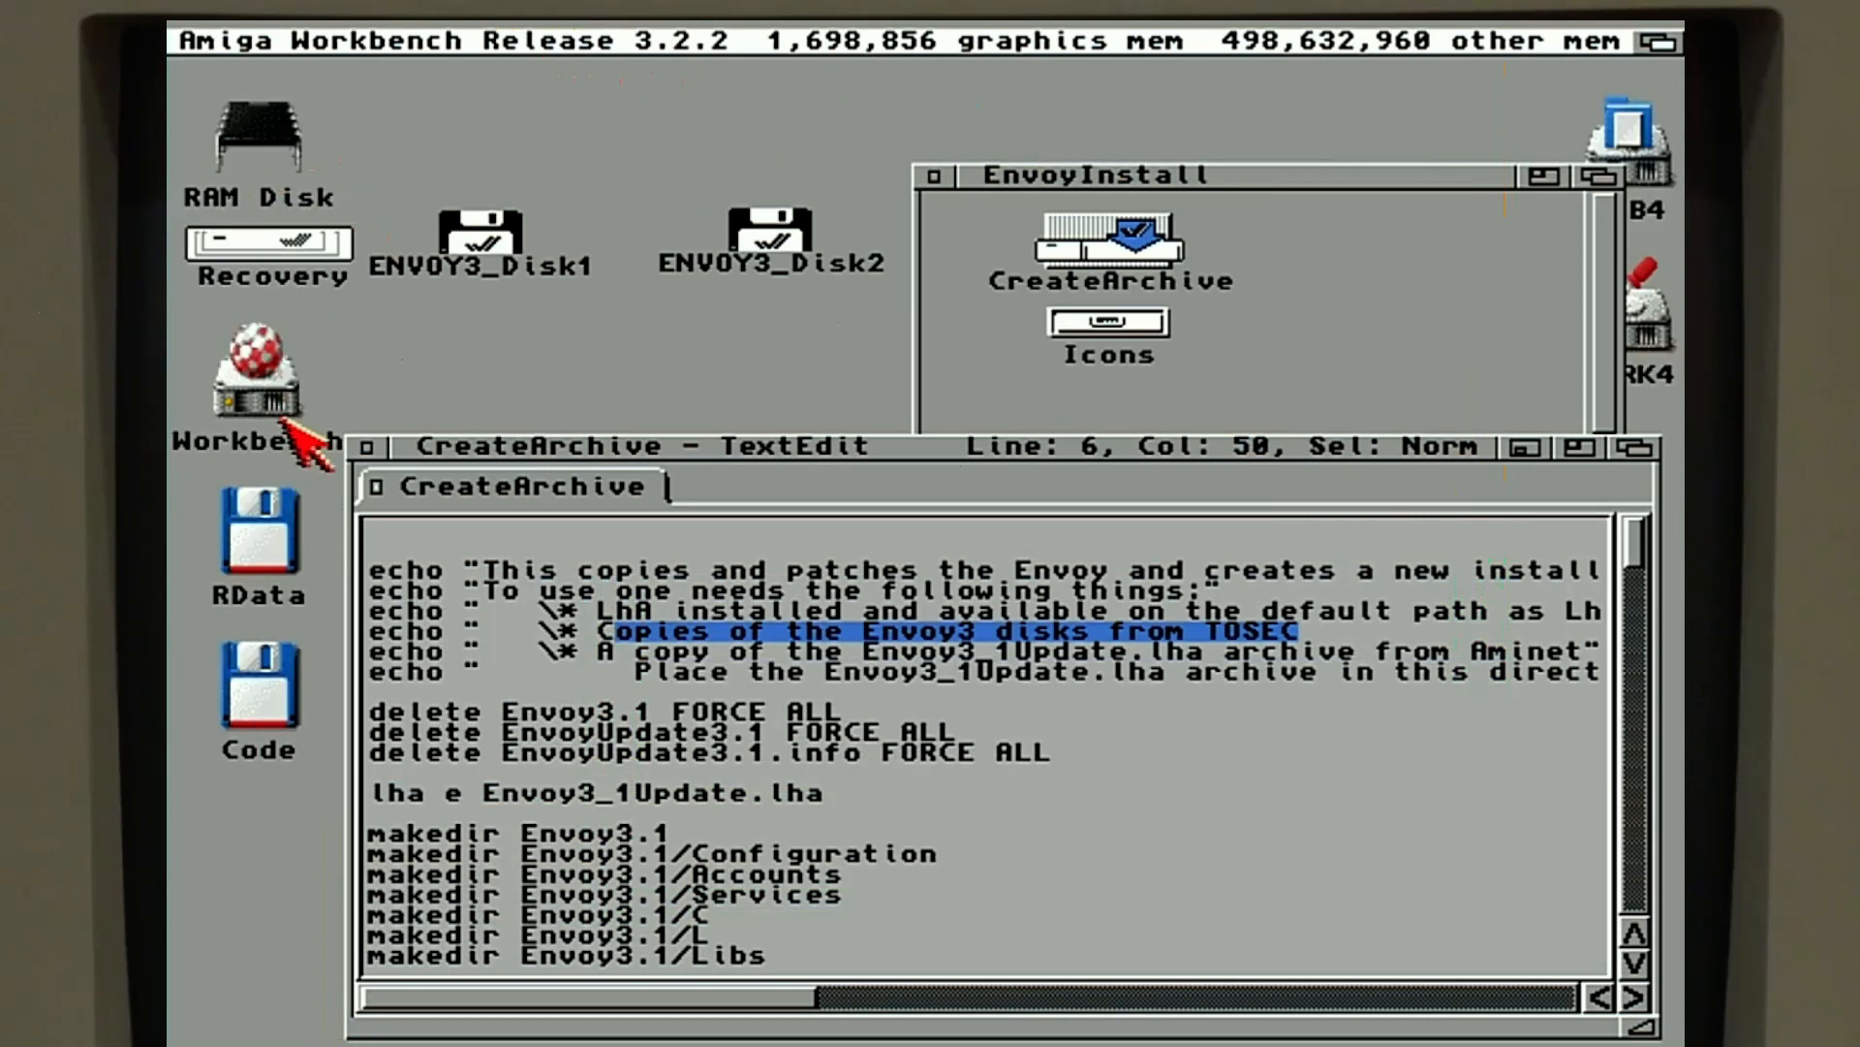
- Highlight Envoy3_1Update.lha in the script's requirements, read through the unpack and patch commands to the end, and close the editor
{"action": "left_click", "coordinate": [861, 671]}
{"action": "left_click_drag", "start_coordinate": [861, 670], "coordinate": [1192, 698]}
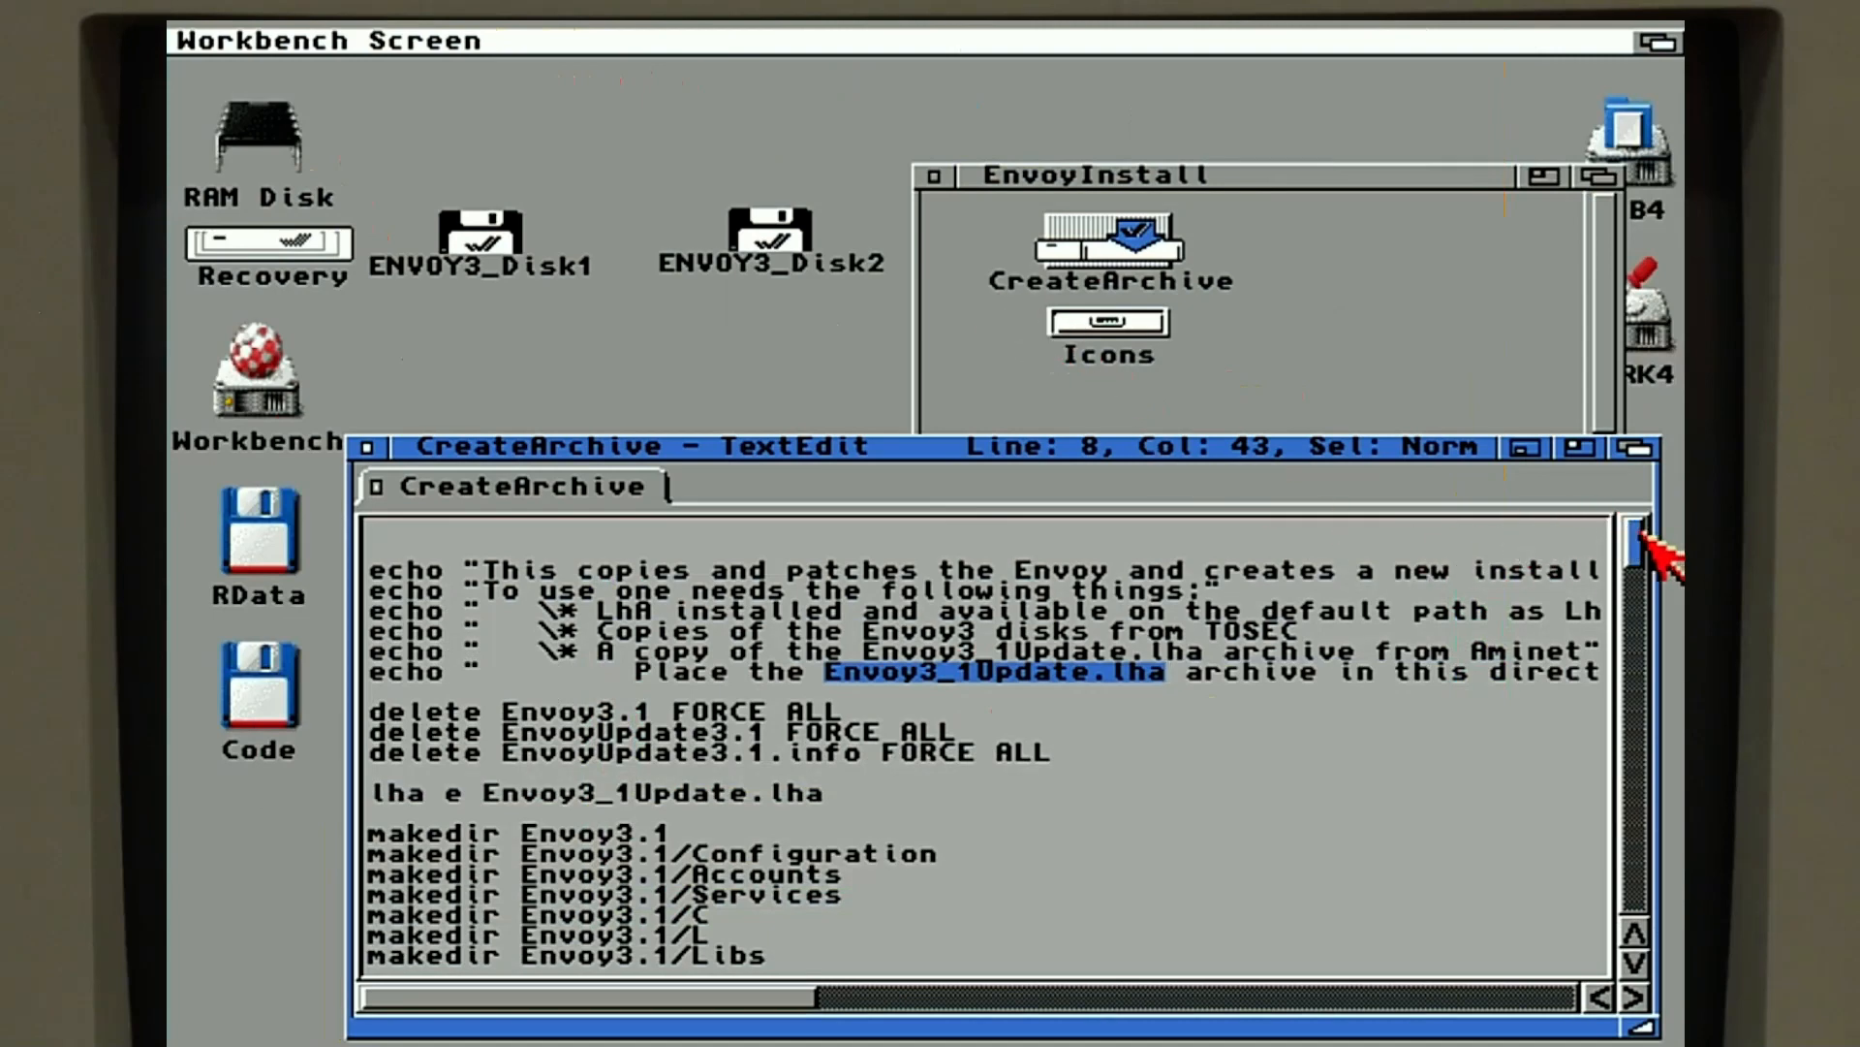
{"action": "left_click_drag", "start_coordinate": [1645, 533], "coordinate": [1657, 576]}
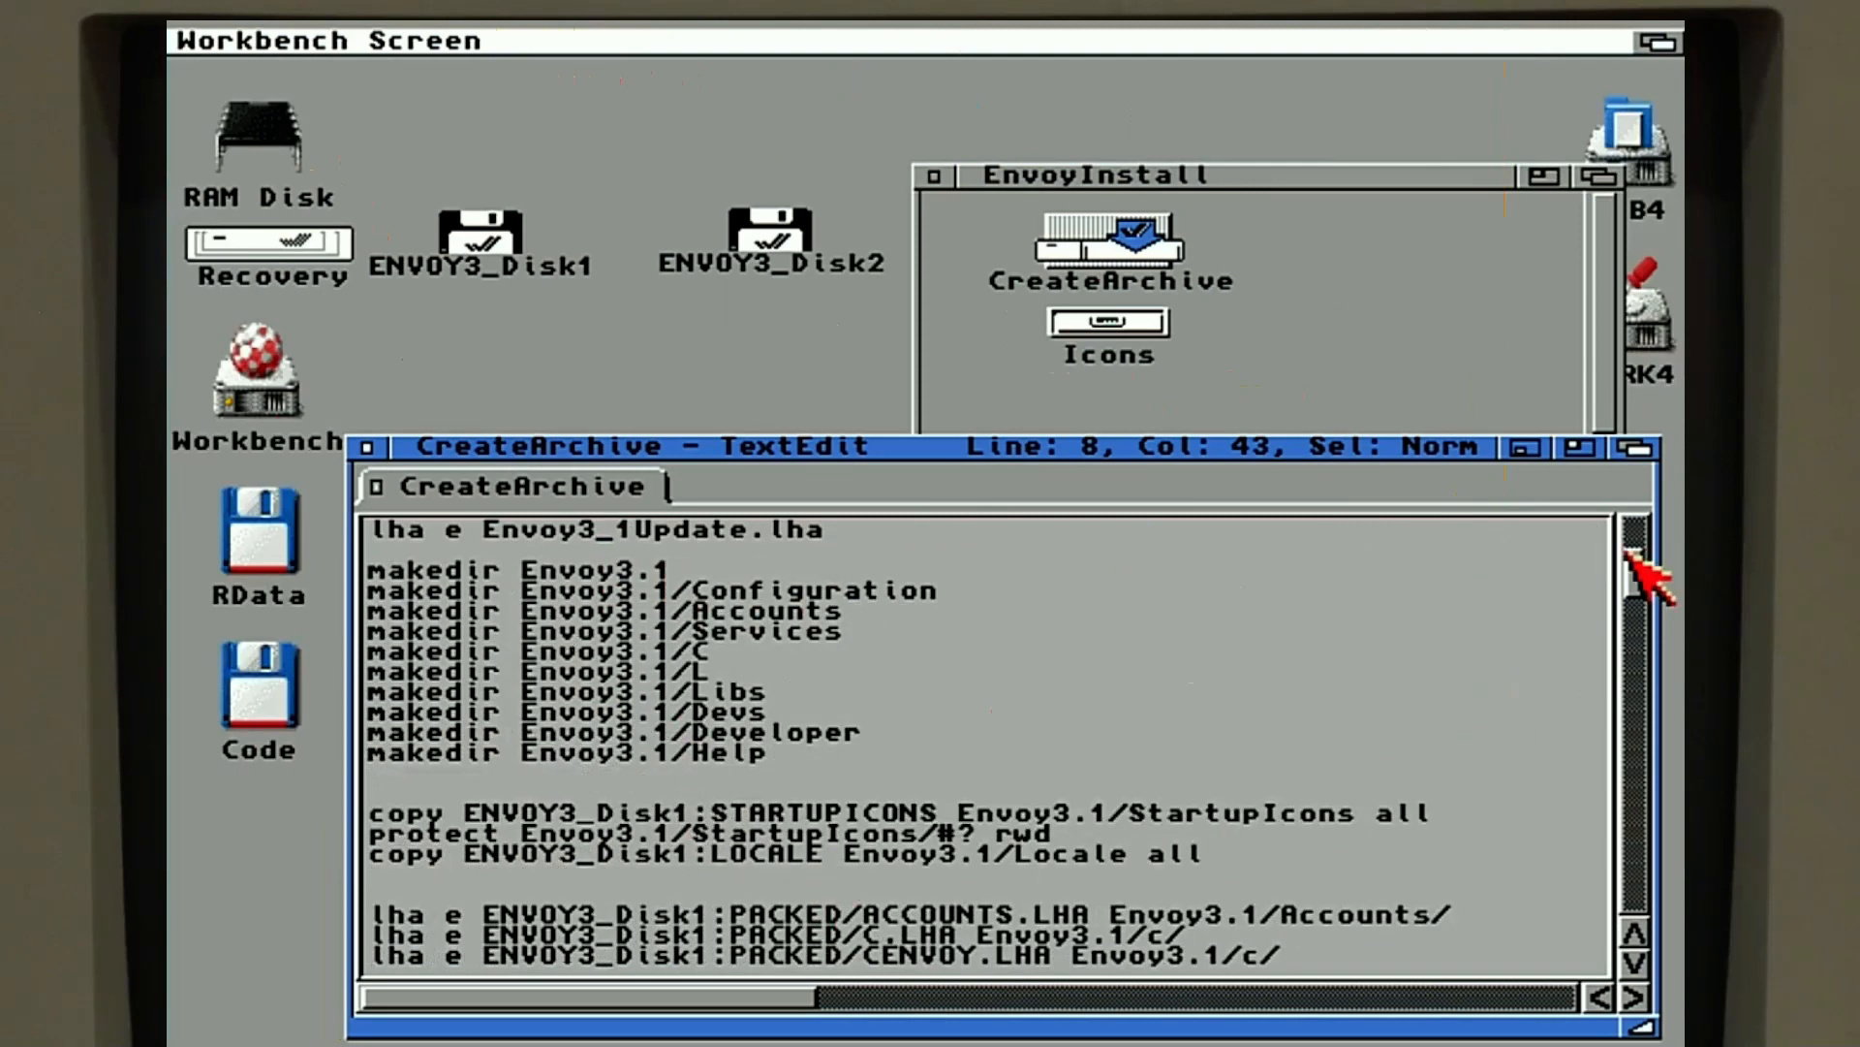
{"action": "left_click_drag", "start_coordinate": [1630, 555], "coordinate": [1634, 615]}
{"action": "left_click_drag", "start_coordinate": [697, 572], "coordinate": [962, 746]}
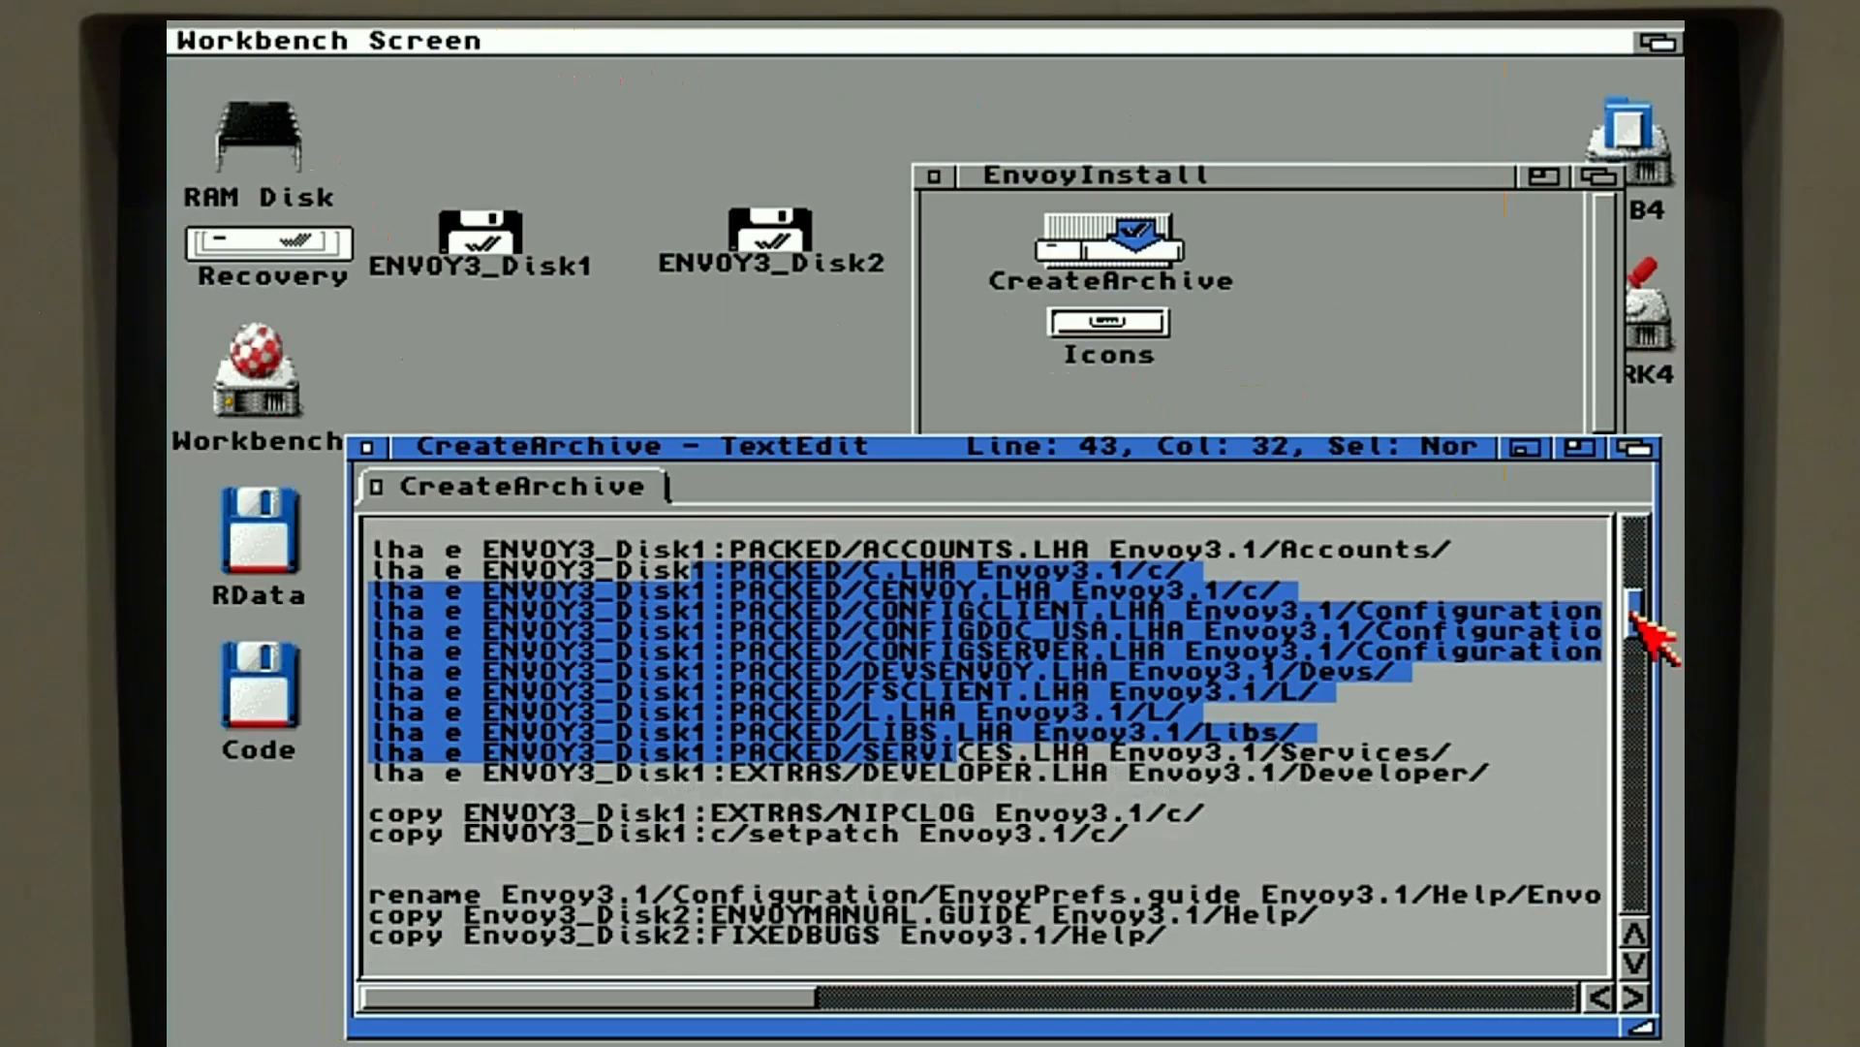
{"action": "left_click_drag", "start_coordinate": [1635, 615], "coordinate": [1635, 910]}
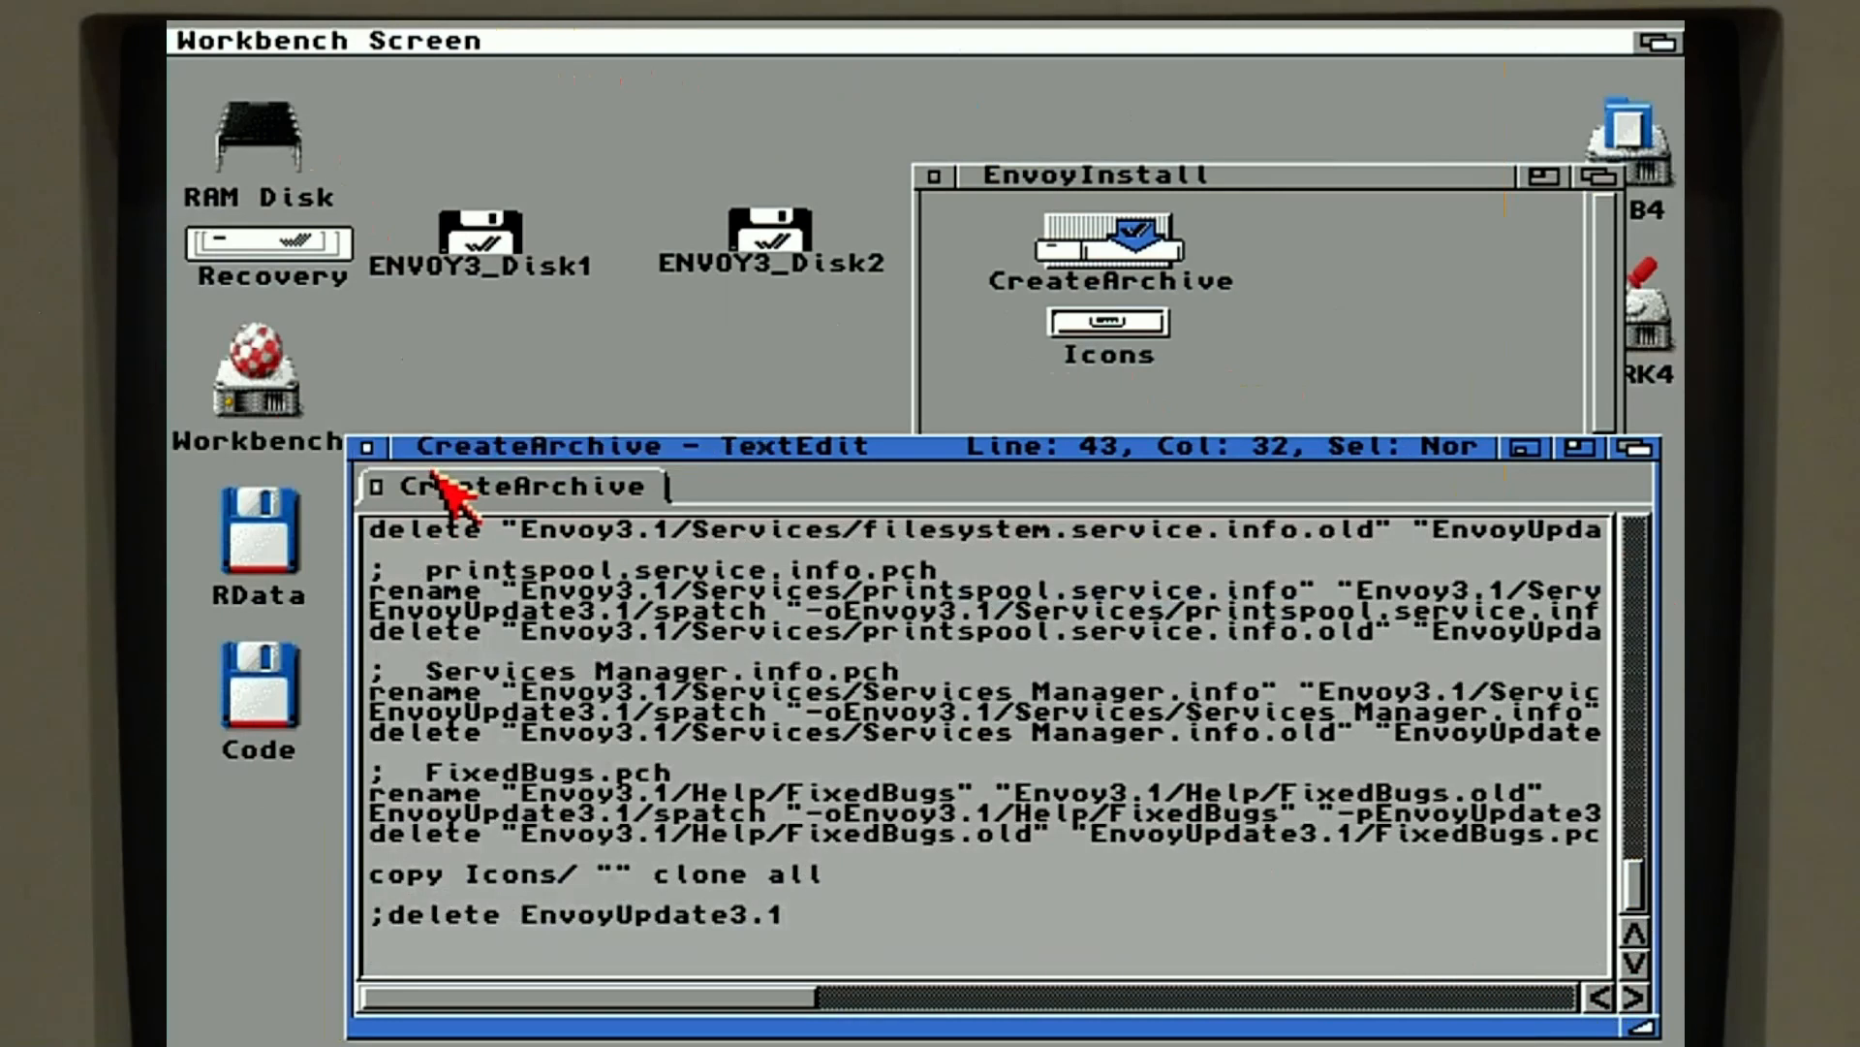
{"action": "left_click", "coordinate": [366, 448]}
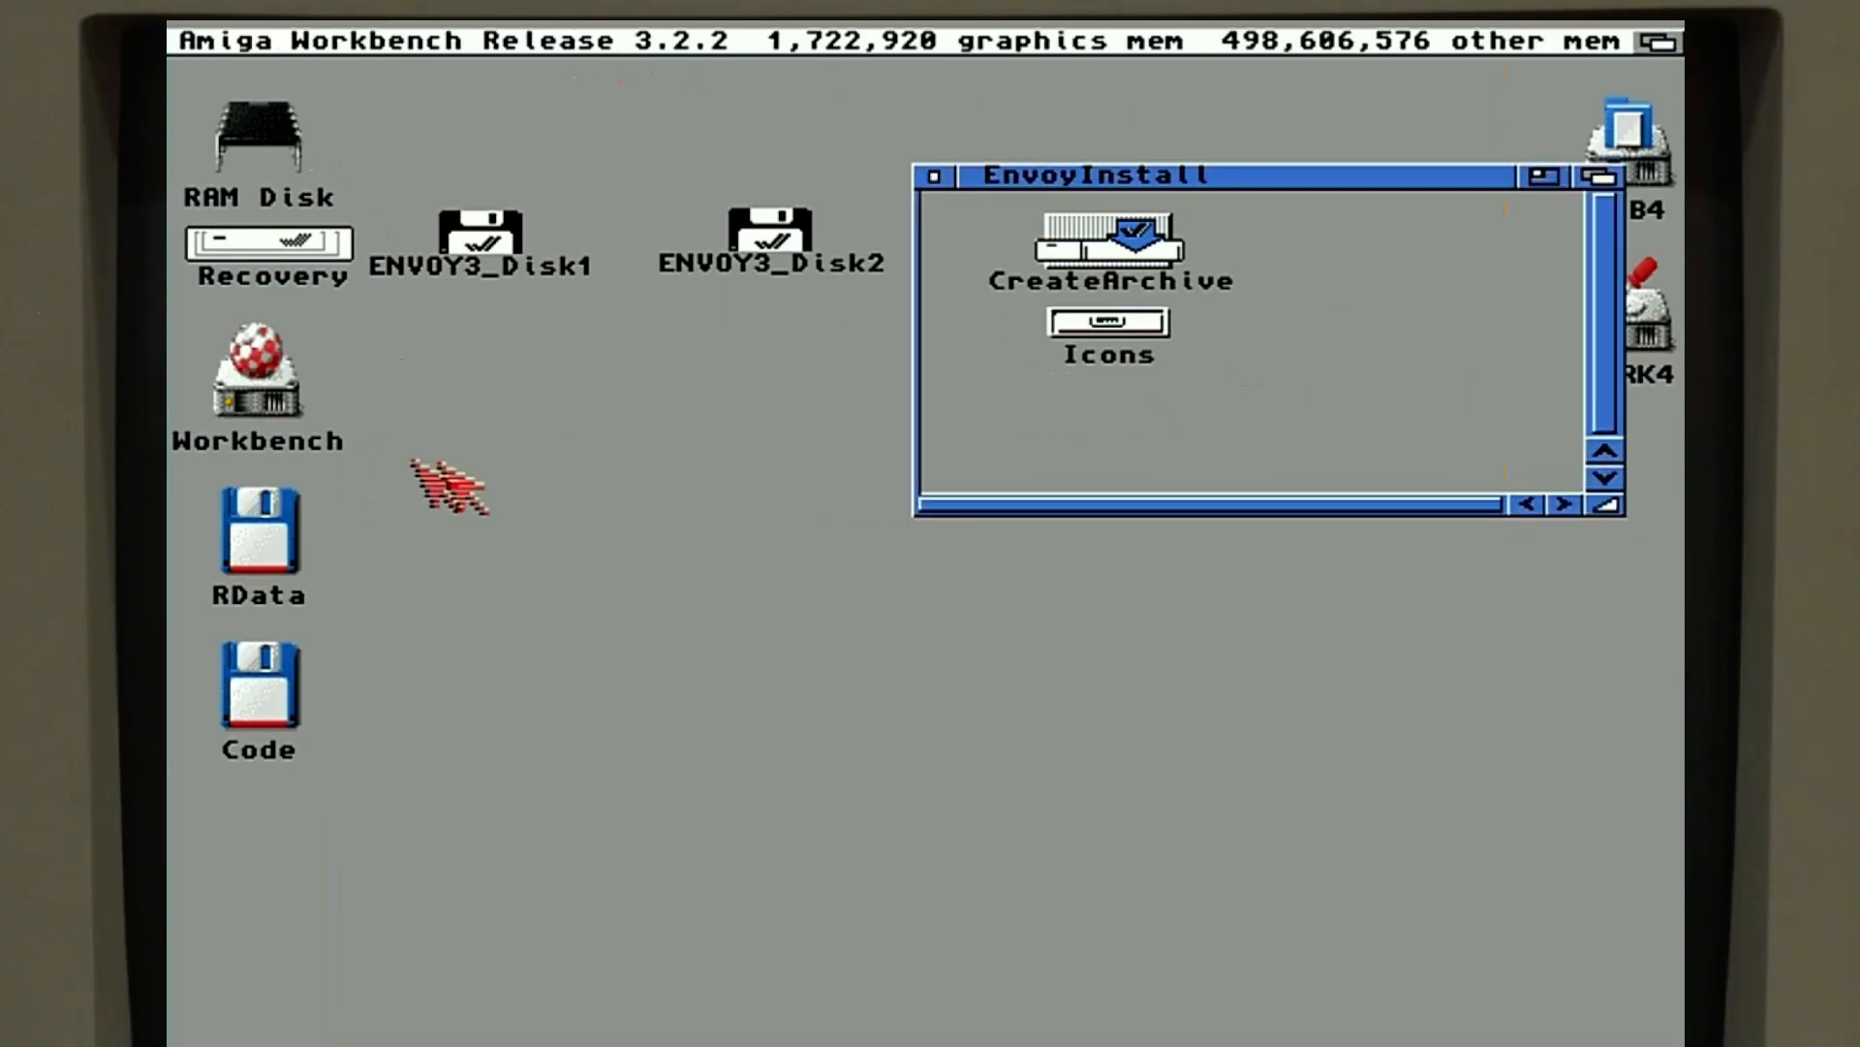
- Reopen the Code disk window and place it below the EnvoyInstall window
{"action": "double_click", "coordinate": [276, 690]}
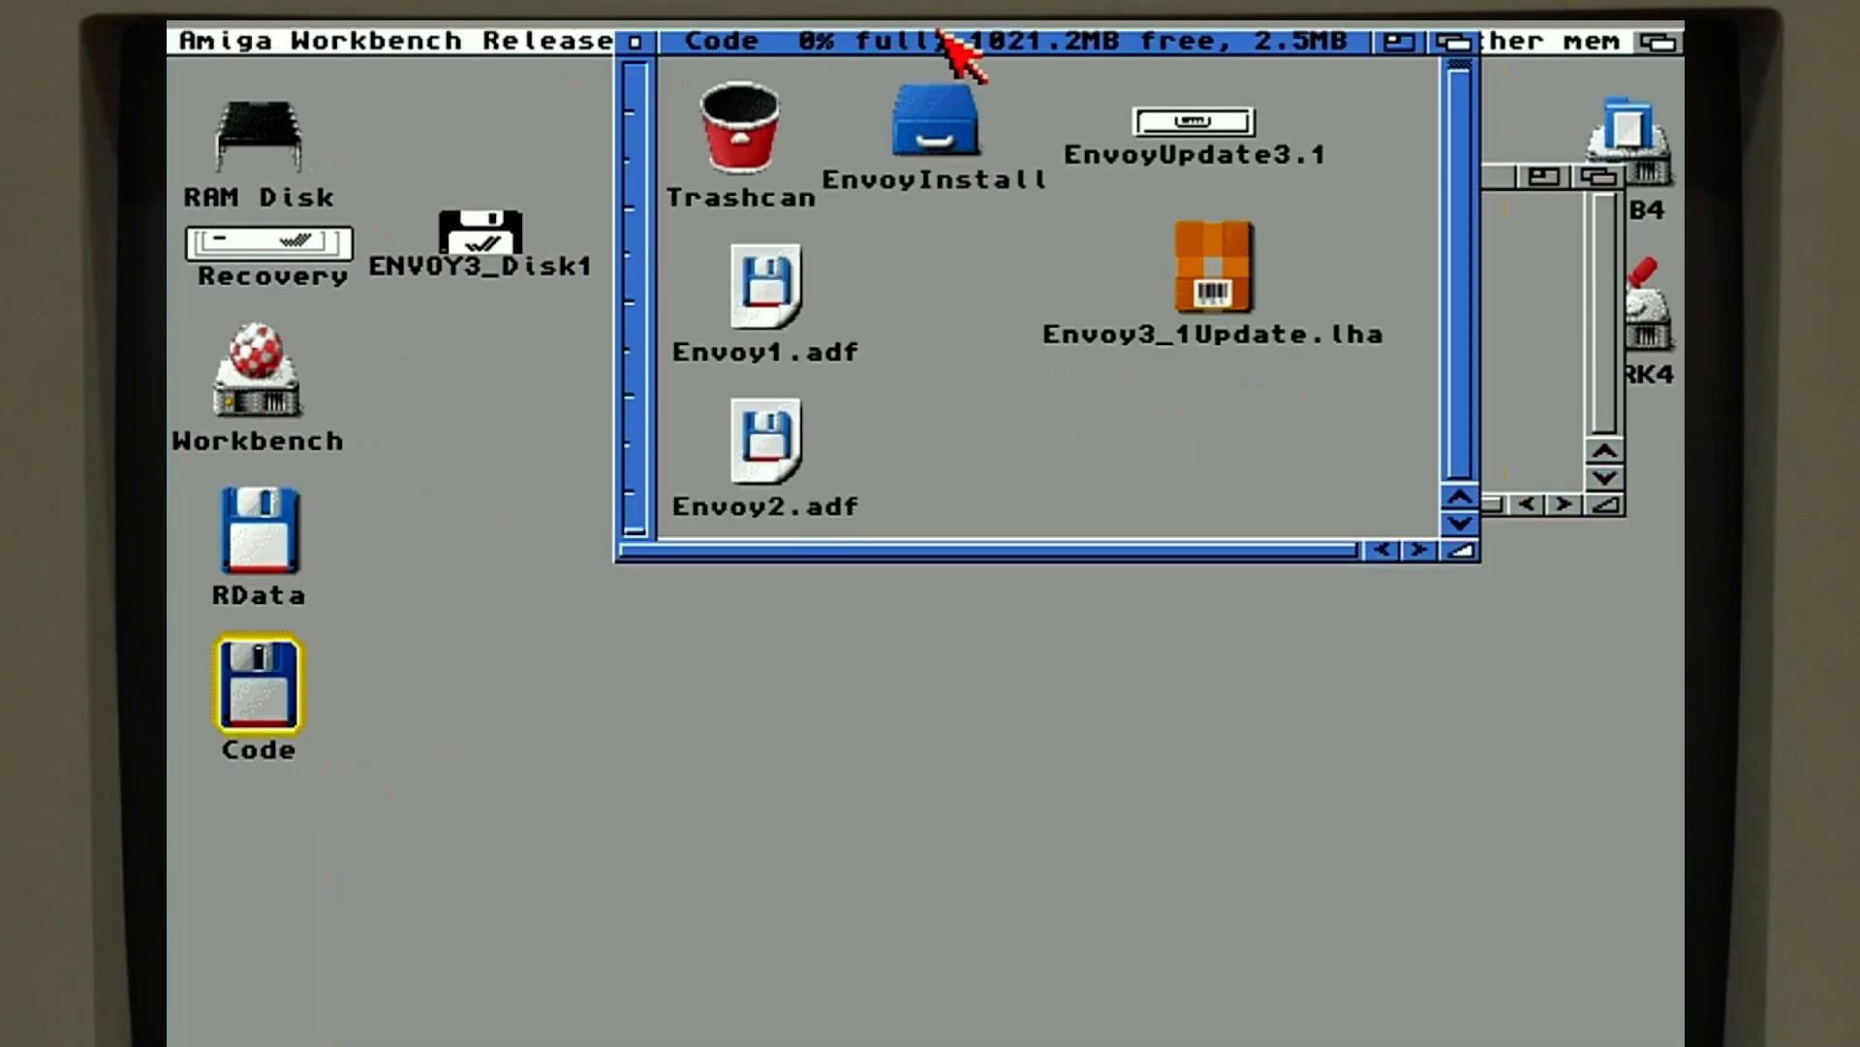
{"action": "left_click_drag", "start_coordinate": [946, 33], "coordinate": [963, 515]}
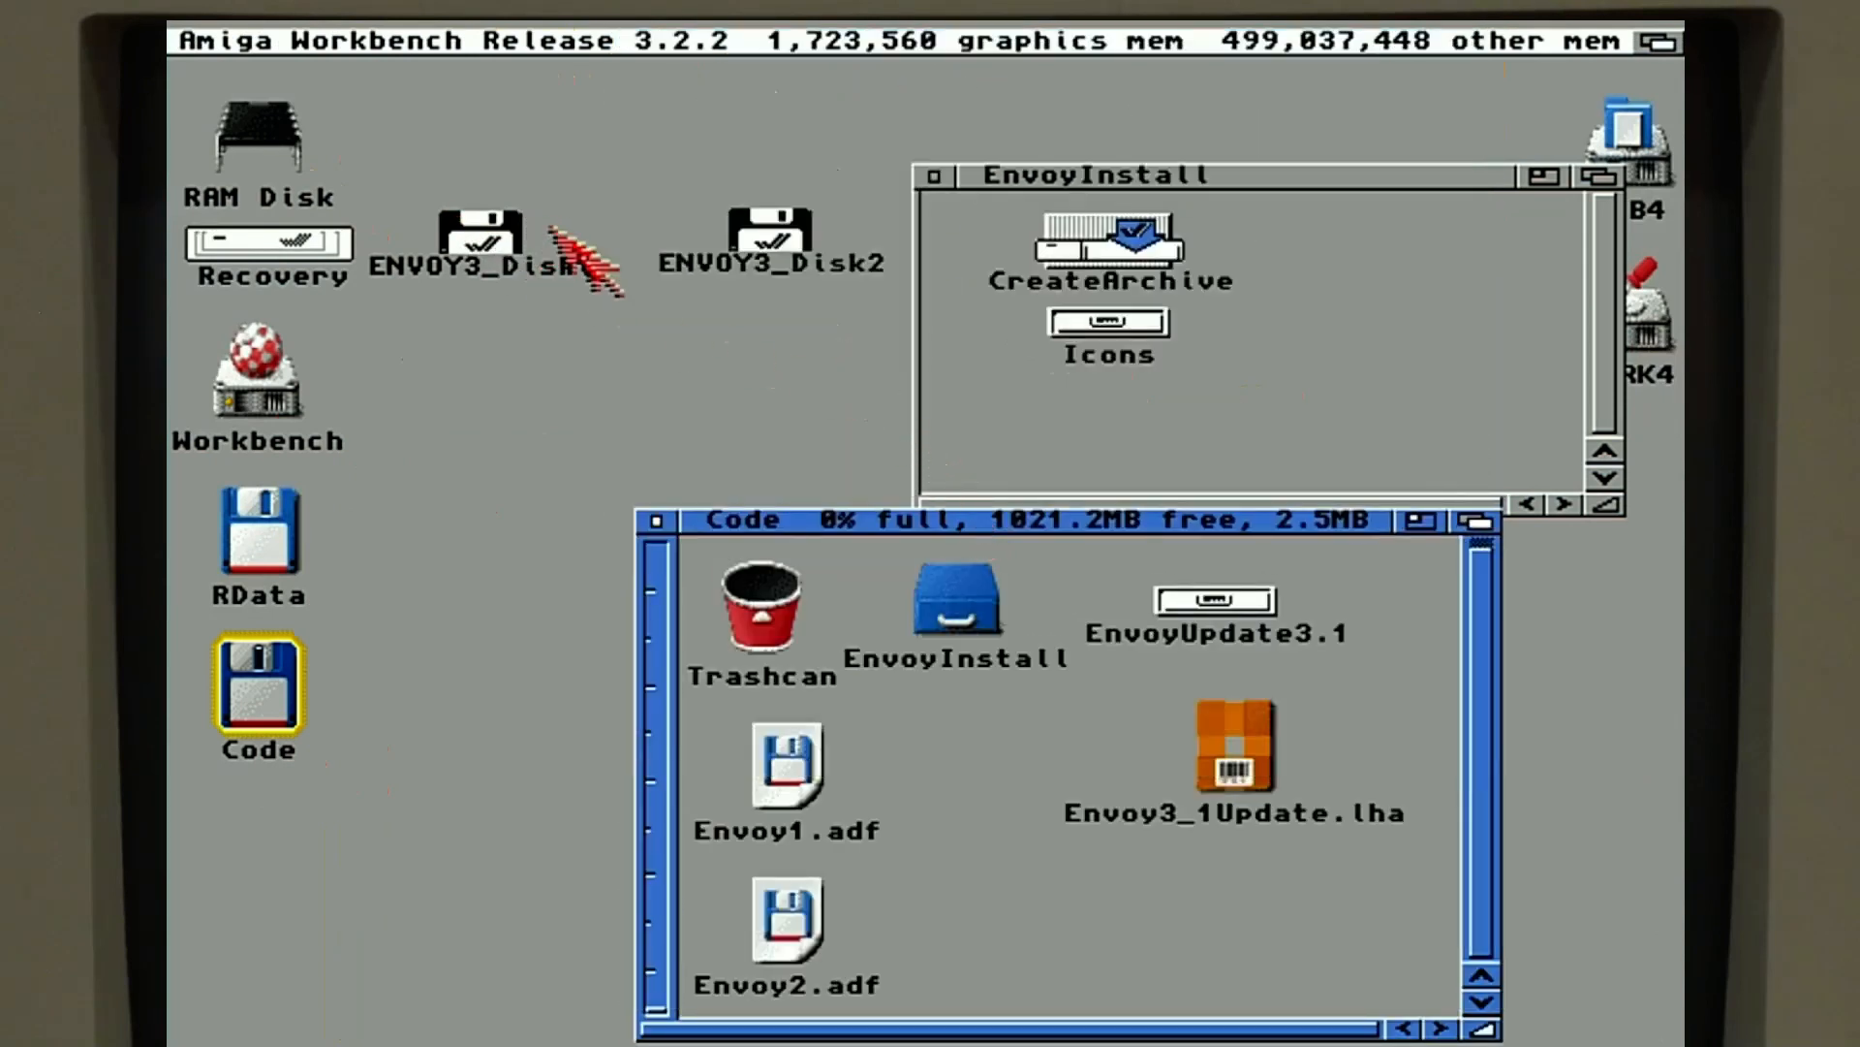
- Move Envoy3_1Update.lha from the Code disk into the EnvoyInstall drawer and run the CreateArchive script
{"action": "left_click_drag", "start_coordinate": [1233, 778], "coordinate": [1316, 357]}
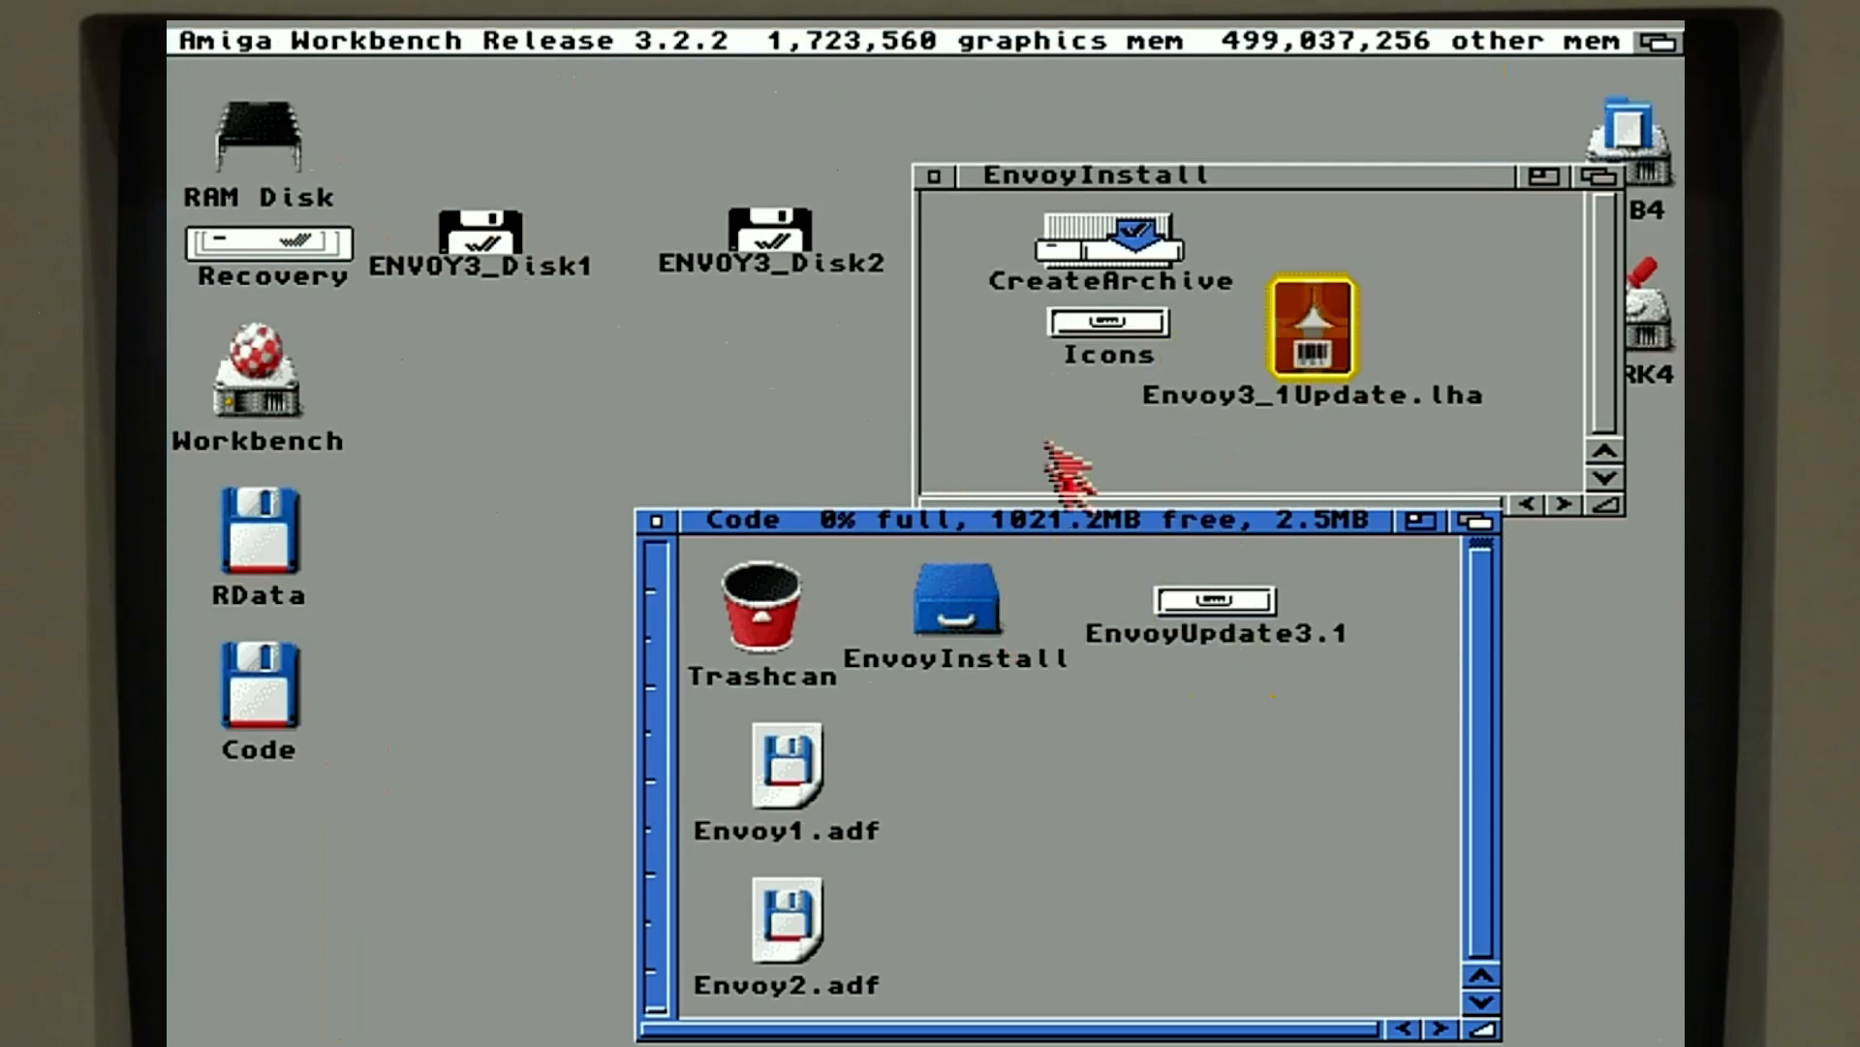
{"action": "double_click", "coordinate": [1090, 237]}
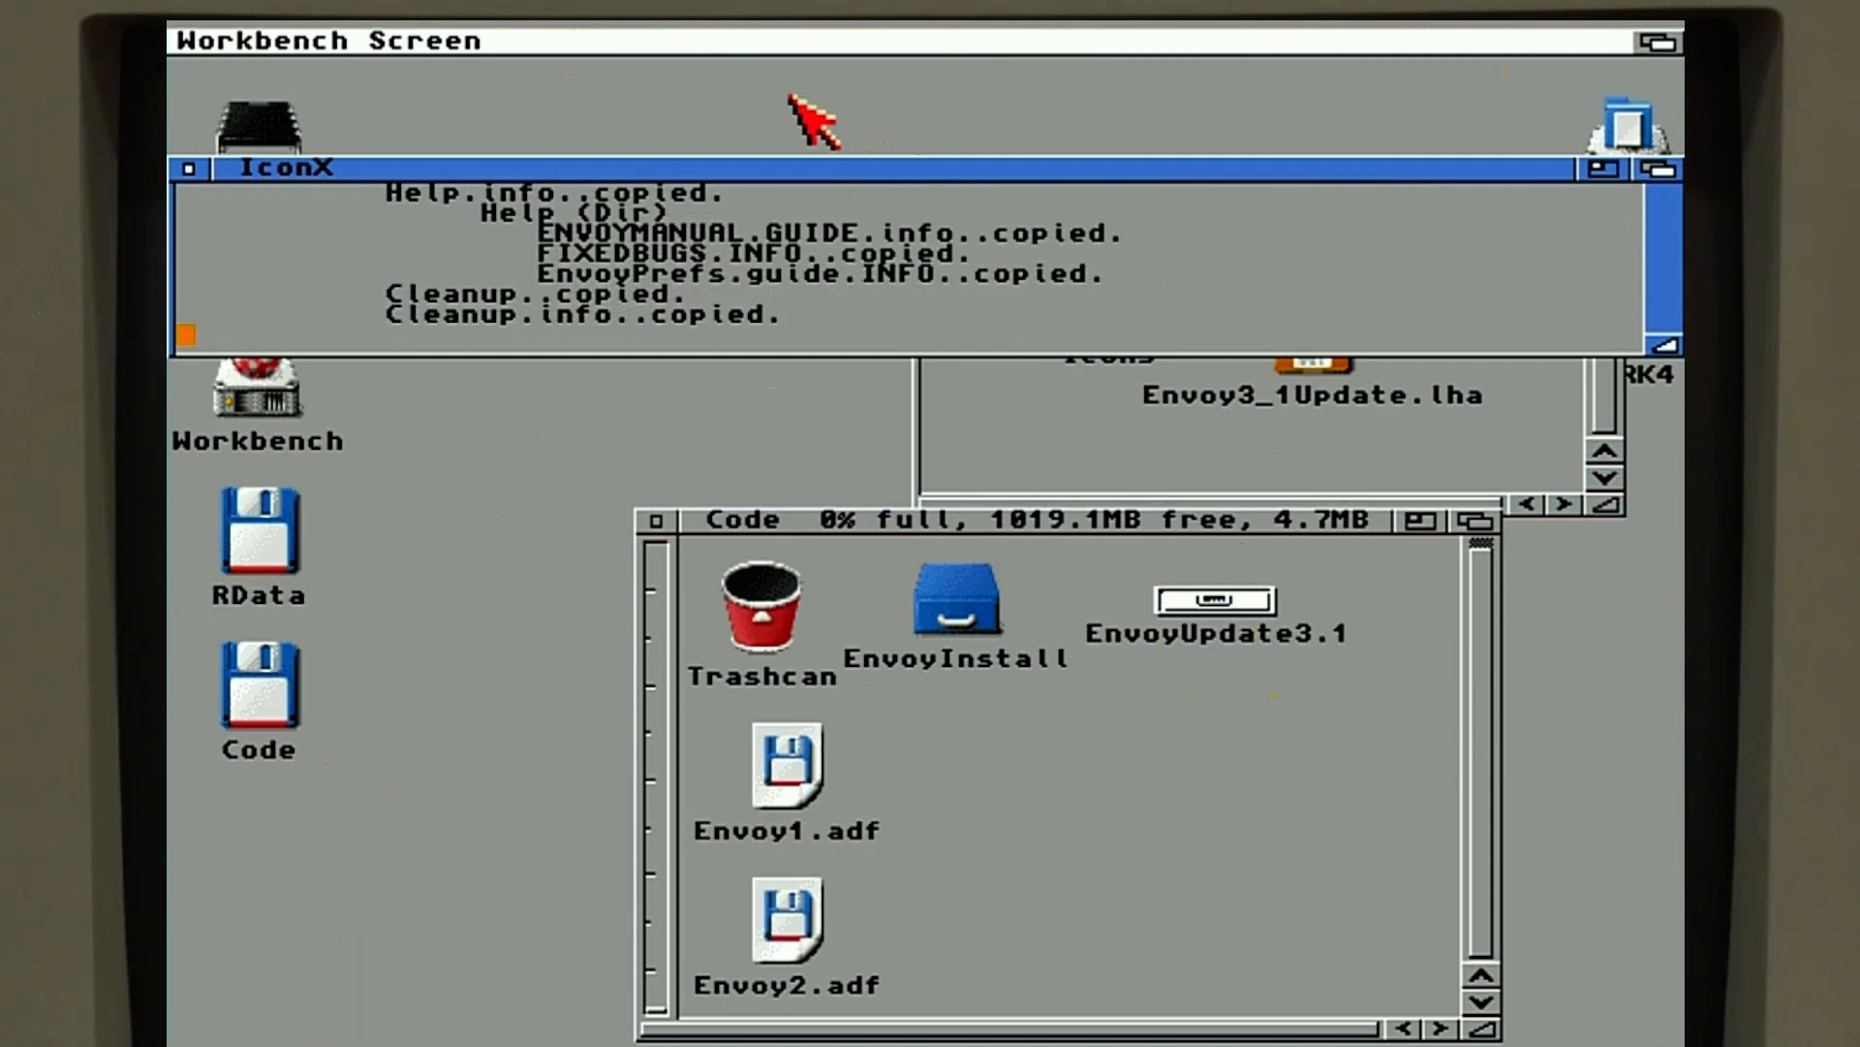
- Separate the IconX output and EnvoyInstall windows, and update the EnvoyInstall drawer's listing to show the newly created drawers
{"action": "left_click_drag", "start_coordinate": [781, 173], "coordinate": [790, 525]}
{"action": "left_click_drag", "start_coordinate": [1113, 166], "coordinate": [998, 82]}
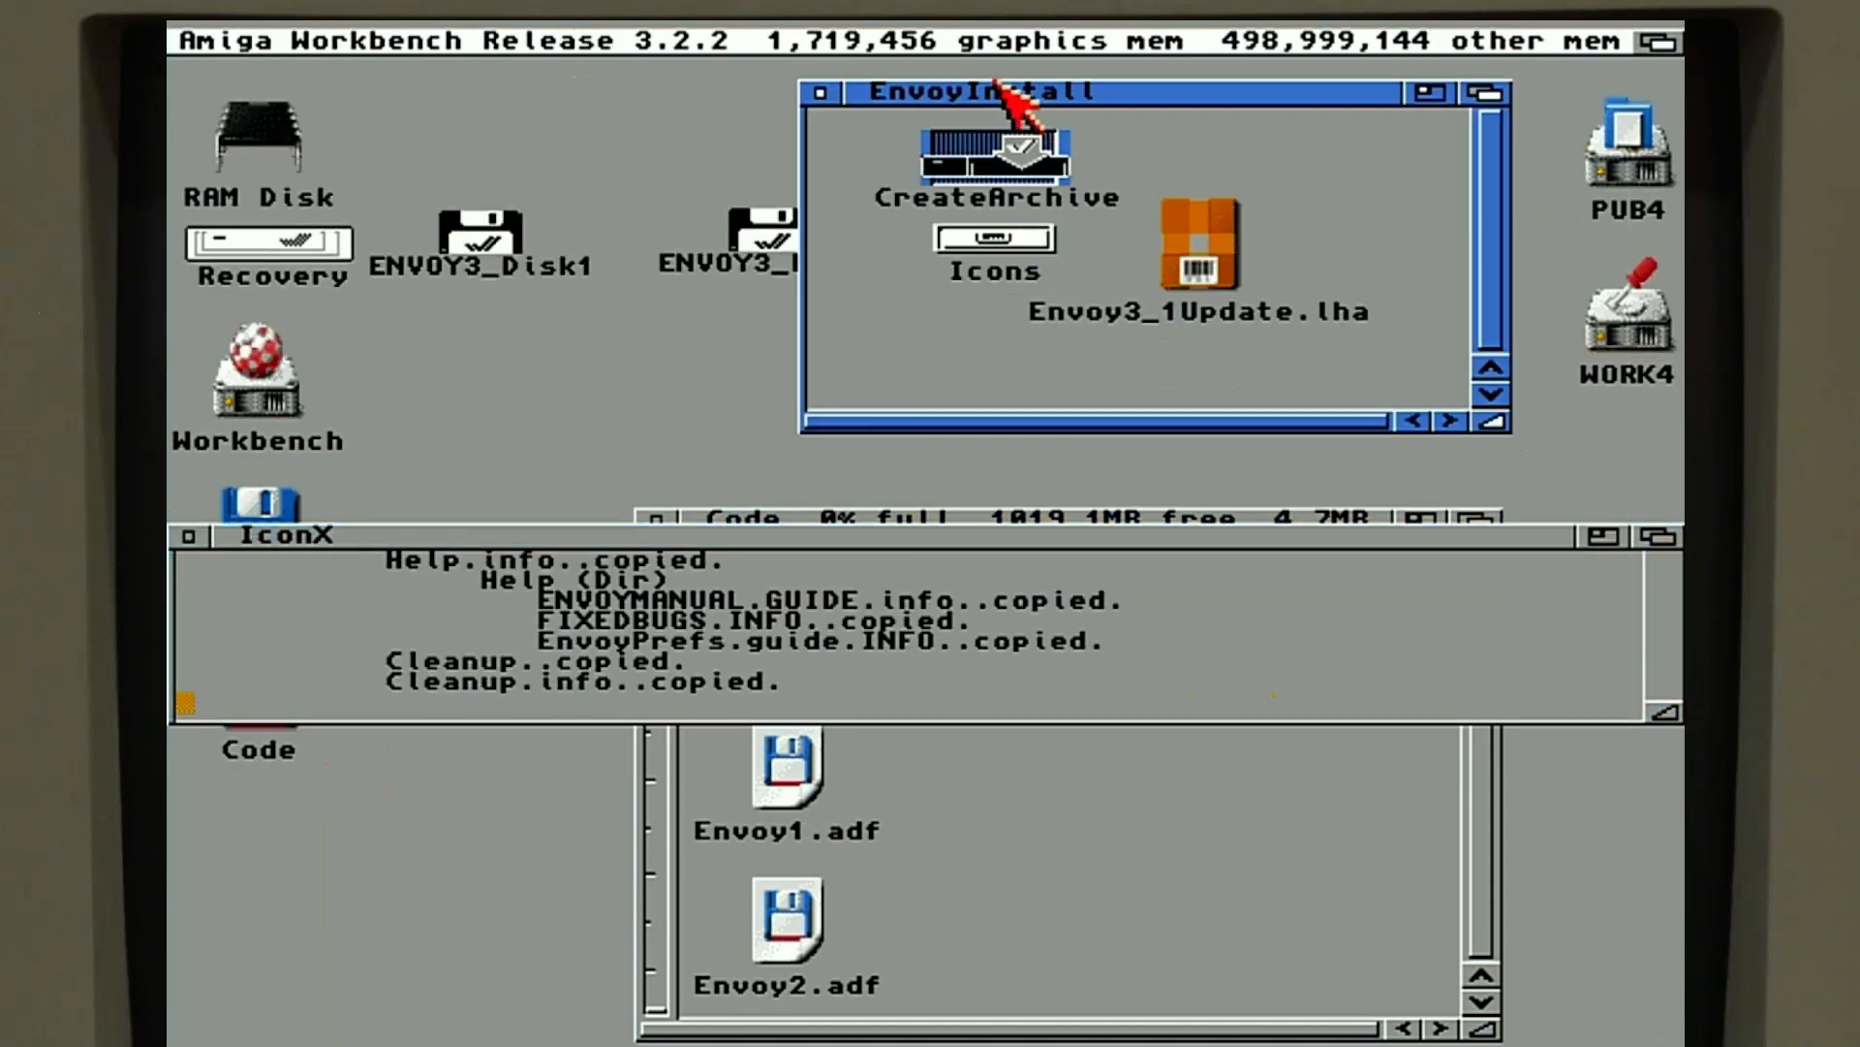
{"action": "left_click", "coordinate": [1023, 151]}
{"action": "right_click", "coordinate": [737, 43]}
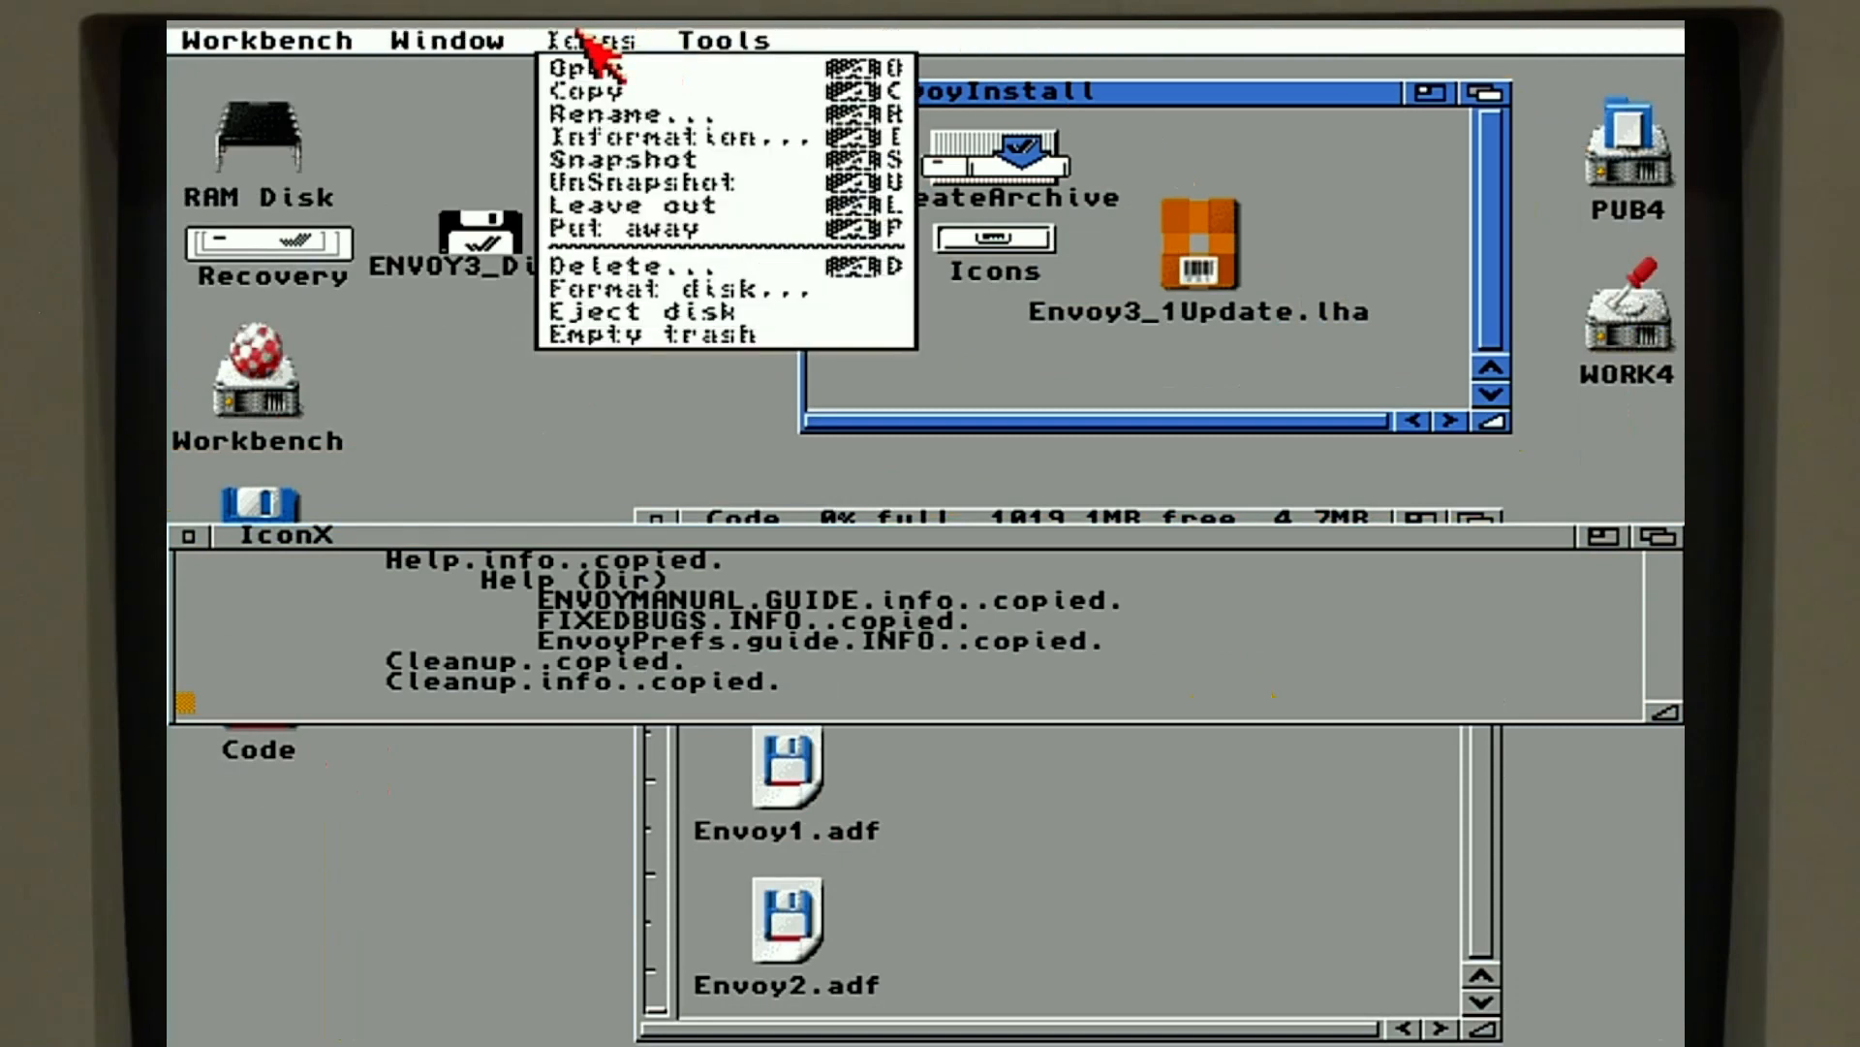
{"action": "mouse_move", "coordinate": [509, 37]}
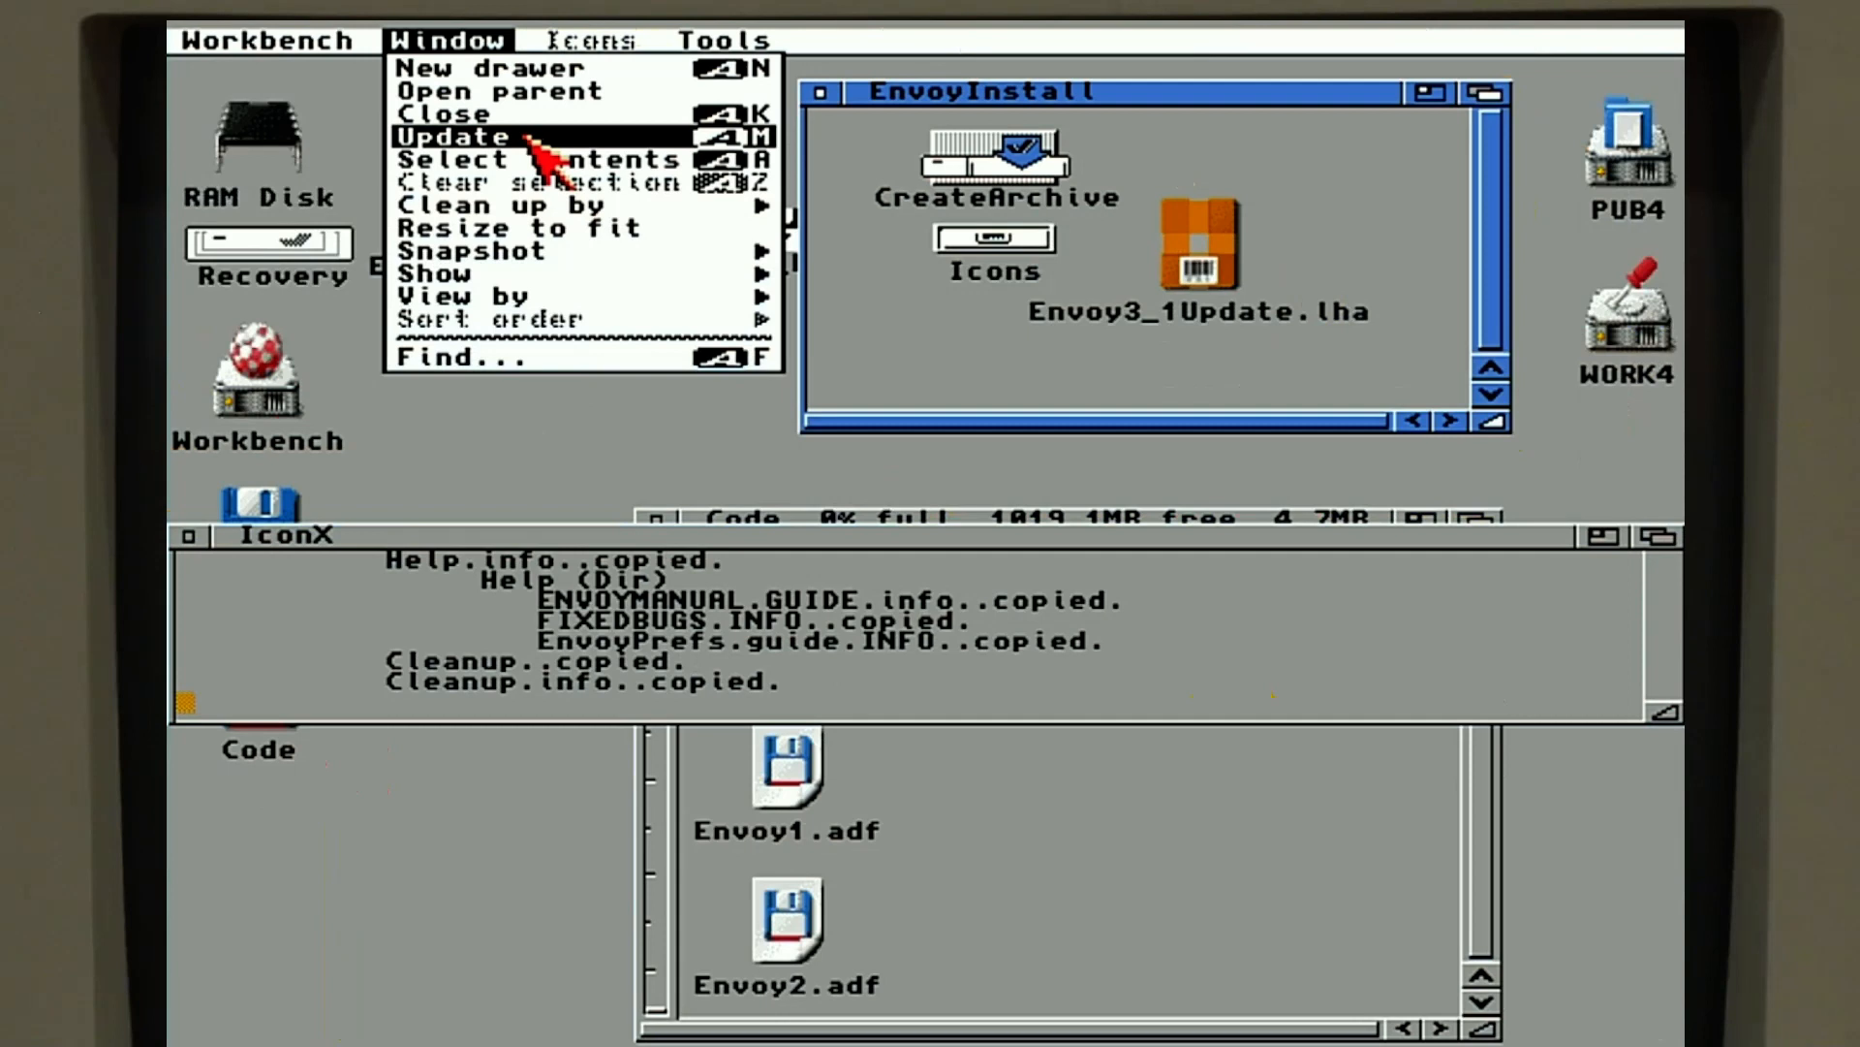
{"action": "right_click", "coordinate": [519, 44]}
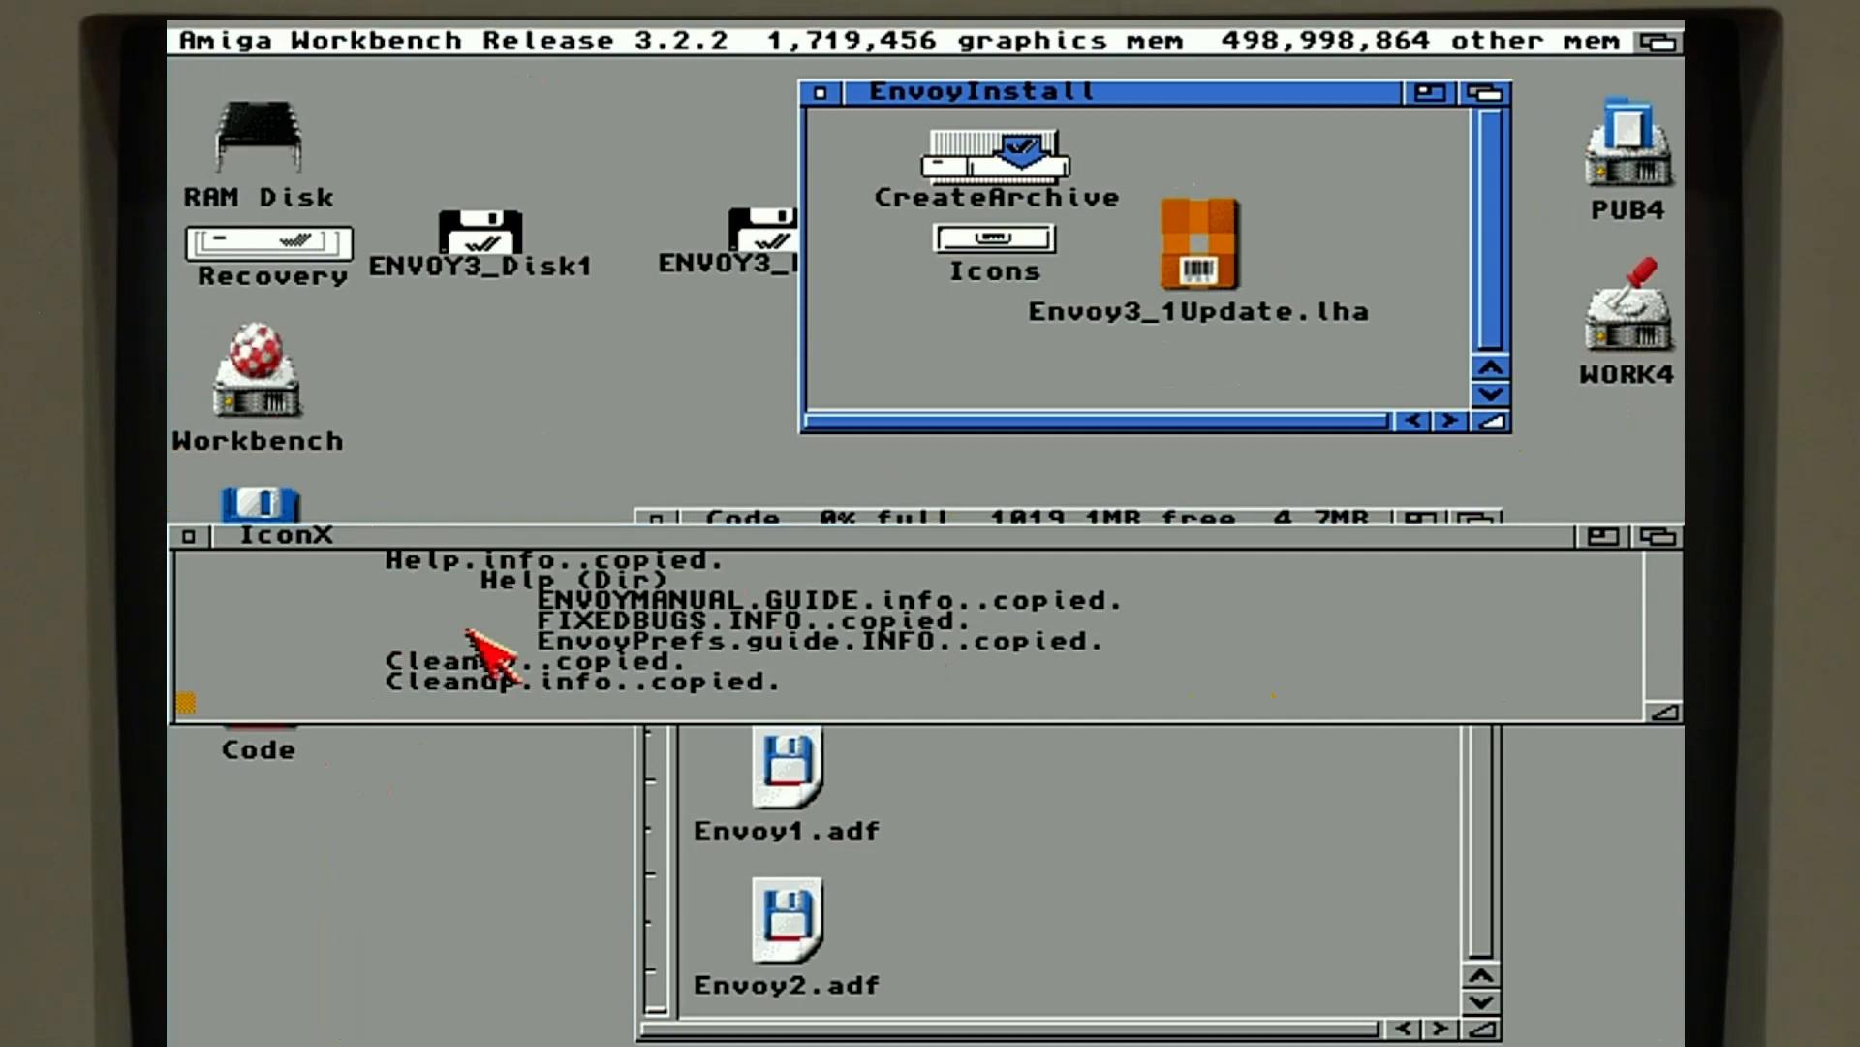
{"action": "right_click", "coordinate": [519, 41]}
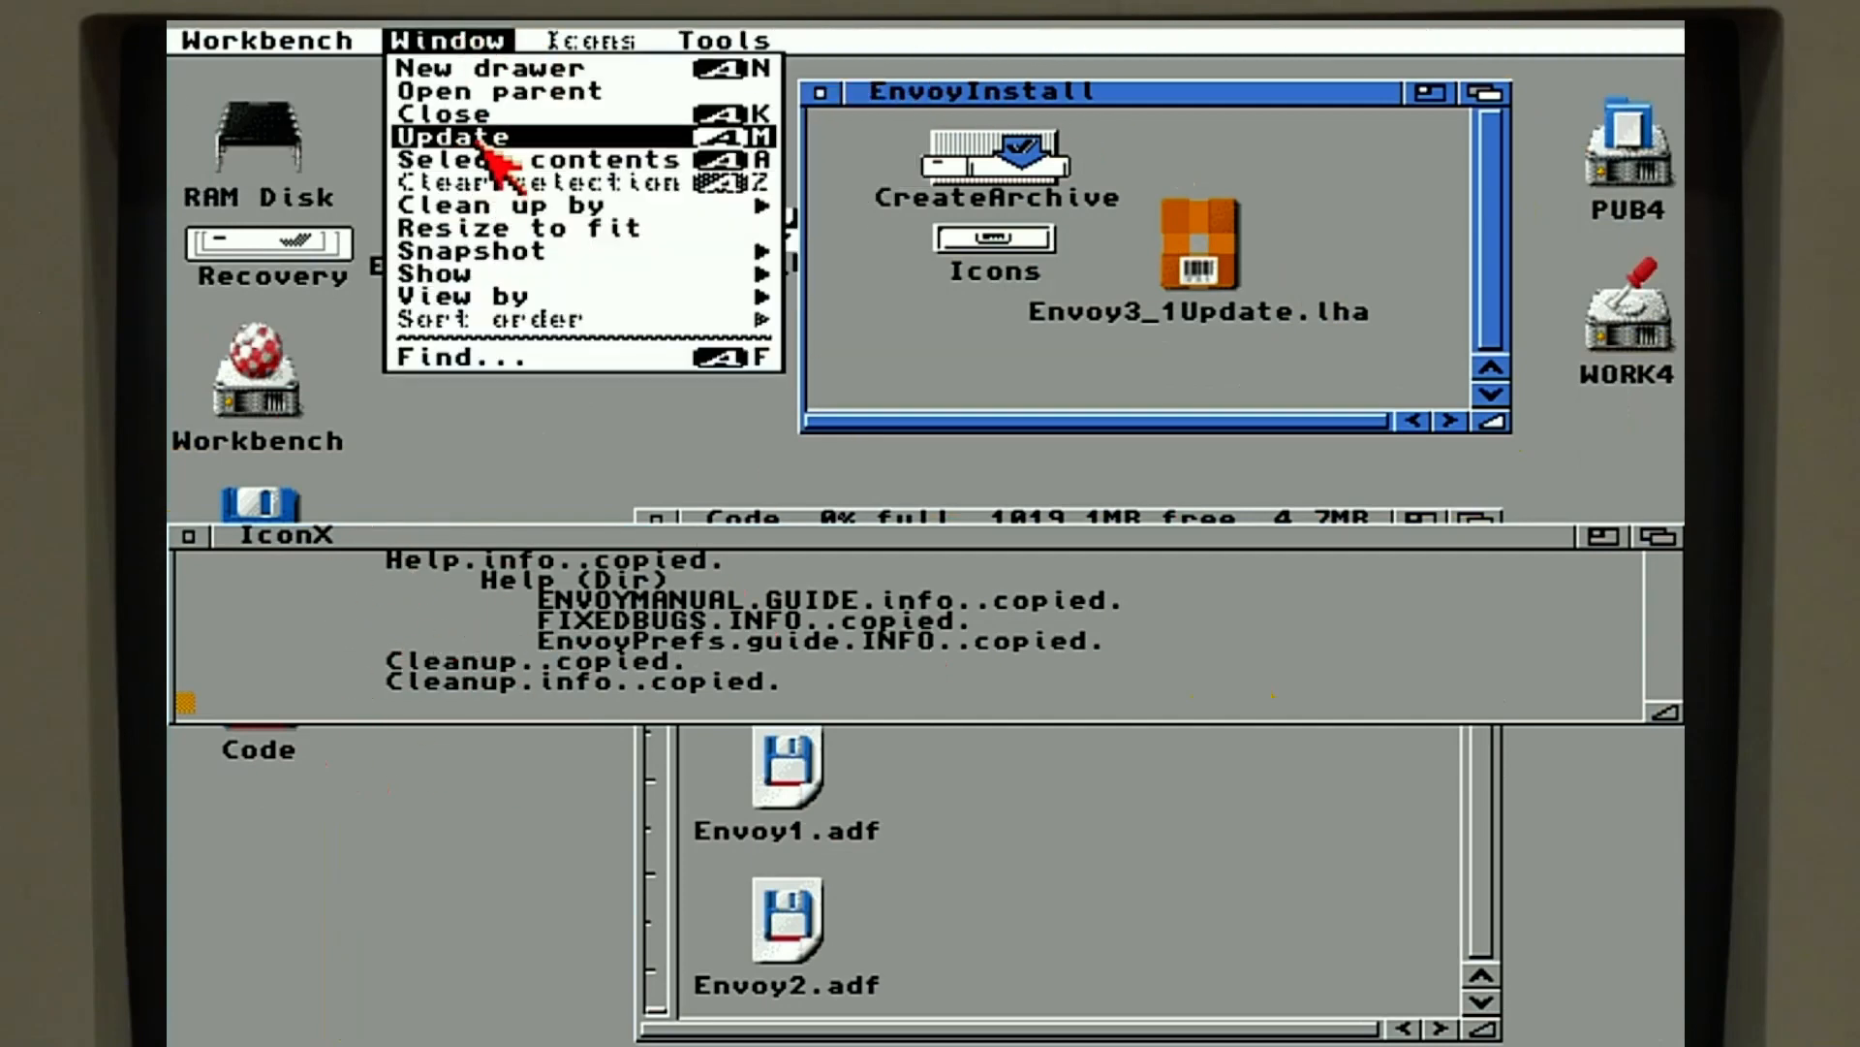
{"action": "left_click", "coordinate": [470, 137]}
{"action": "left_click_drag", "start_coordinate": [1304, 150], "coordinate": [1258, 179]}
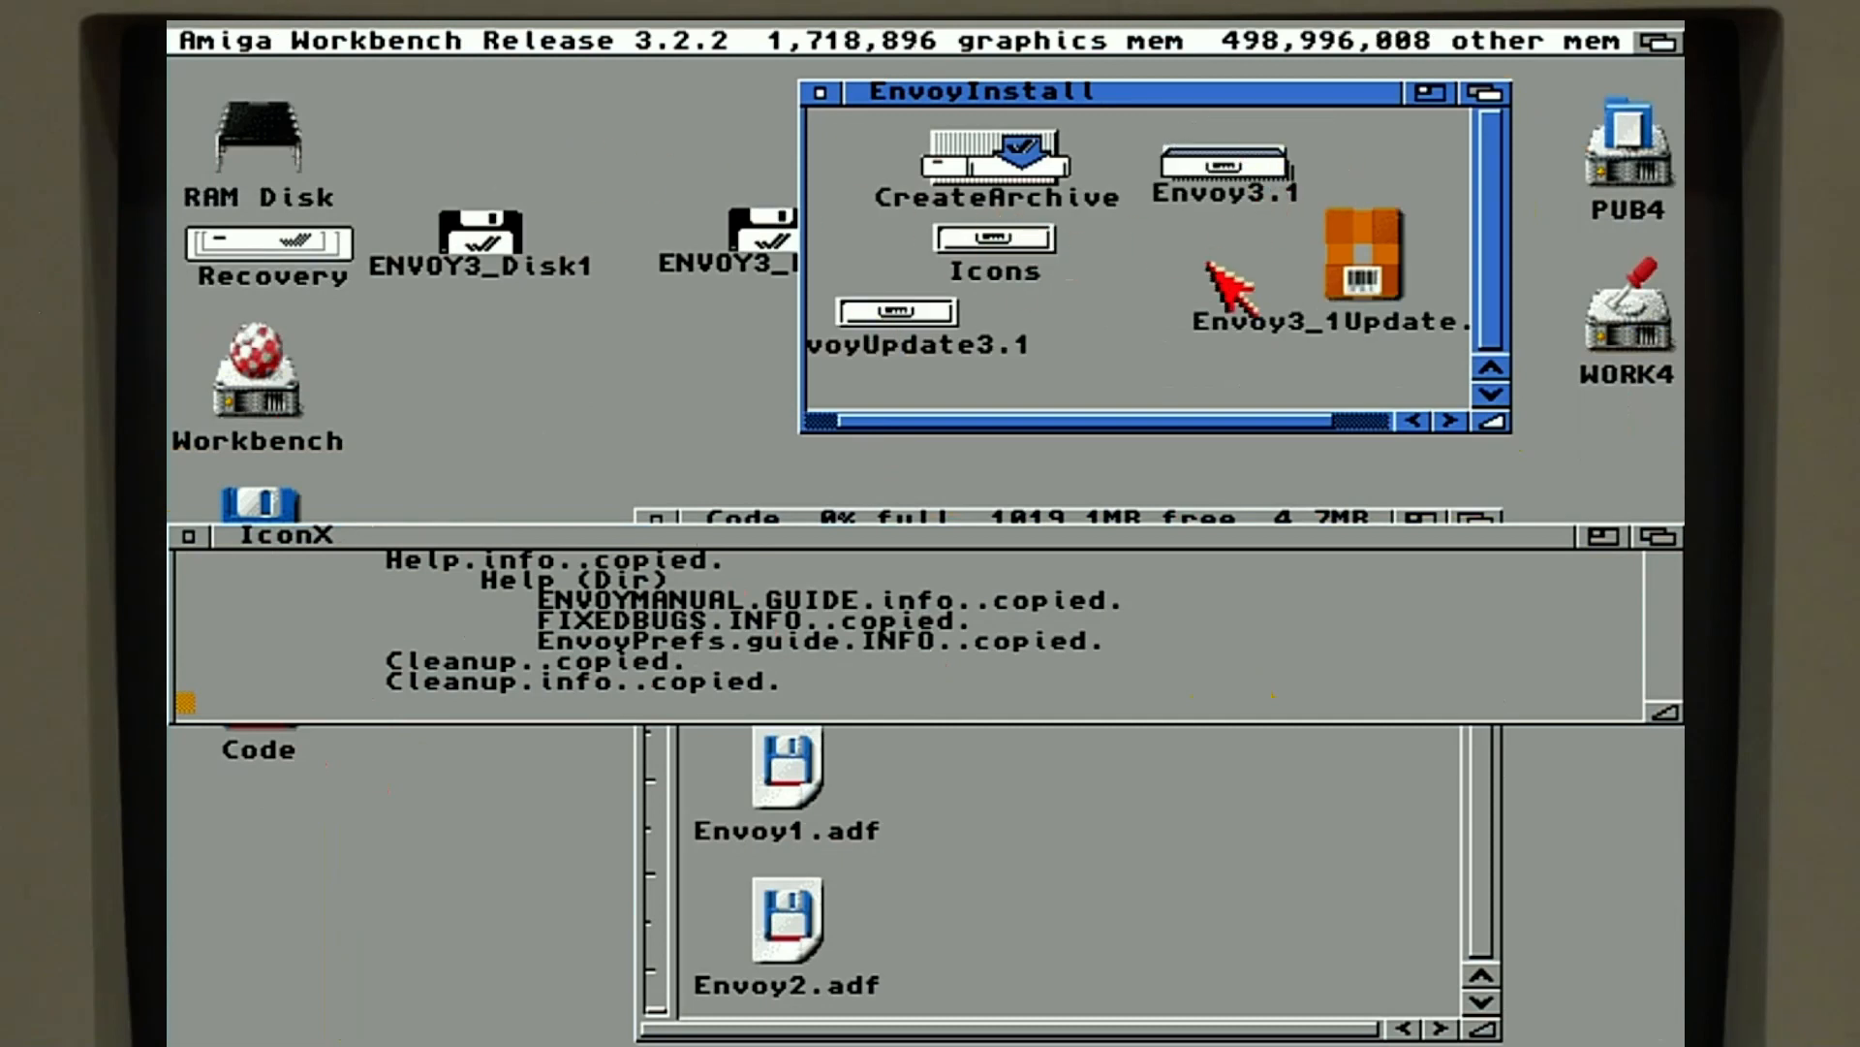
- View the contents of the Envoy3.1 drawer, then move that drawer onto the Code disk and close the EnvoyInstall and IconX windows
{"action": "double_click", "coordinate": [1197, 180]}
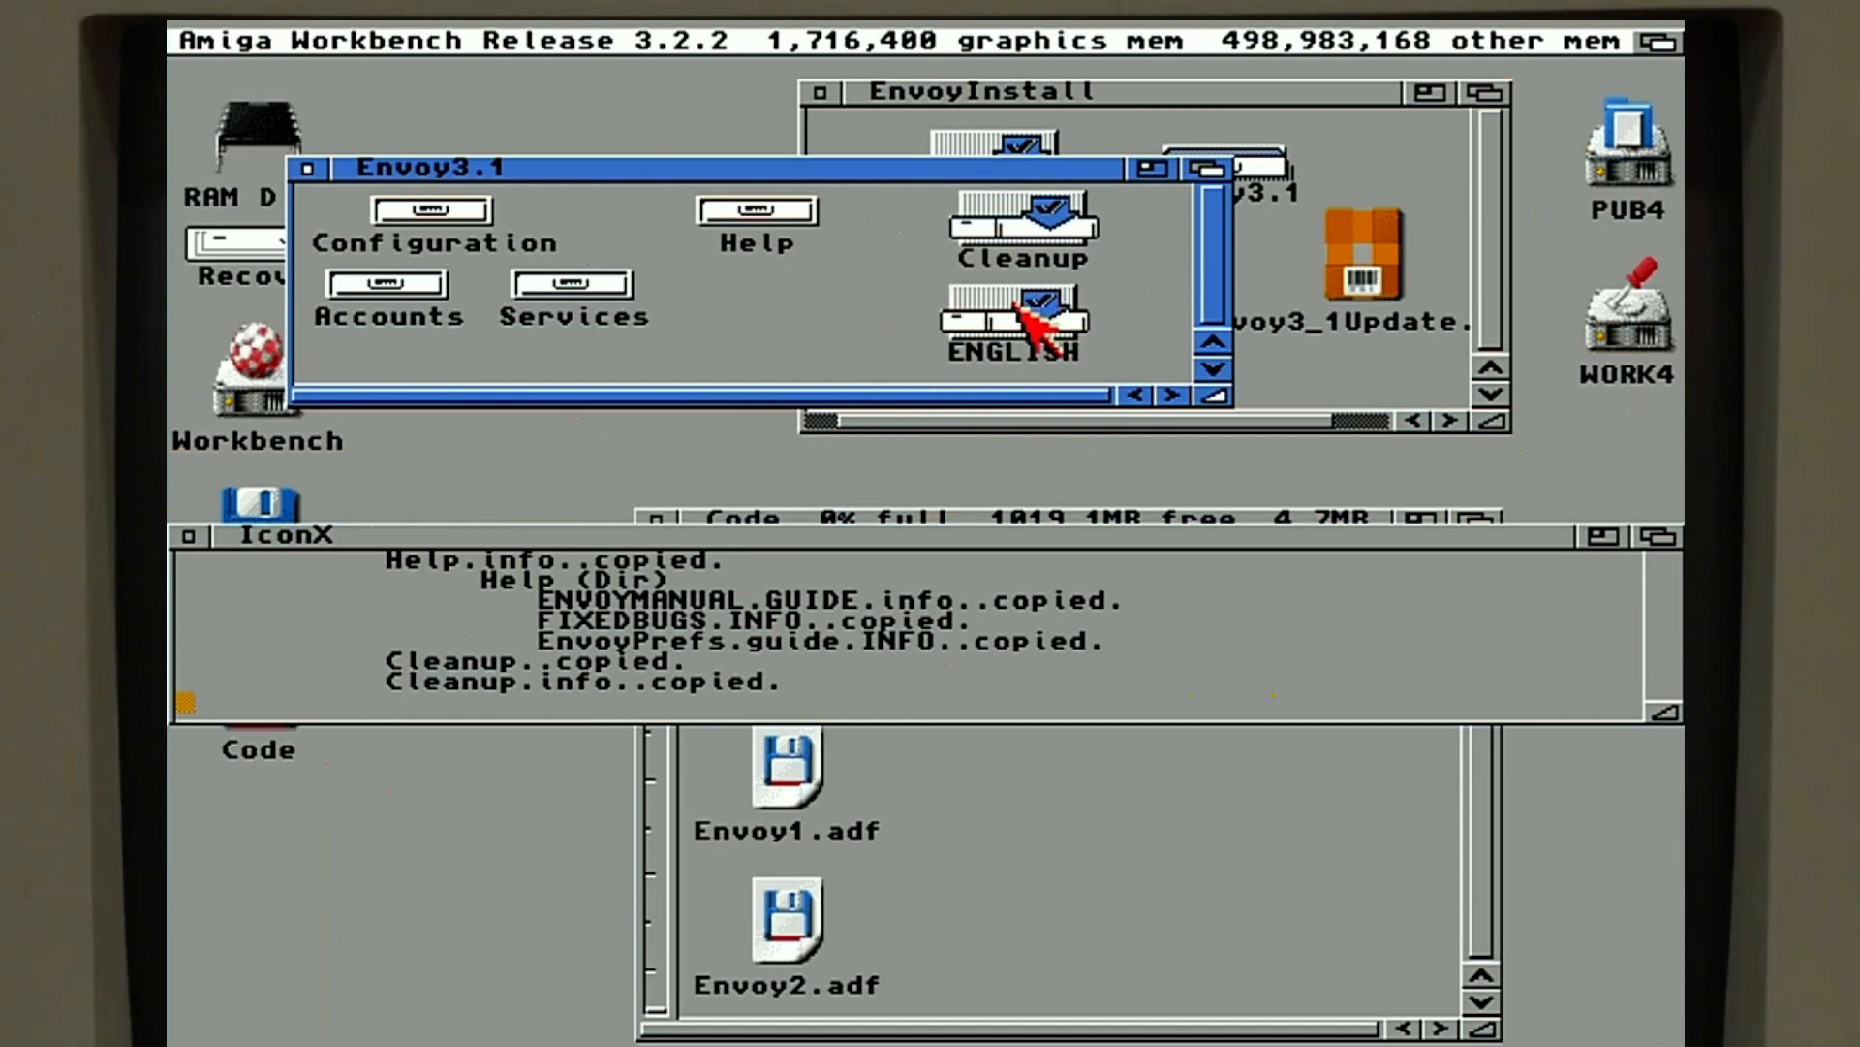
{"action": "left_click", "coordinate": [307, 168]}
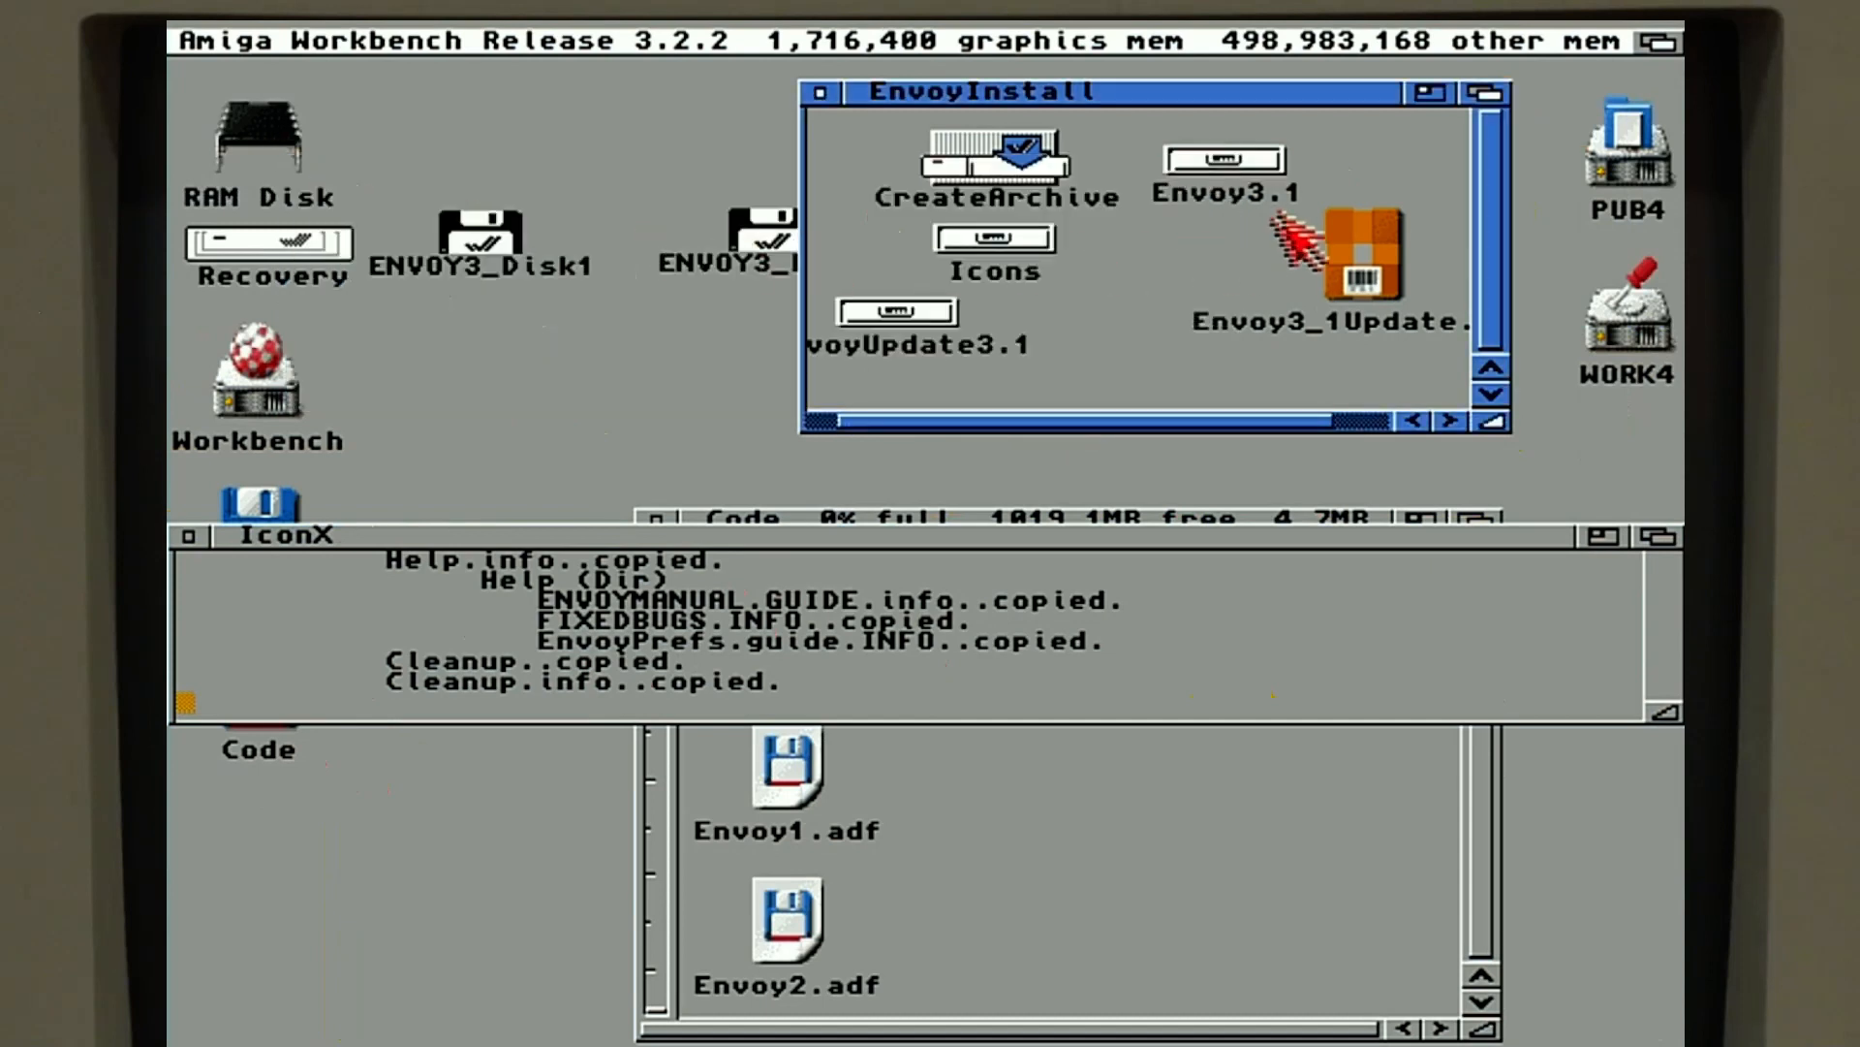
{"action": "left_click_drag", "start_coordinate": [1223, 163], "coordinate": [1168, 848]}
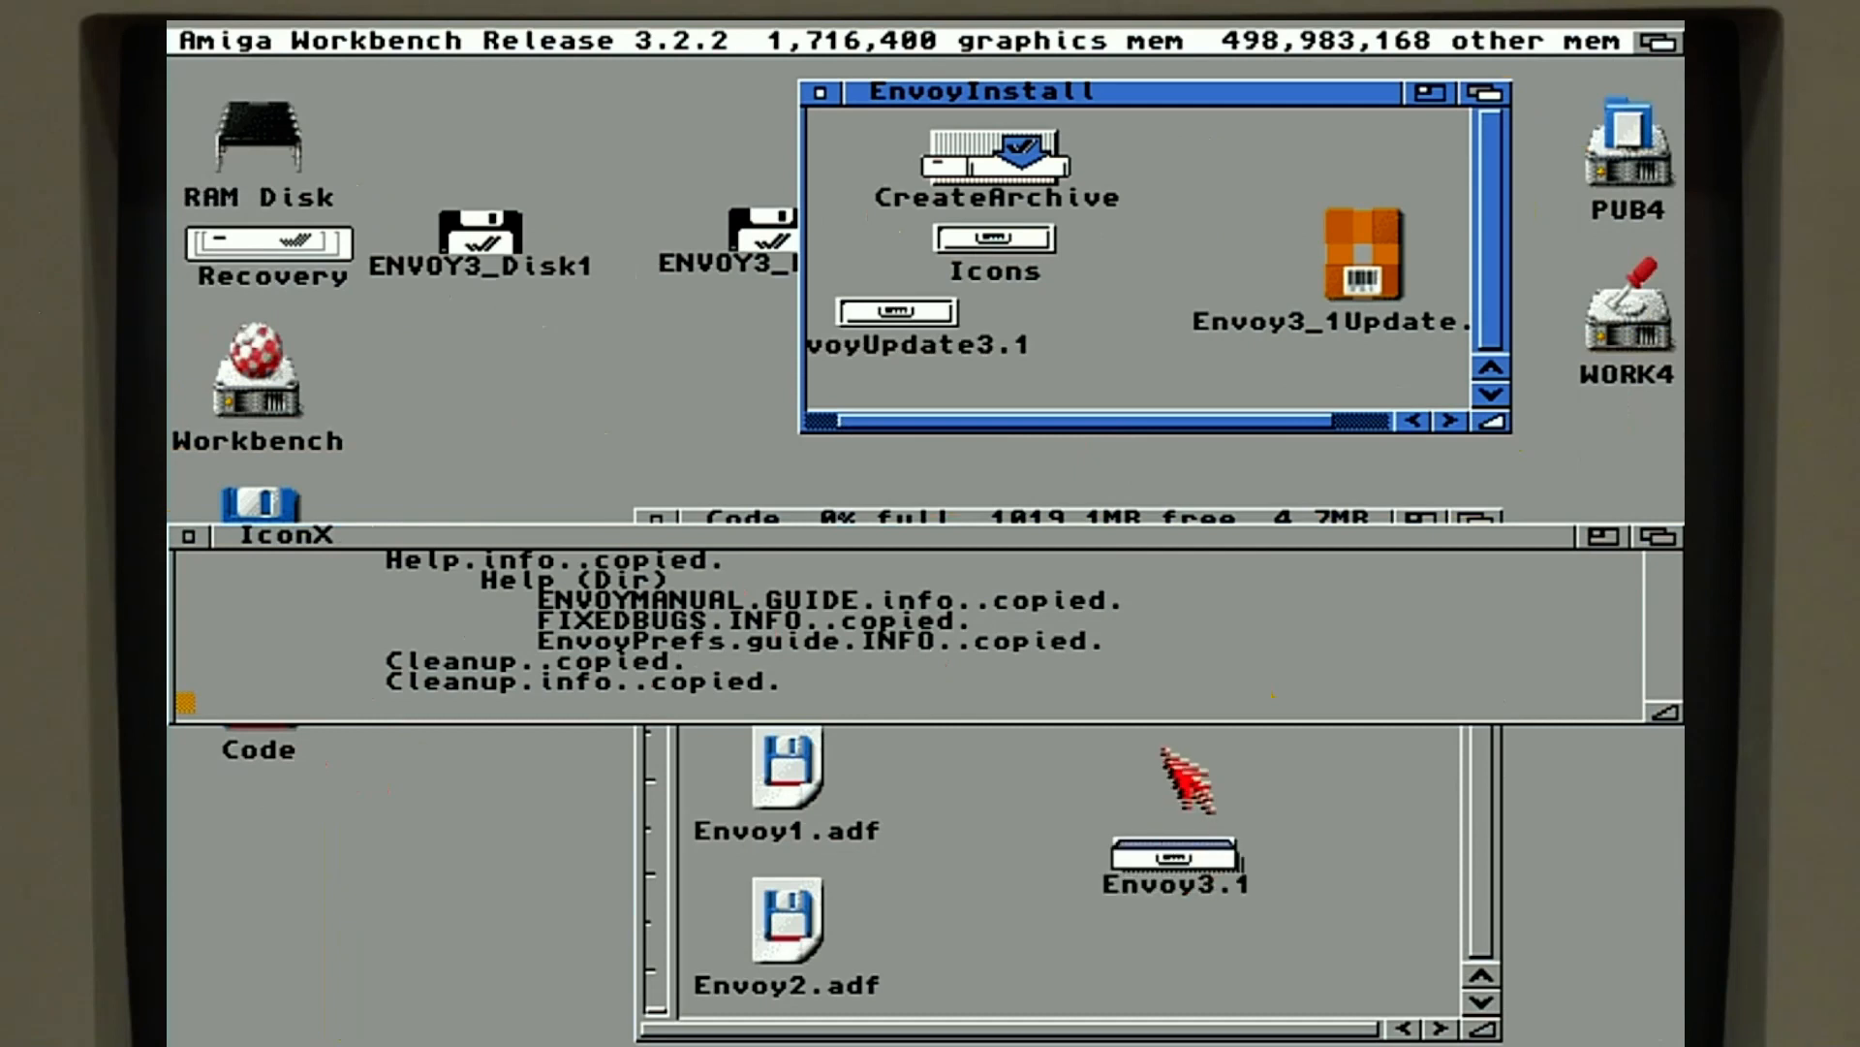
{"action": "left_click", "coordinate": [821, 93]}
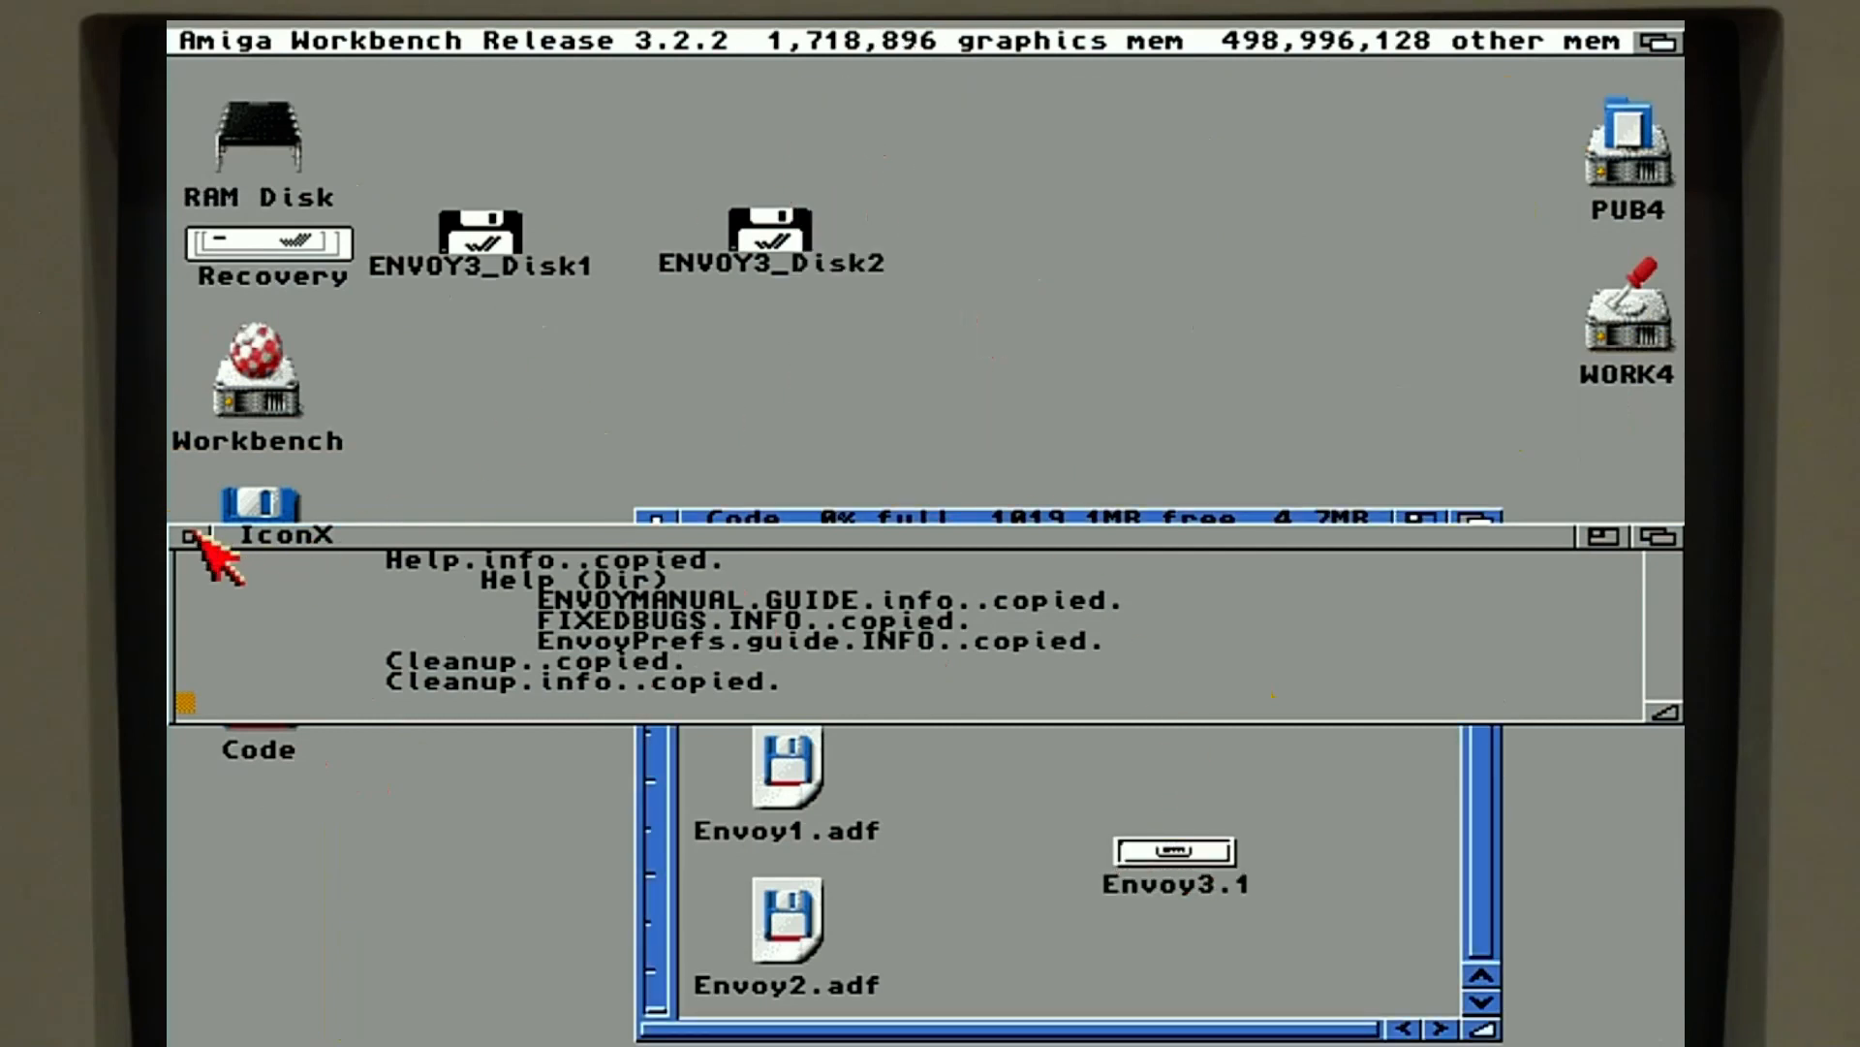
{"action": "left_click", "coordinate": [190, 536]}
- Select the mounted ENVOY3_Disk1 on the Workbench and eject it
{"action": "left_click_drag", "start_coordinate": [1267, 708], "coordinate": [895, 612]}
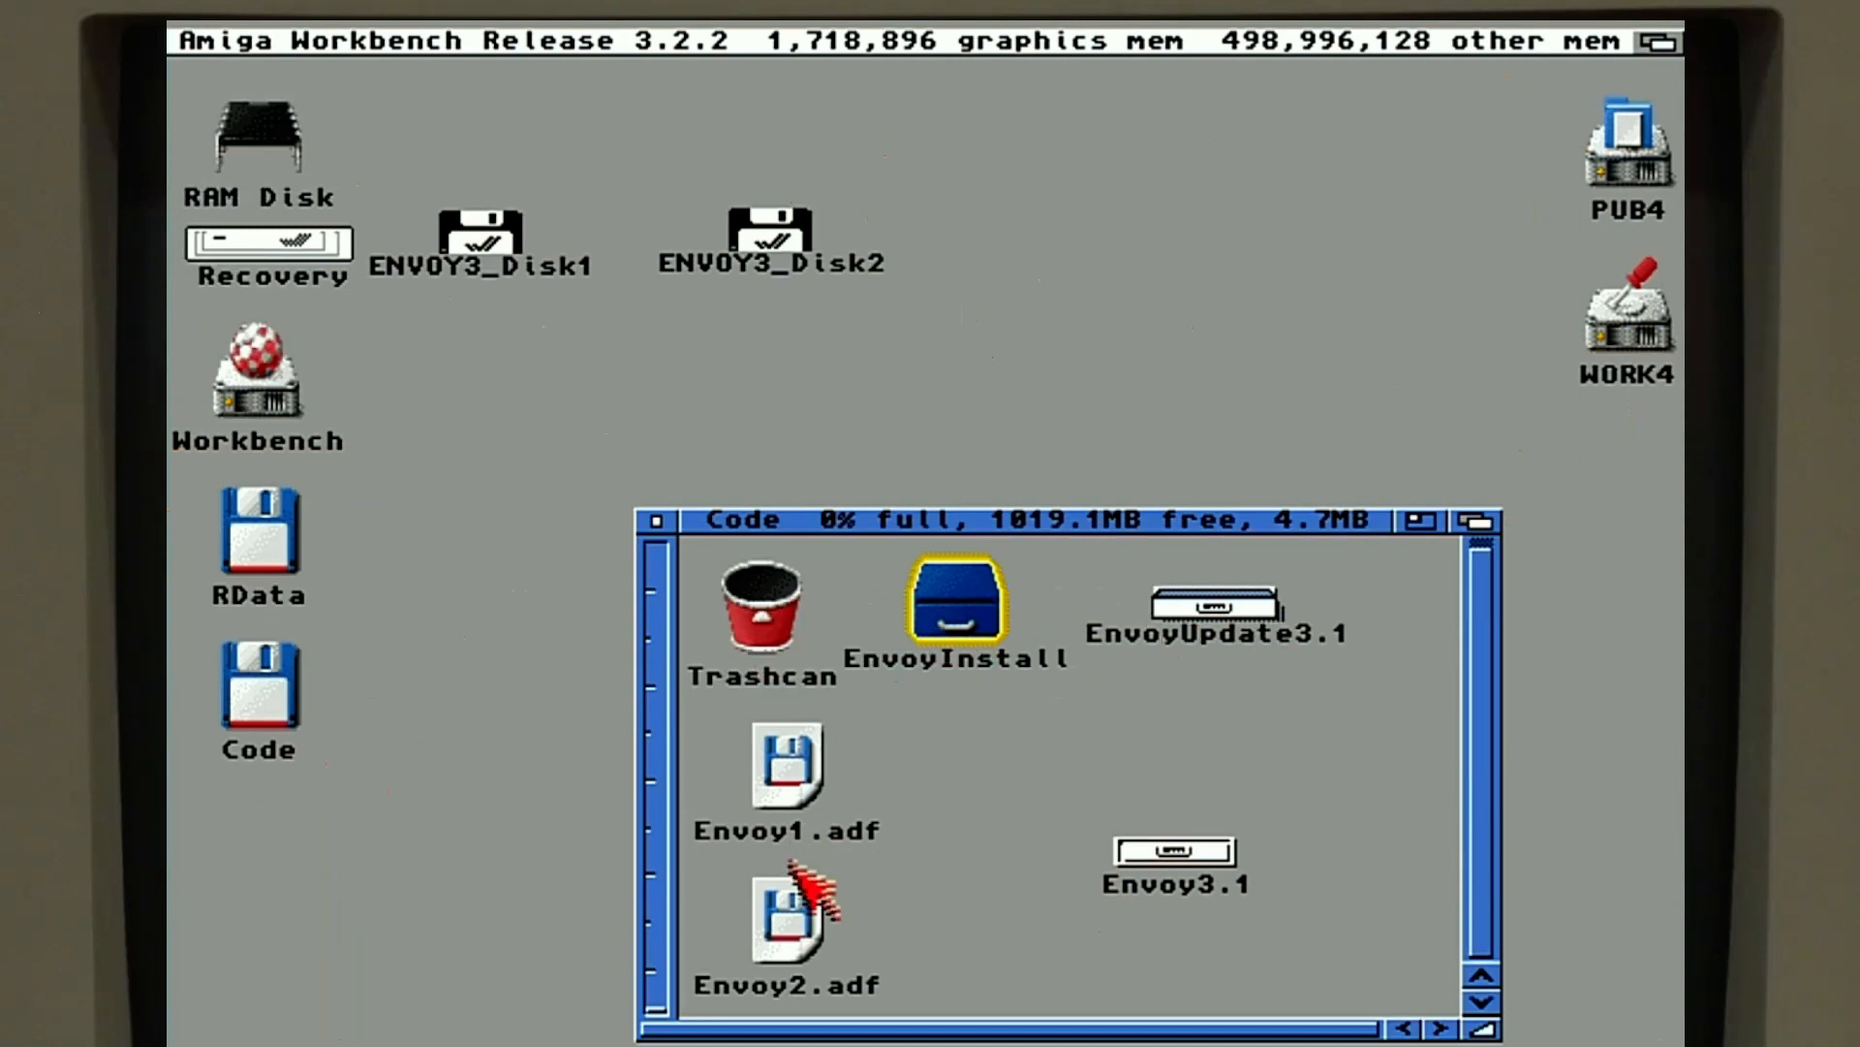
{"action": "left_click", "coordinate": [790, 790]}
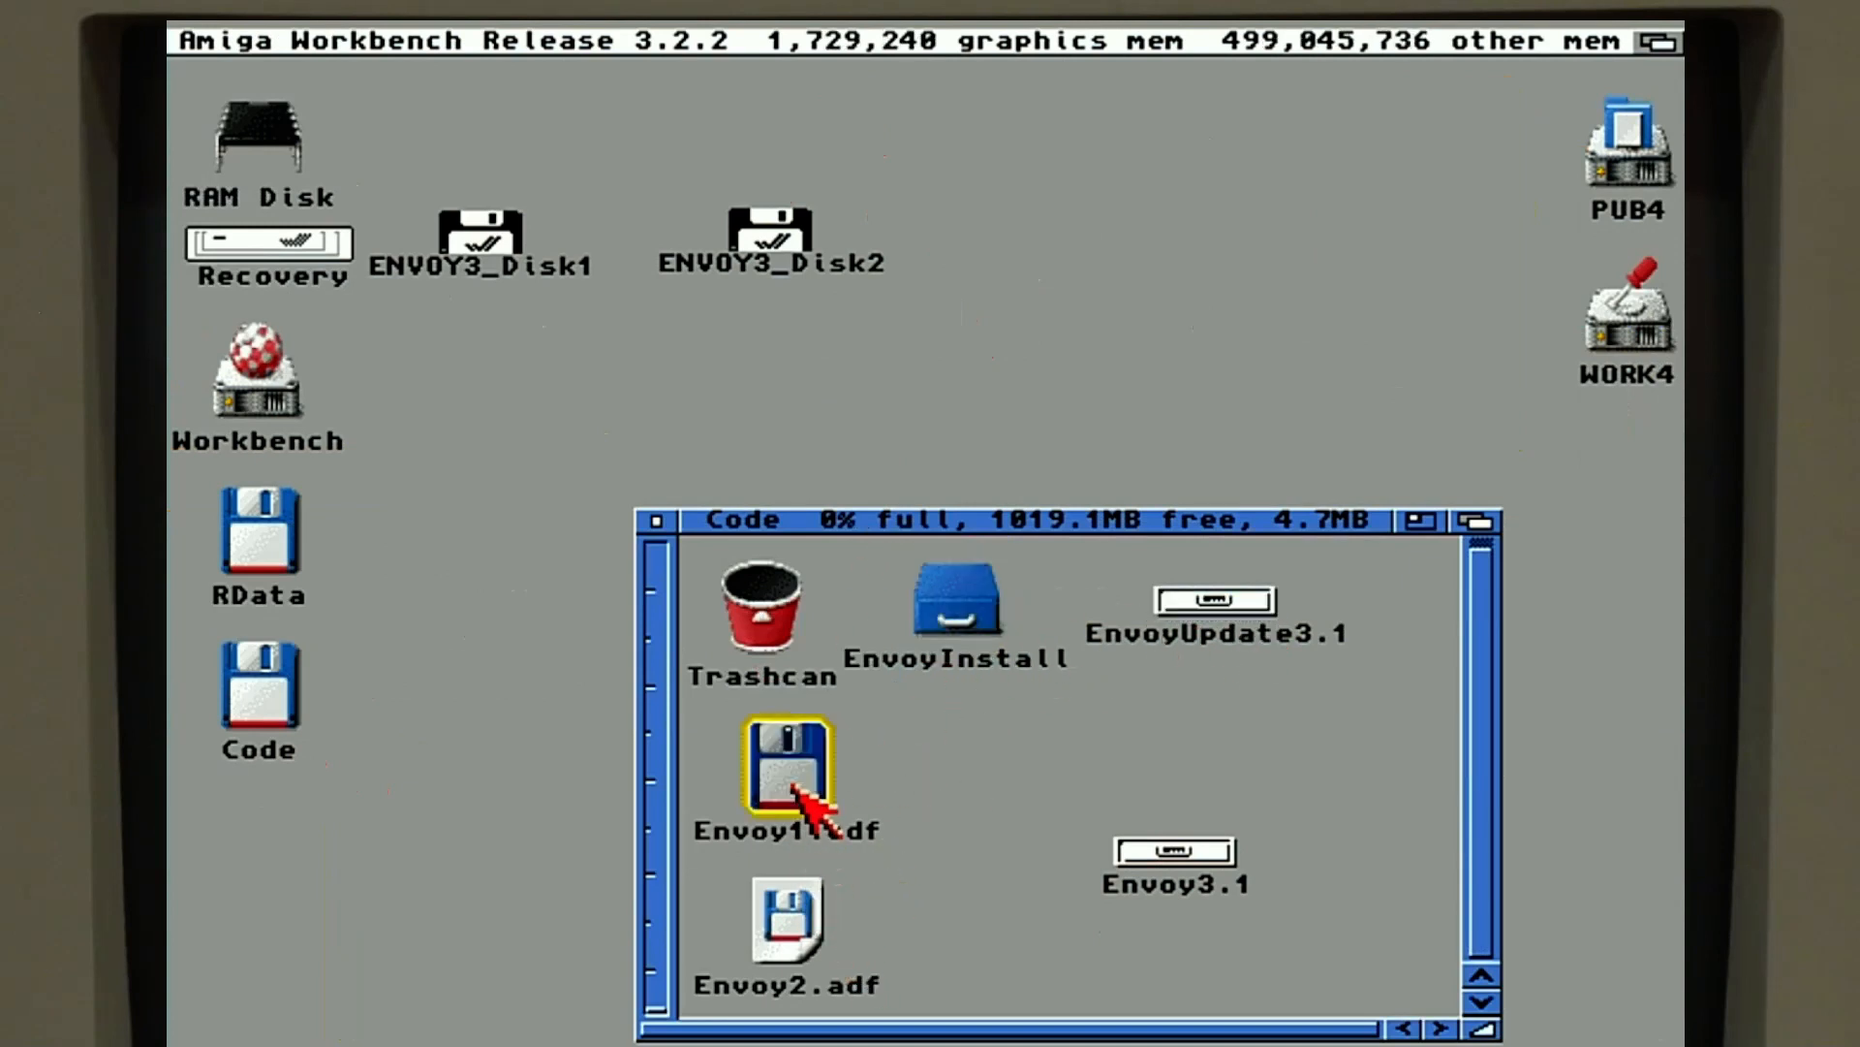
{"action": "right_click", "coordinate": [478, 53]}
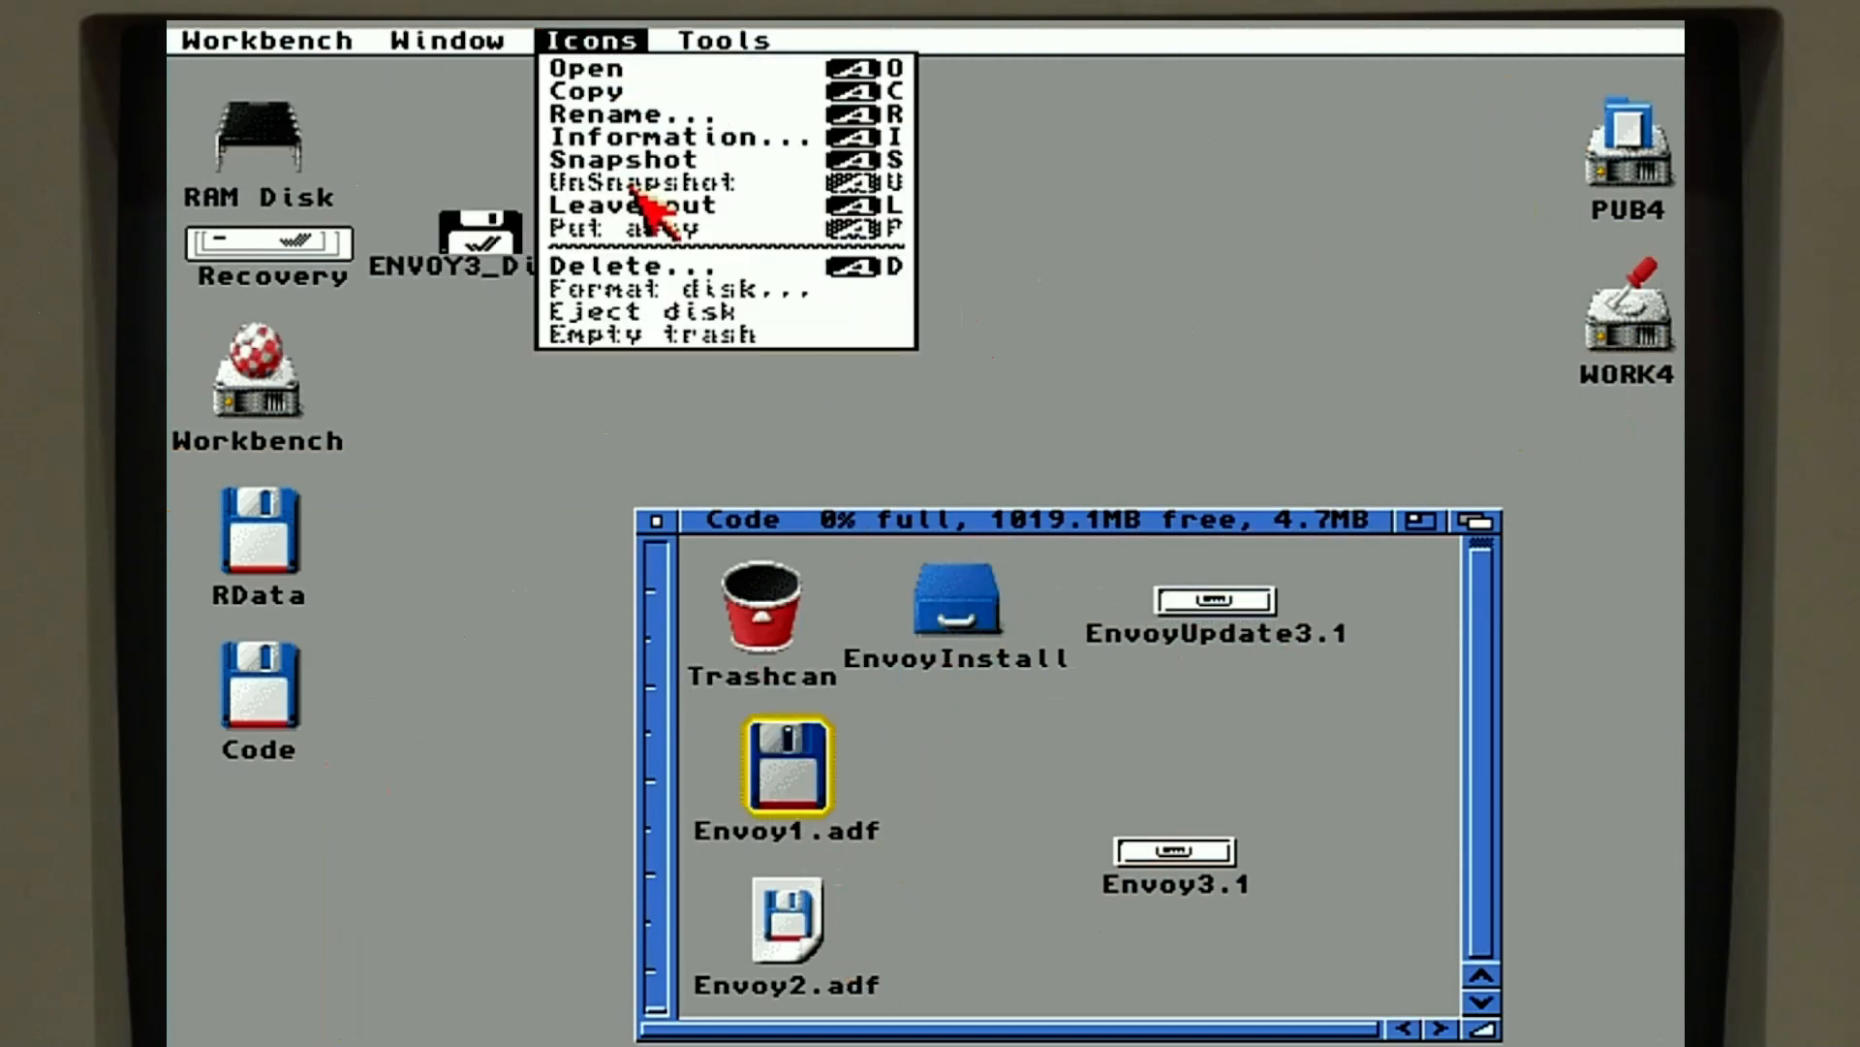
{"action": "left_click", "coordinate": [491, 276]}
{"action": "left_click", "coordinate": [501, 234]}
{"action": "right_click", "coordinate": [593, 34]}
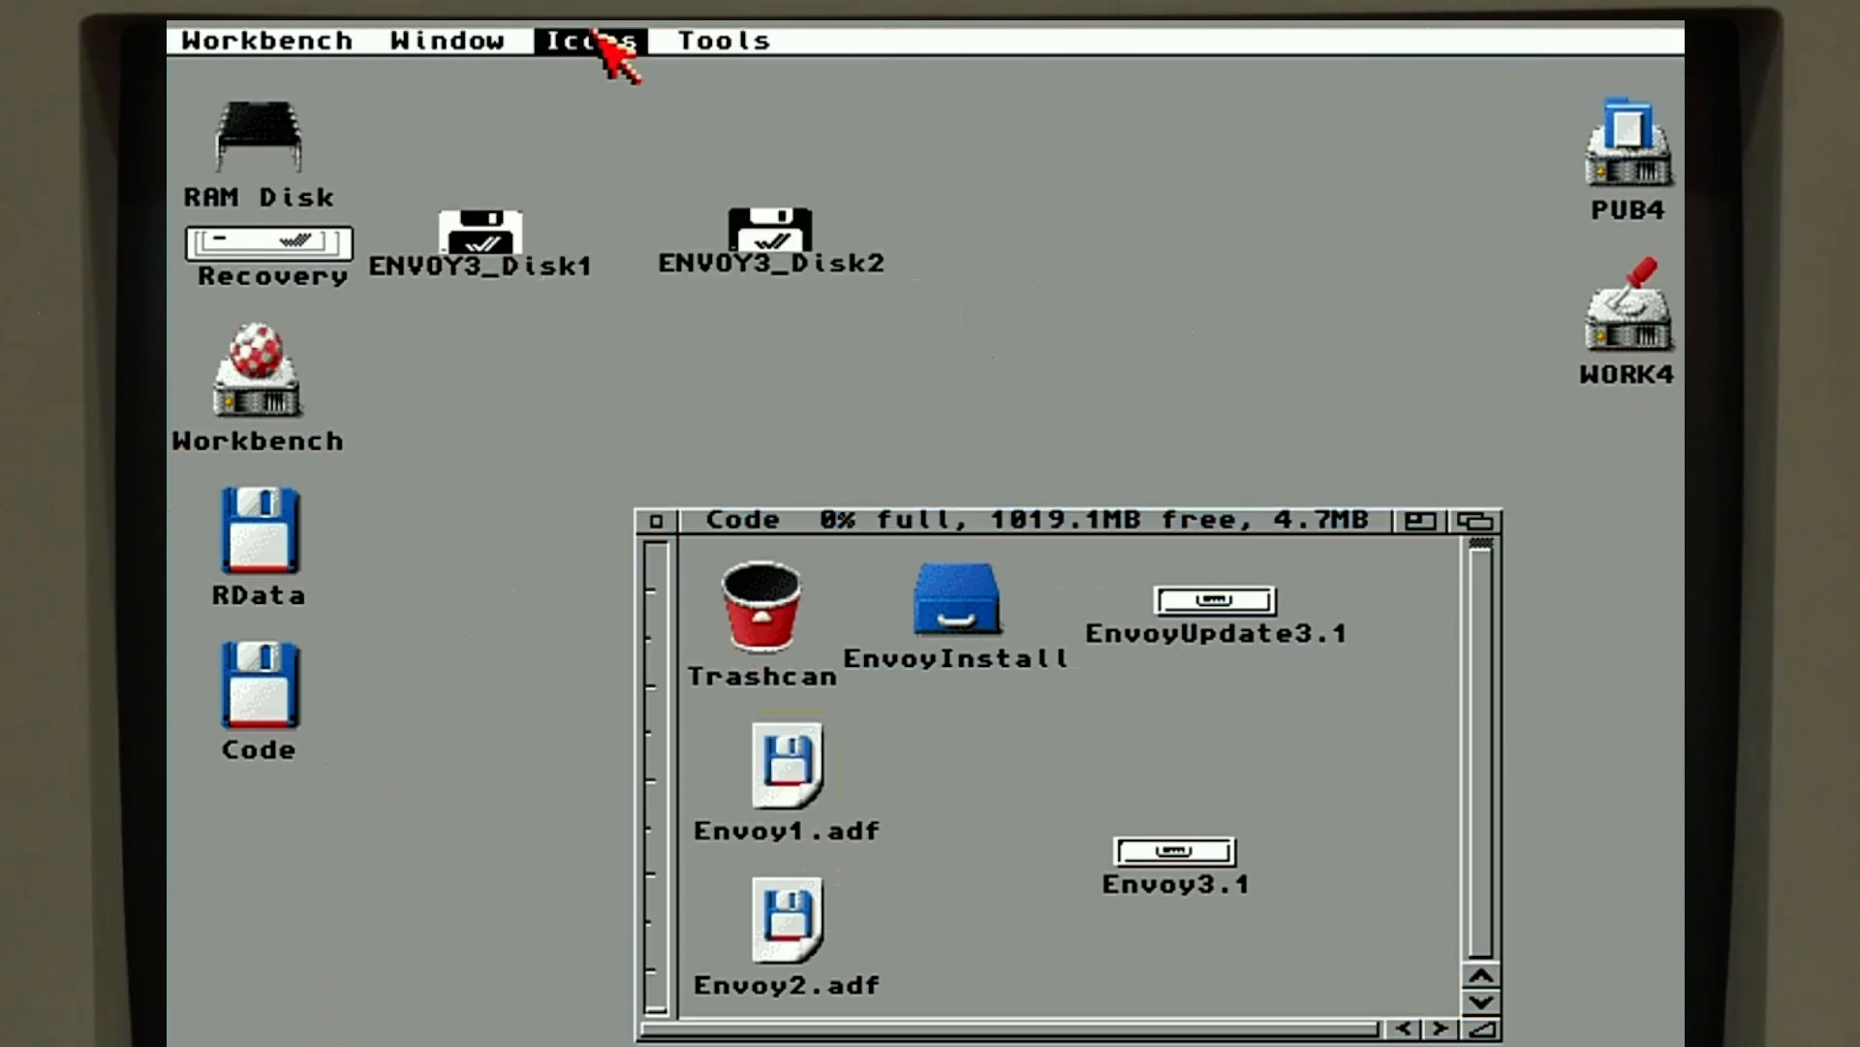
{"action": "left_click", "coordinate": [663, 304]}
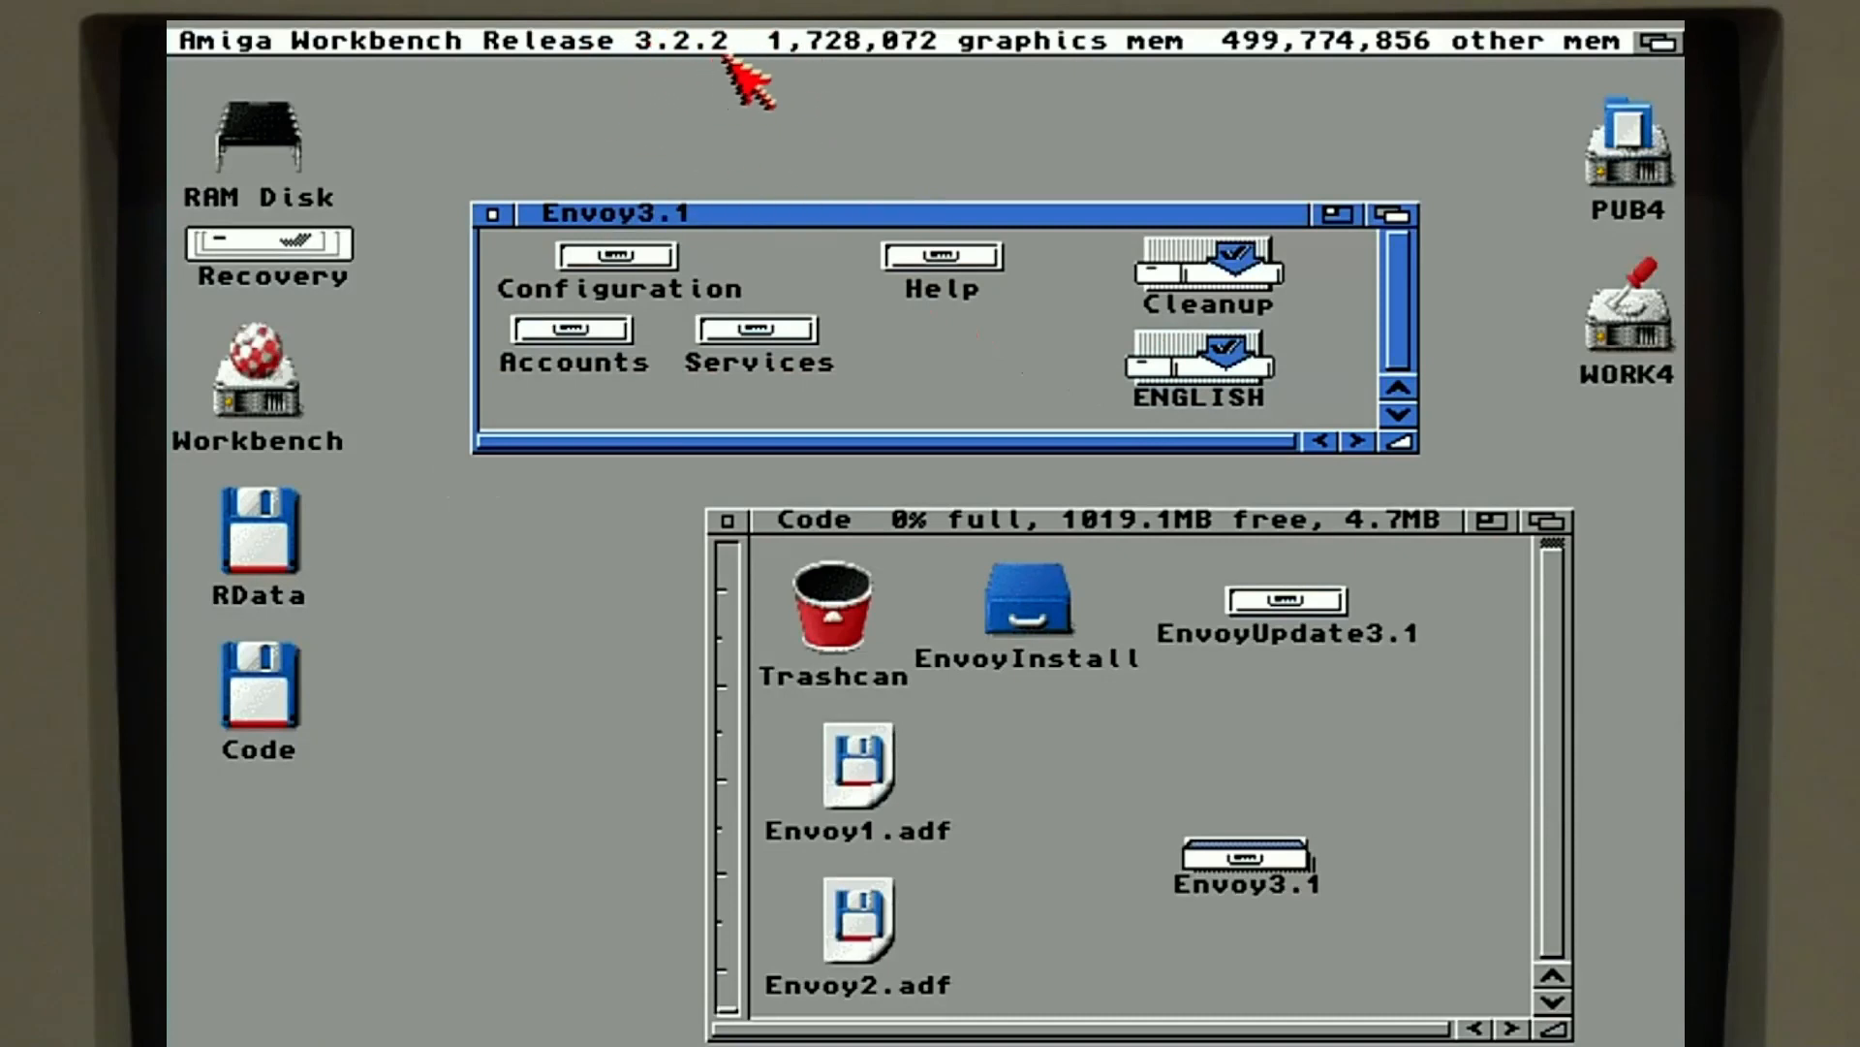
- Run the ENGLISH installer from the Envoy3.1 drawer in Intermediate User mode, install Envoy to SYS:, and continue past the SANA-II device notice
{"action": "double_click", "coordinate": [1216, 383]}
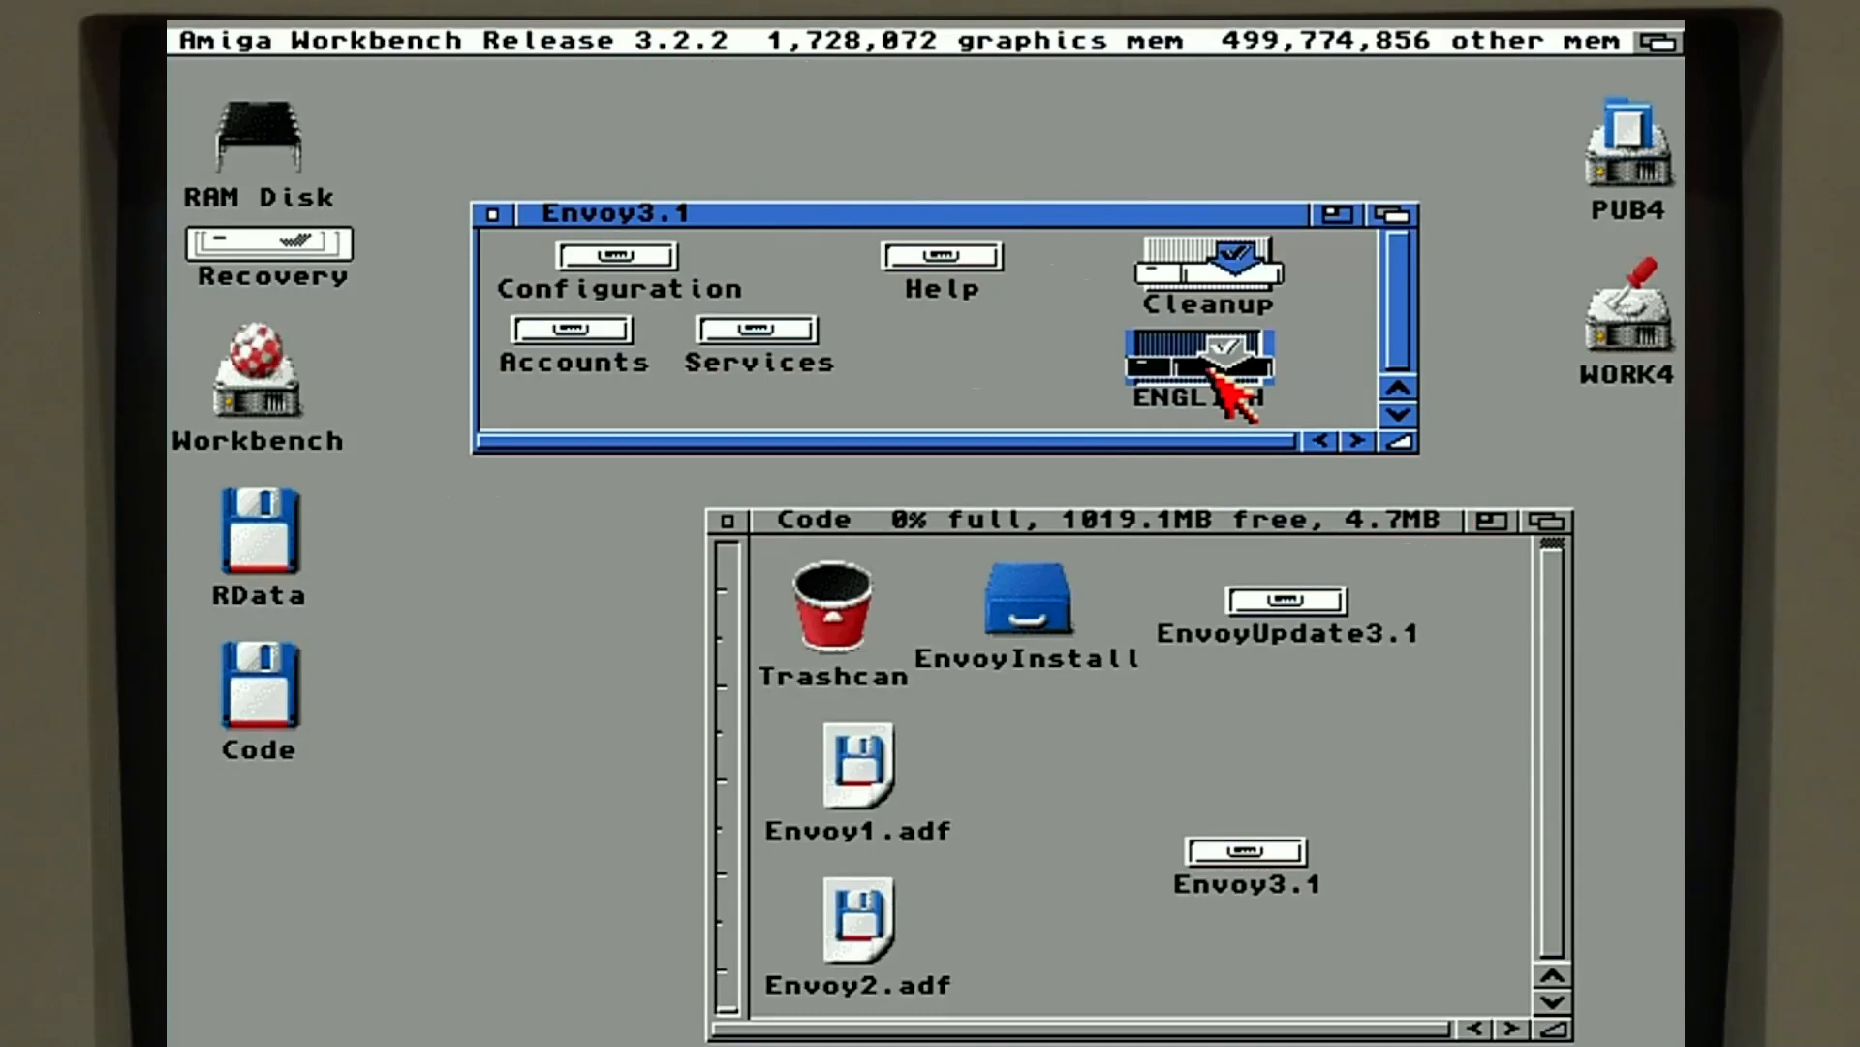
{"action": "left_click", "coordinate": [810, 675]}
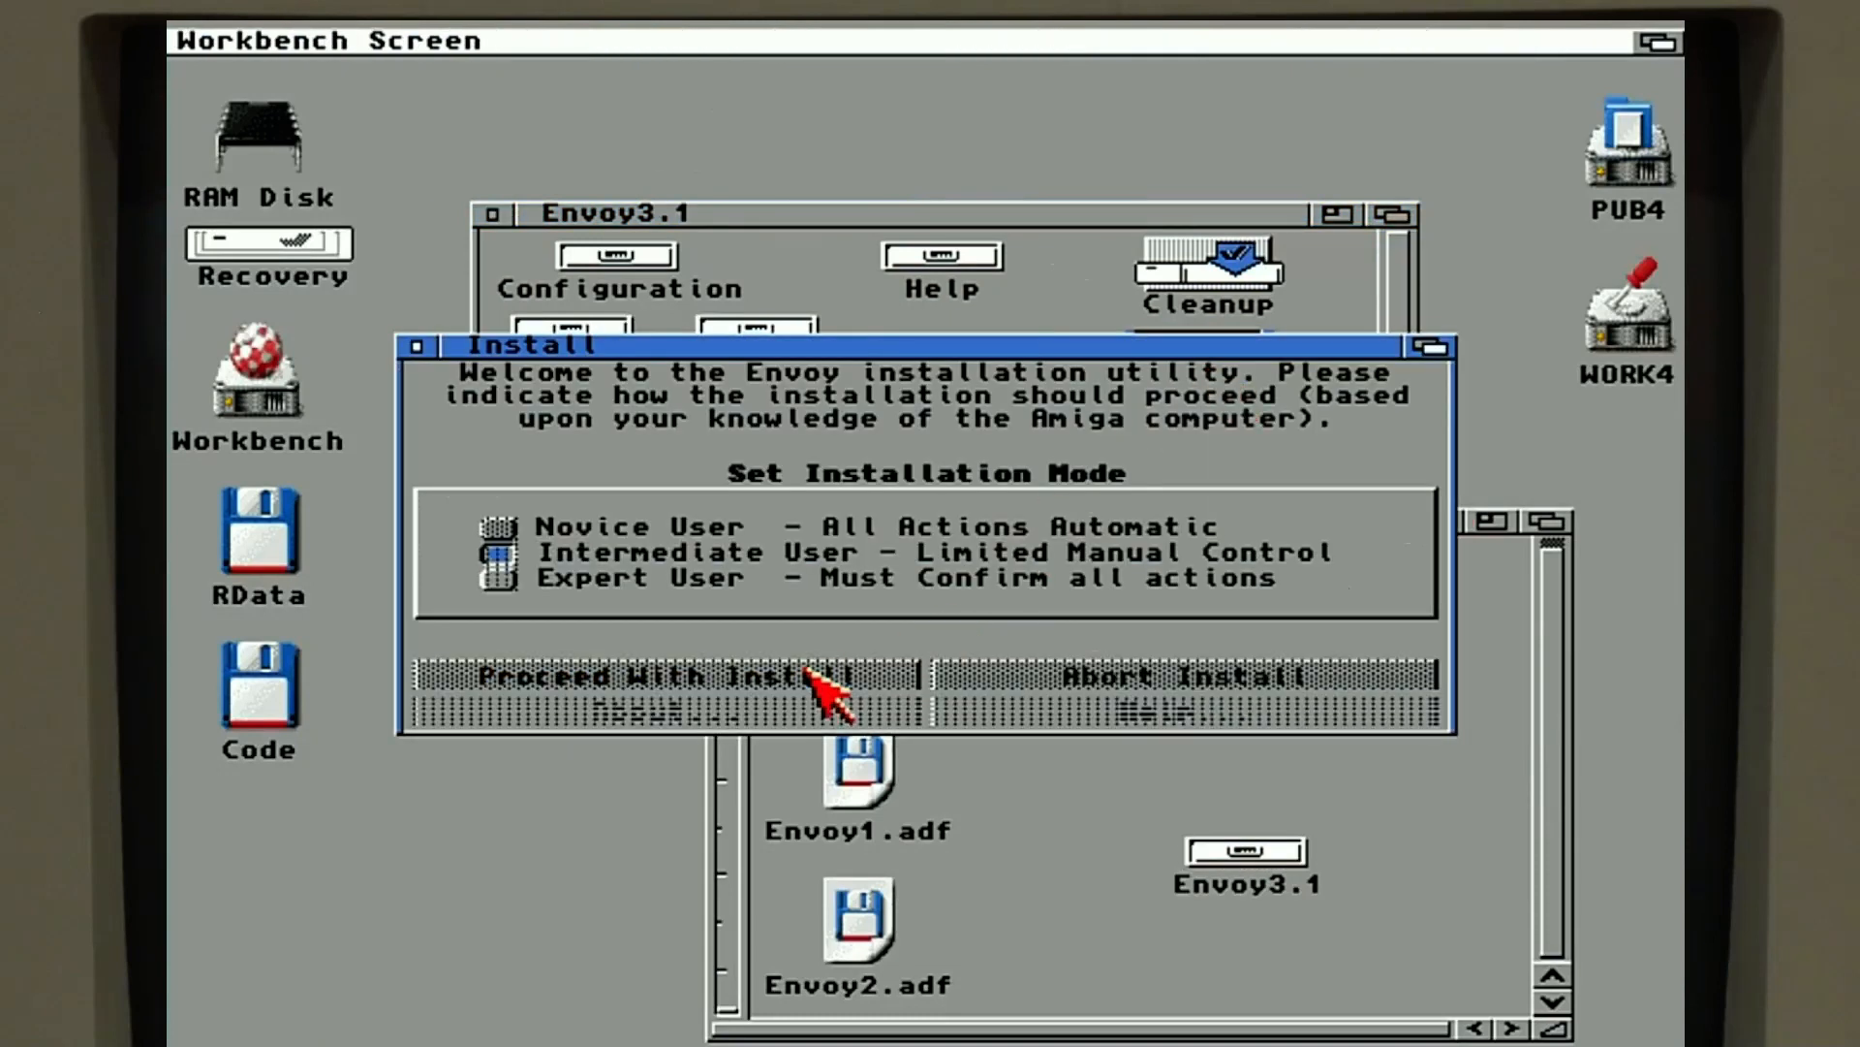
{"action": "left_click", "coordinate": [857, 676]}
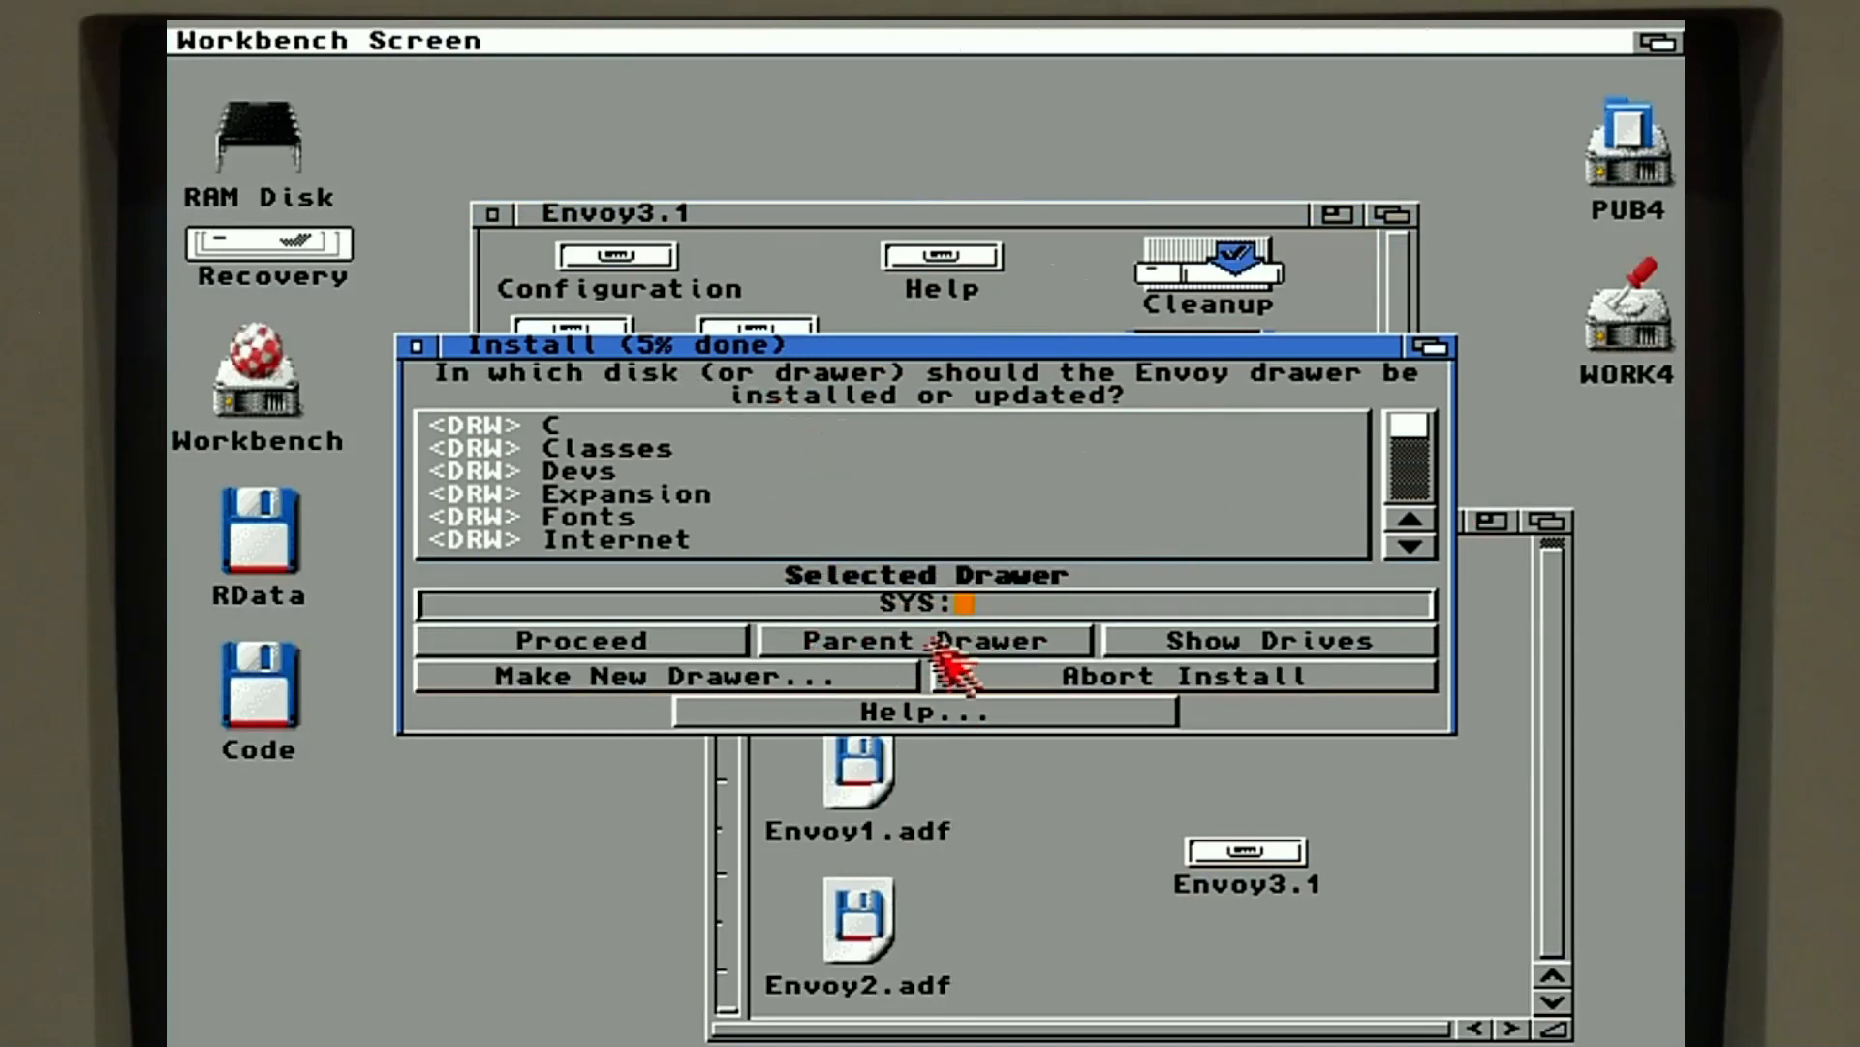
{"action": "left_click", "coordinate": [616, 644]}
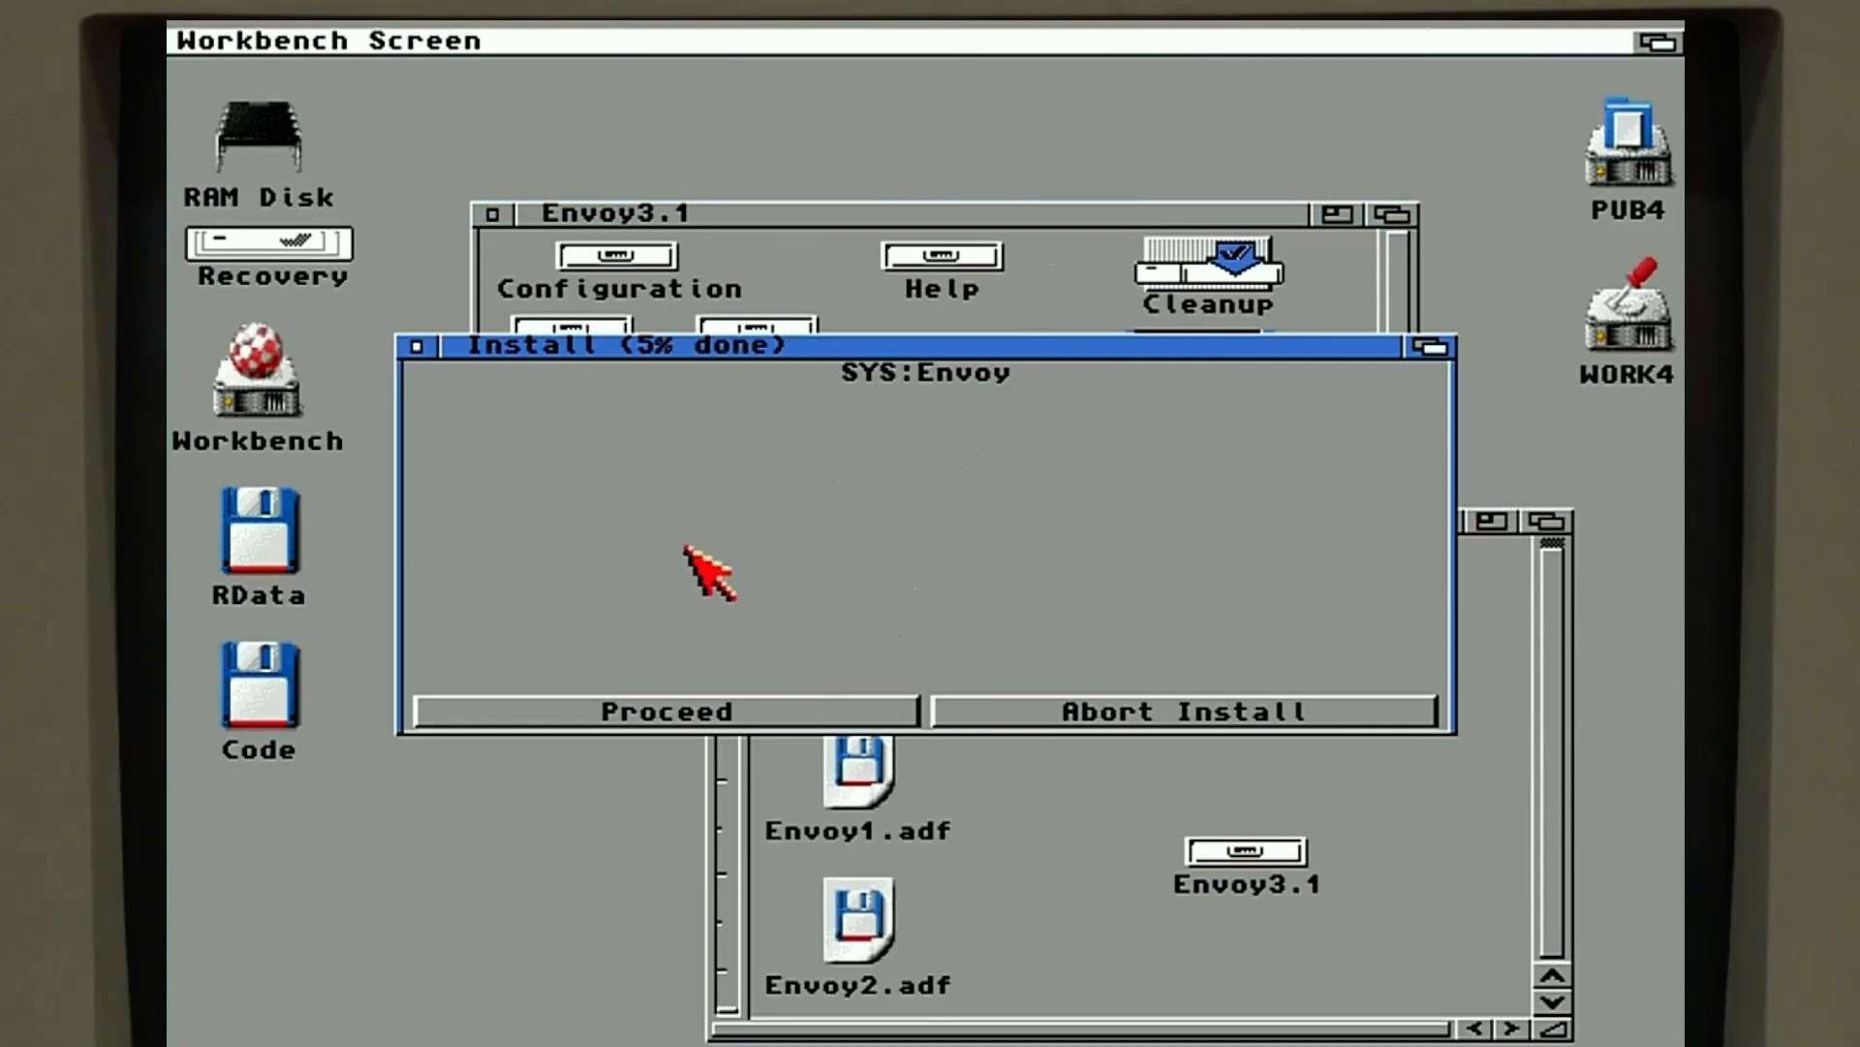
{"action": "left_click", "coordinate": [773, 713]}
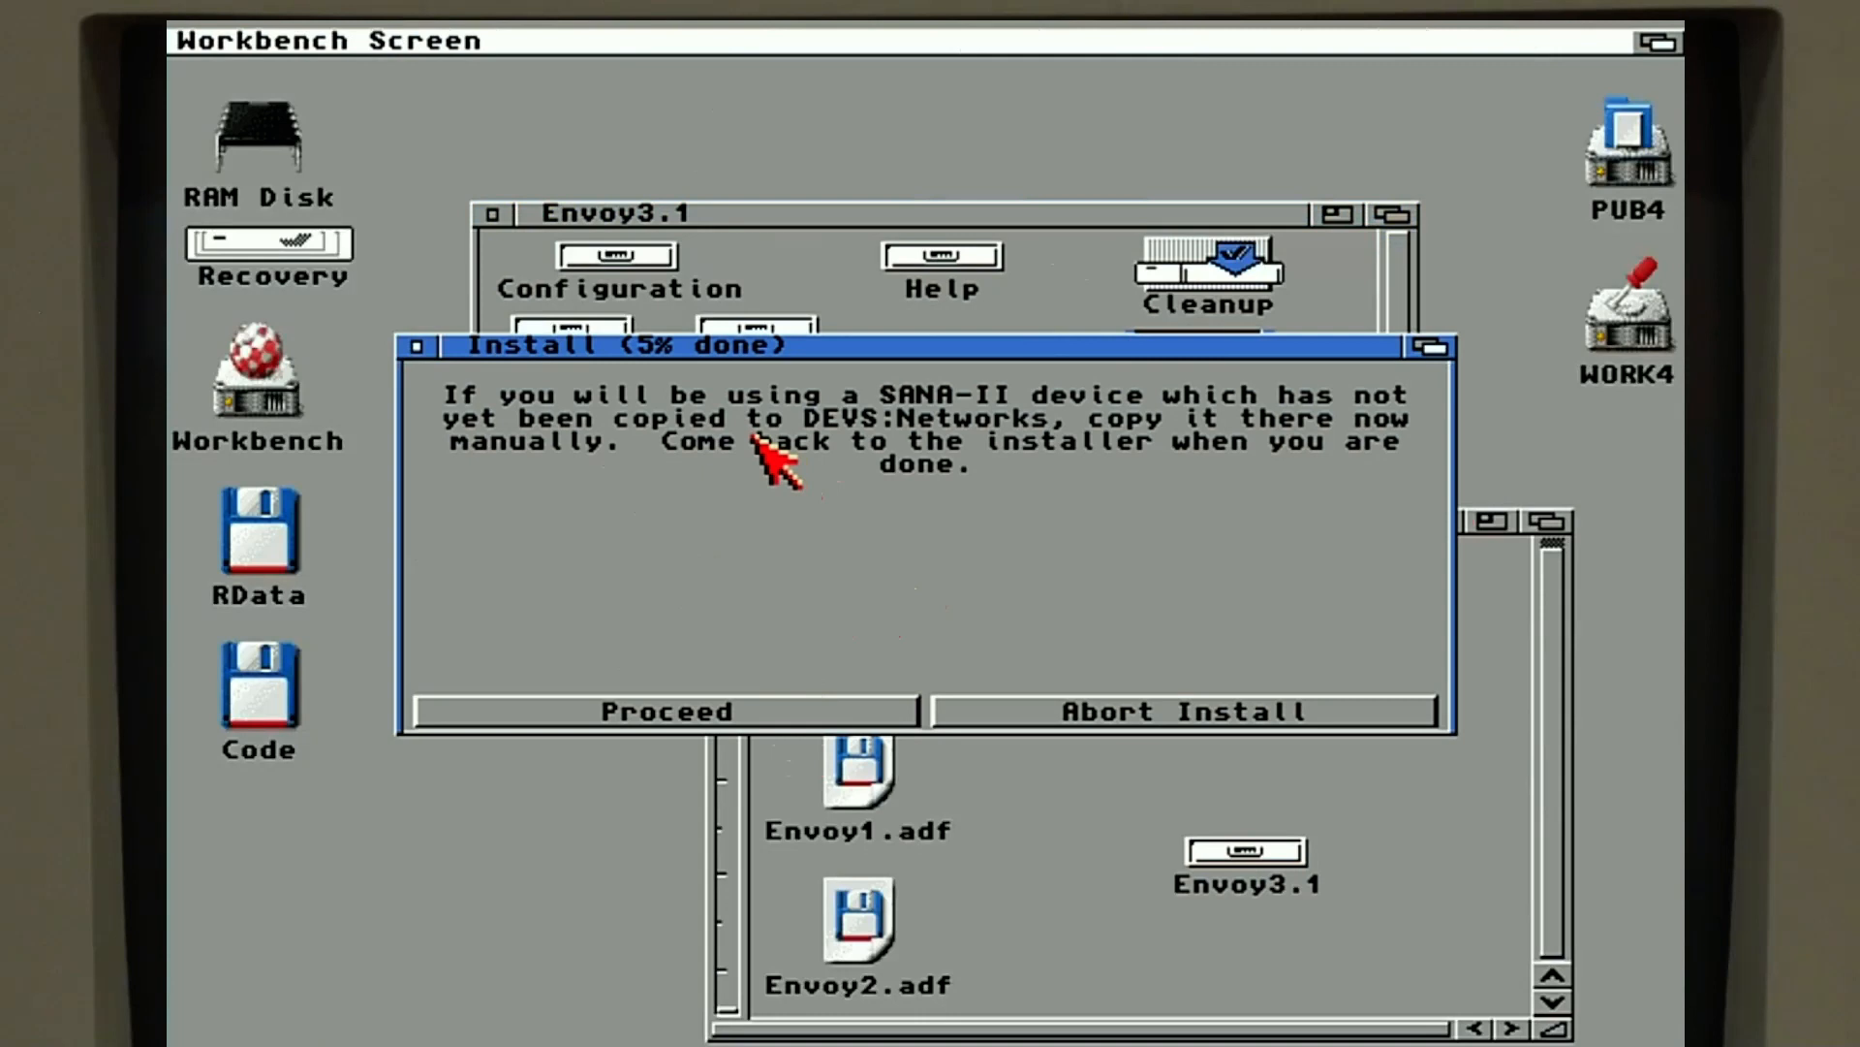
{"action": "left_click", "coordinate": [734, 709]}
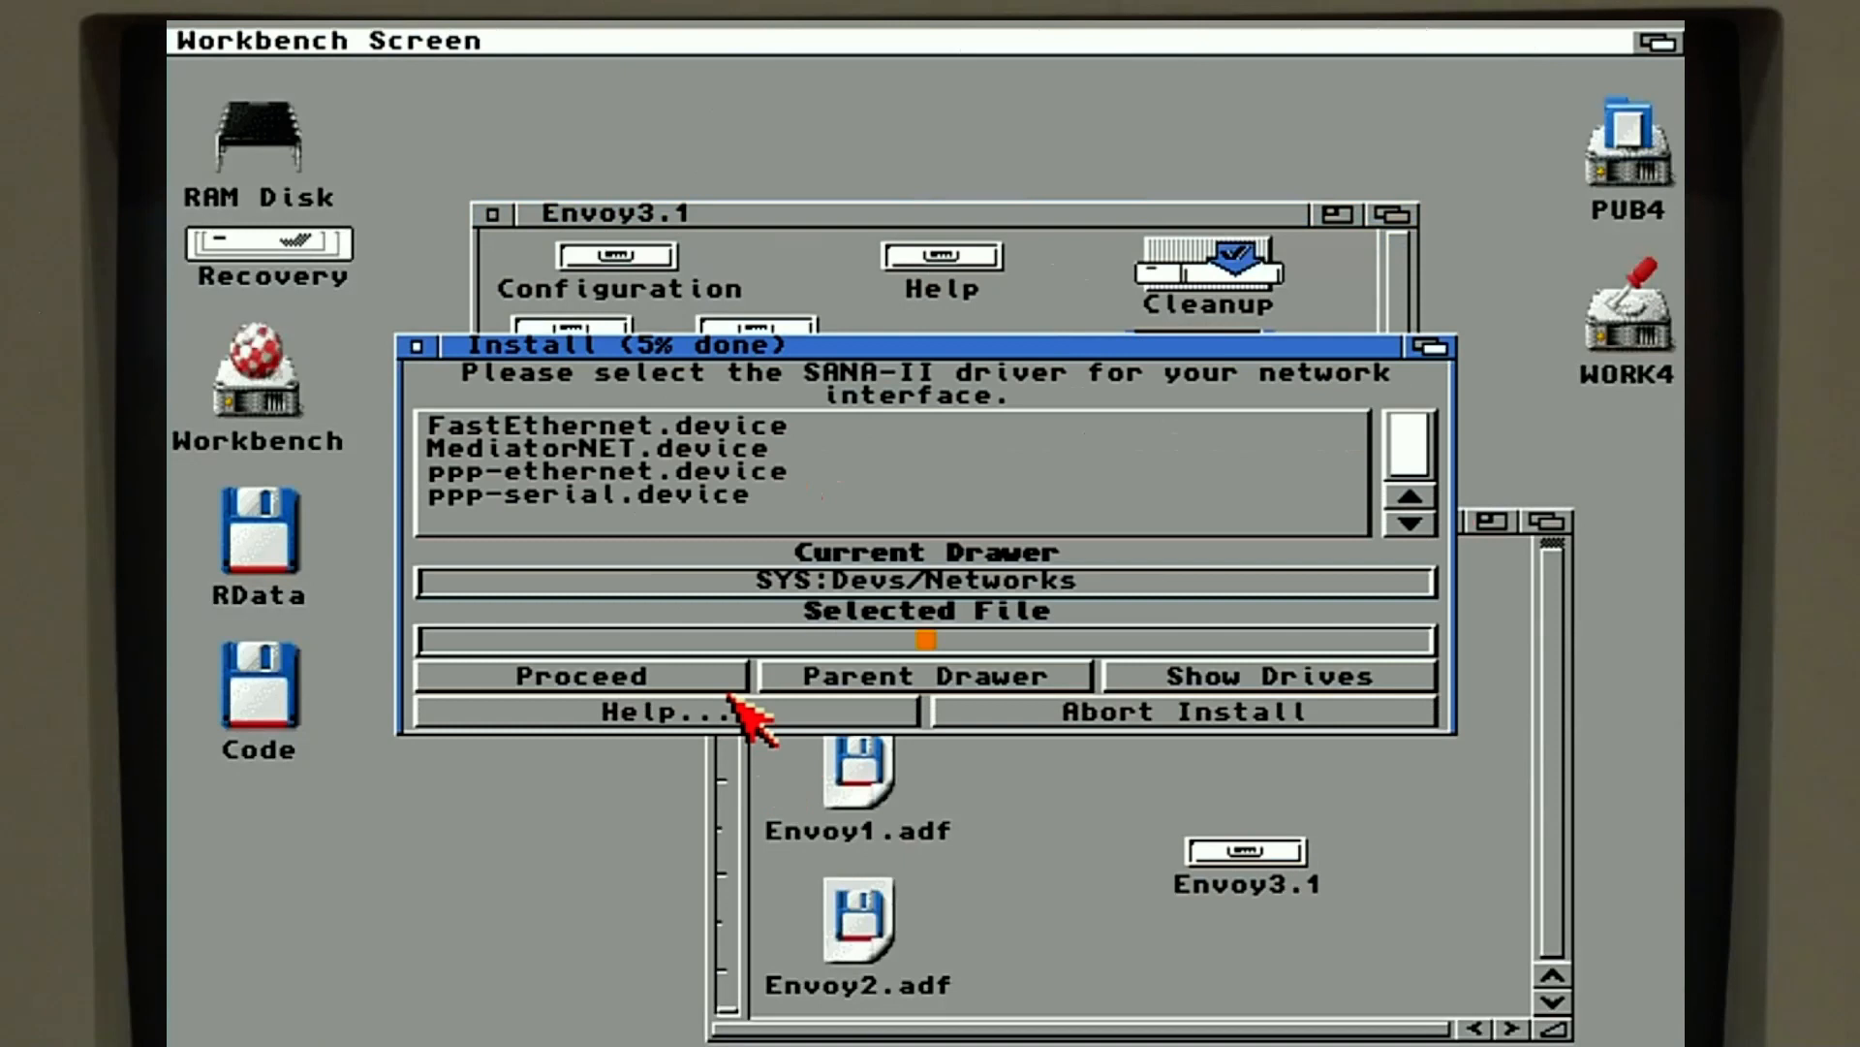
- Choose FastEthernet.device as the SANA-II driver, with device unit 0 and Ethernet as the card type
{"action": "left_click", "coordinate": [668, 426]}
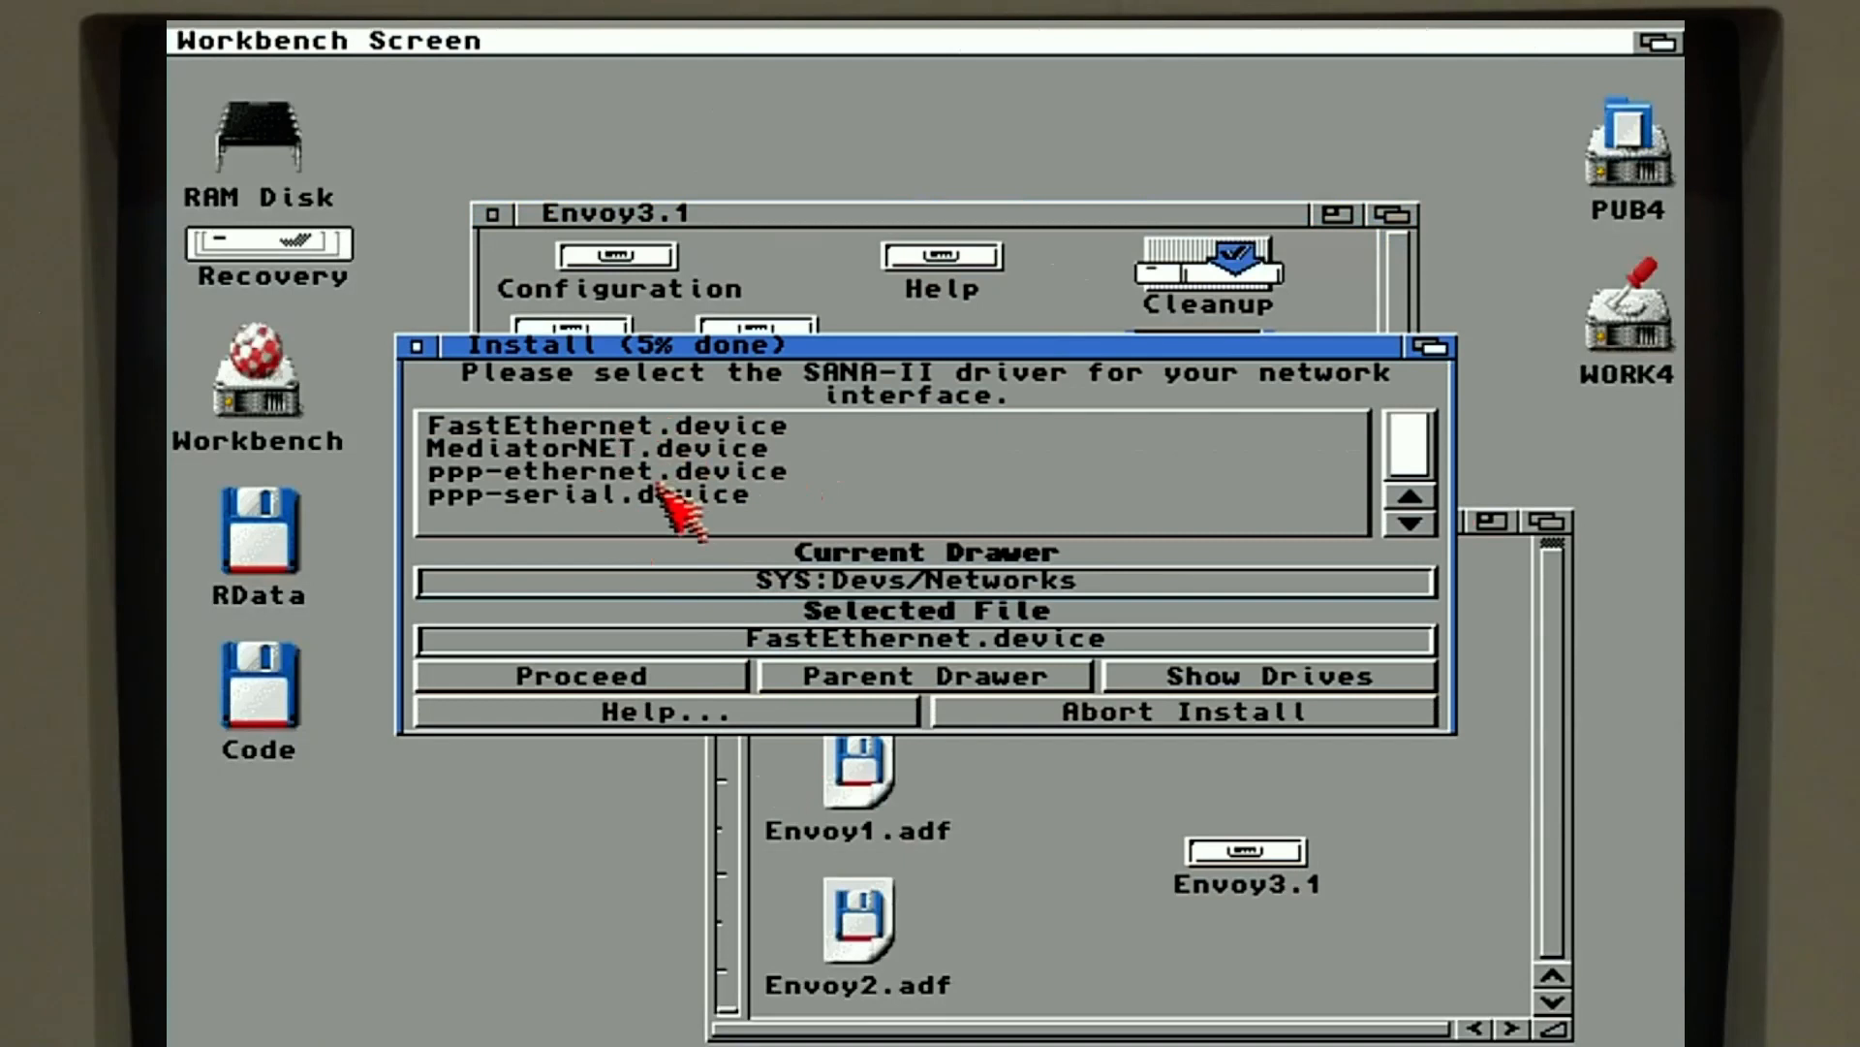
{"action": "left_click", "coordinate": [684, 681]}
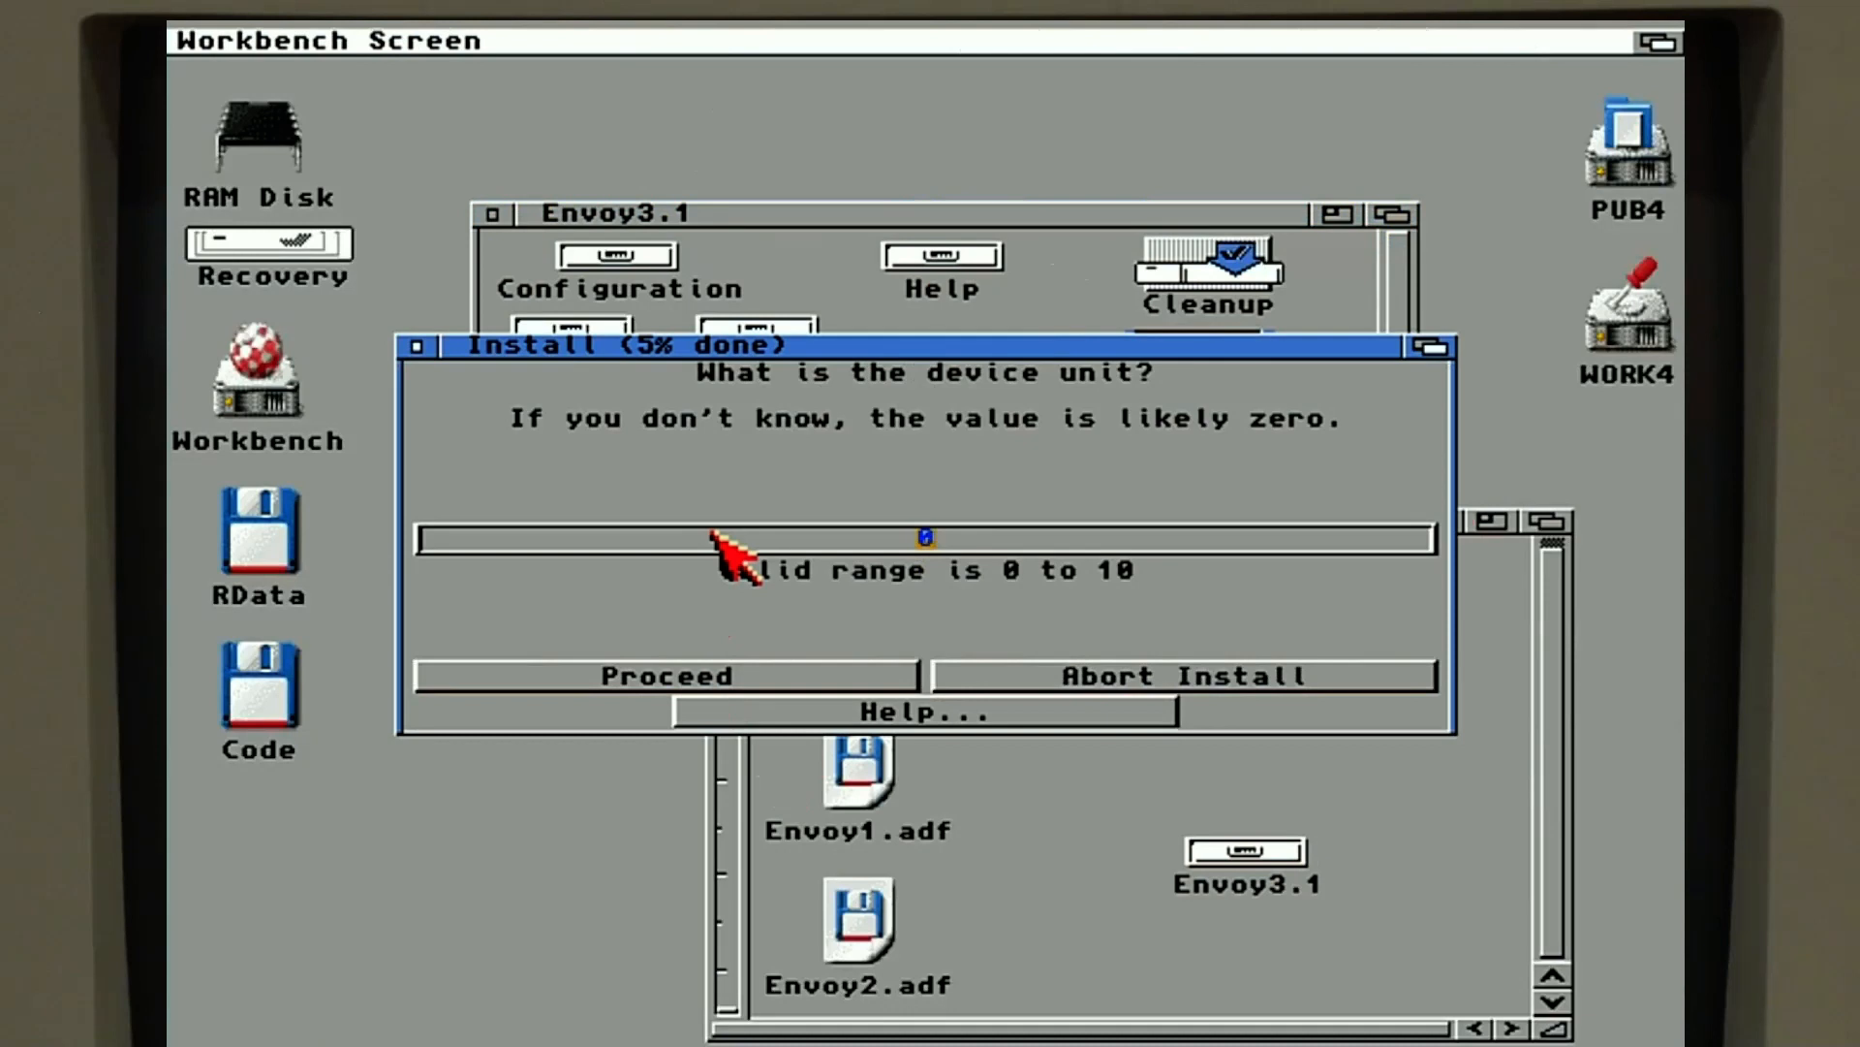
{"action": "left_click", "coordinate": [705, 677]}
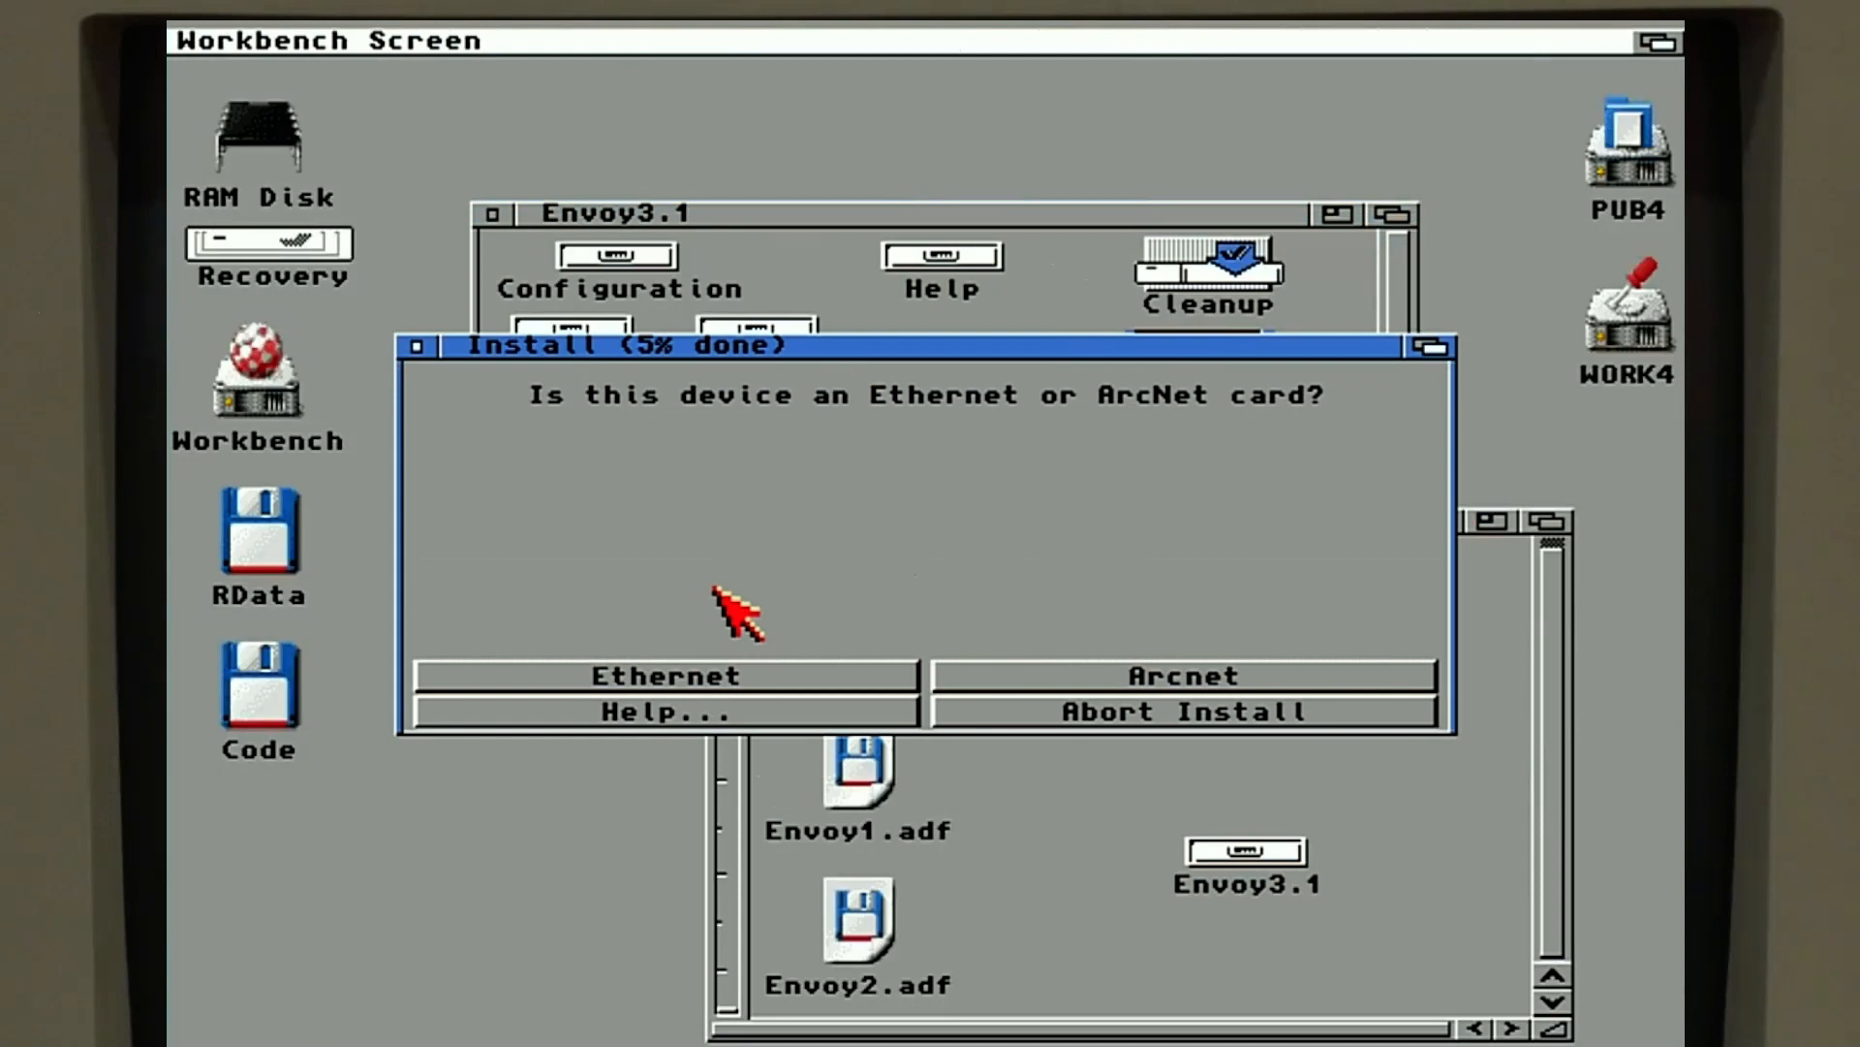
{"action": "left_click", "coordinate": [713, 676]}
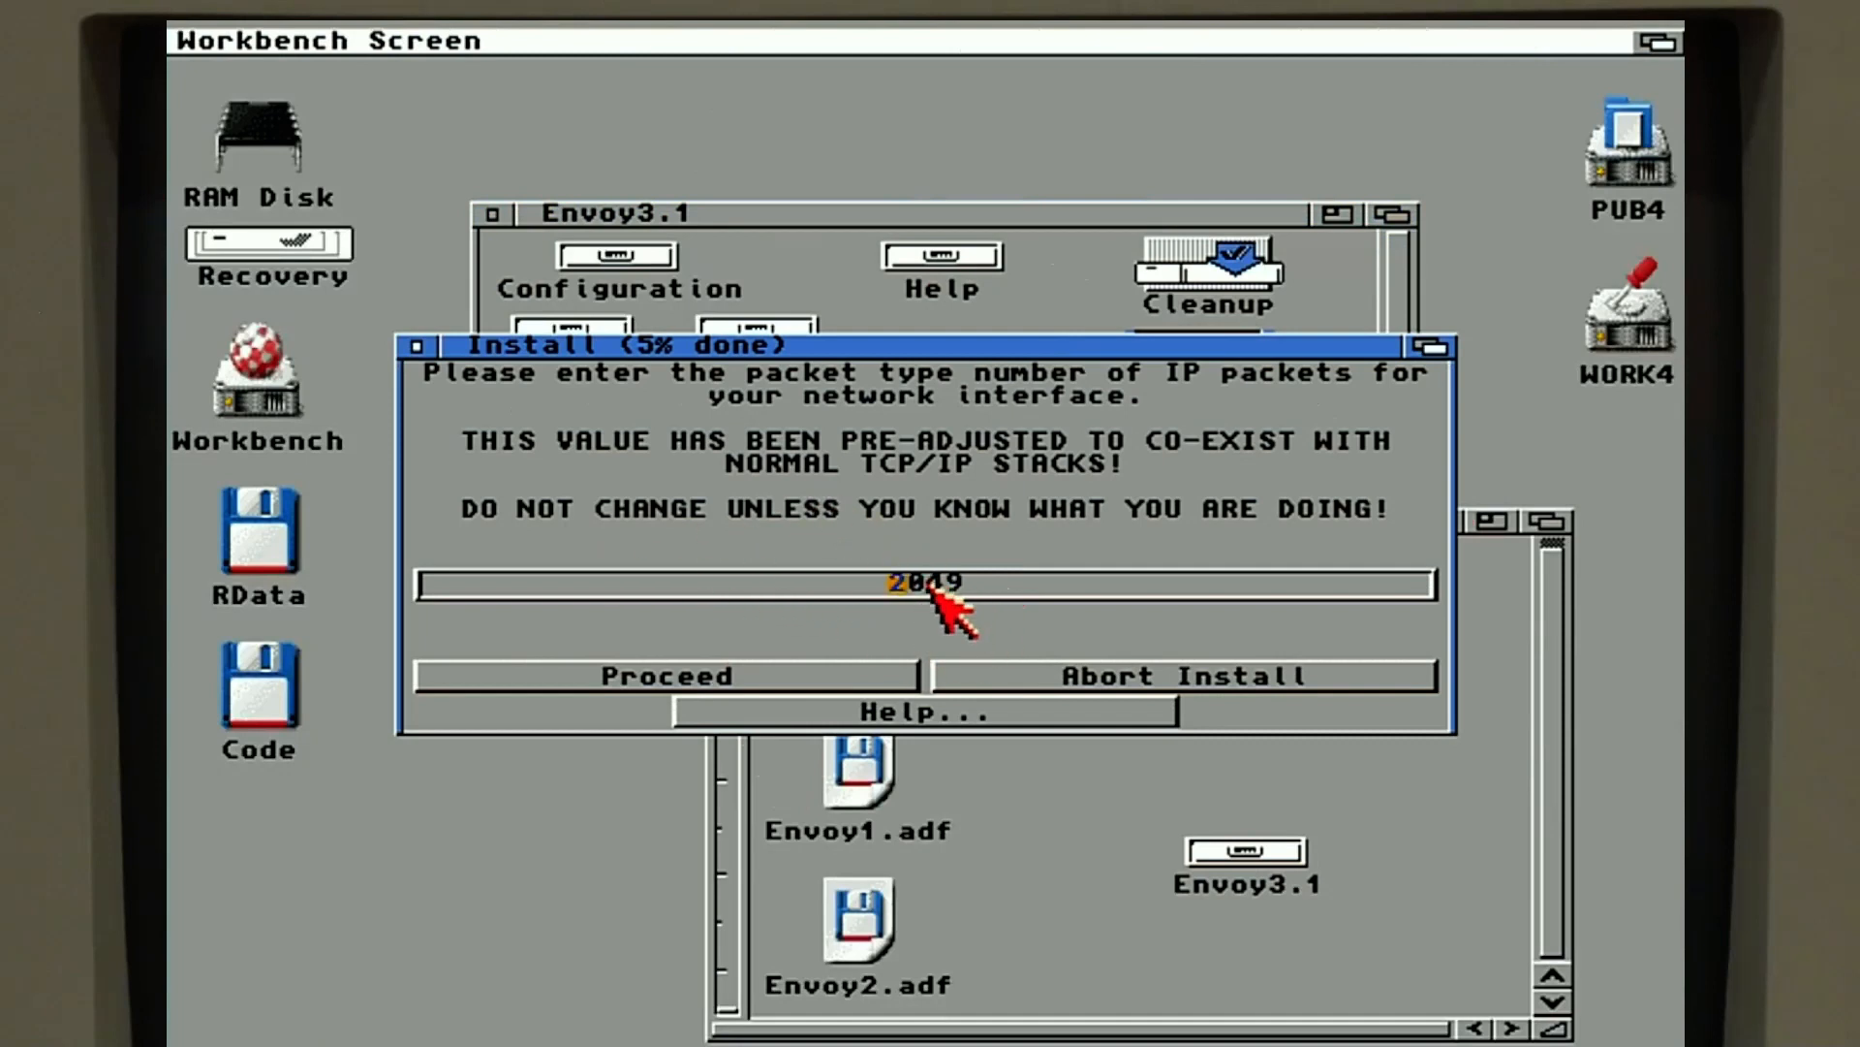
- Accept the pre-adjusted packet type numbers for IP packets and for ARP packets (2055)
{"action": "left_click", "coordinate": [839, 674]}
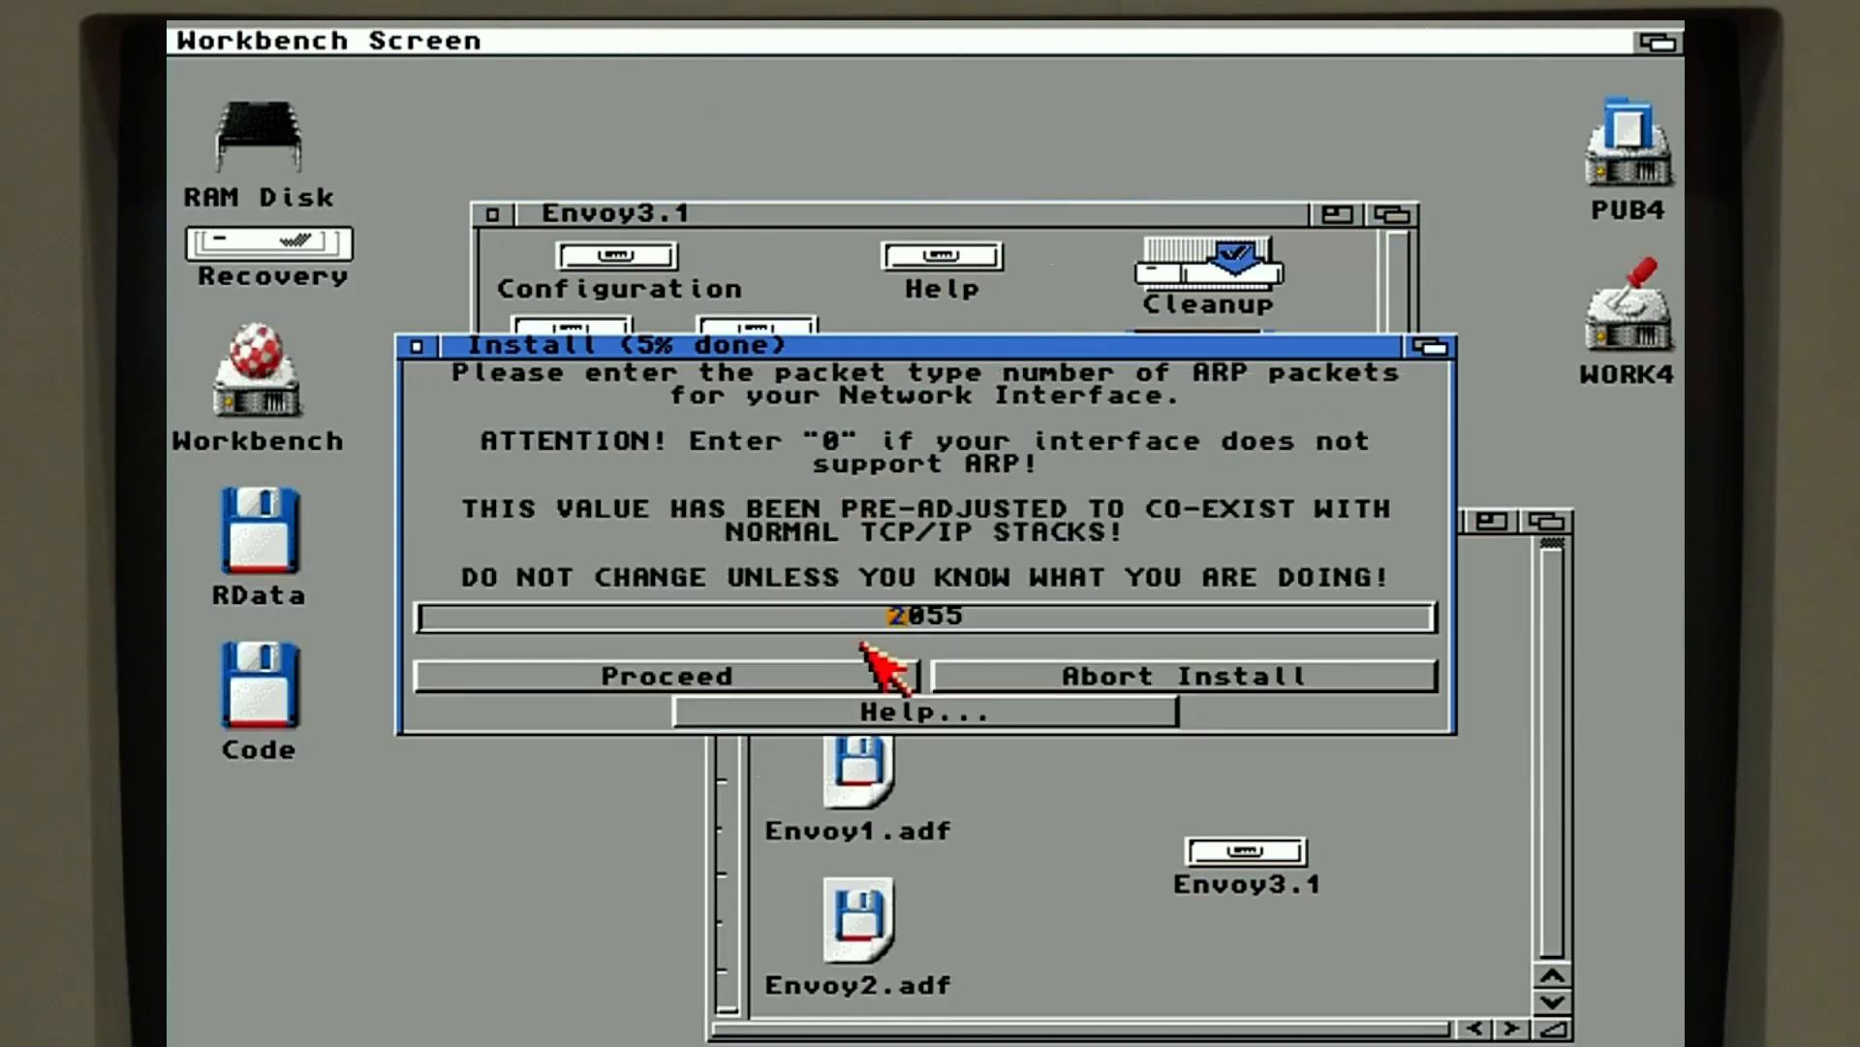
{"action": "left_click", "coordinate": [825, 678]}
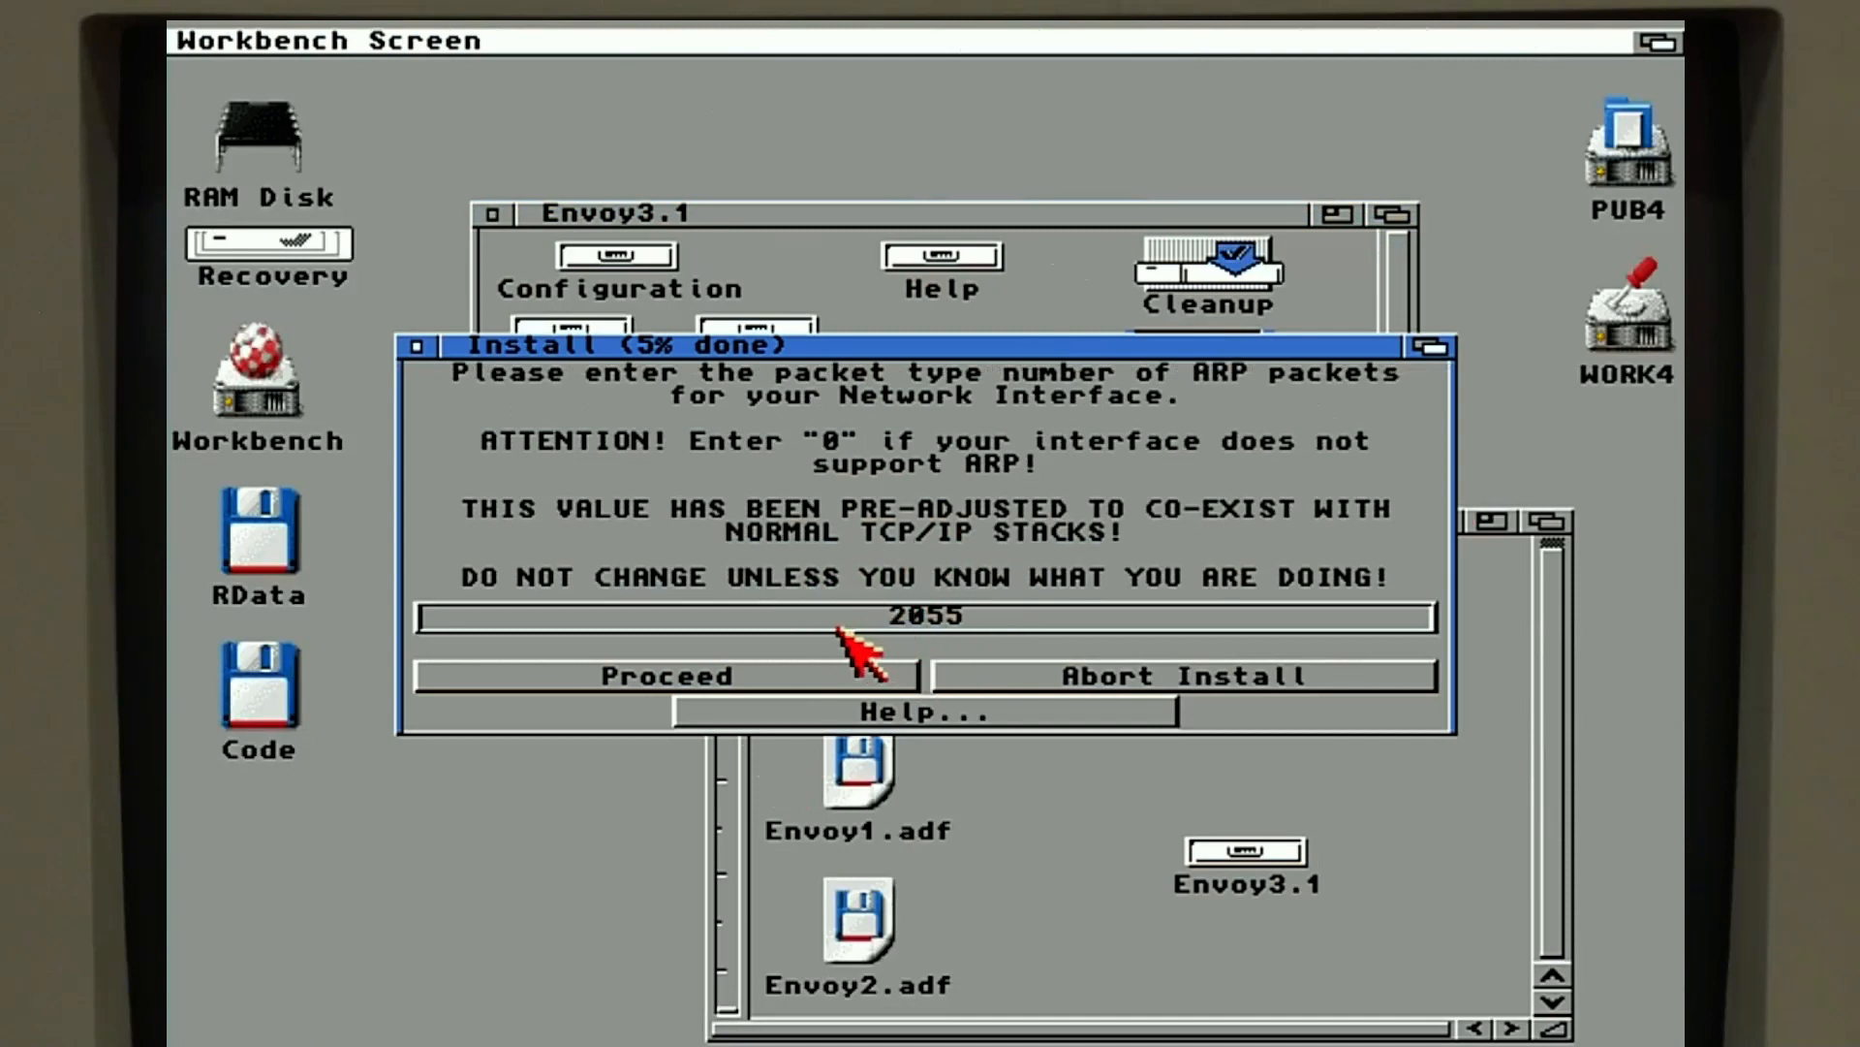
{"action": "left_click", "coordinate": [847, 675]}
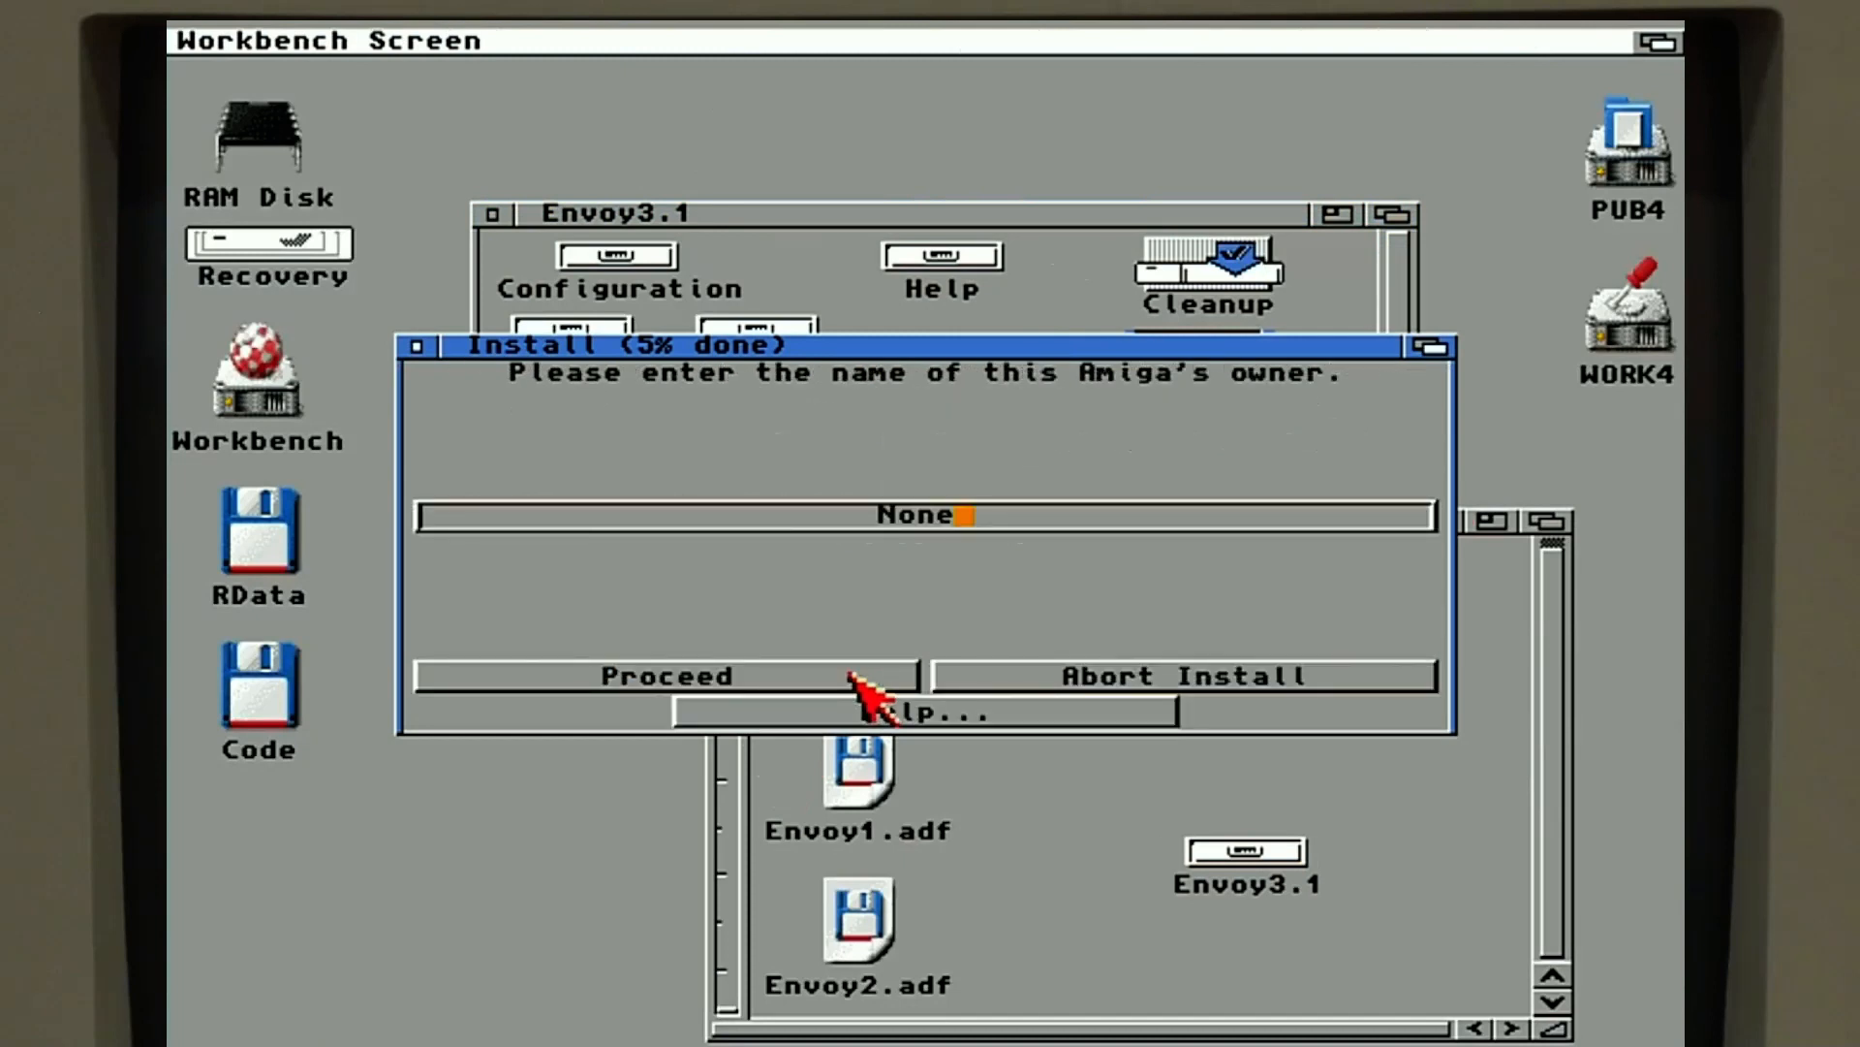
- Replace the default owner entry with the Amiga owner's name and proceed
{"action": "left_click", "coordinate": [865, 675]}
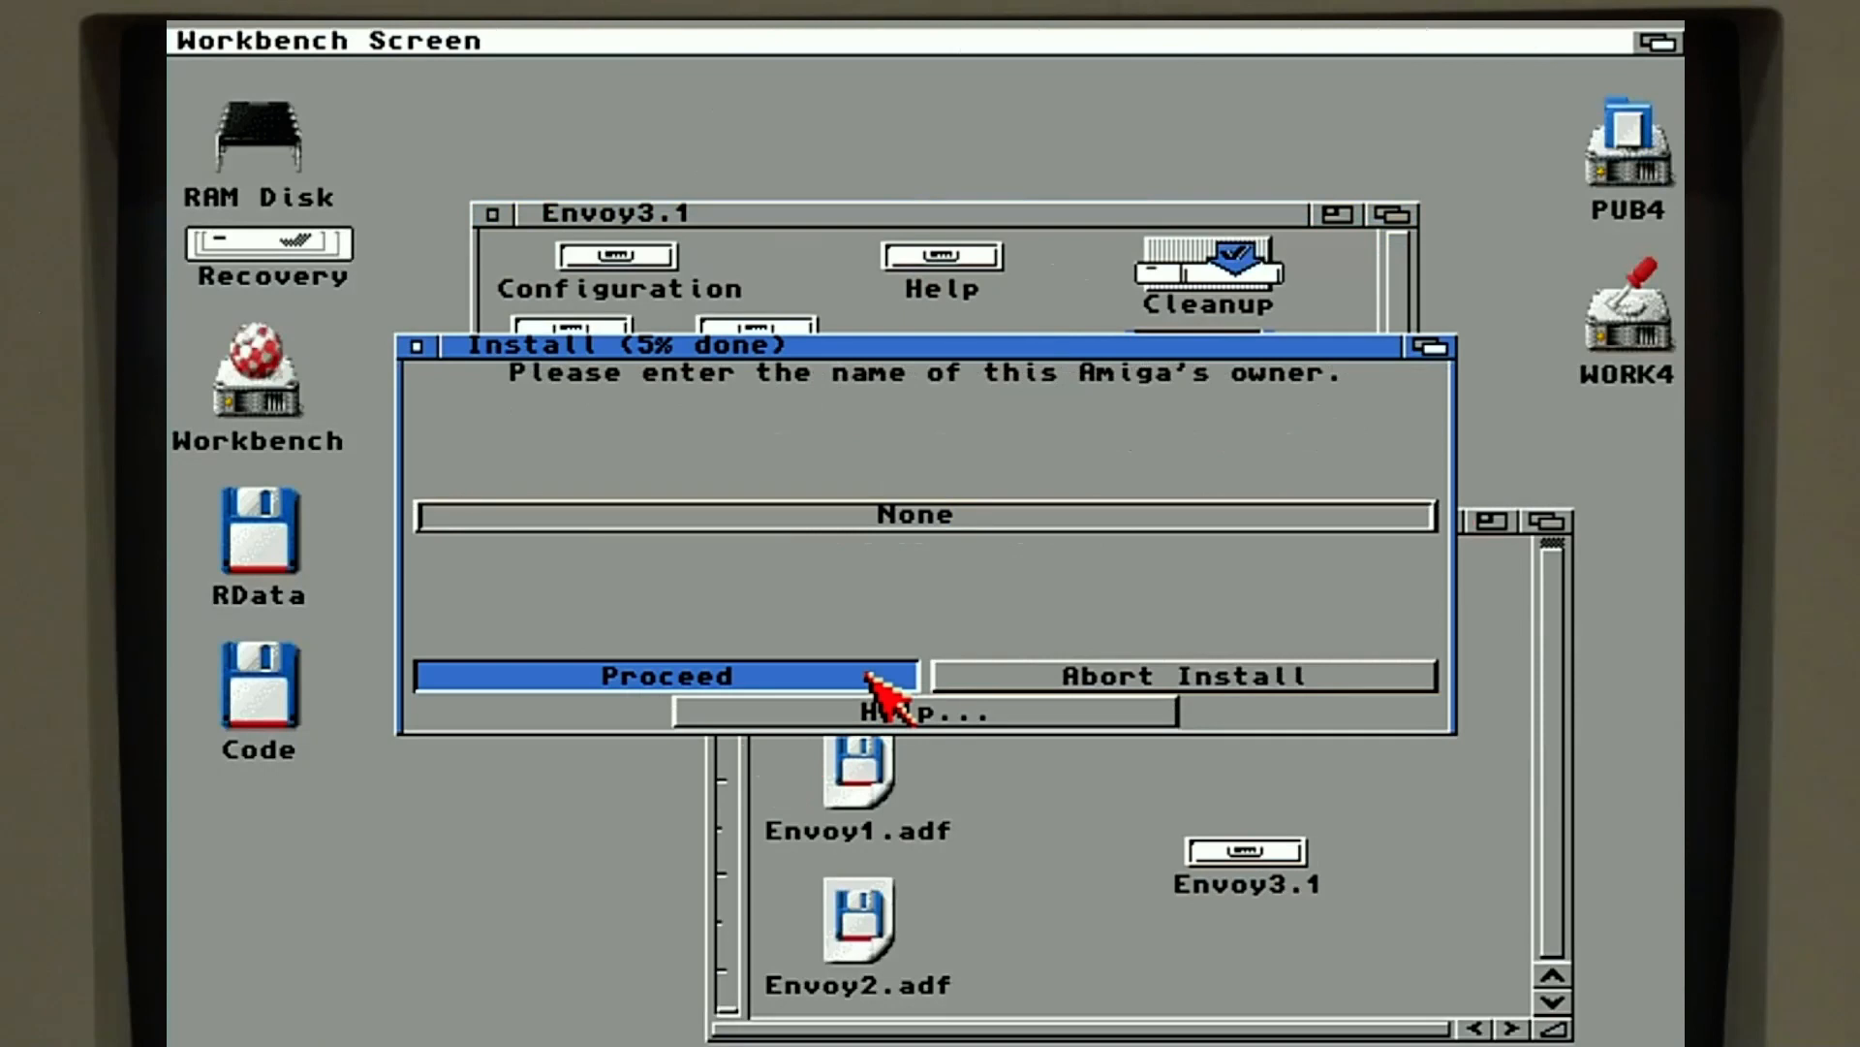
{"action": "left_click", "coordinate": [983, 506]}
{"action": "key", "text": "BackSpace"}
{"action": "key", "text": "BackSpace"}
{"action": "key", "text": "BackSpace"}
{"action": "key", "text": "BackSpace"}
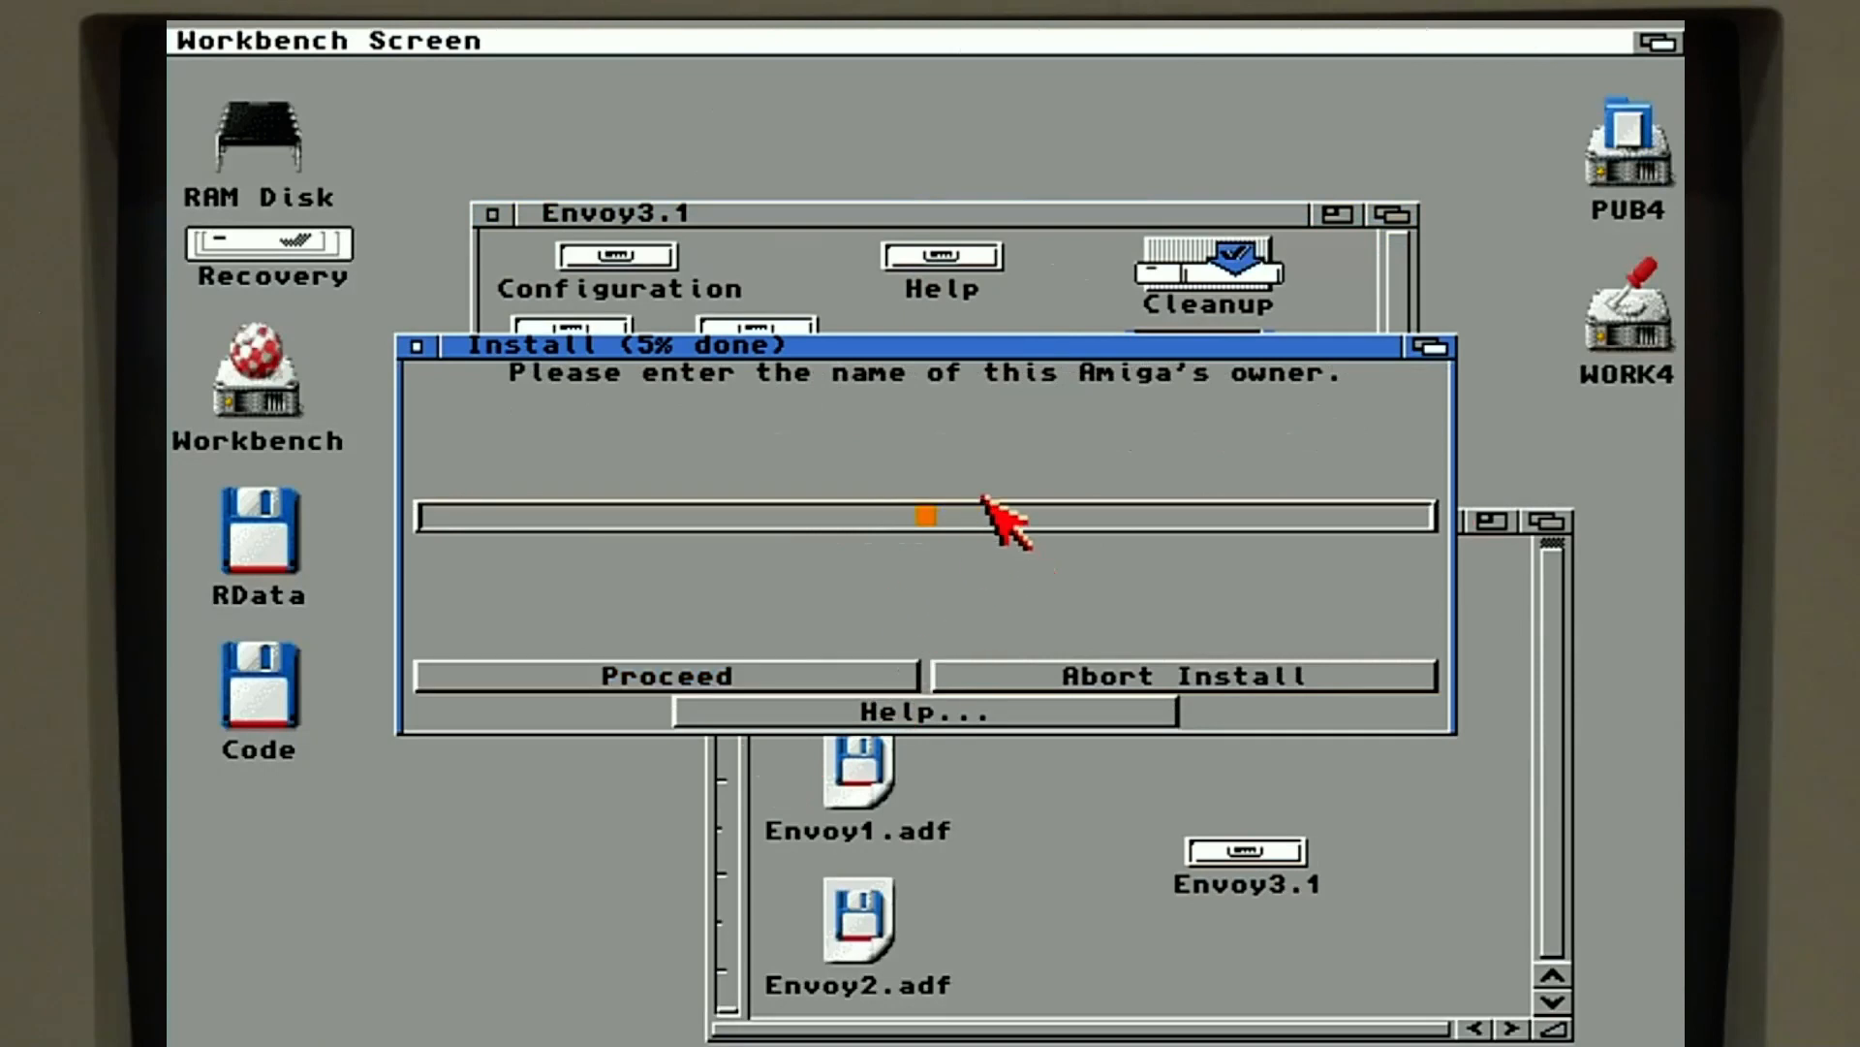
{"action": "type", "text": "Clark"}
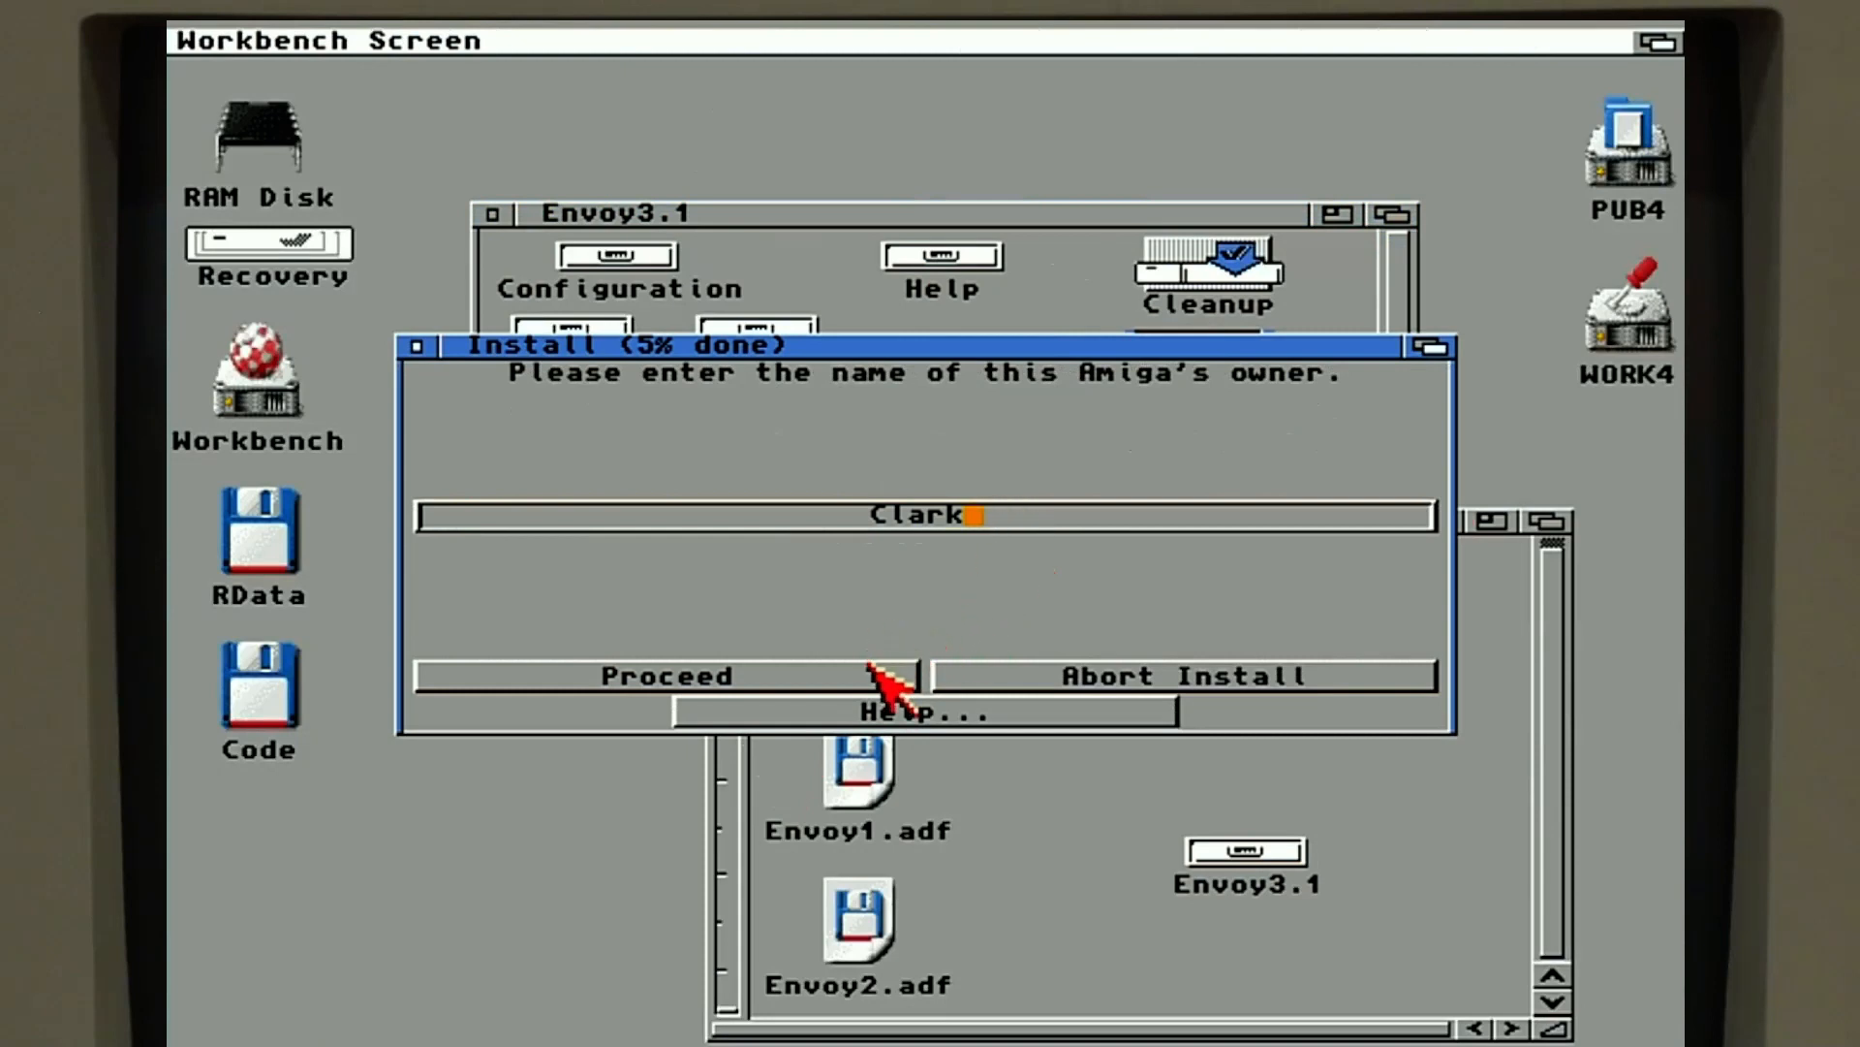
{"action": "left_click", "coordinate": [804, 669]}
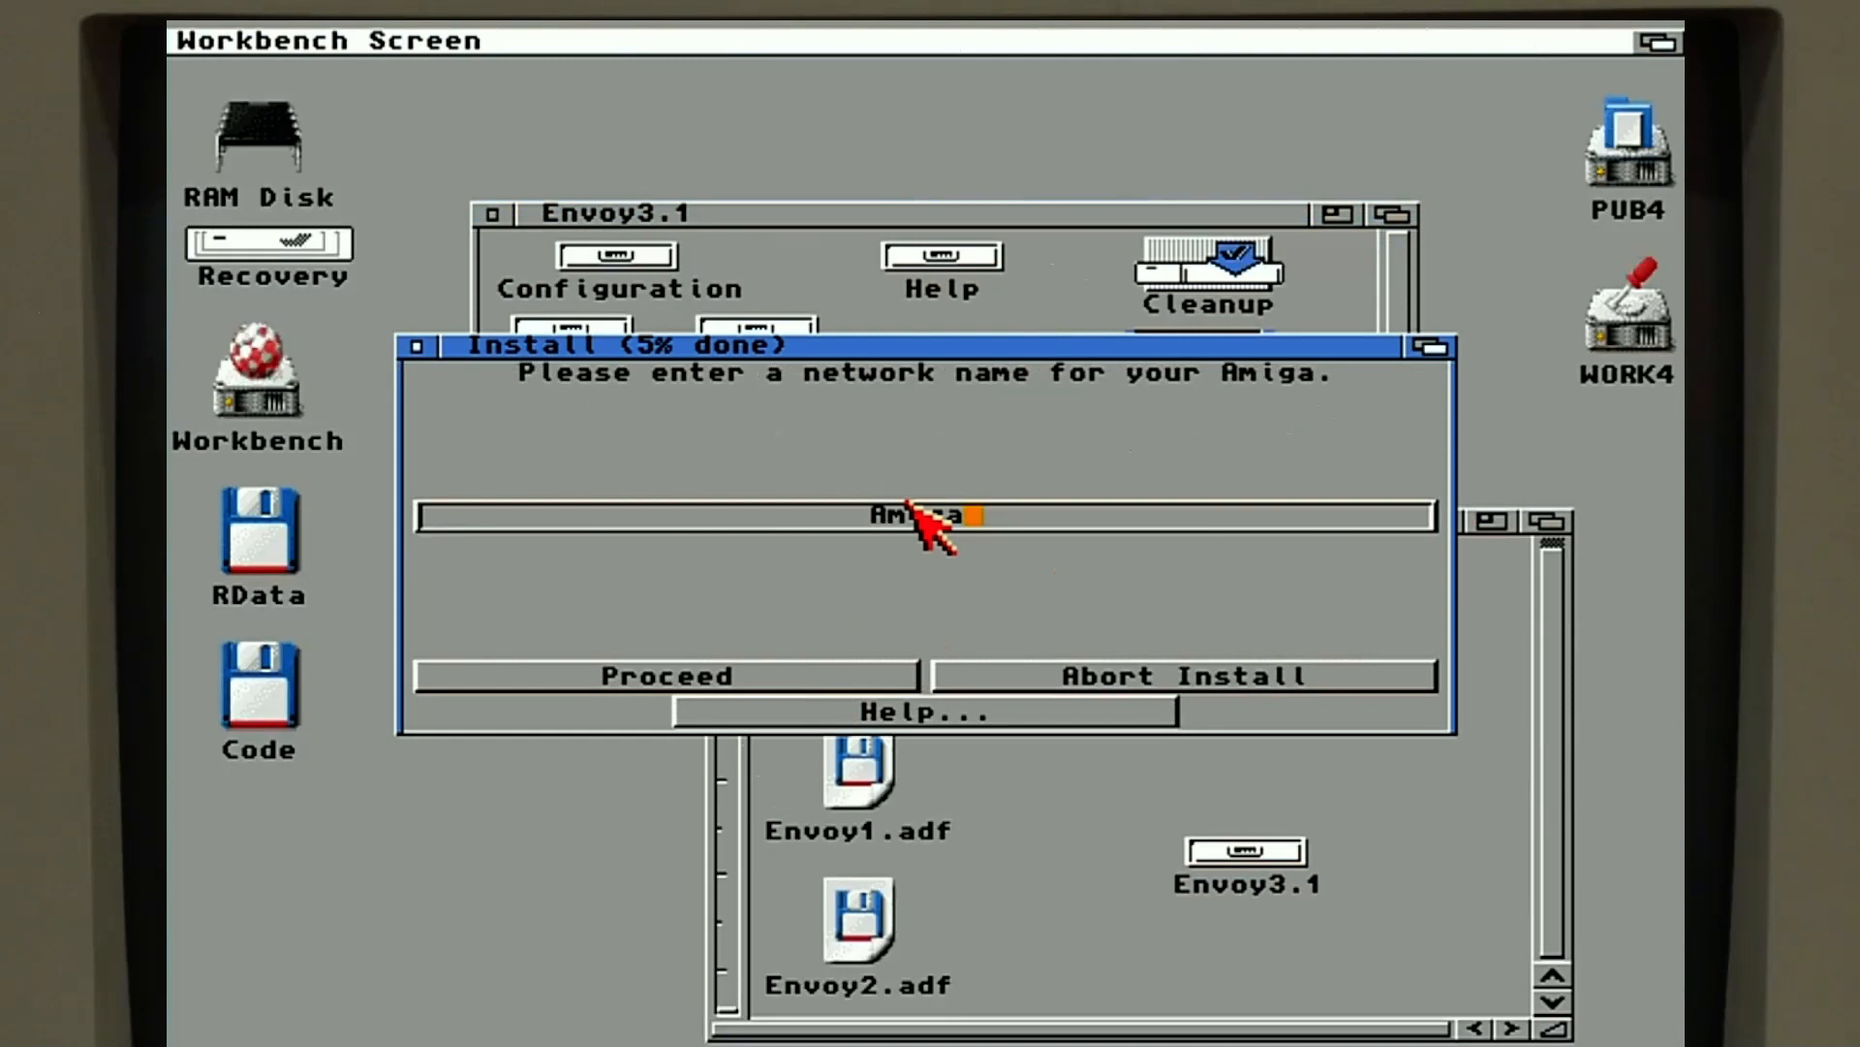
- Set the Amiga's network name to A4000Desk
{"action": "key", "text": "BackSpace"}
{"action": "key", "text": "BackSpace"}
{"action": "key", "text": "BackSpace"}
{"action": "key", "text": "BackSpace"}
{"action": "key", "text": "BackSpace"}
{"action": "type", "text": "A4000Desk"}
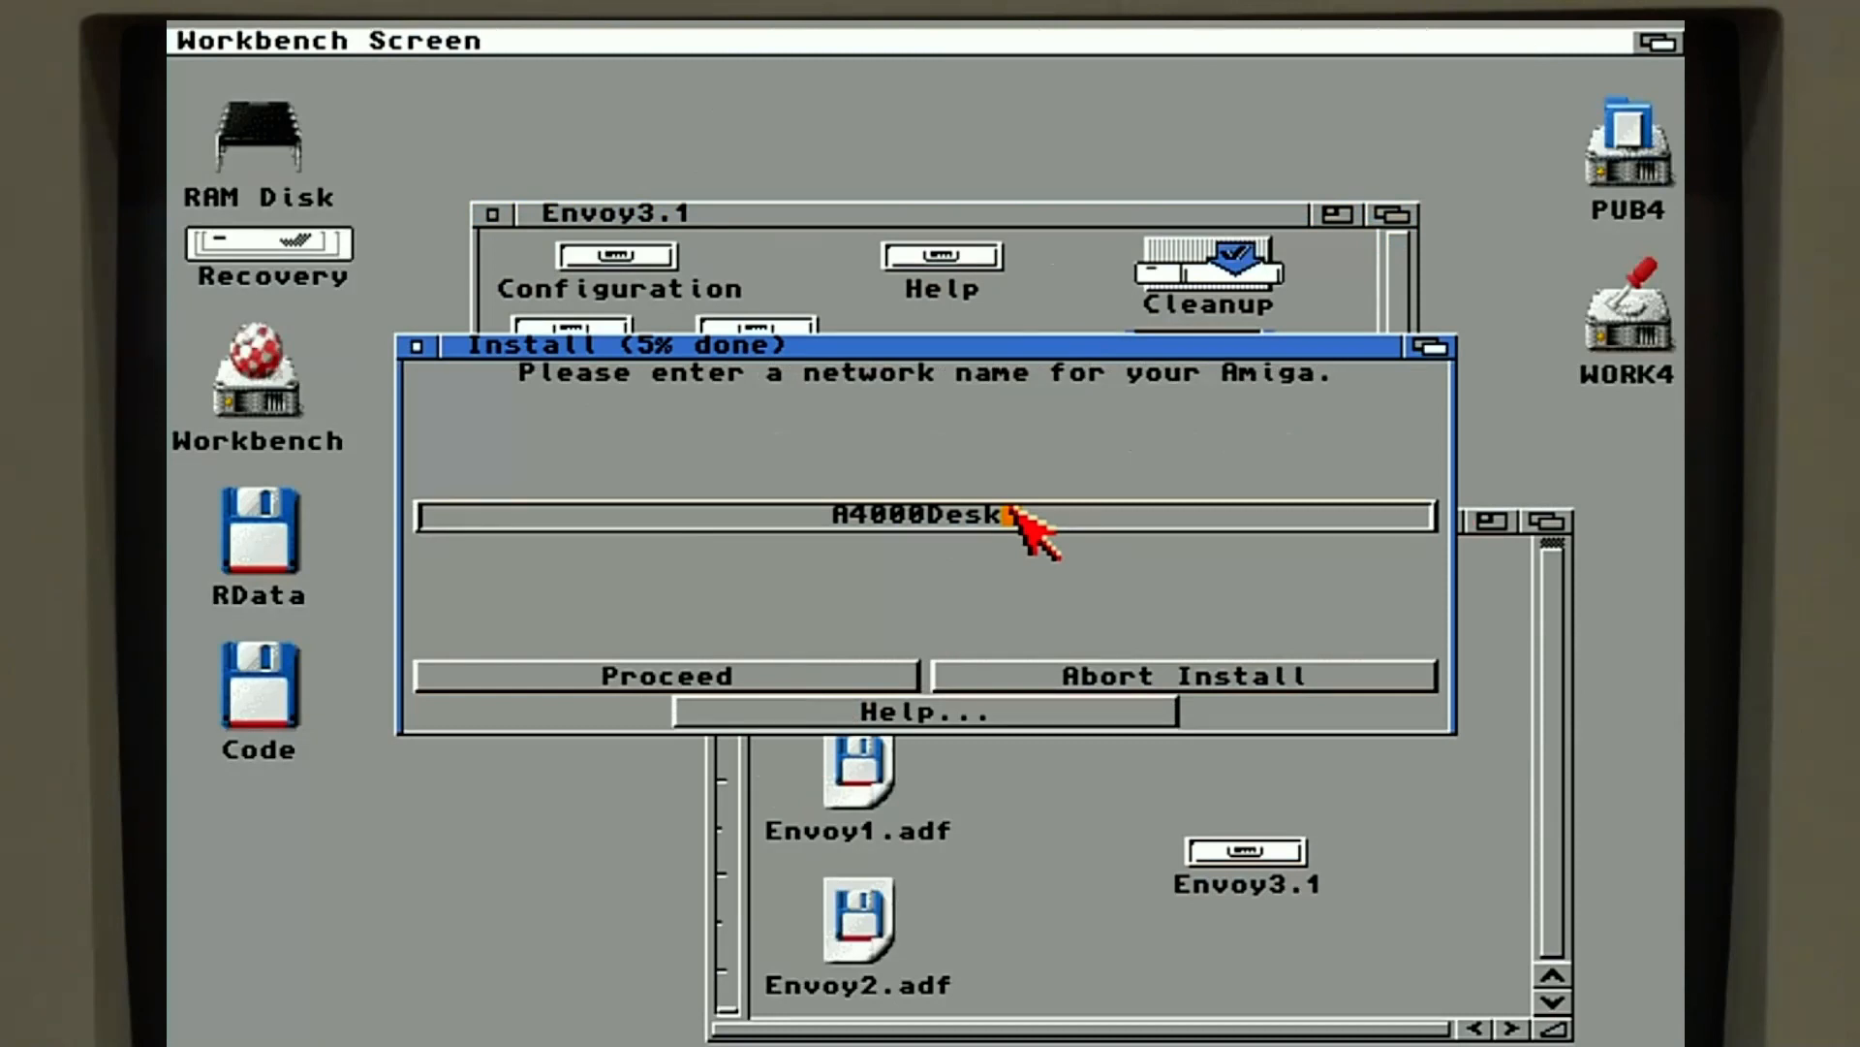
- Confirm the network name, accept 192.168.0 as the subnet prefix and set the Amiga's node number to 88
{"action": "left_click", "coordinate": [819, 675]}
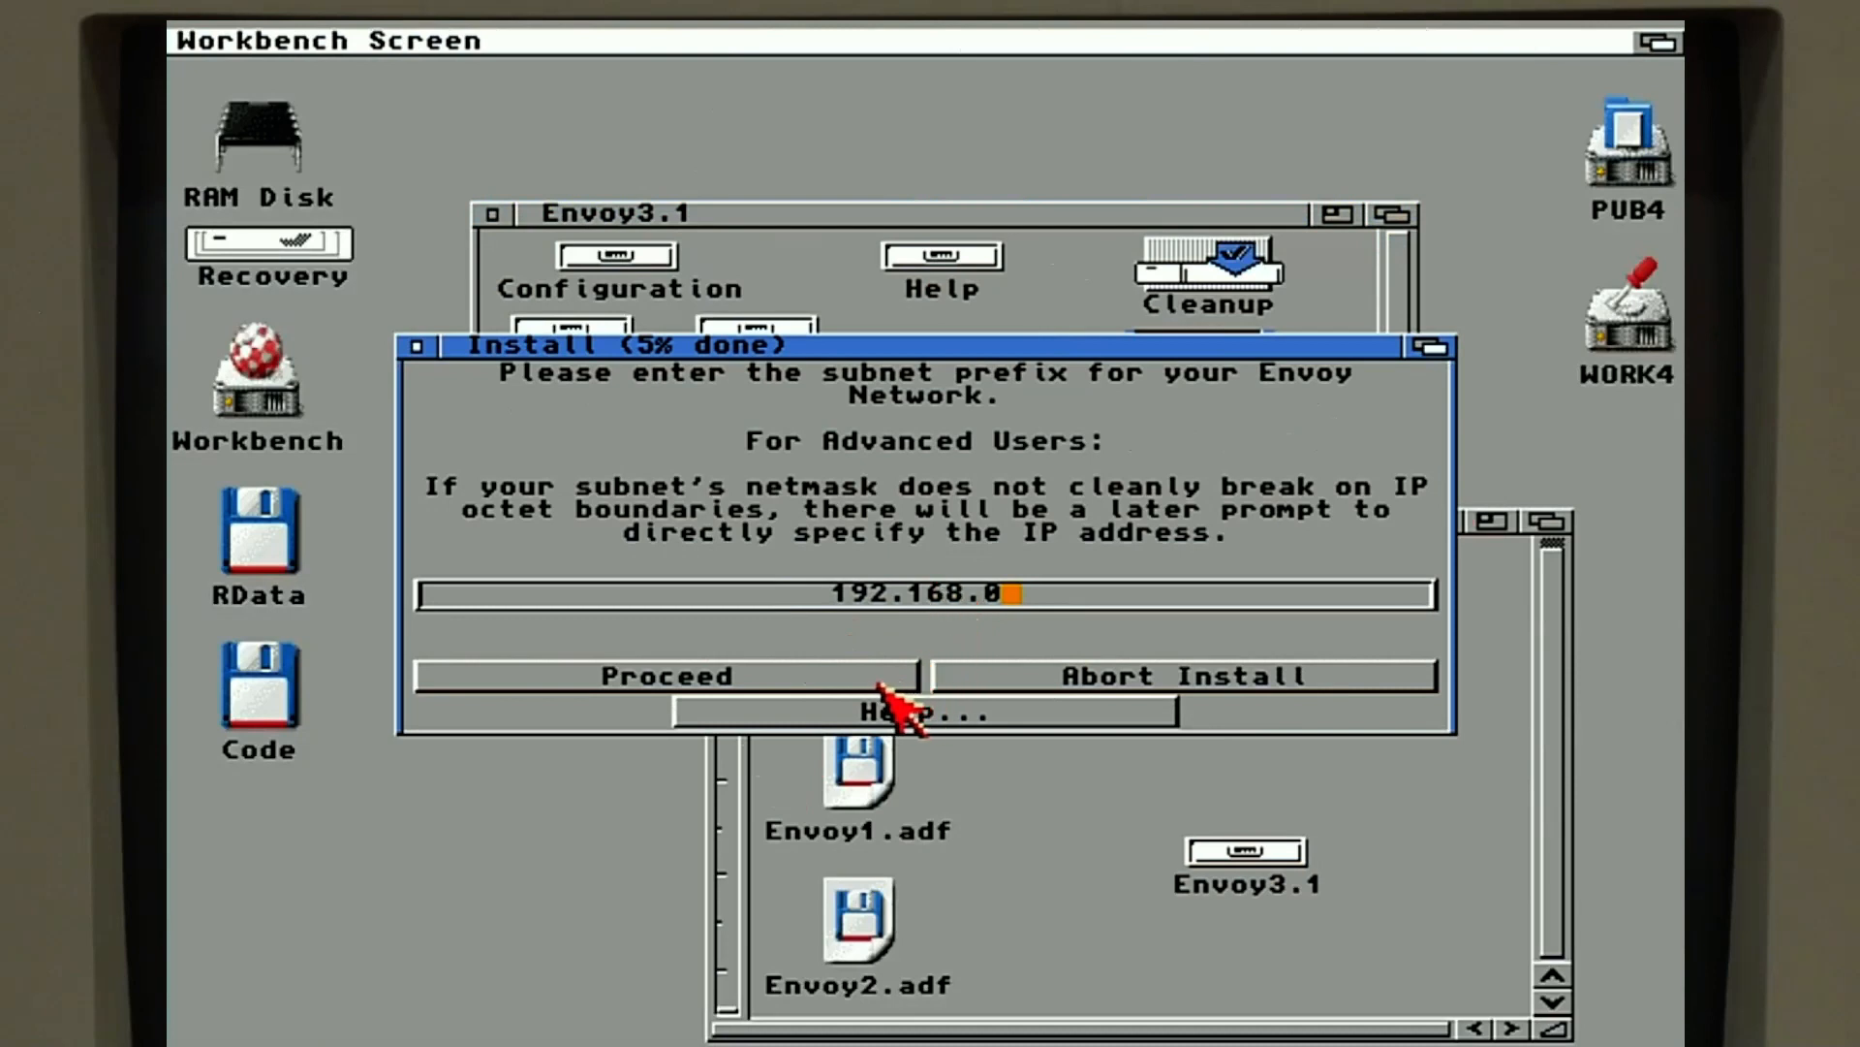
{"action": "left_click", "coordinate": [727, 676]}
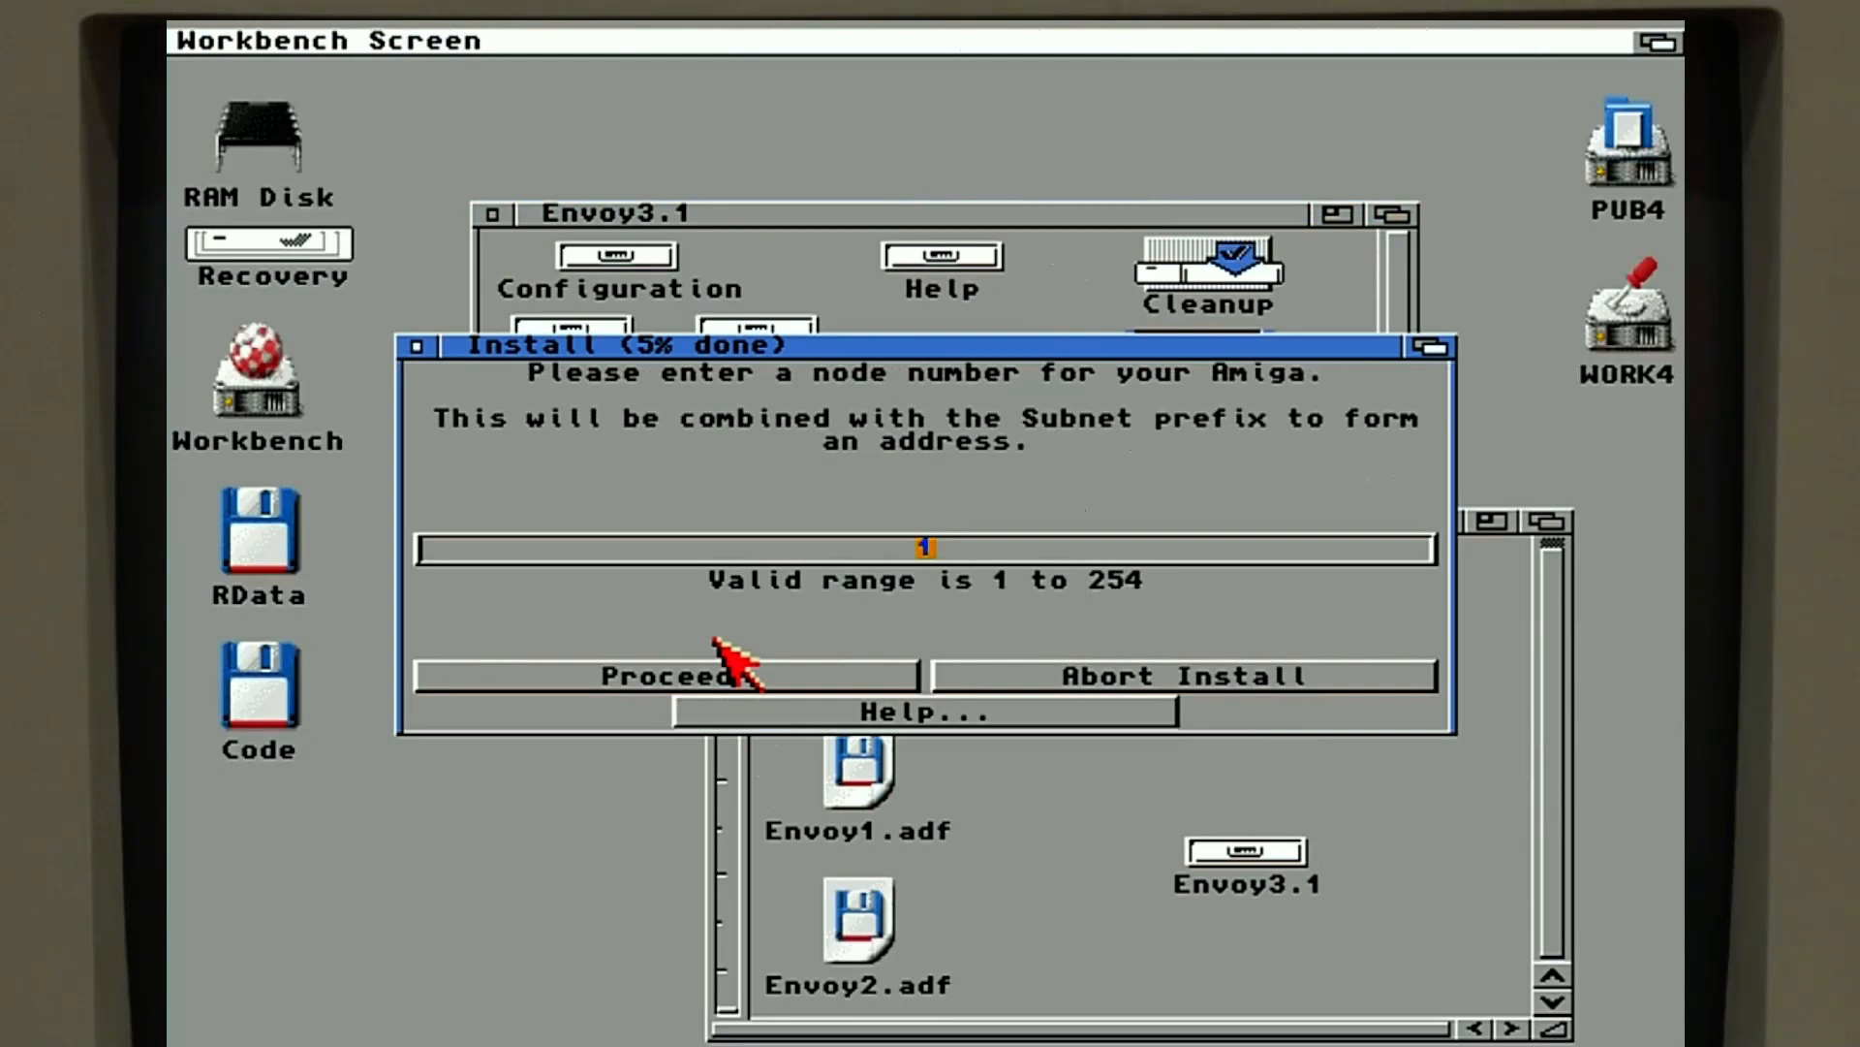
{"action": "left_click", "coordinate": [930, 547]}
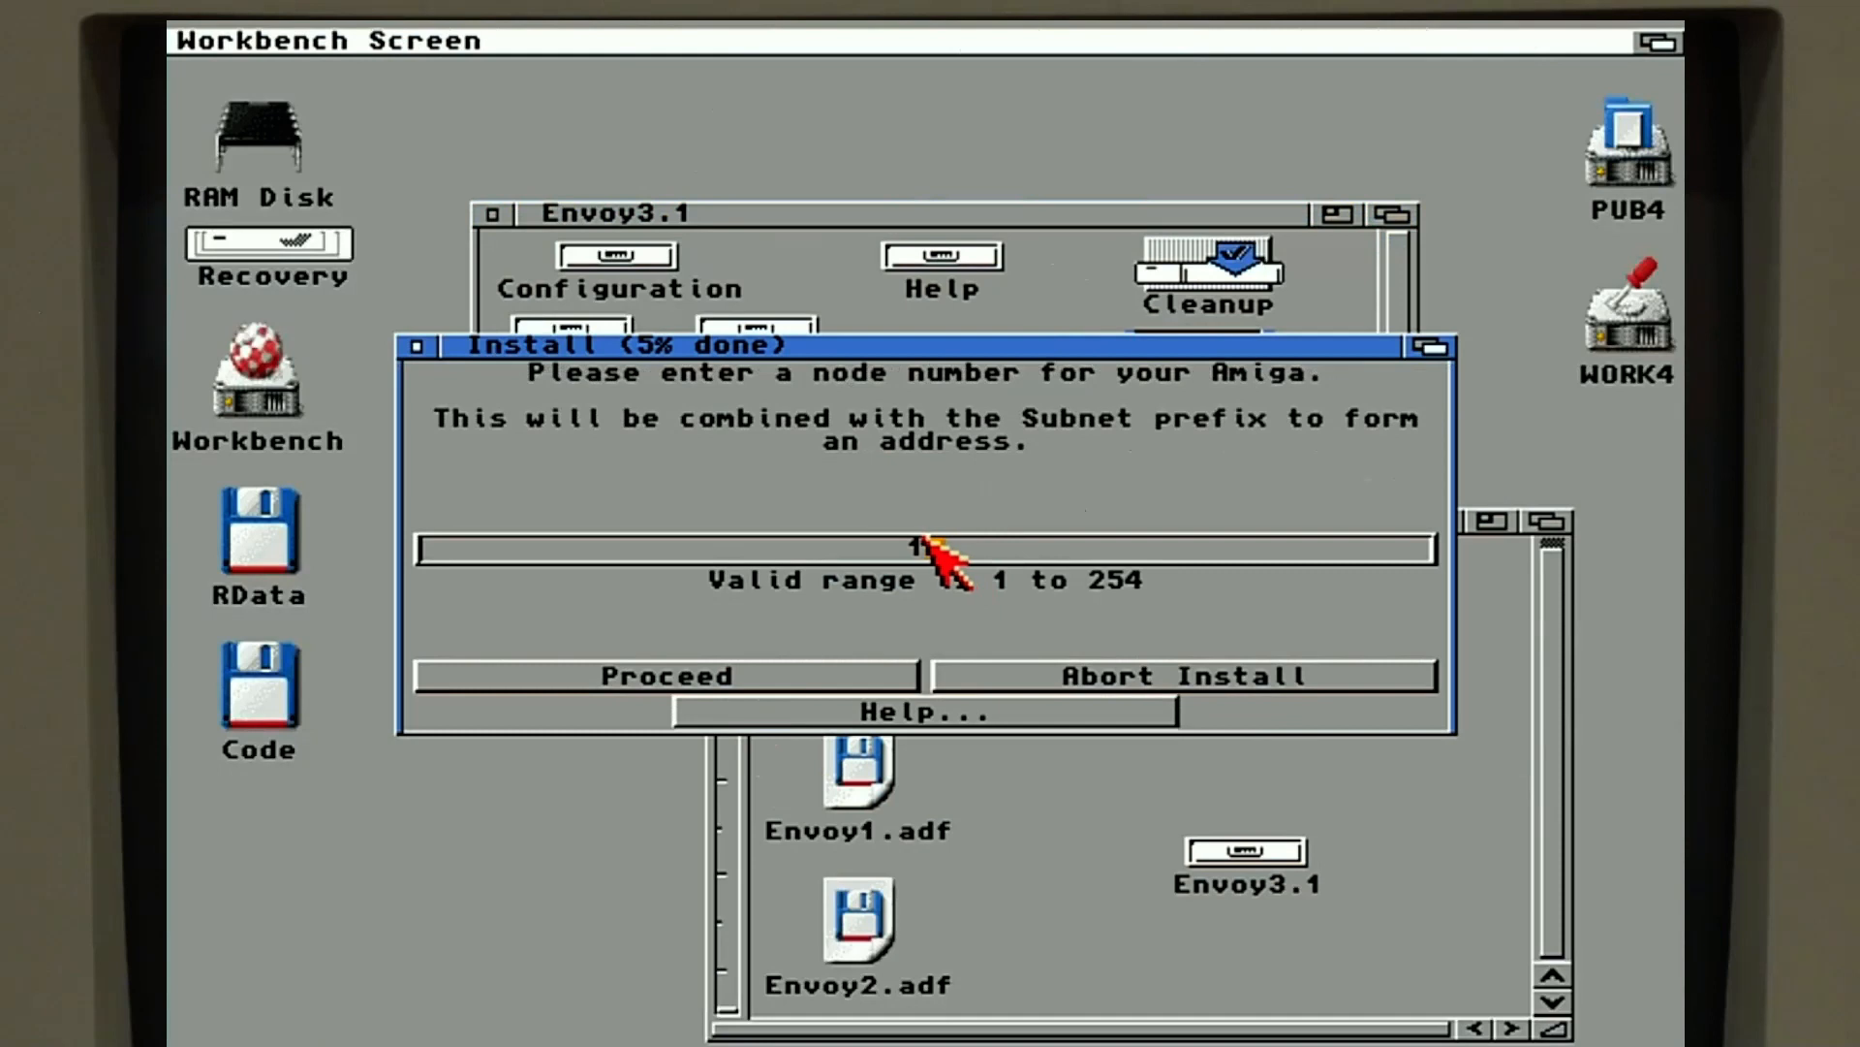
{"action": "key", "text": "BackSpace"}
{"action": "type", "text": "88"}
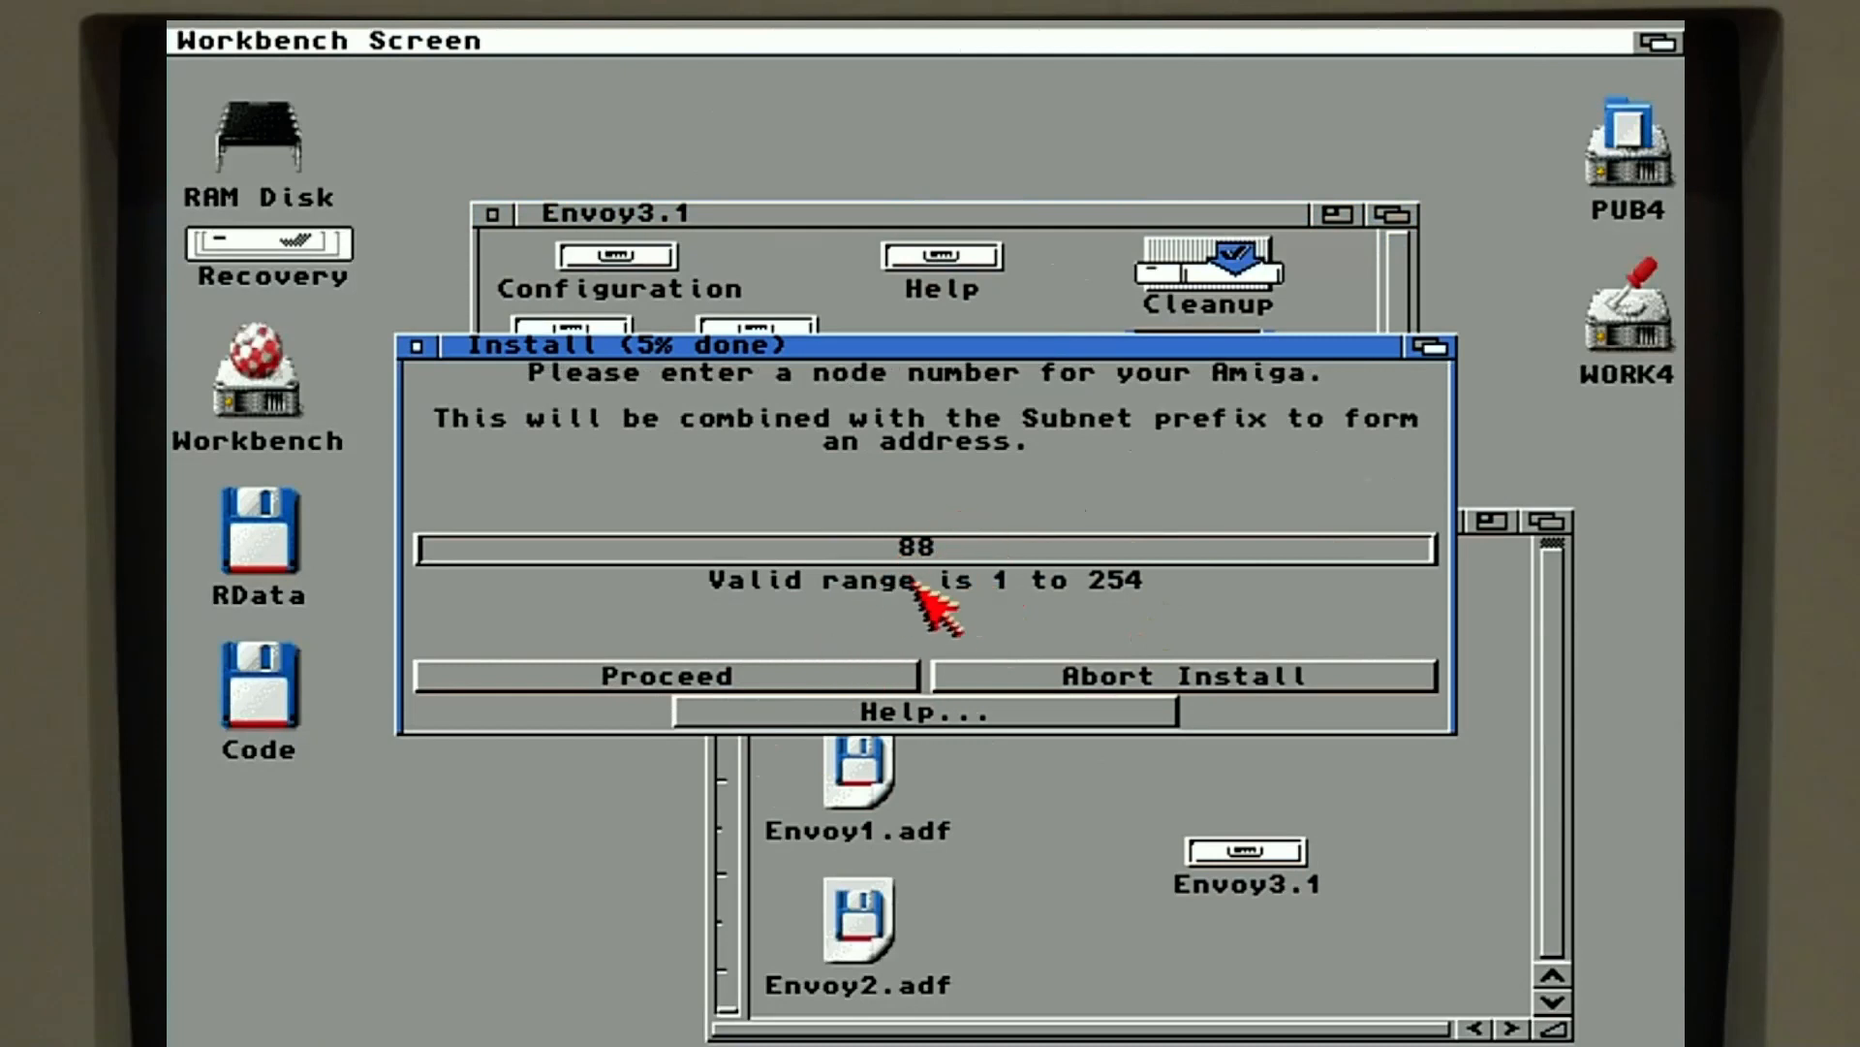
{"action": "left_click", "coordinate": [916, 546]}
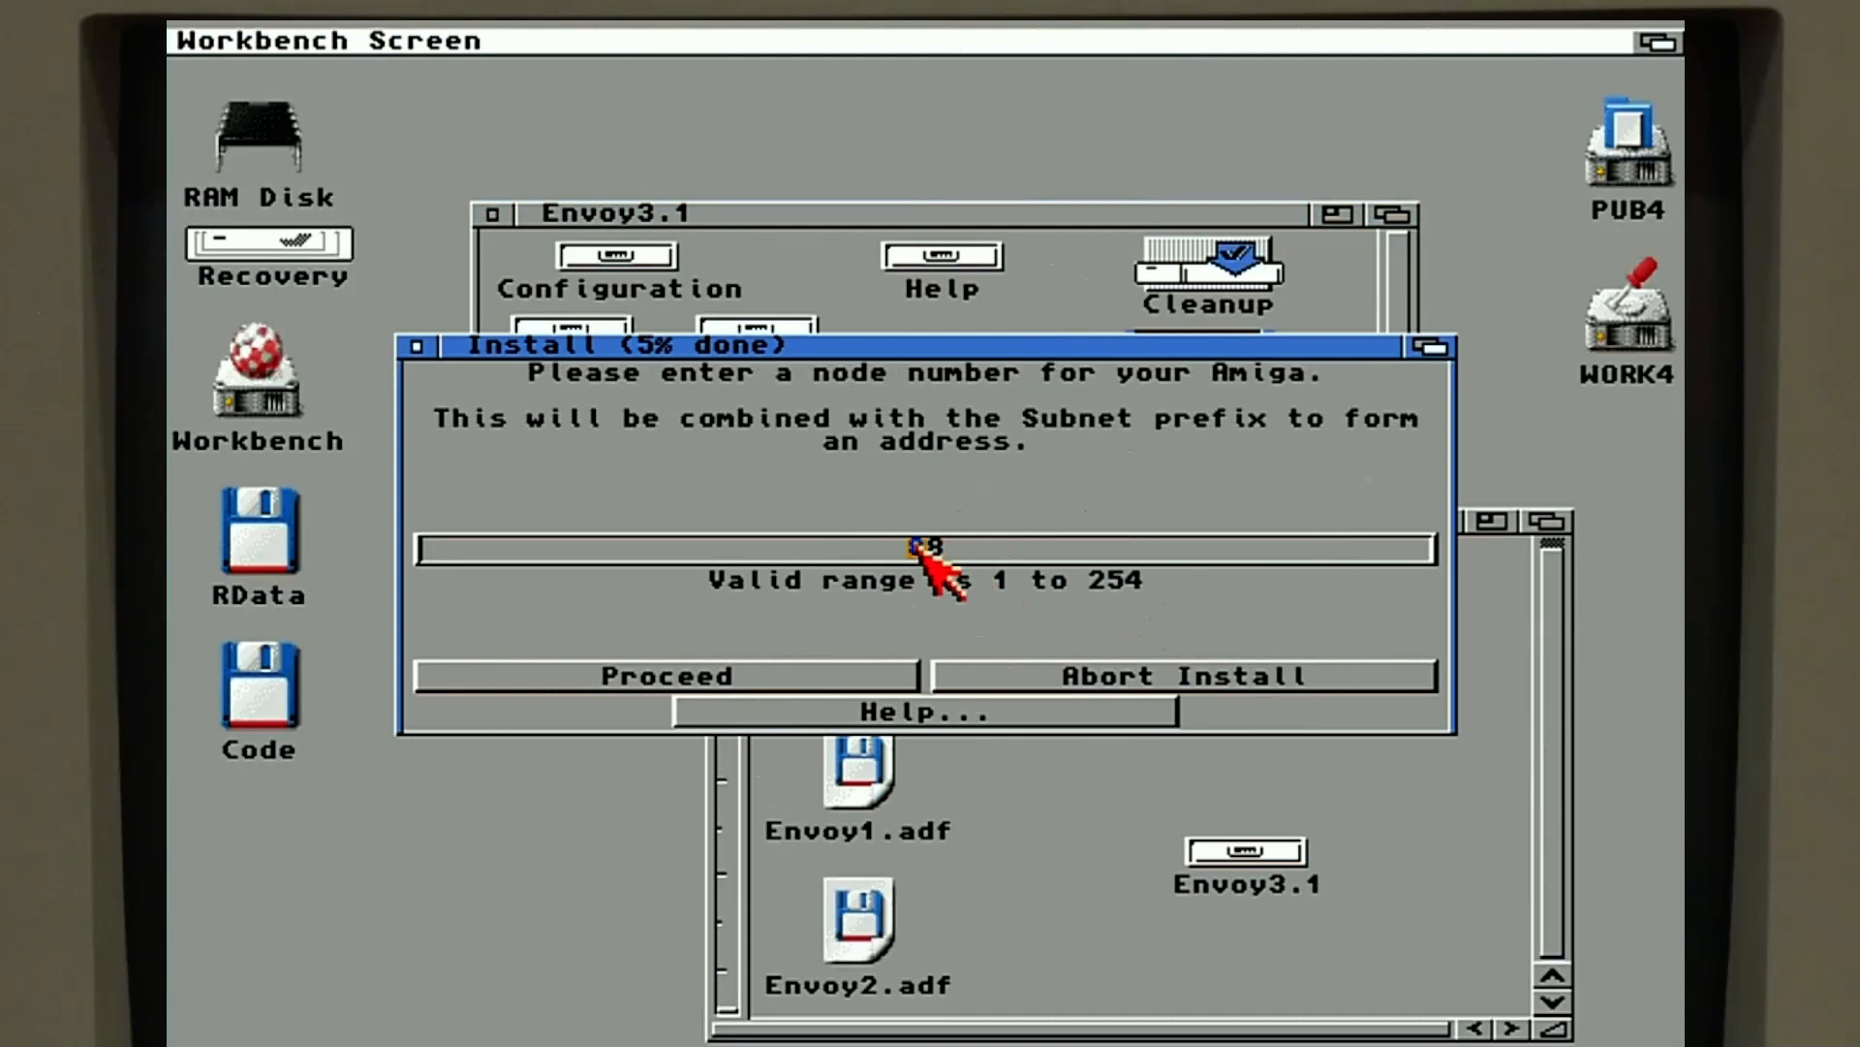
{"action": "left_click", "coordinate": [832, 679]}
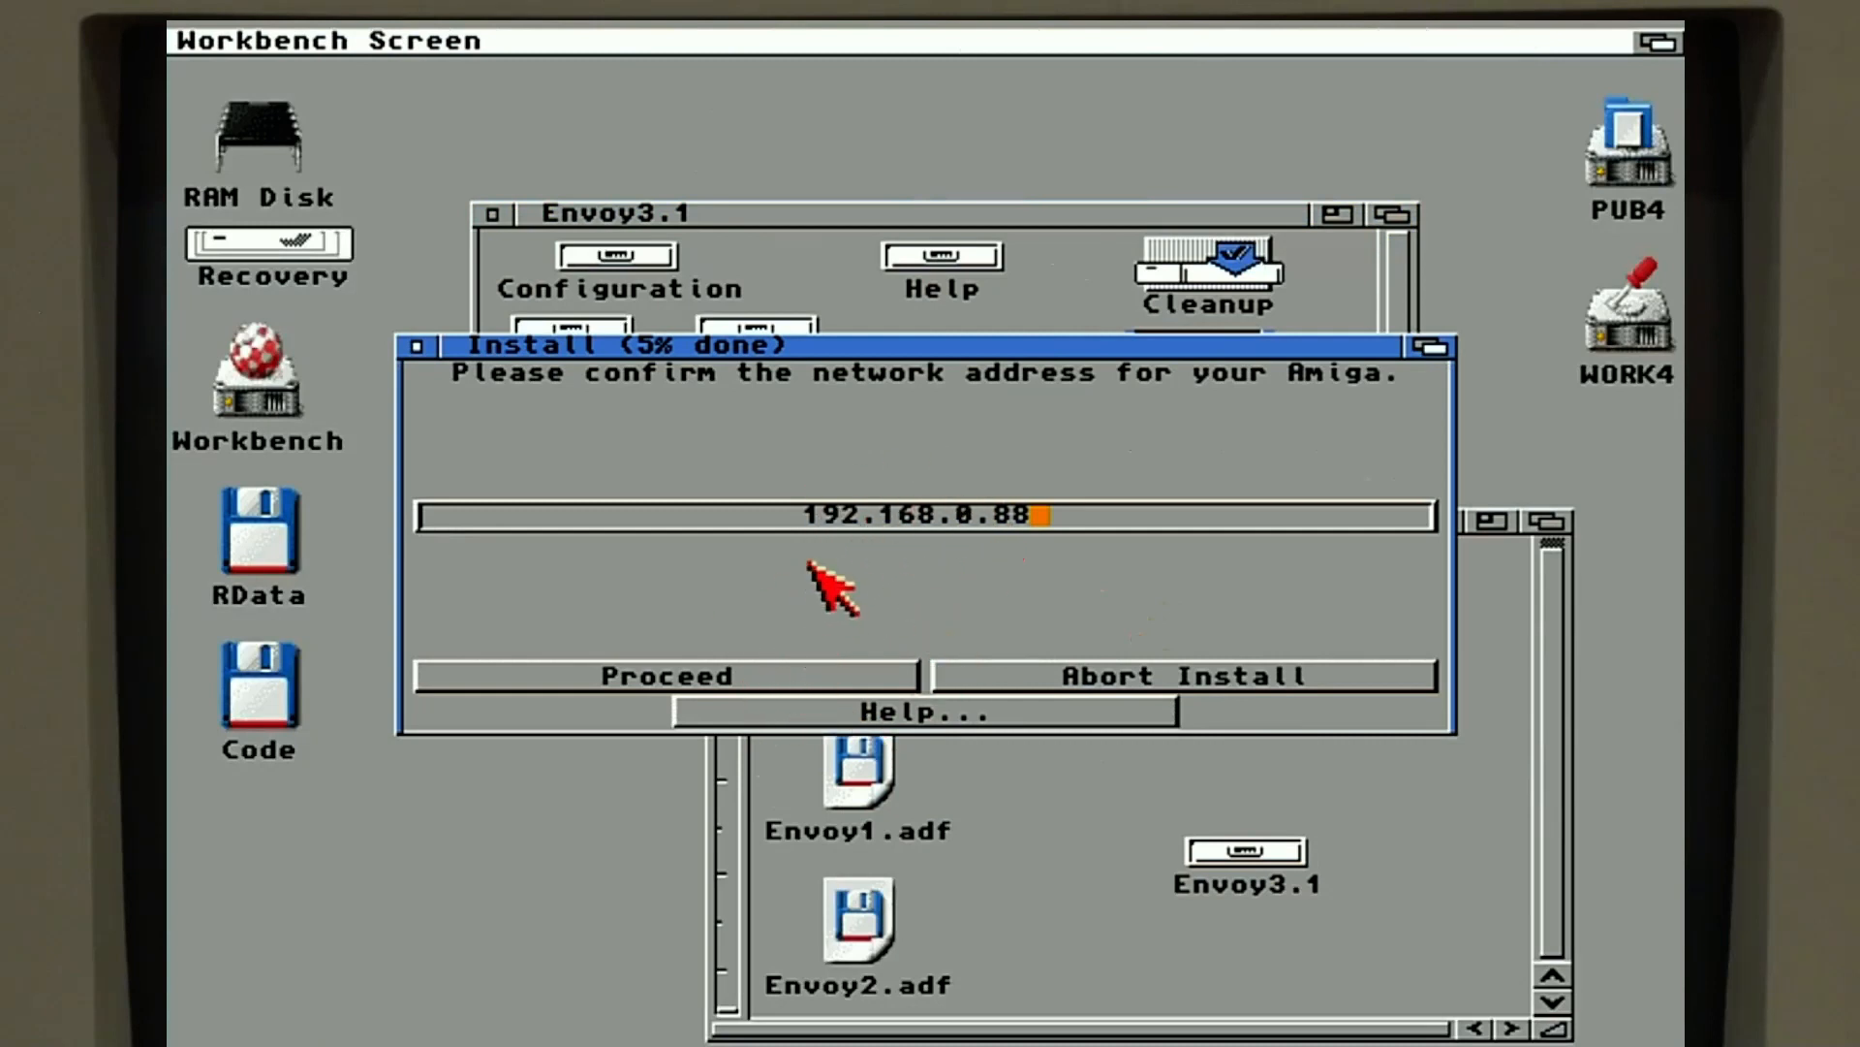
- Confirm 192.168.0.88 as the Amiga's network address and accept the default subnet mask 255.255.255.0
{"action": "left_click", "coordinate": [819, 517]}
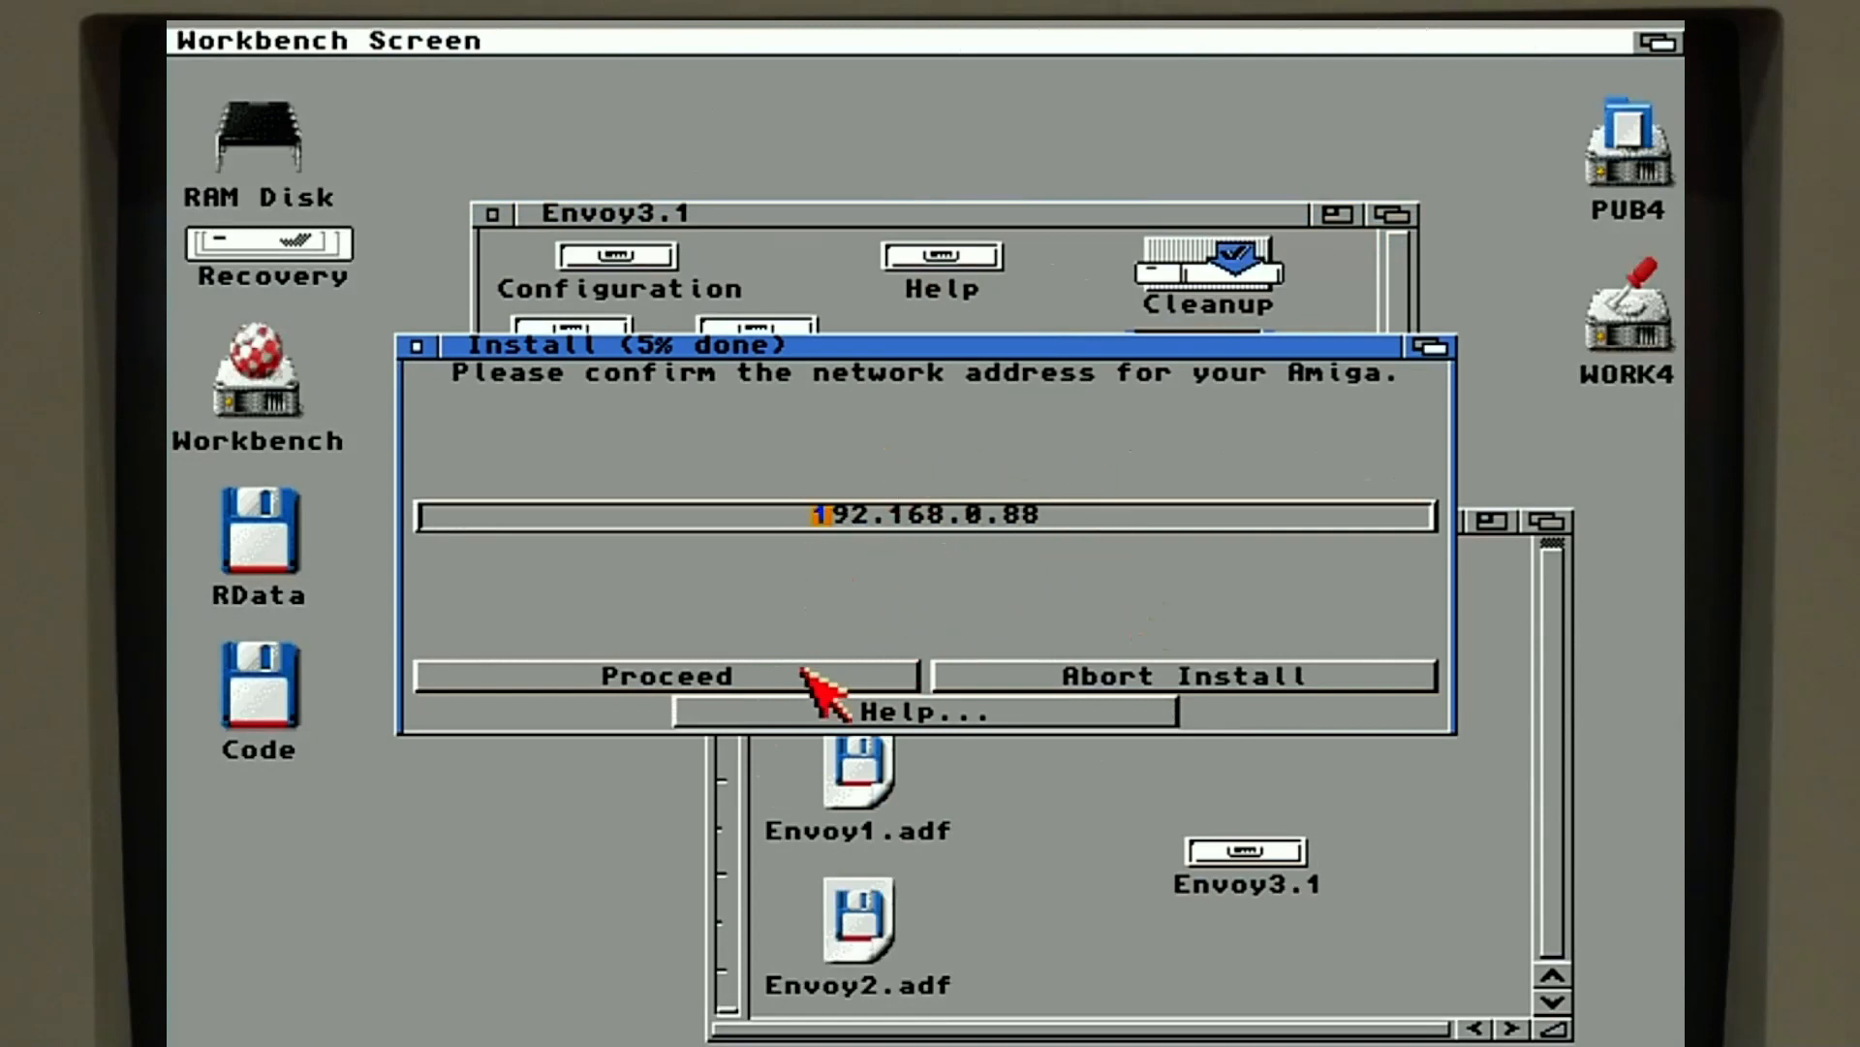
{"action": "left_click", "coordinate": [847, 679]}
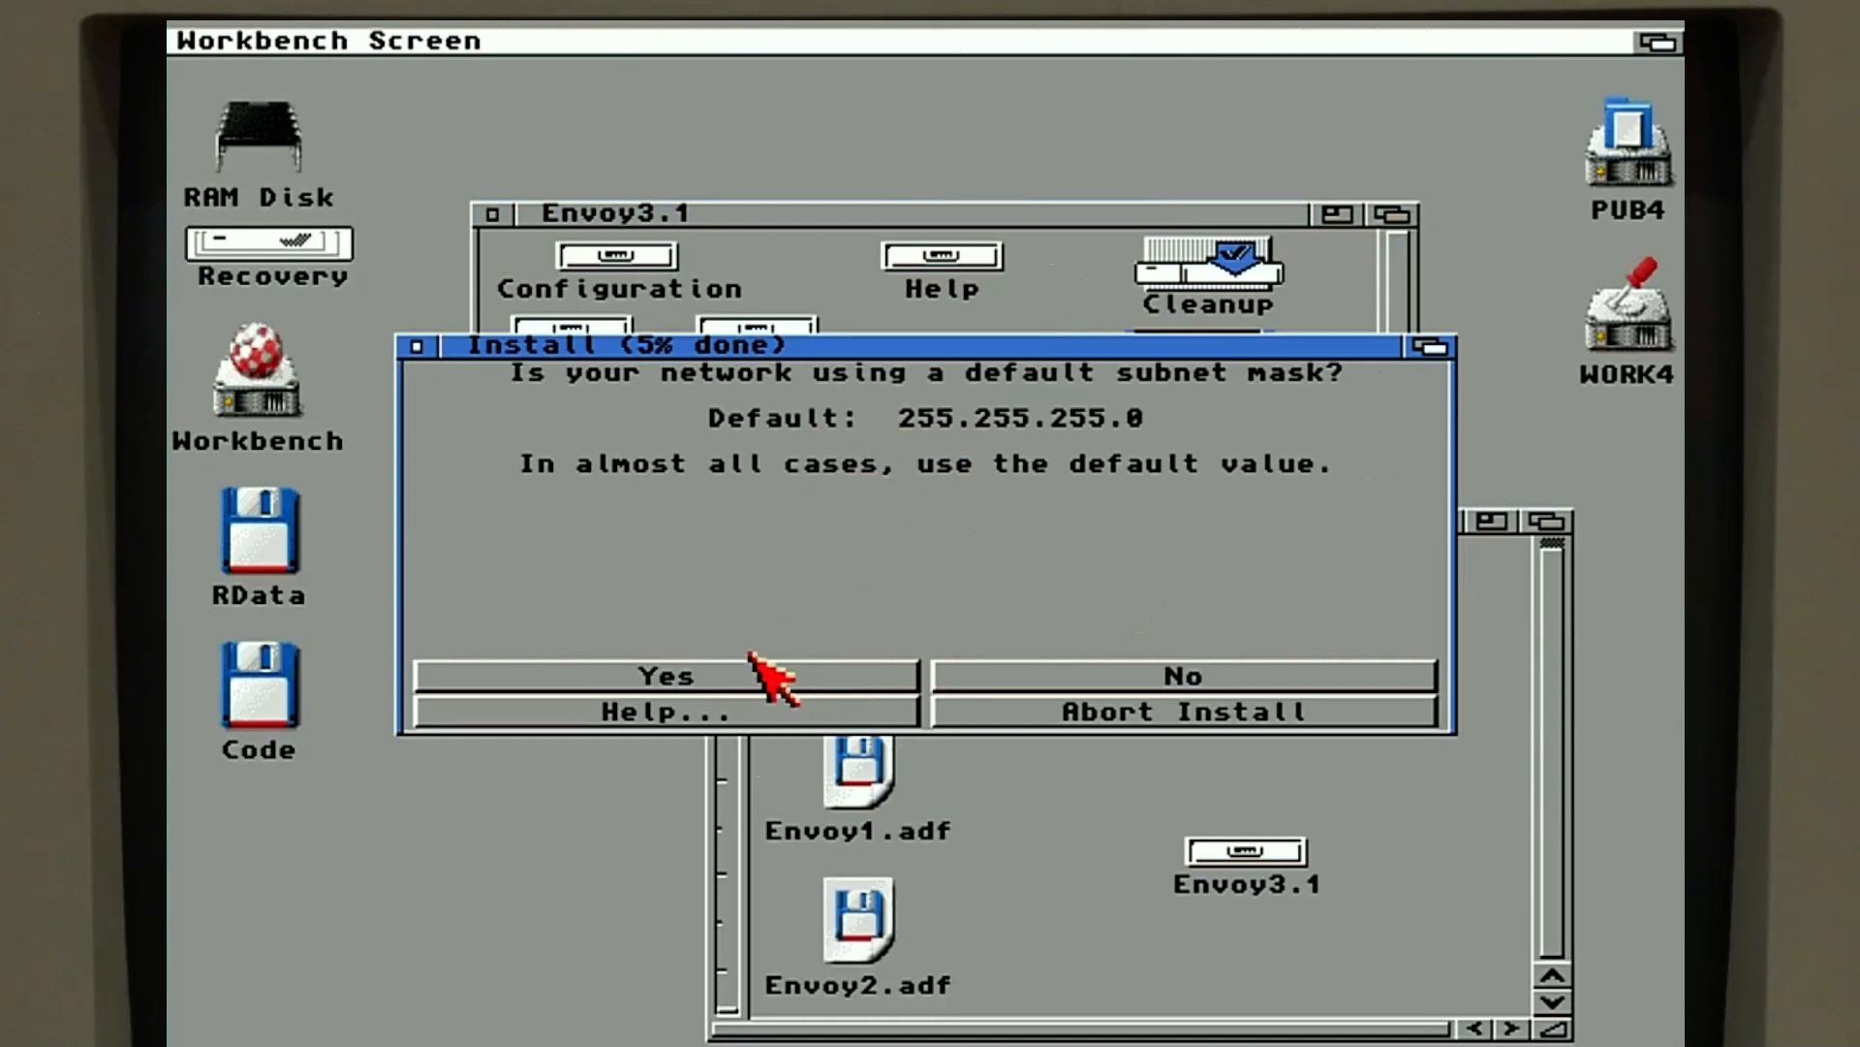
{"action": "left_click", "coordinate": [743, 684]}
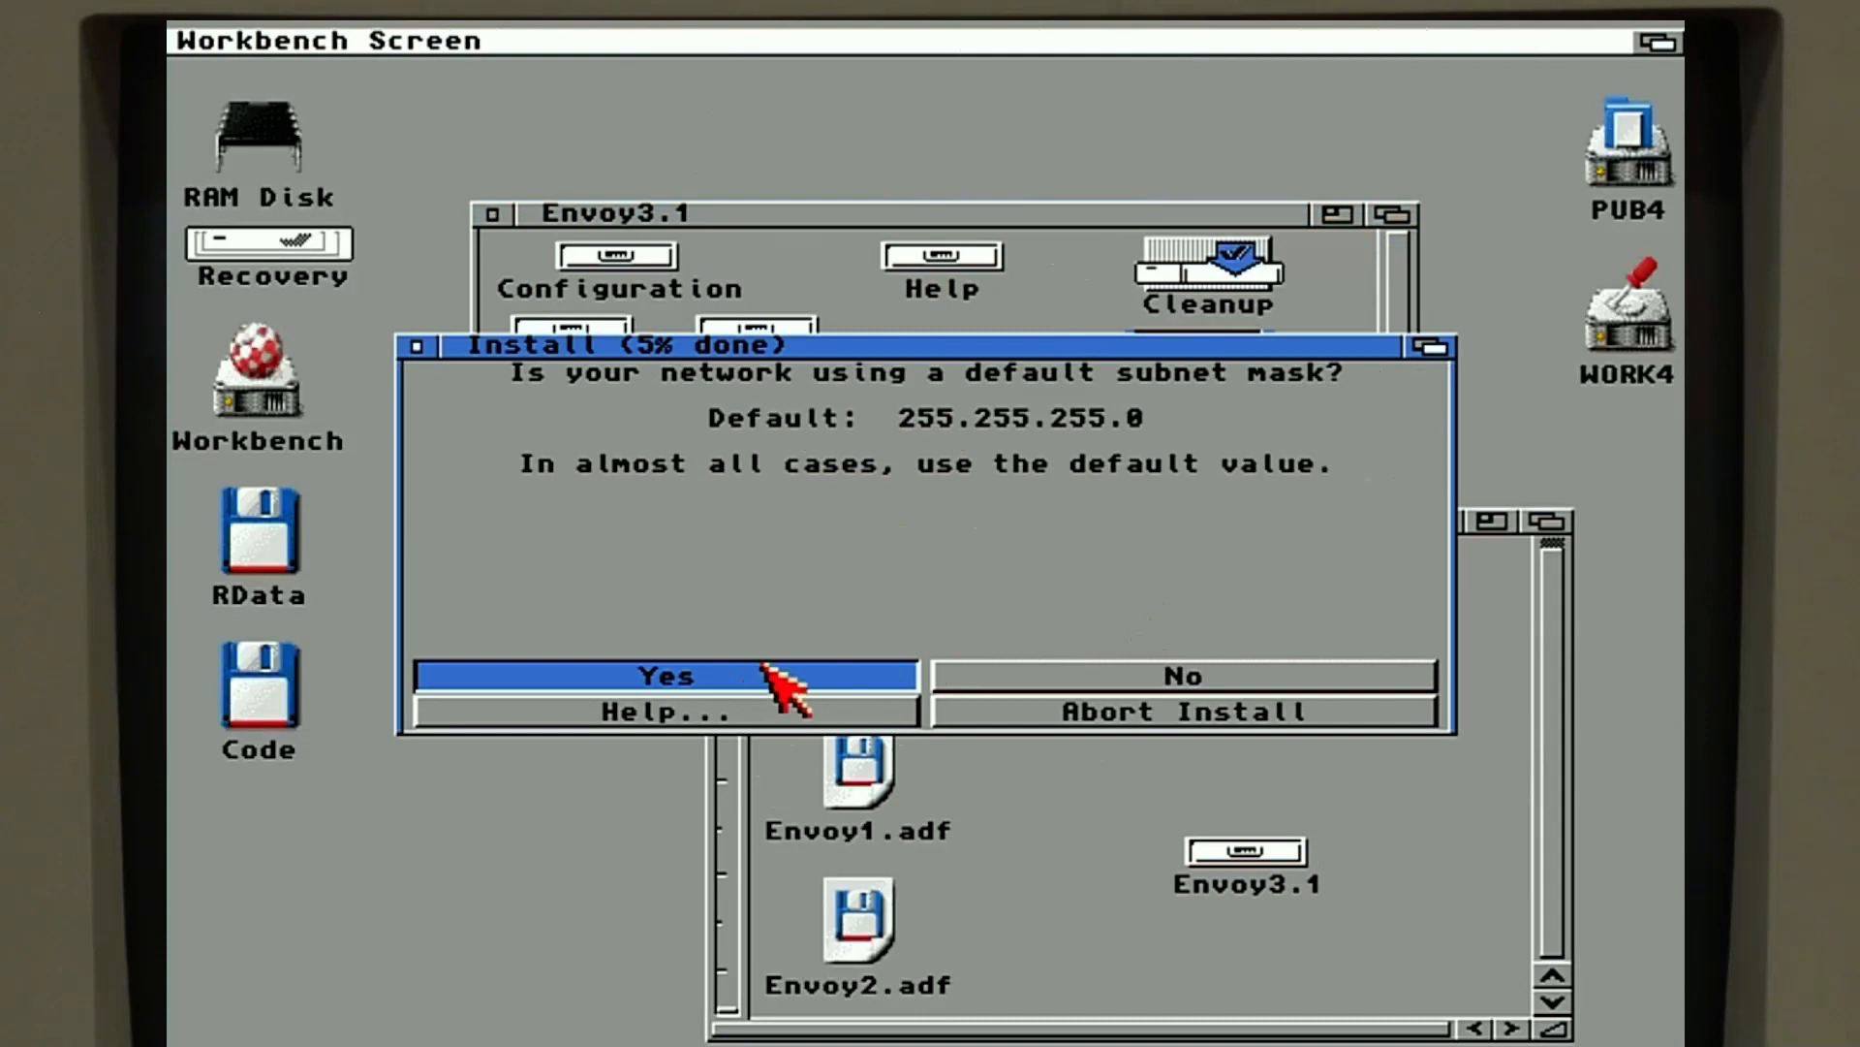
{"action": "left_click", "coordinate": [762, 669]}
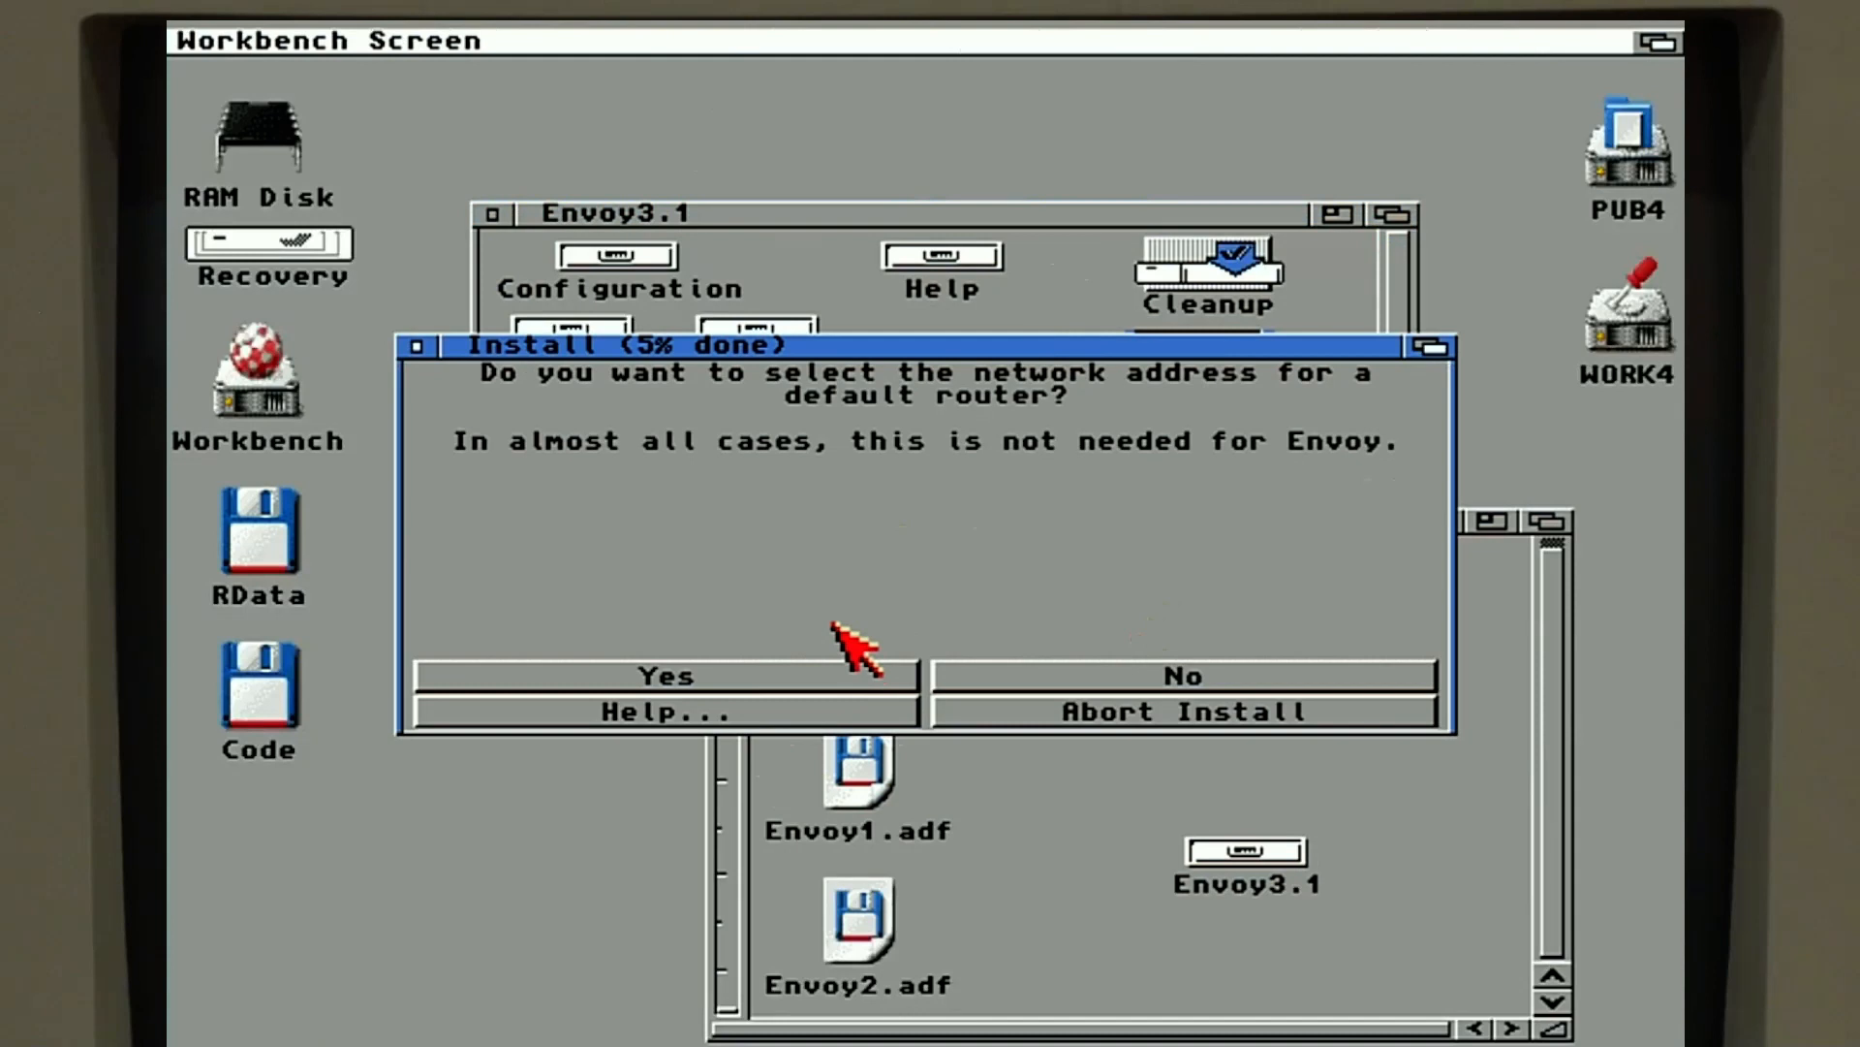
- Finish the Envoy installation without setting a default router or a Realm
{"action": "left_click", "coordinate": [1000, 669]}
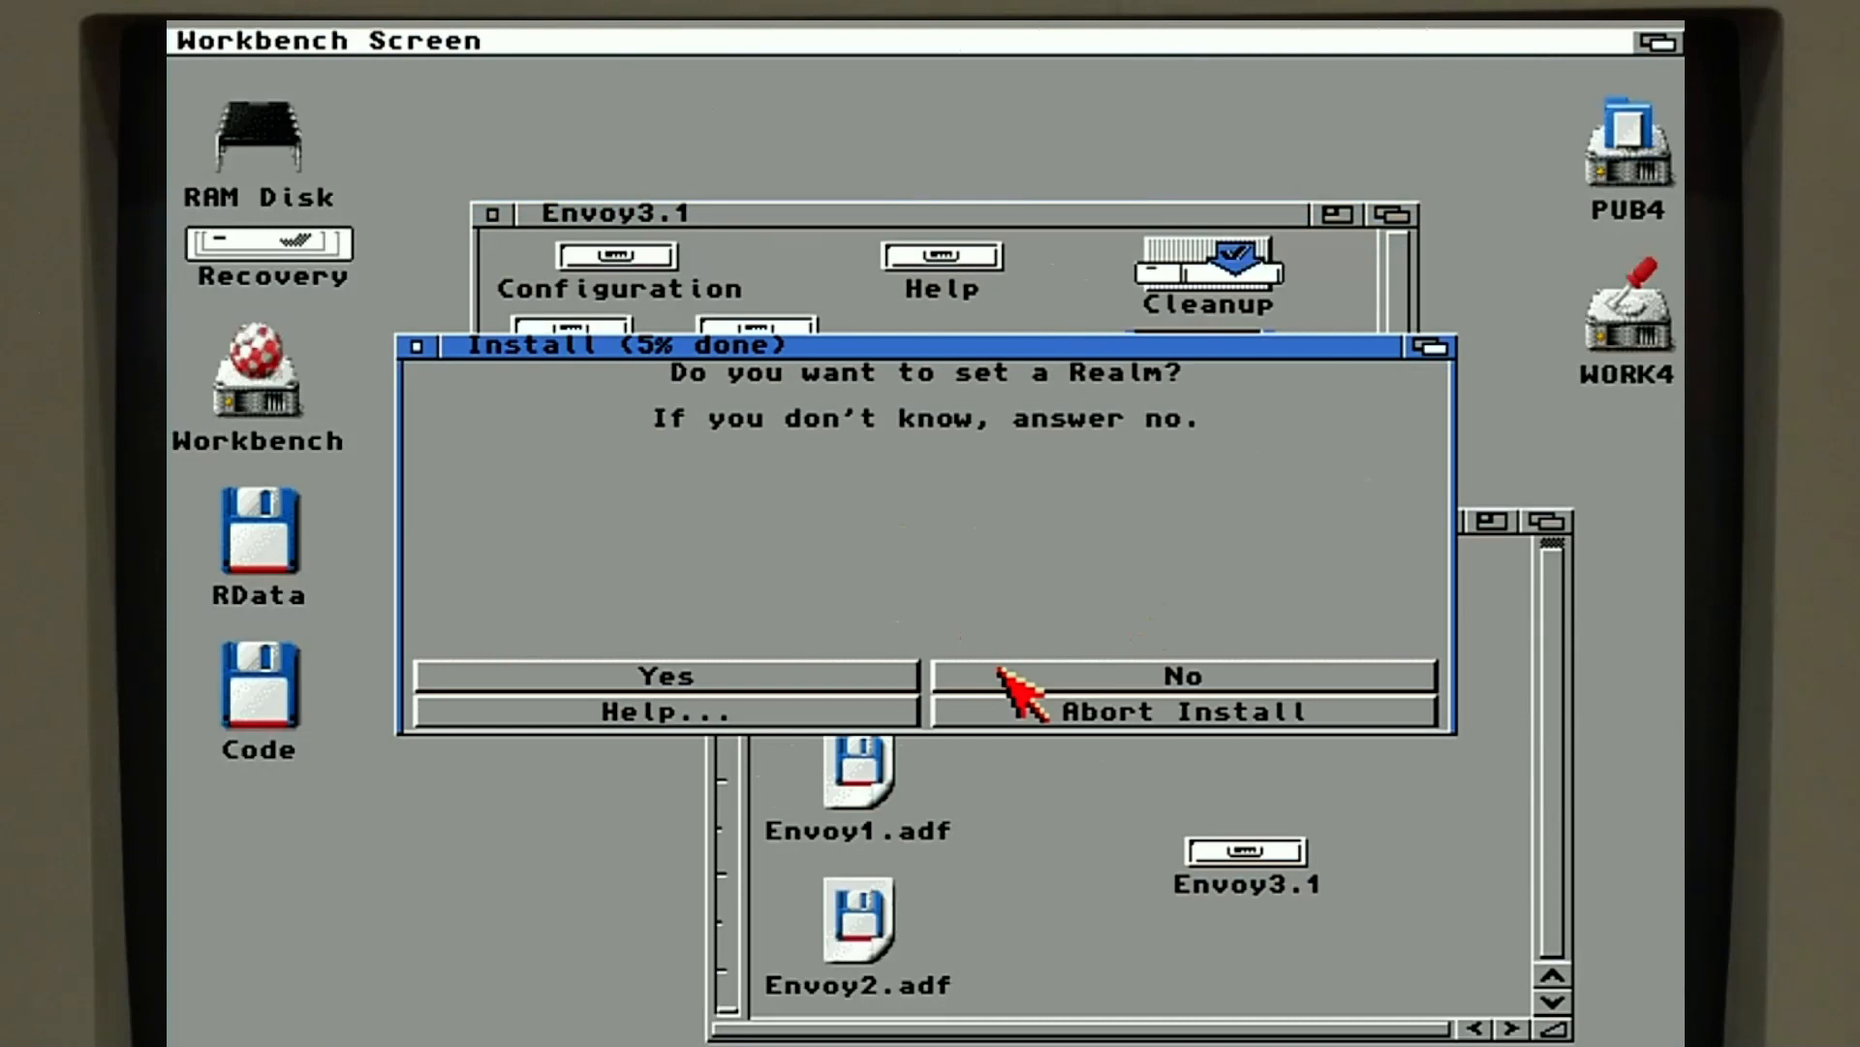
{"action": "left_click", "coordinate": [1003, 672]}
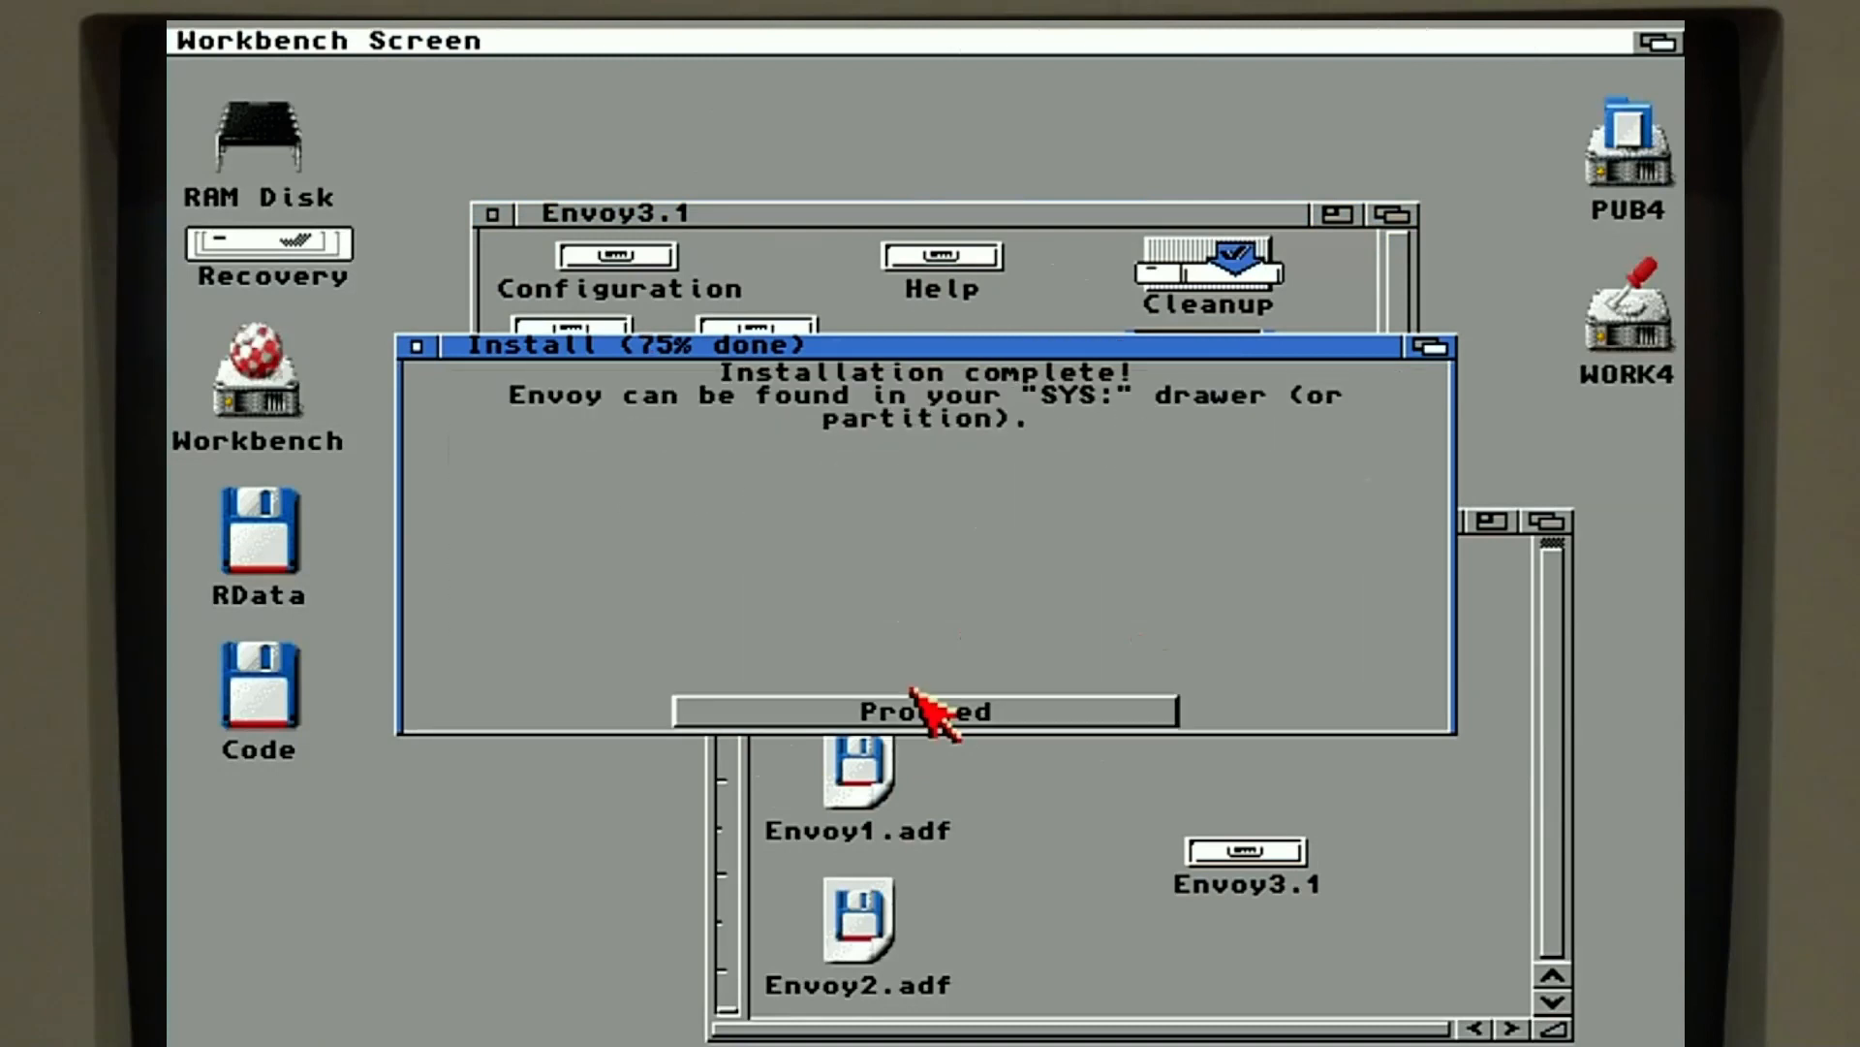
{"action": "left_click", "coordinate": [865, 713]}
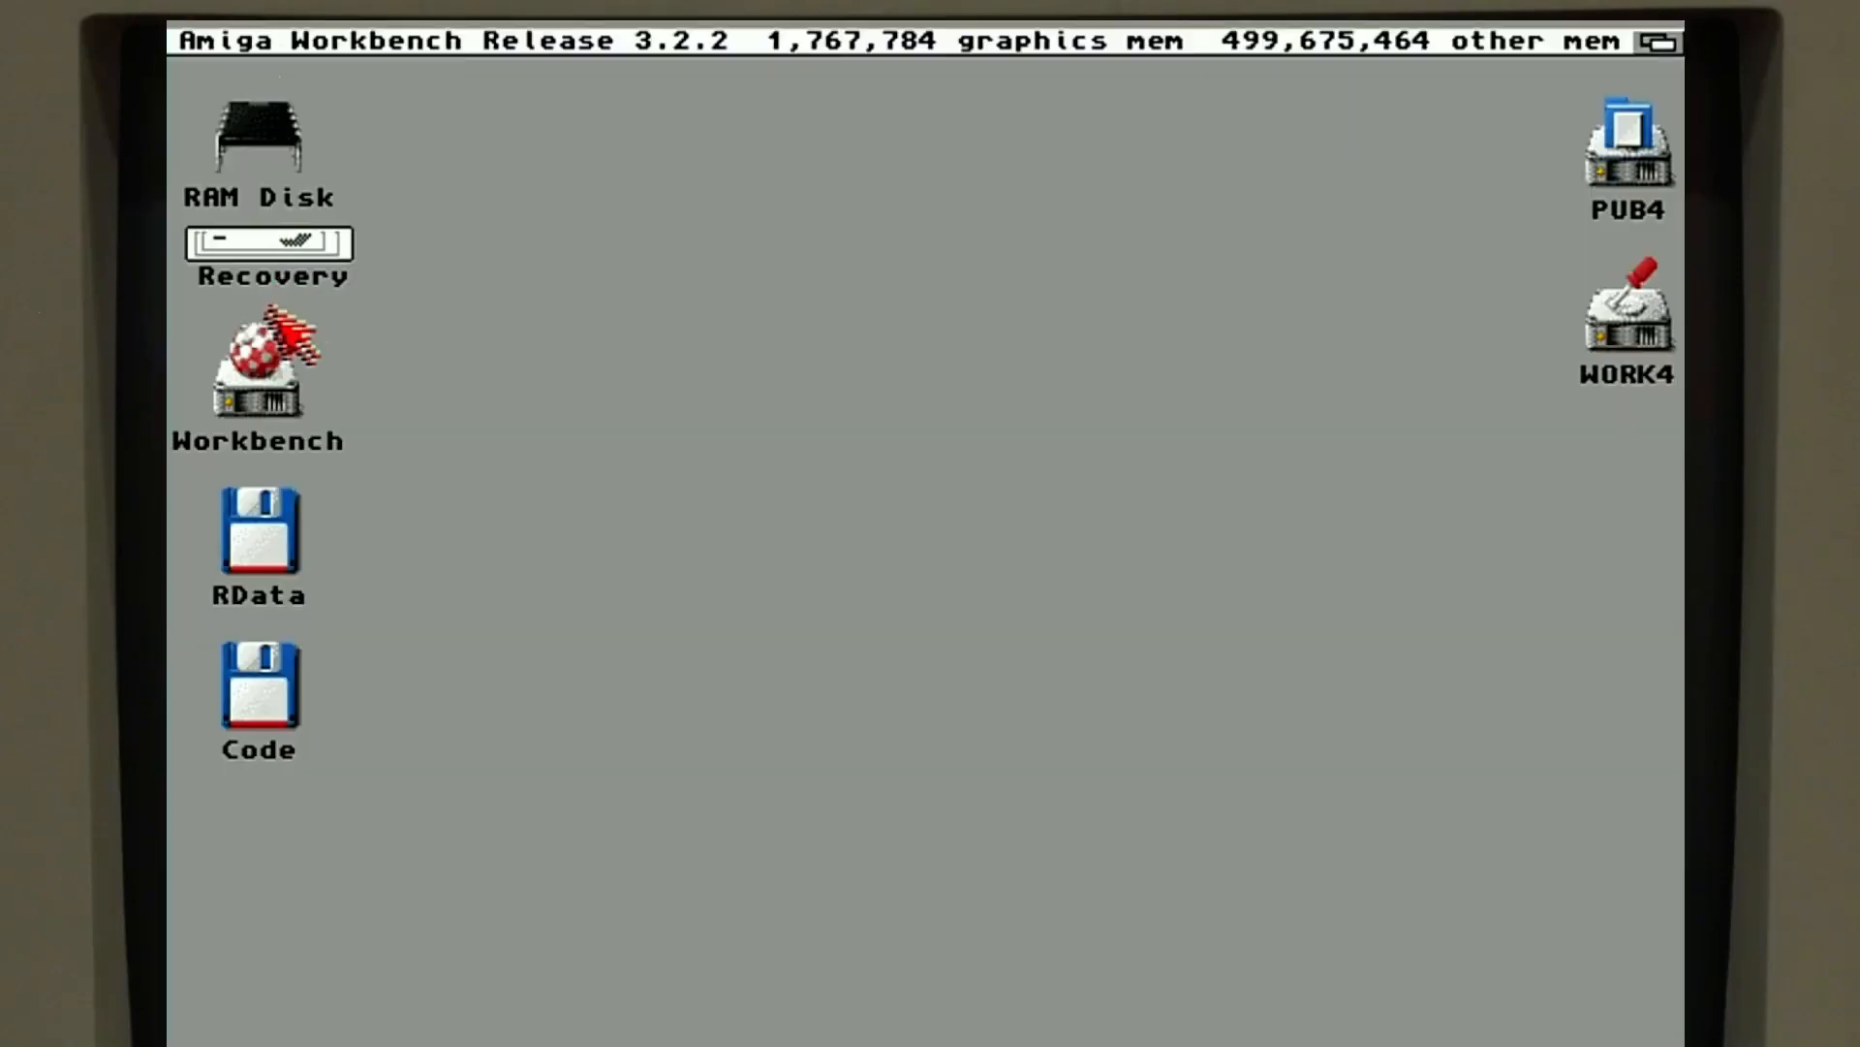
- Inspect the Workbench volume's WBStartup drawer for the Envoy Accounts Manager and Services Manager startup items, and close the drawer
{"action": "double_click", "coordinate": [277, 397]}
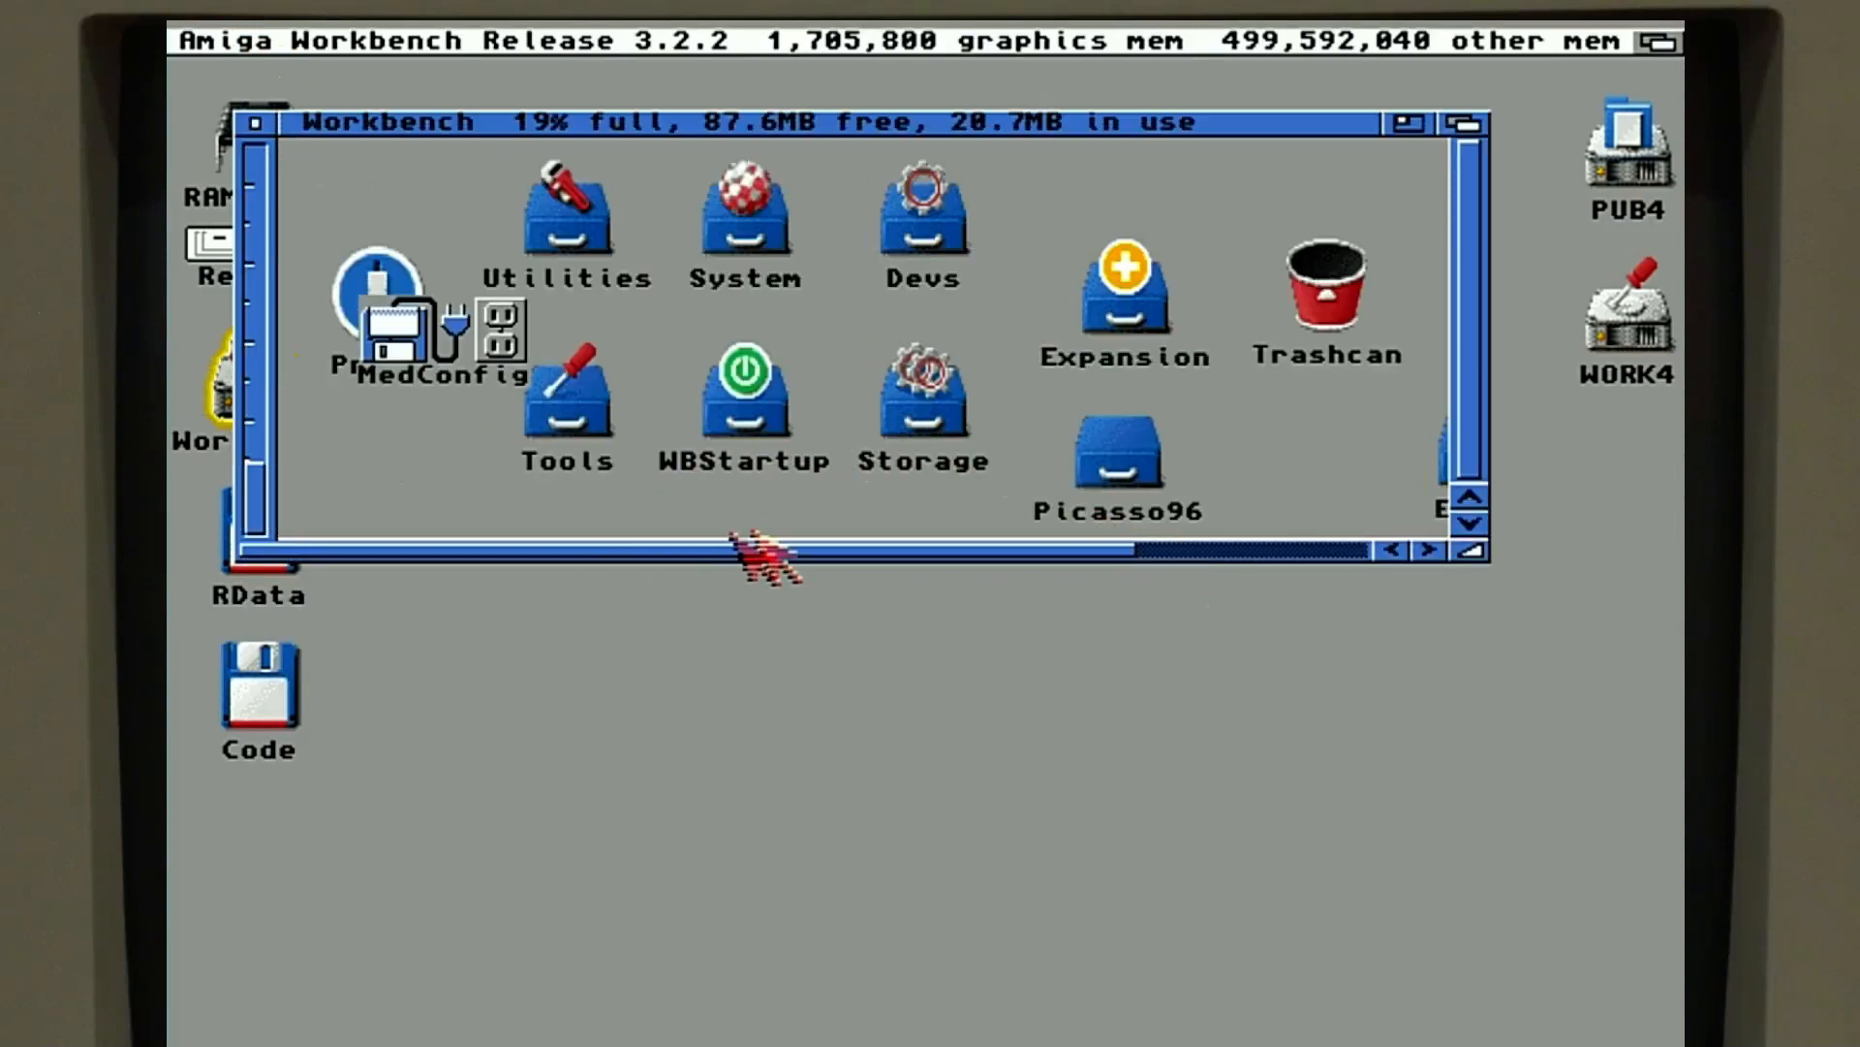
{"action": "left_click_drag", "start_coordinate": [1465, 549], "coordinate": [1637, 559]}
{"action": "double_click", "coordinate": [760, 416]}
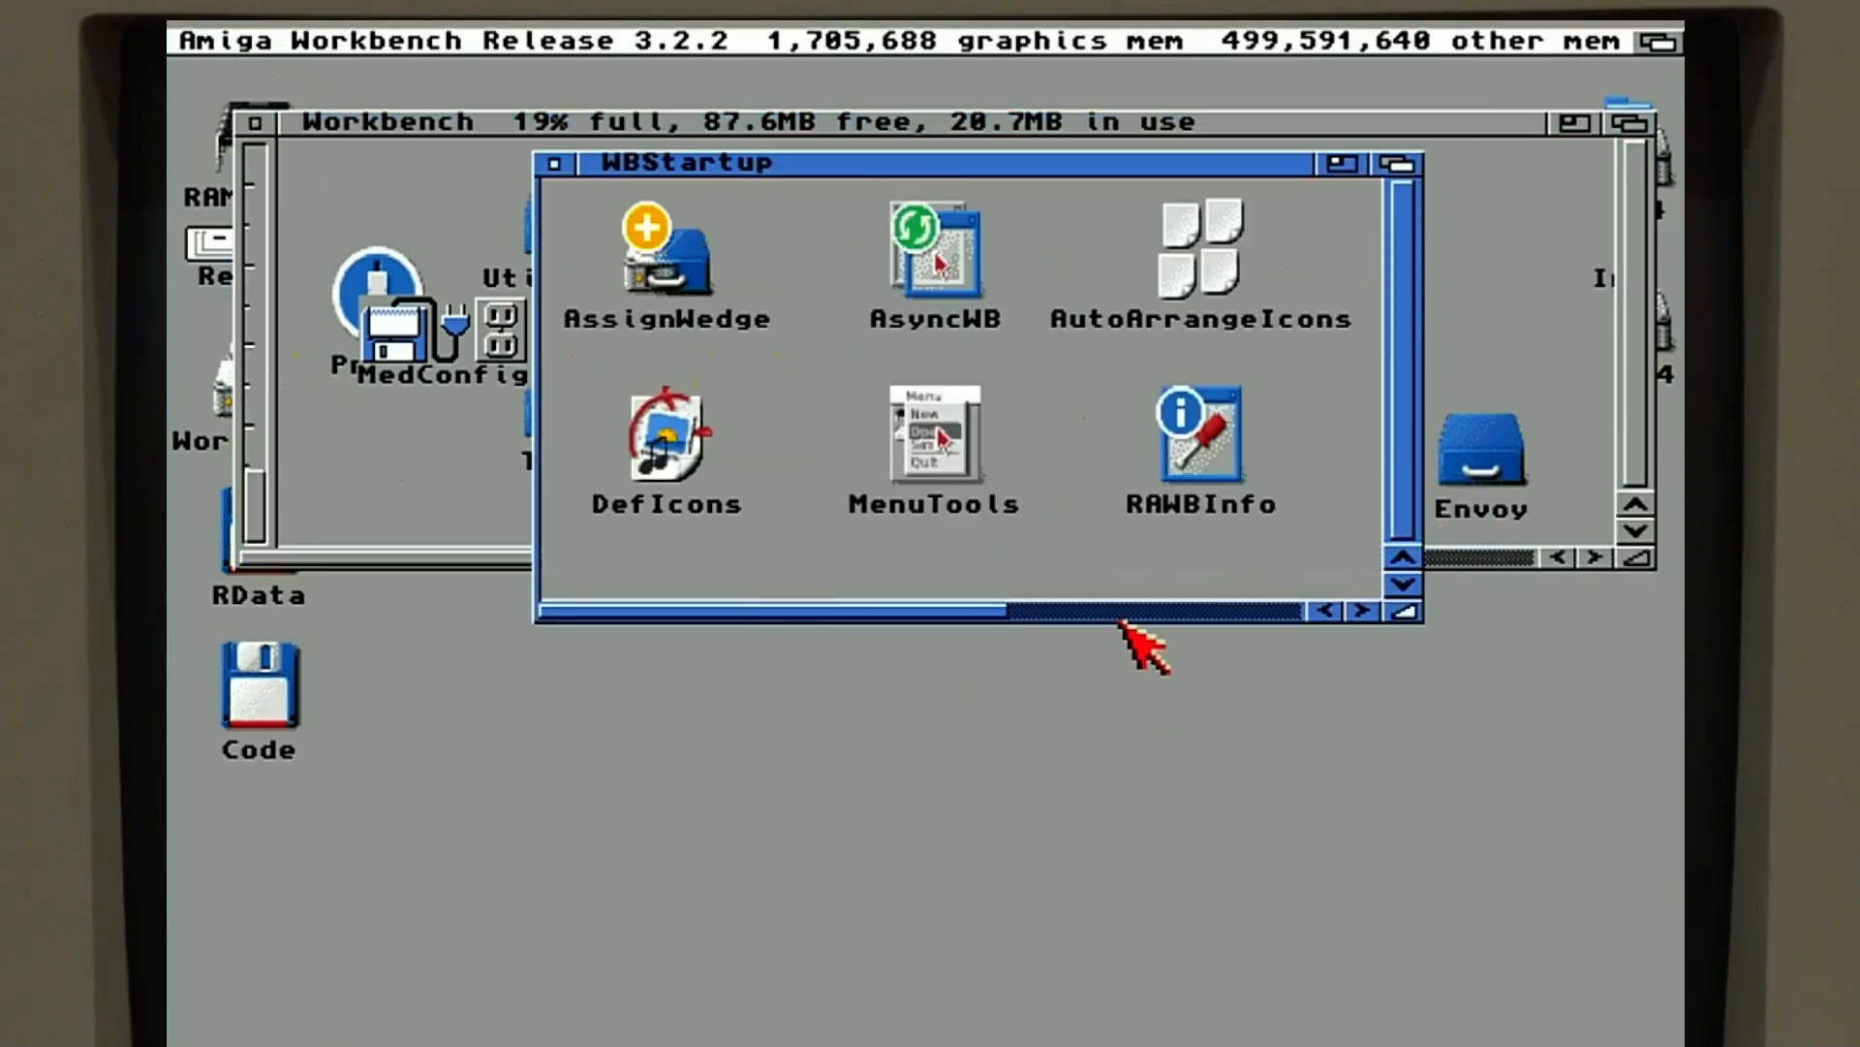
{"action": "left_click", "coordinate": [1129, 611]}
{"action": "left_click_drag", "start_coordinate": [1225, 428], "coordinate": [979, 207]}
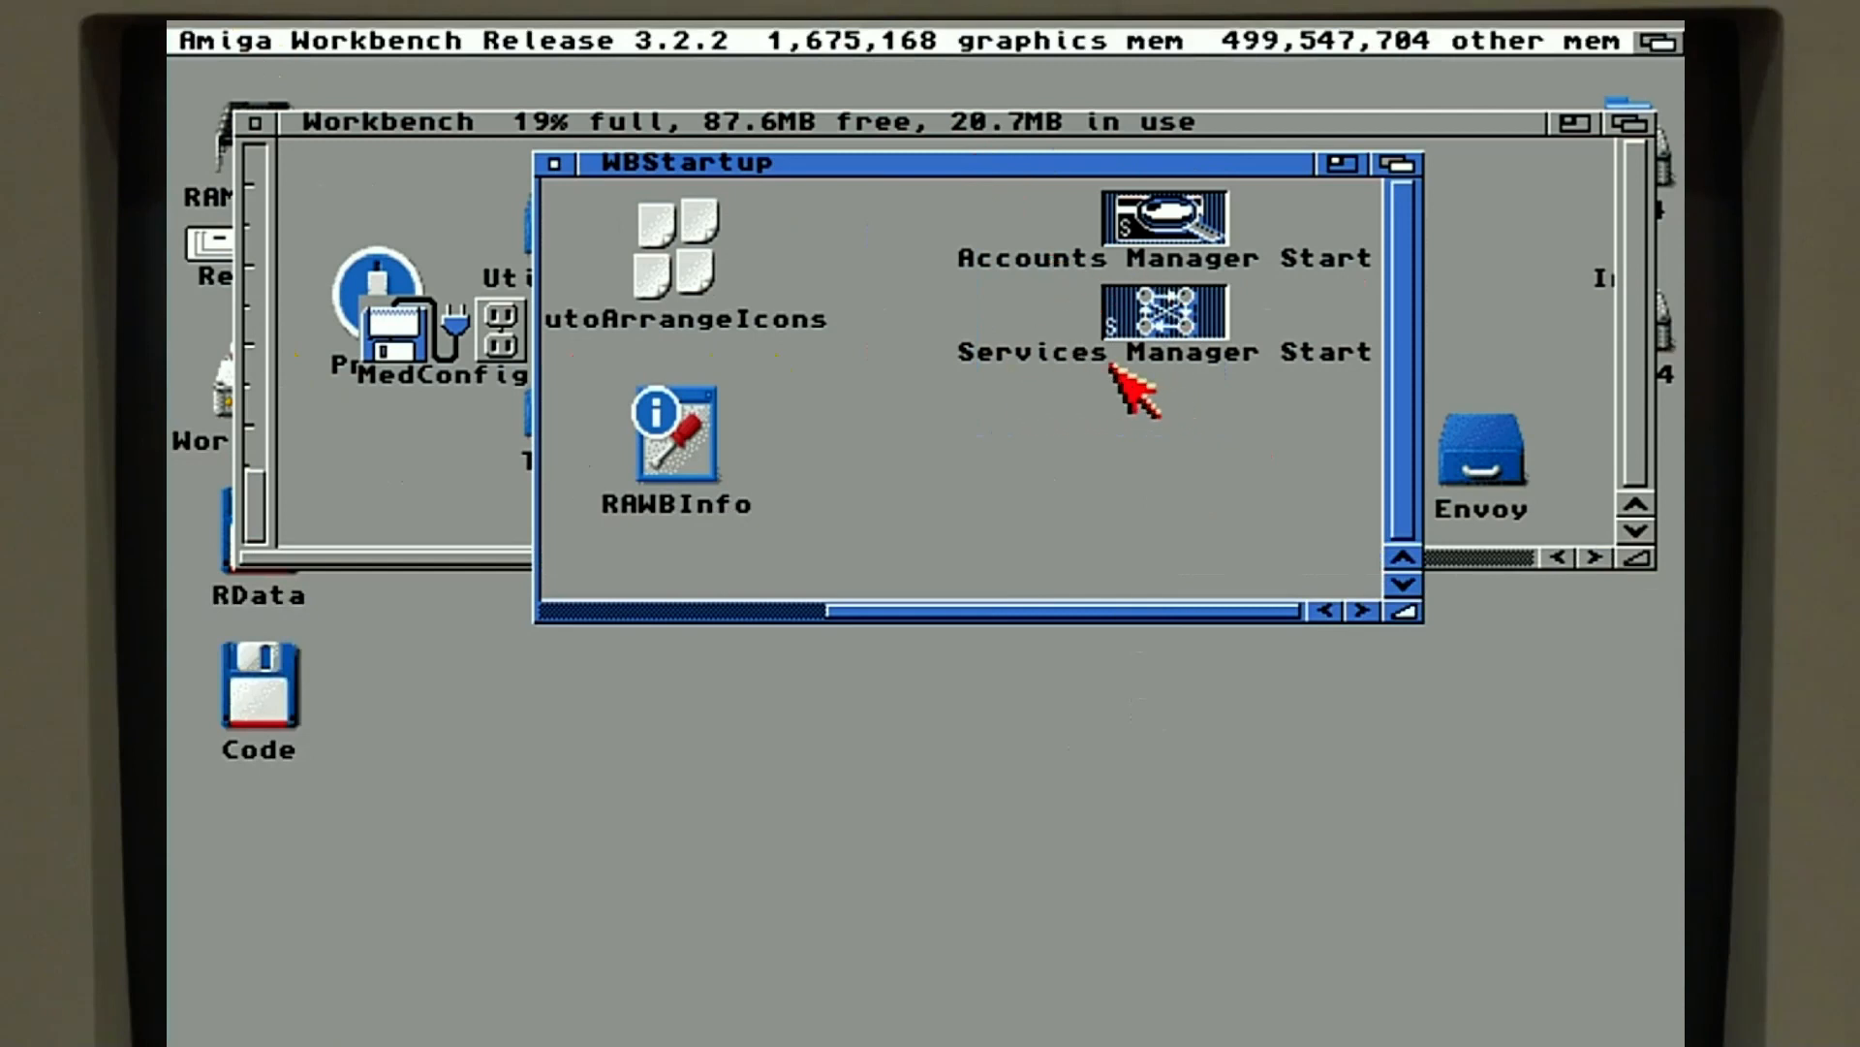
{"action": "left_click", "coordinate": [967, 231]}
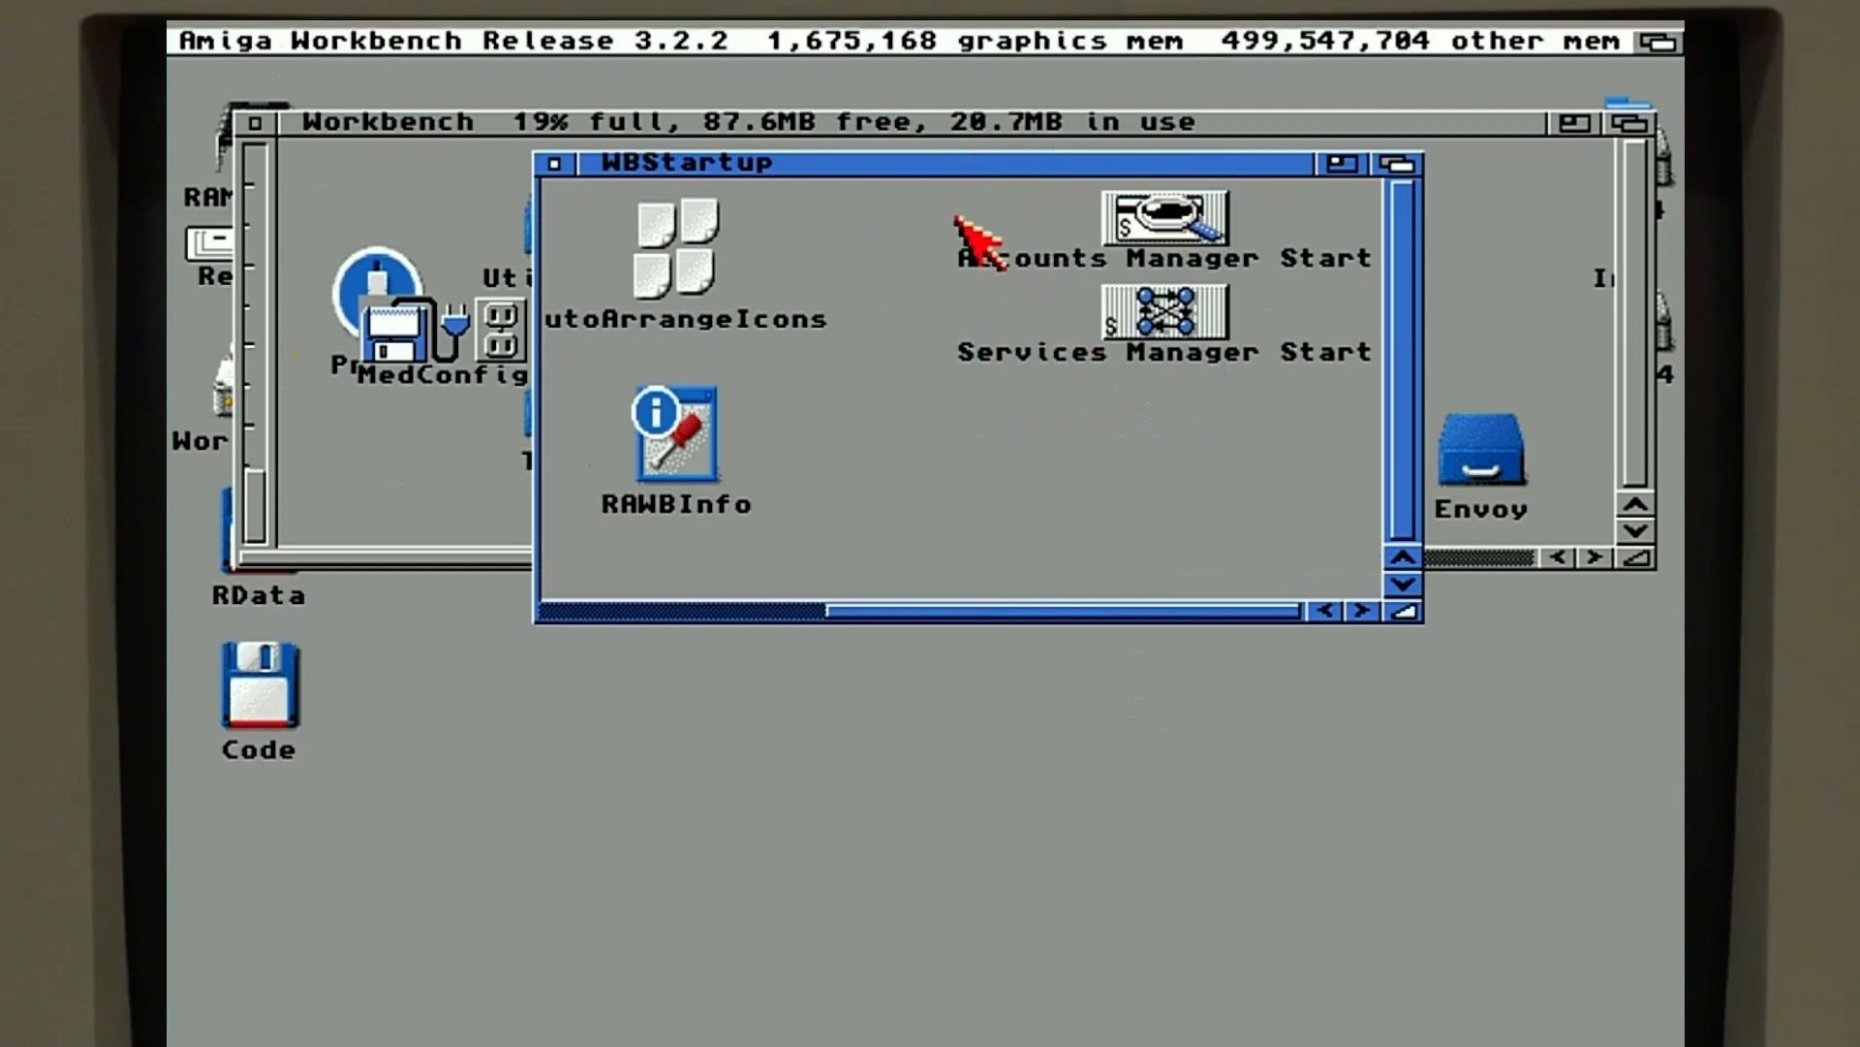
{"action": "left_click_drag", "start_coordinate": [925, 191], "coordinate": [1275, 398]}
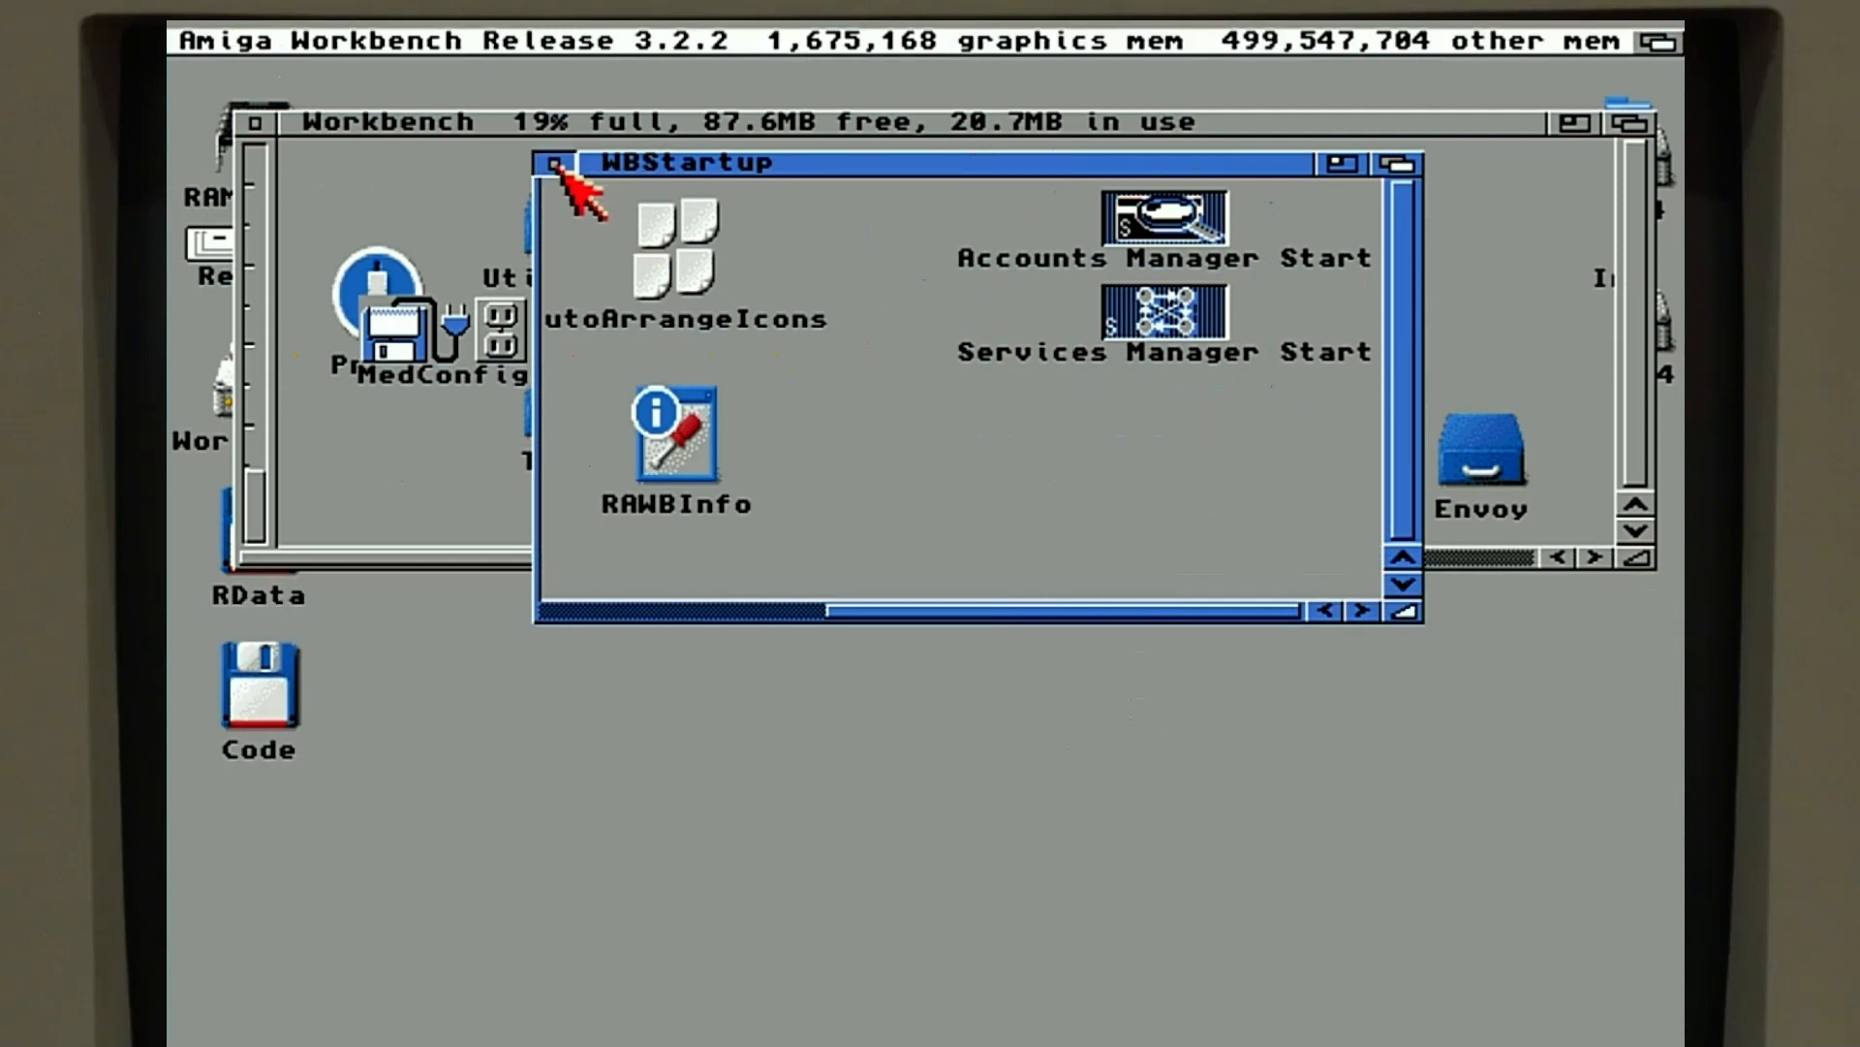
{"action": "left_click", "coordinate": [555, 164]}
- Open the Configuration drawer inside the Envoy drawer and enlarge and reposition its window to show the configuration tools
{"action": "left_click", "coordinate": [1502, 469]}
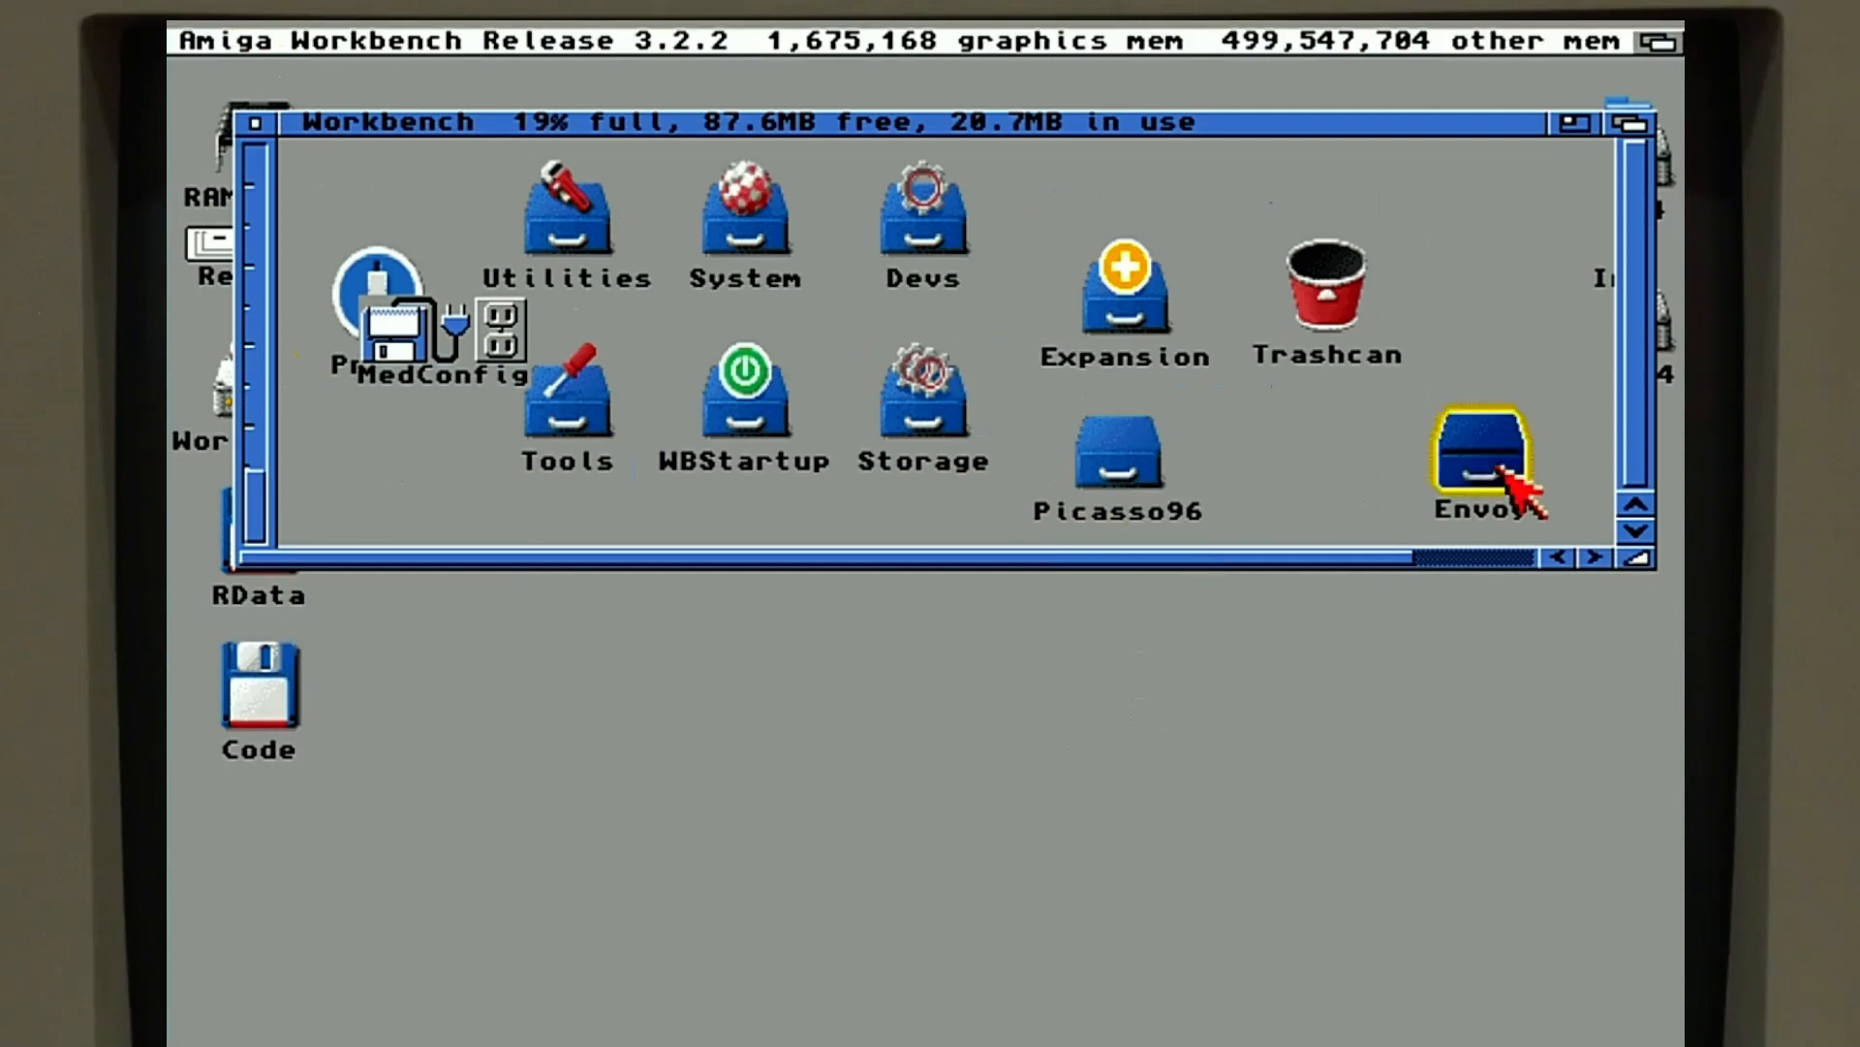
{"action": "left_click", "coordinate": [1526, 494]}
{"action": "left_click_drag", "start_coordinate": [1534, 318], "coordinate": [1676, 850]}
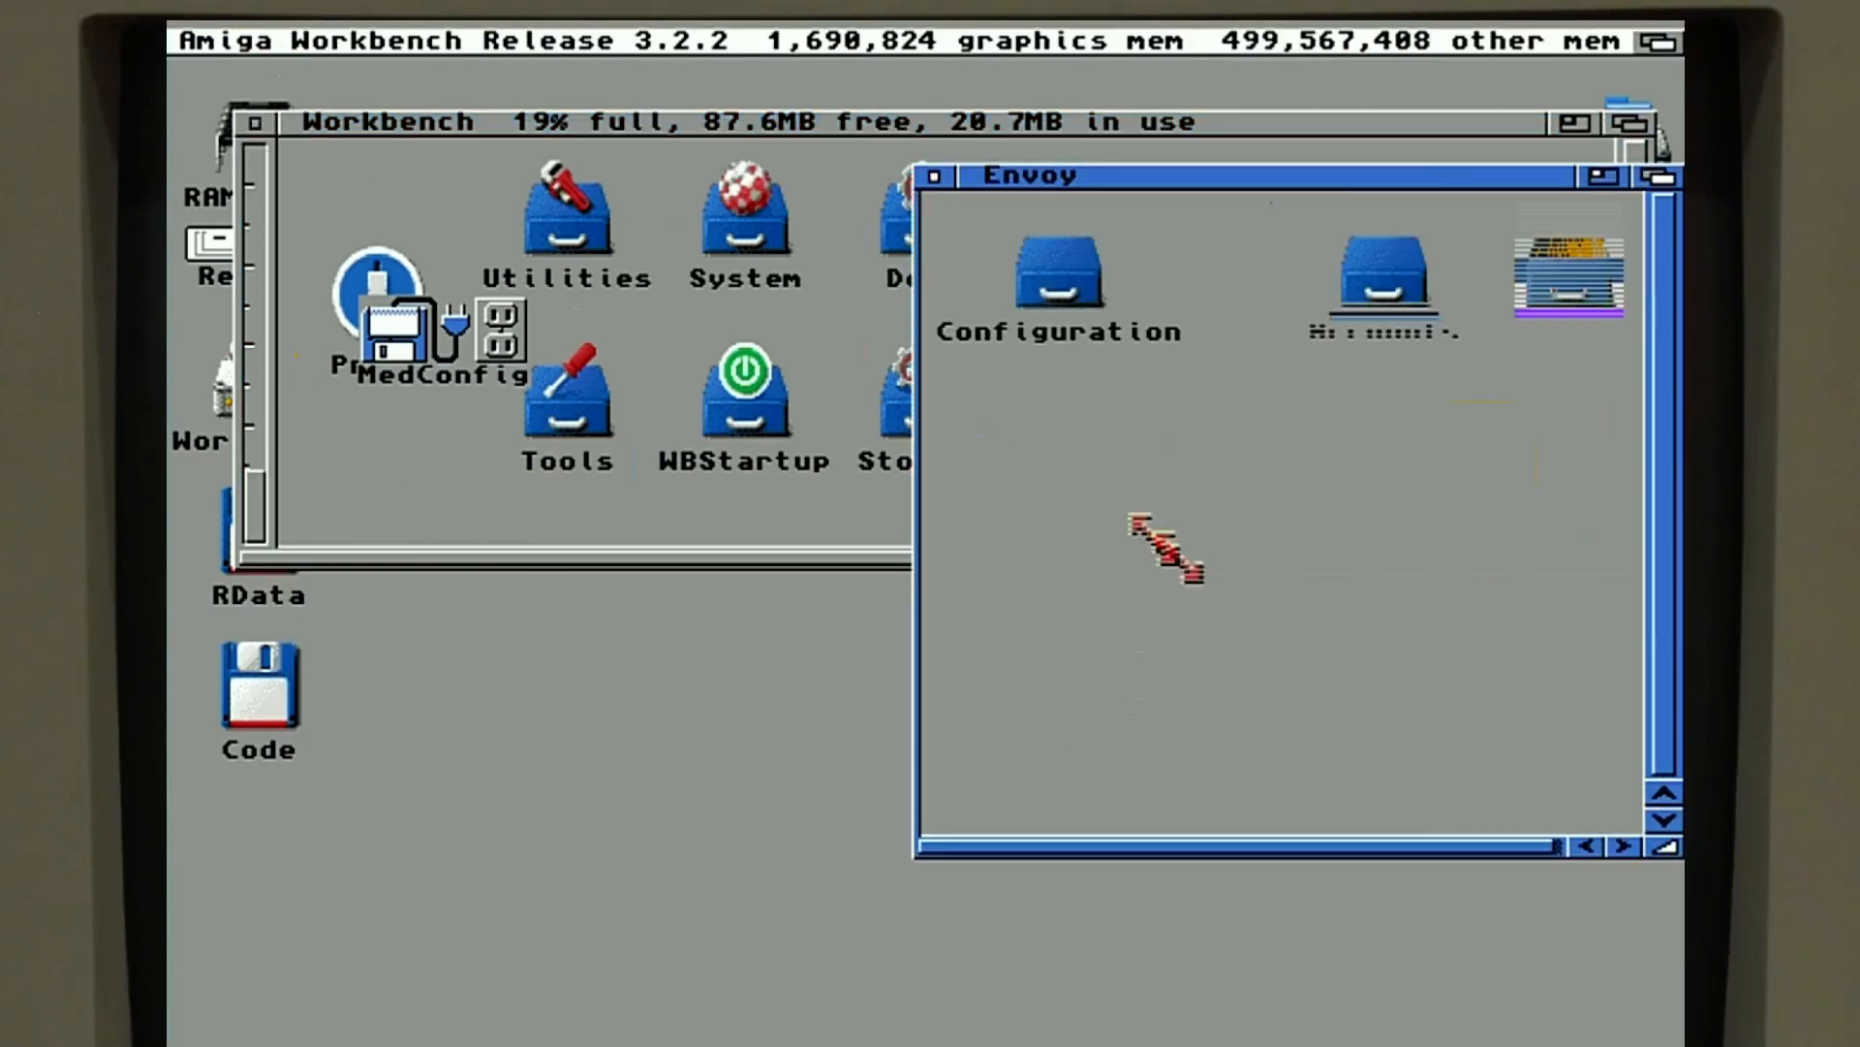
{"action": "double_click", "coordinate": [1077, 291]}
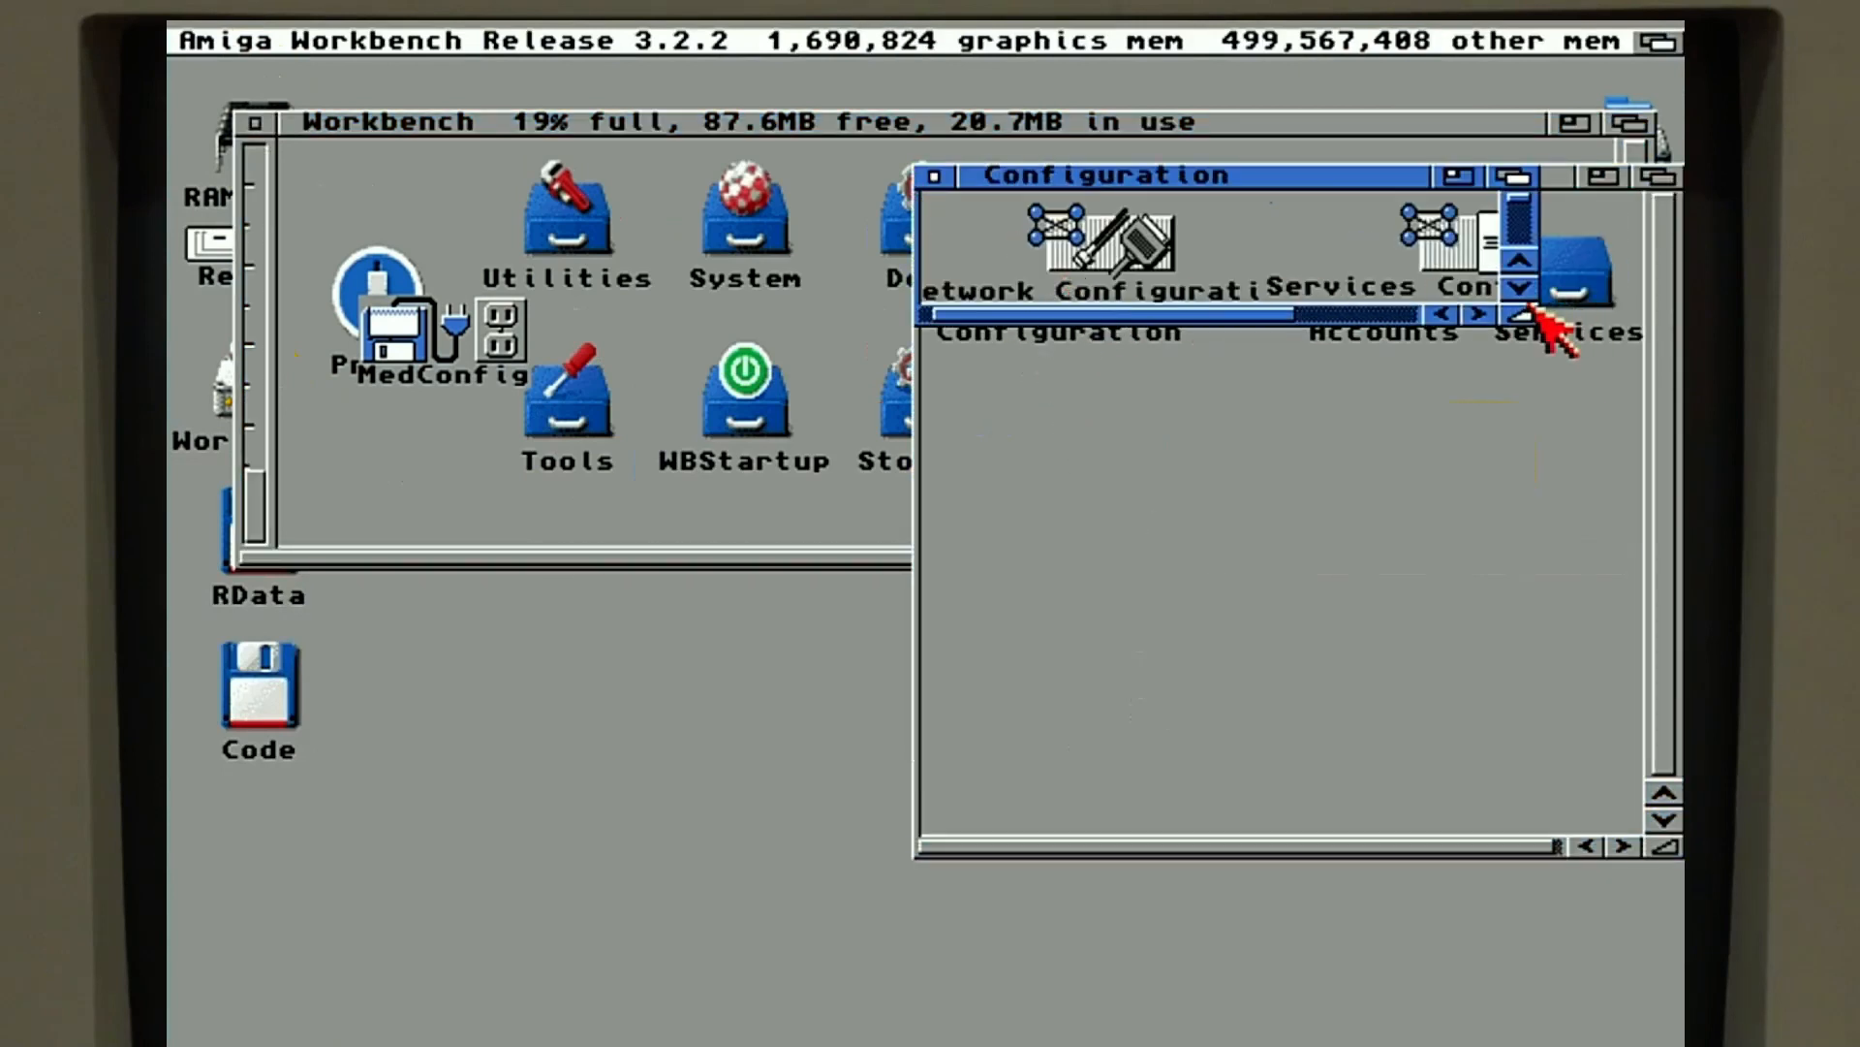
{"action": "left_click_drag", "start_coordinate": [1524, 316], "coordinate": [1669, 1029]}
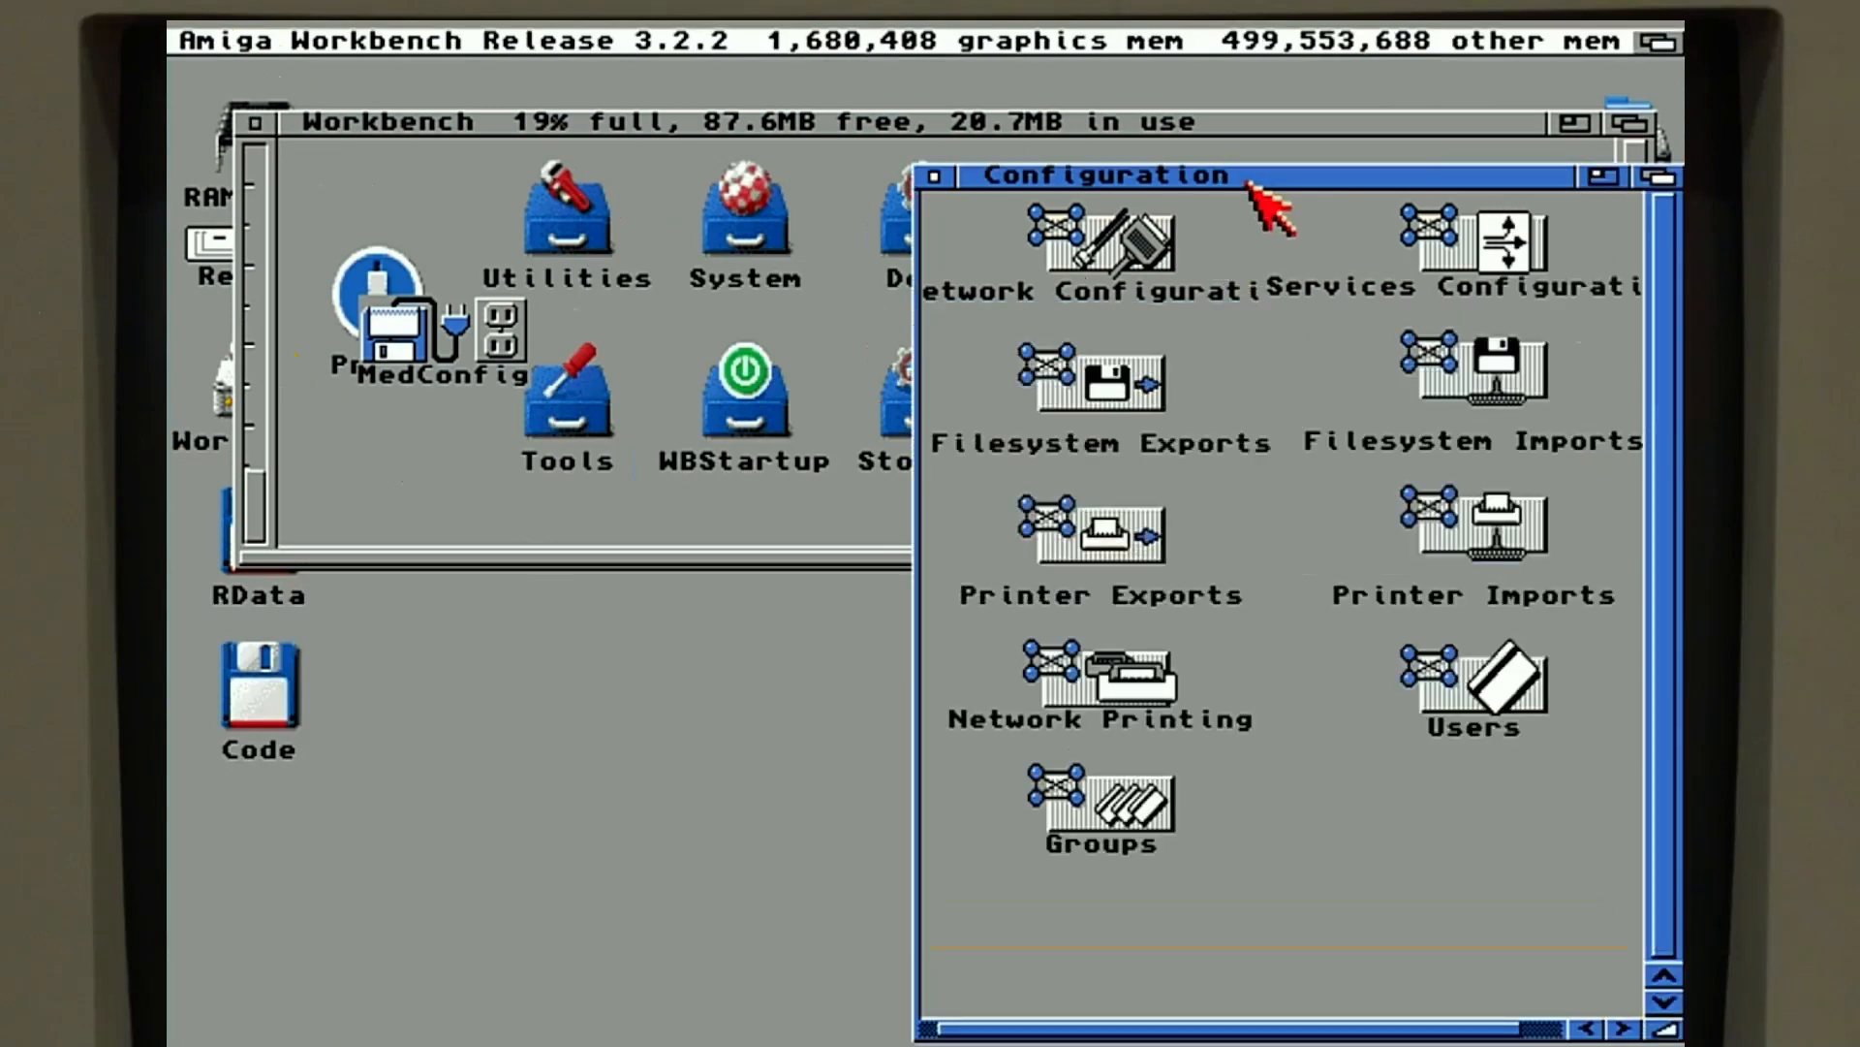
{"action": "left_click_drag", "start_coordinate": [1250, 186], "coordinate": [742, 147]}
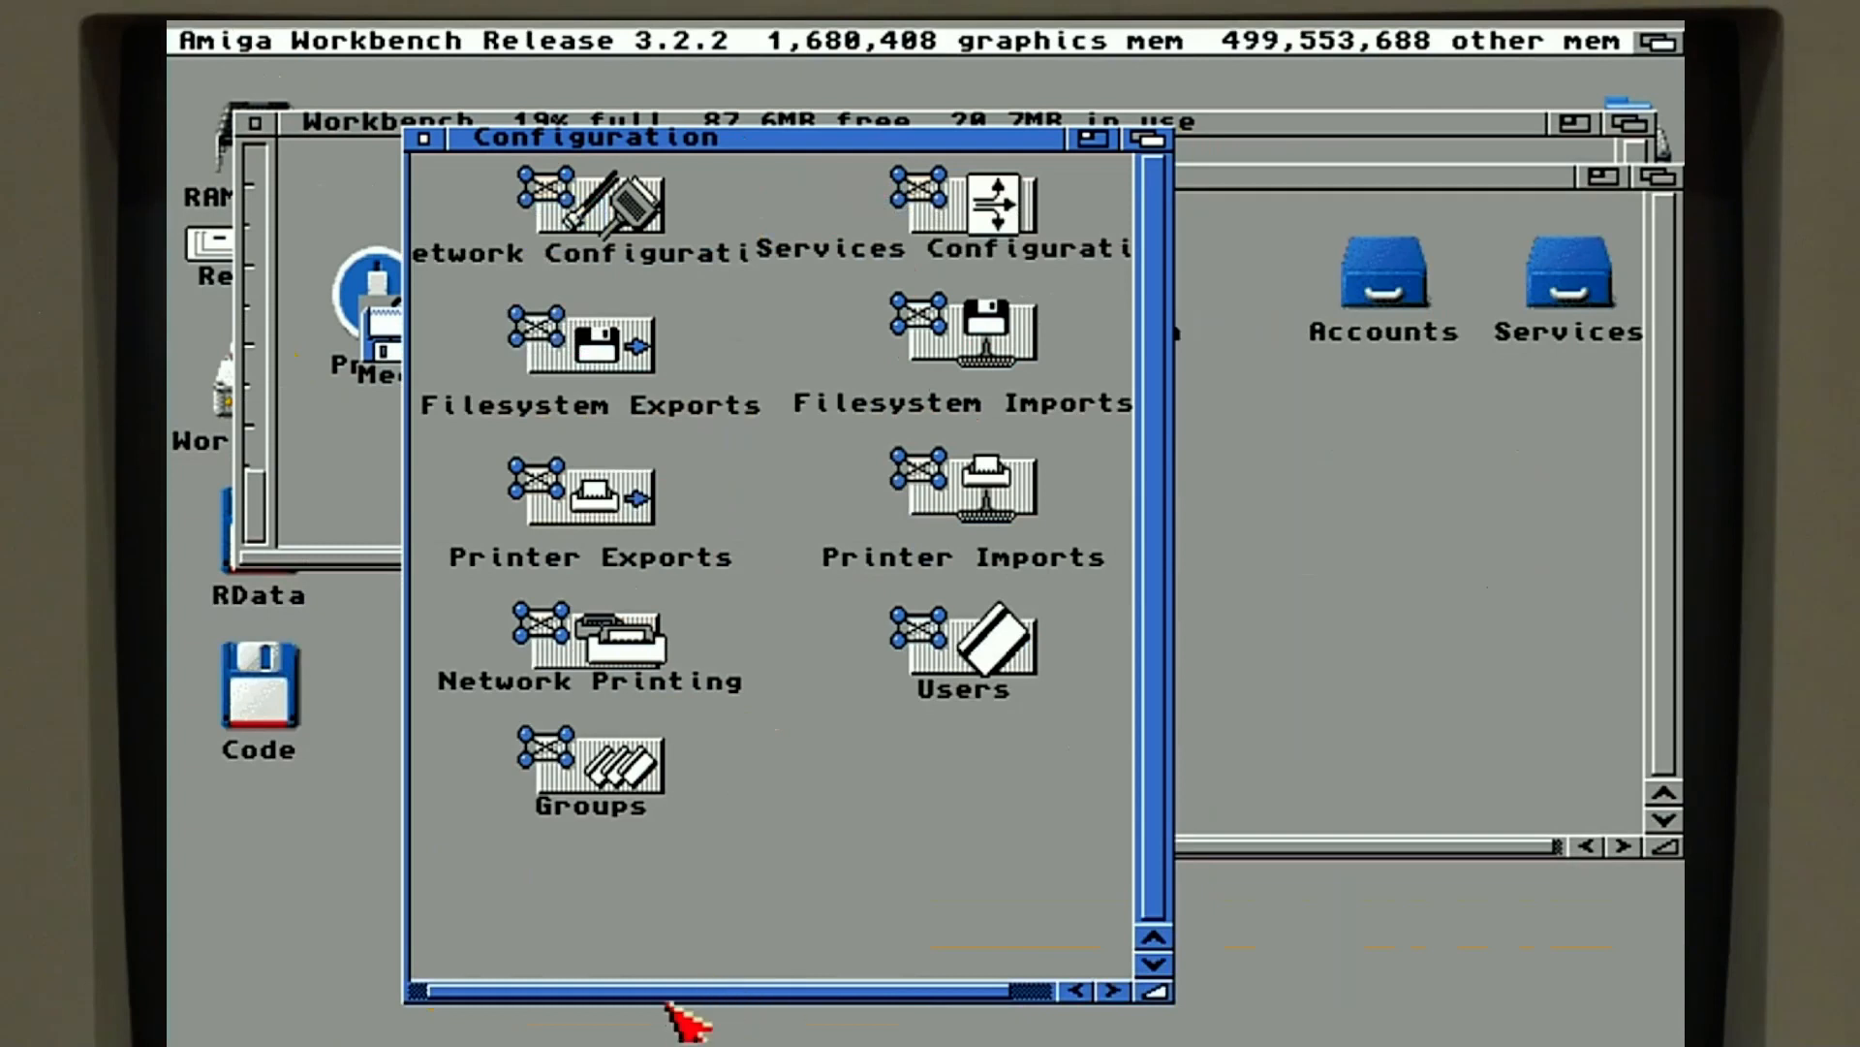
{"action": "left_click_drag", "start_coordinate": [665, 994], "coordinate": [607, 982]}
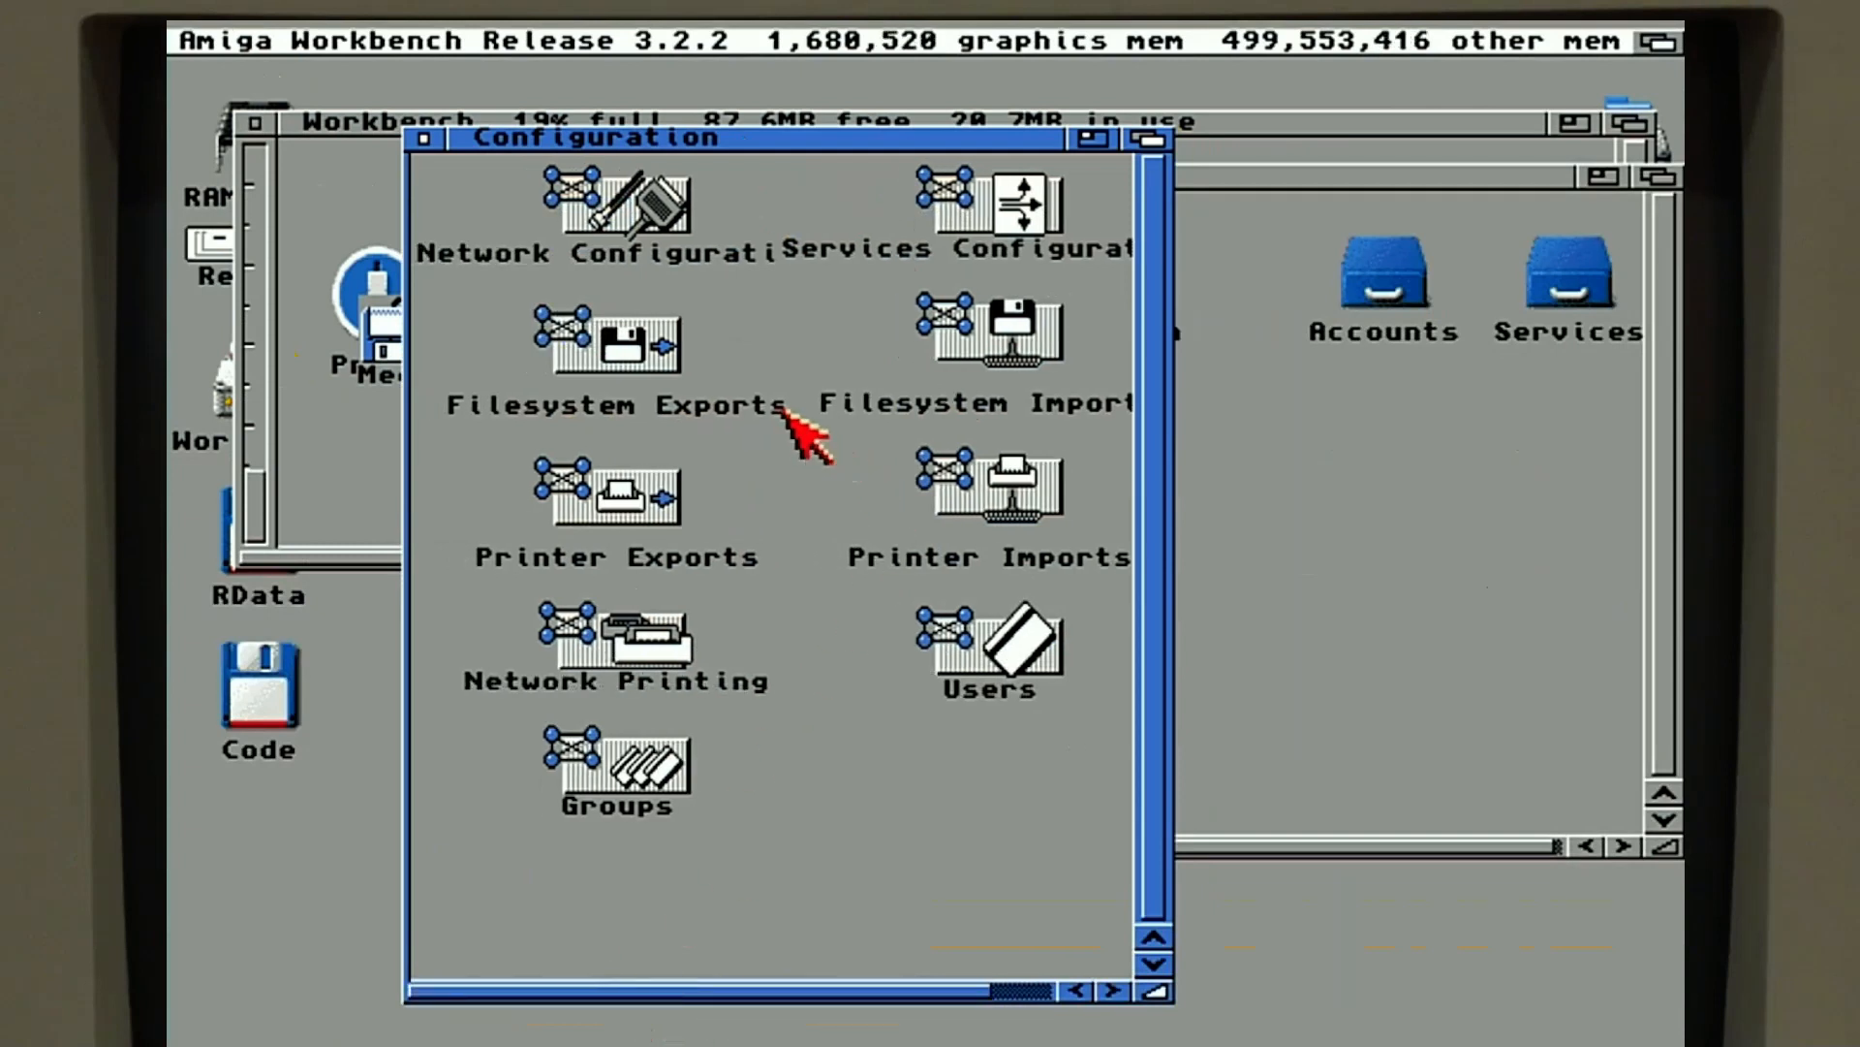
- Open Filesystem Imports, select A4Tower as the host and log in as Admin with the account password
{"action": "double_click", "coordinate": [980, 328]}
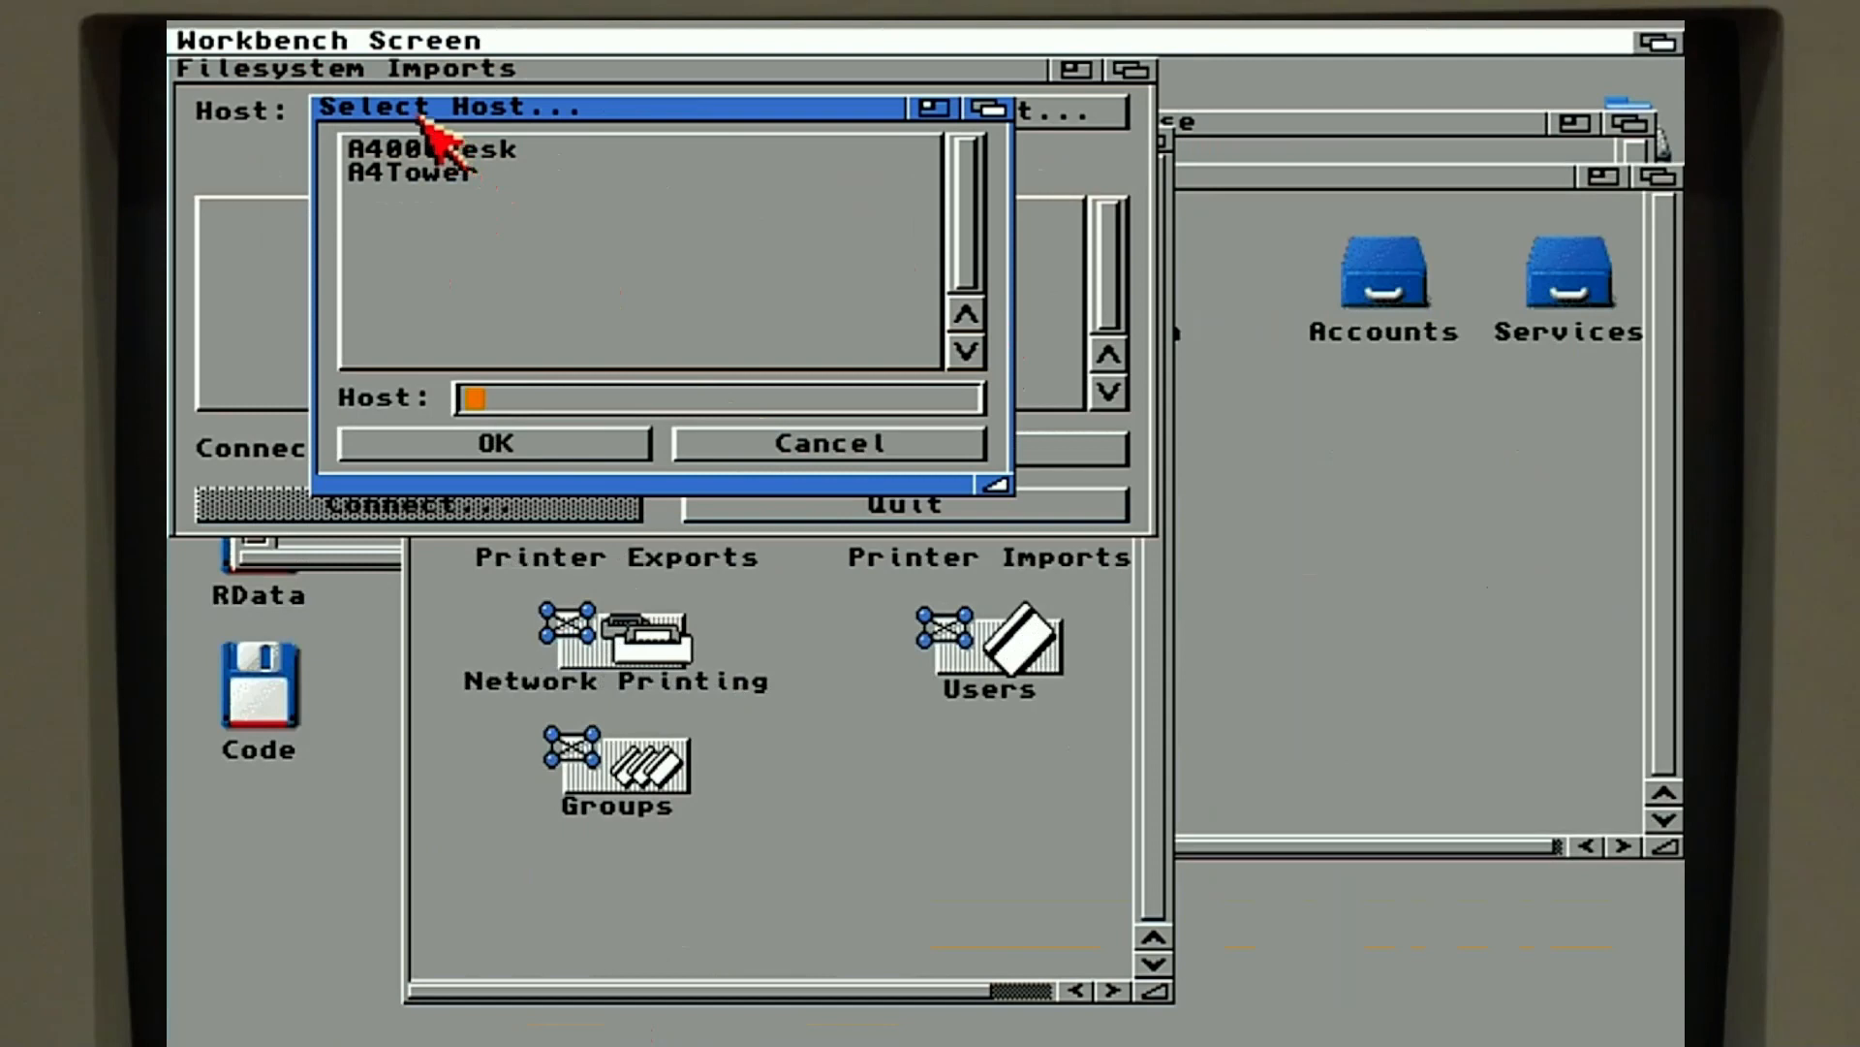
{"action": "left_click", "coordinate": [469, 174]}
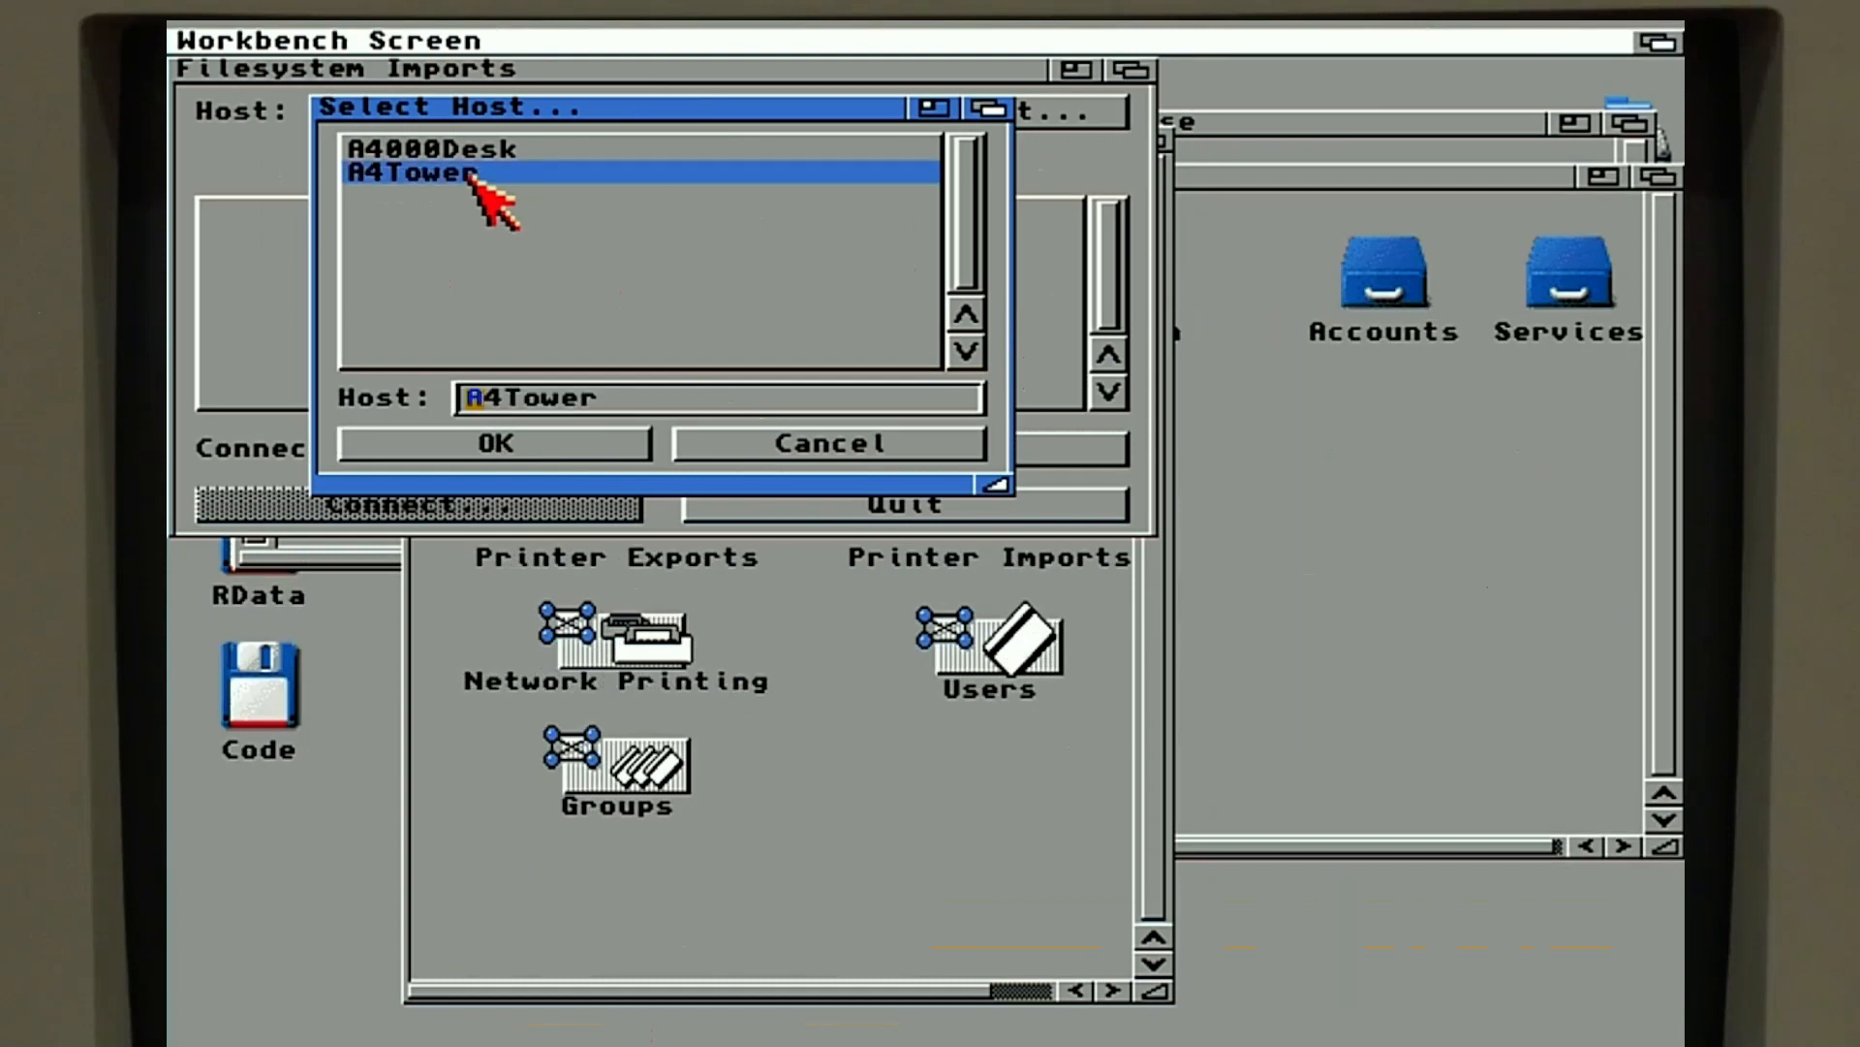
{"action": "left_click", "coordinate": [470, 176]}
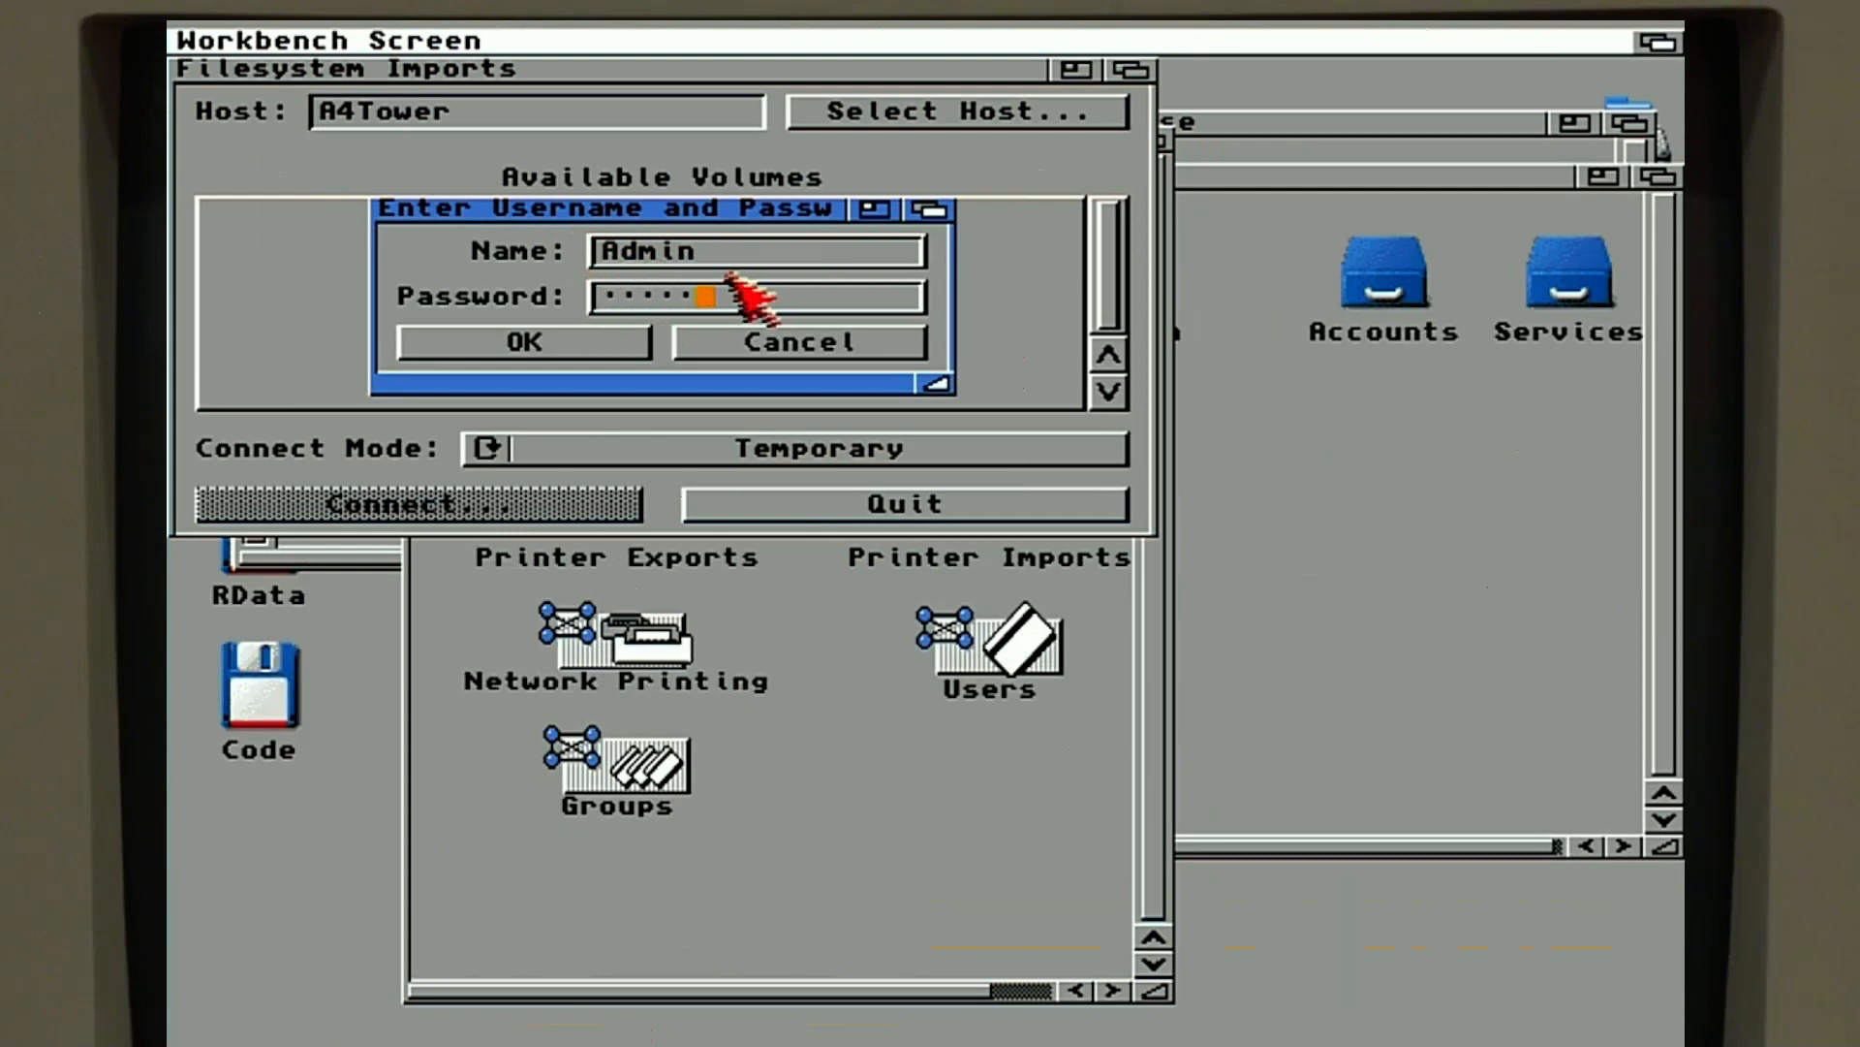
{"action": "left_click", "coordinate": [538, 342]}
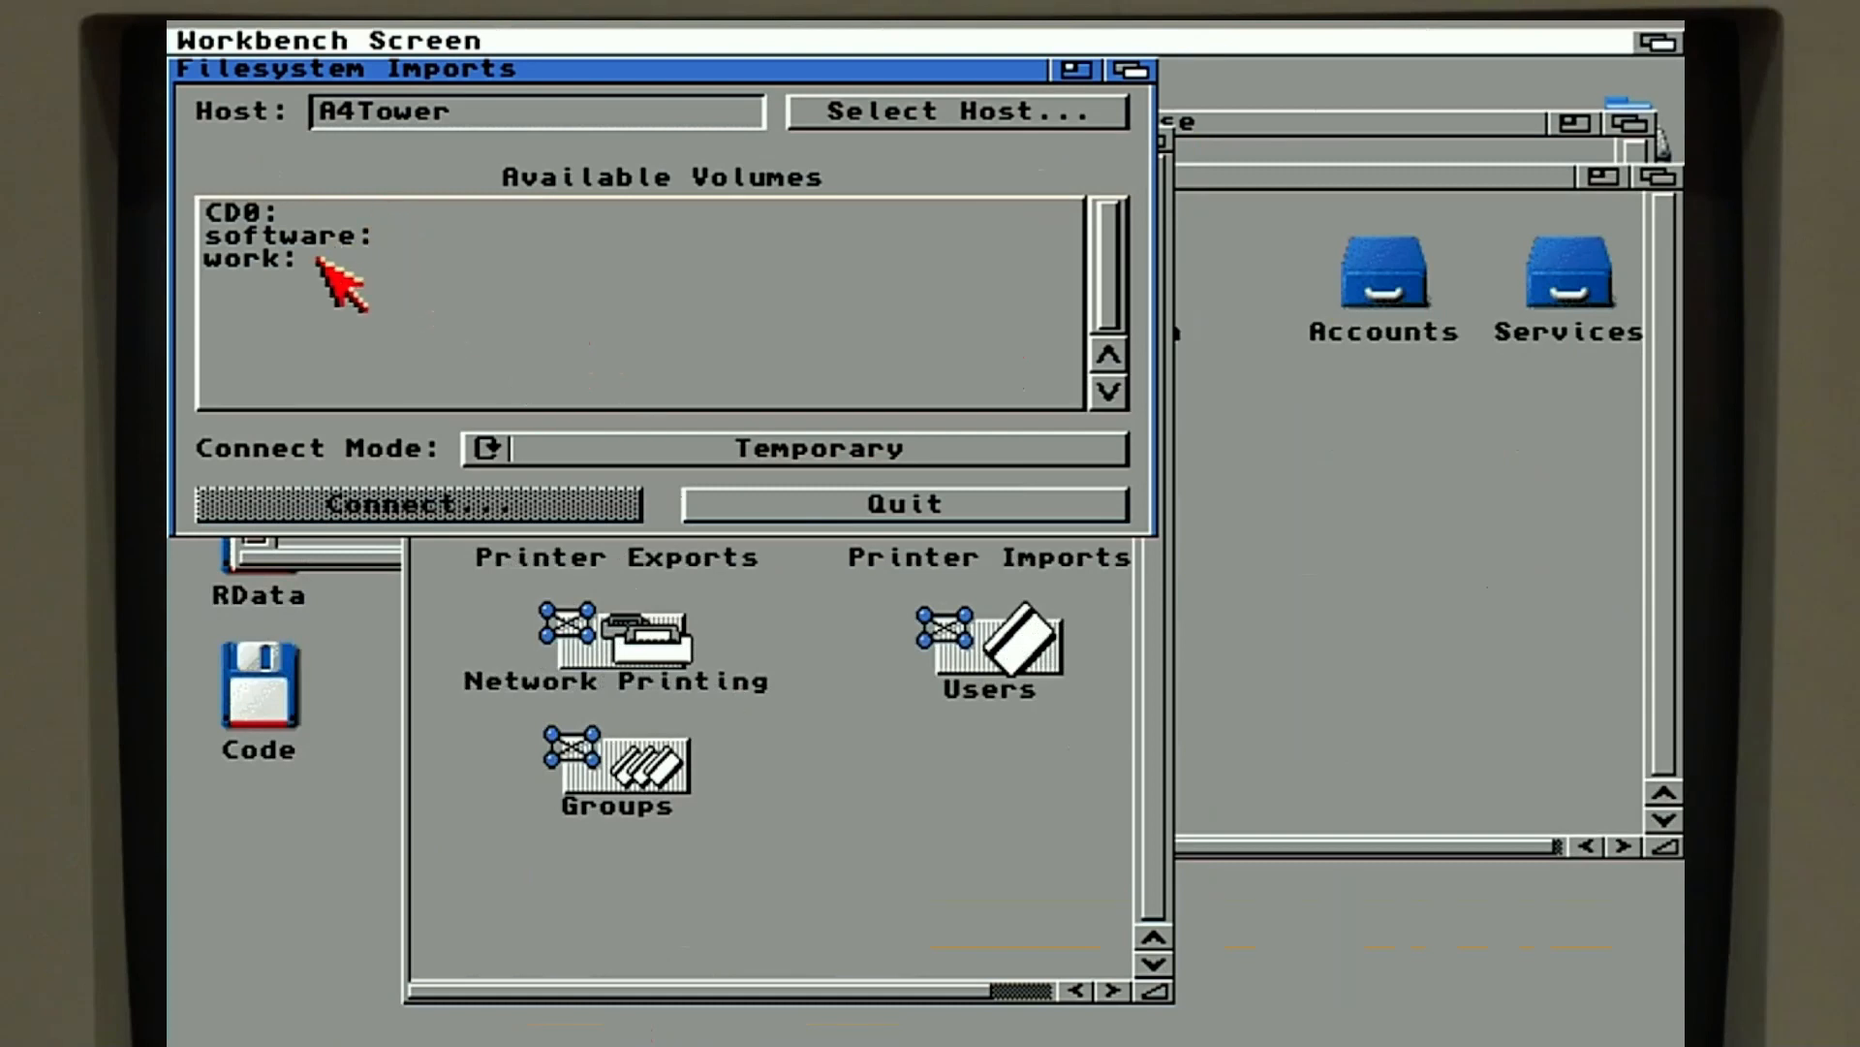
- Move the Filesystem Imports window clear of the drawers and close the Configuration, Workbench and Envoy windows
{"action": "left_click_drag", "start_coordinate": [432, 64], "coordinate": [954, 570]}
{"action": "left_click", "coordinate": [423, 140]}
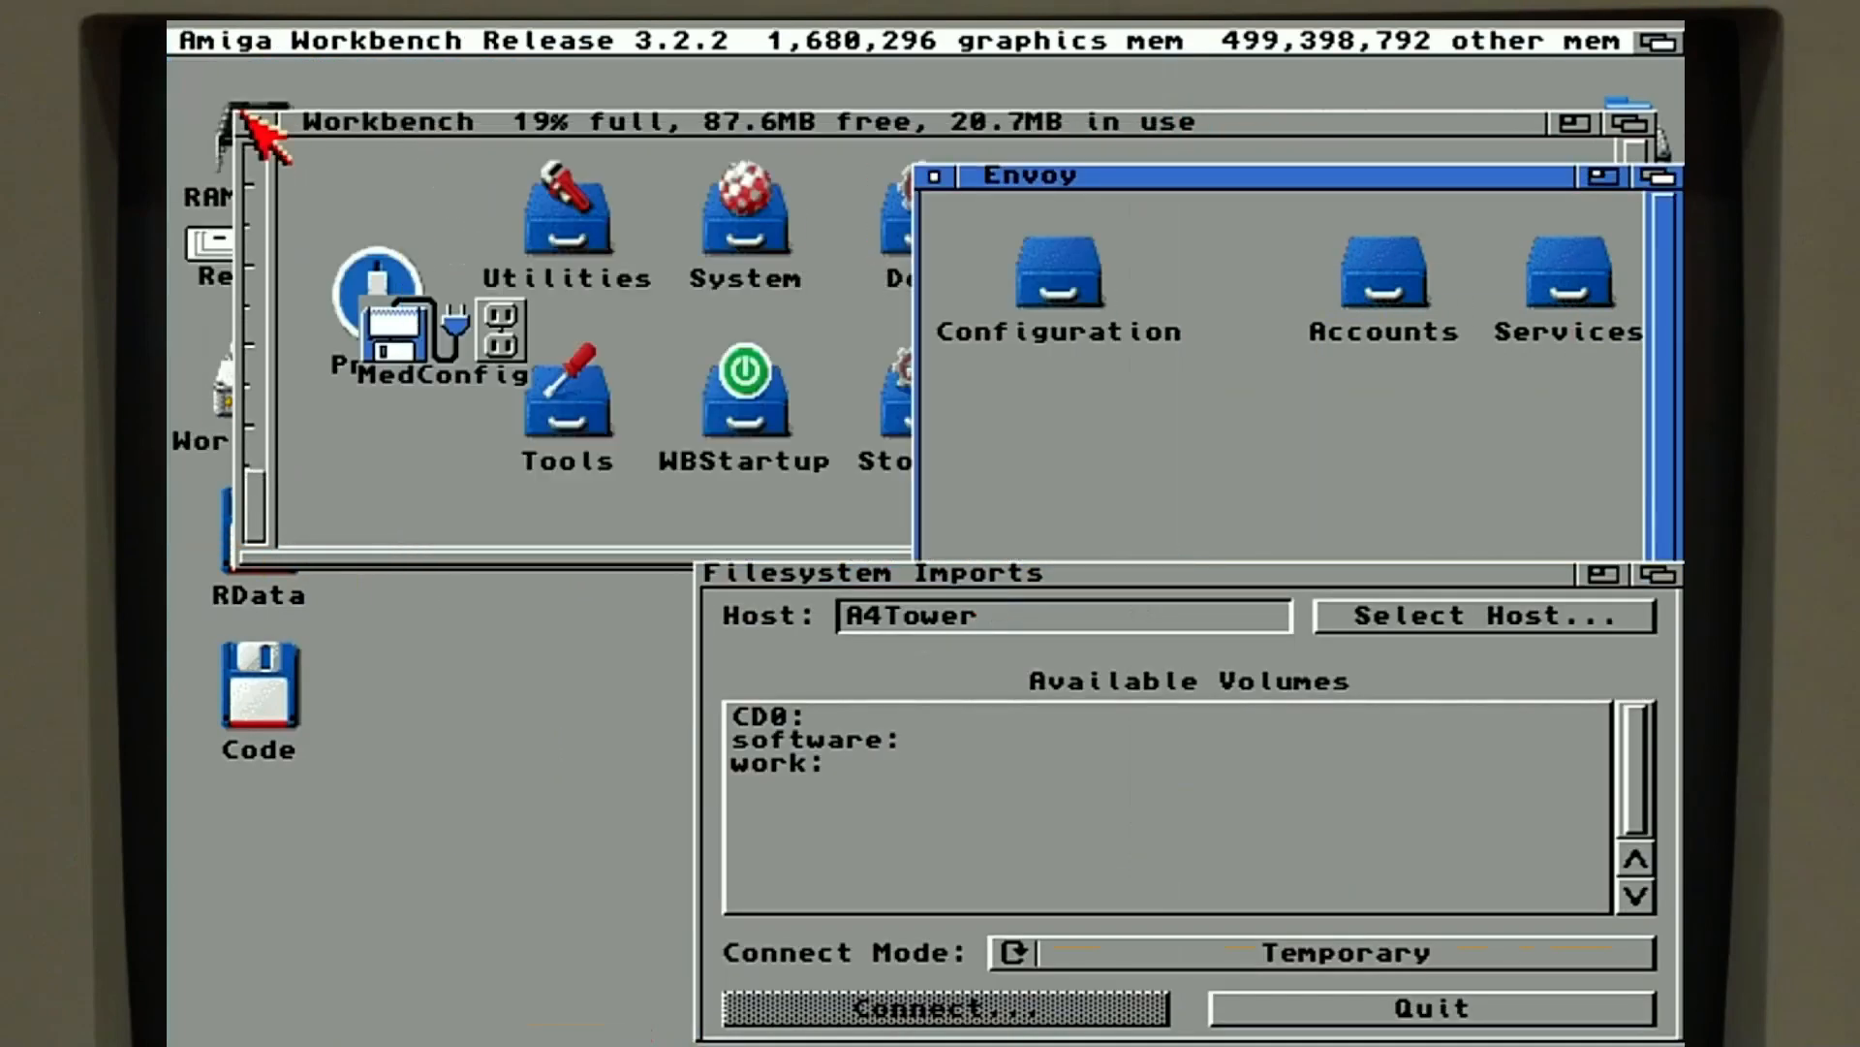
{"action": "left_click", "coordinate": [225, 117]}
{"action": "left_click", "coordinate": [933, 175]}
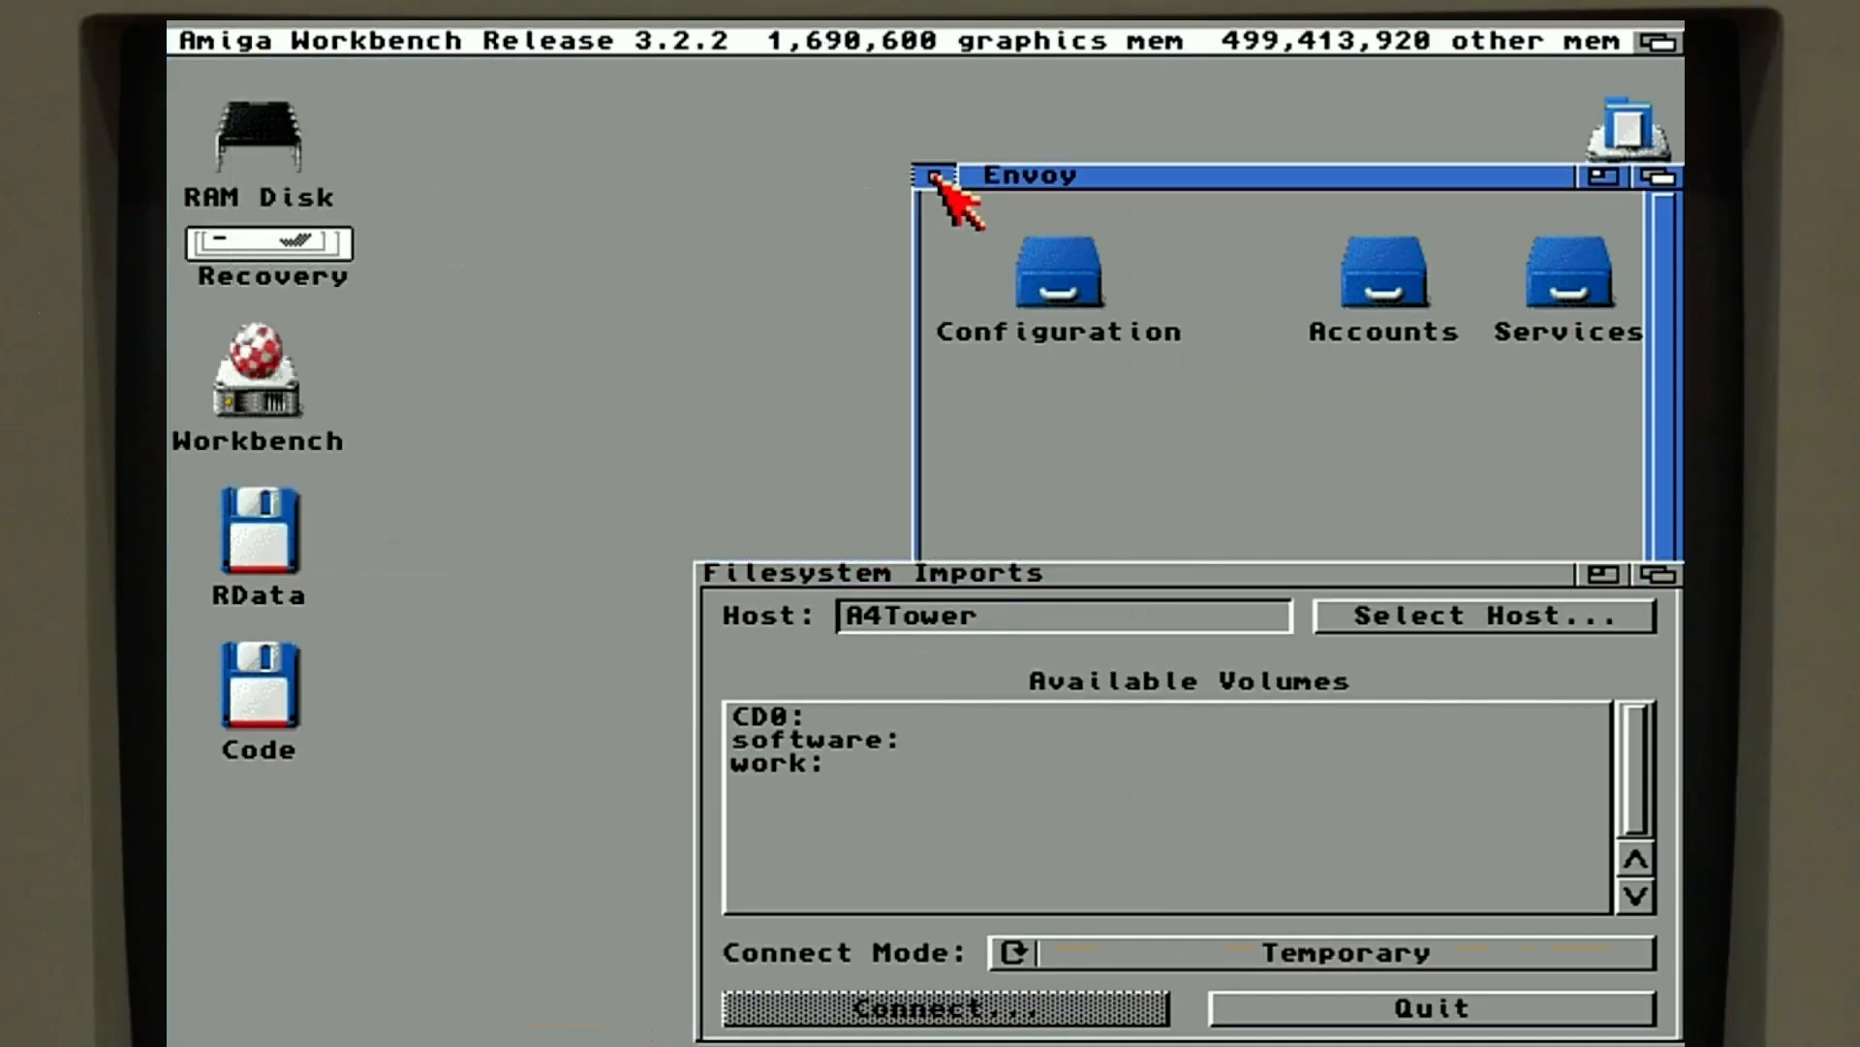
- Connect A4Tower's software: volume in Temporary mode and move its disk icon to a free area of the desktop
{"action": "left_click", "coordinate": [806, 748]}
{"action": "left_click", "coordinate": [806, 746]}
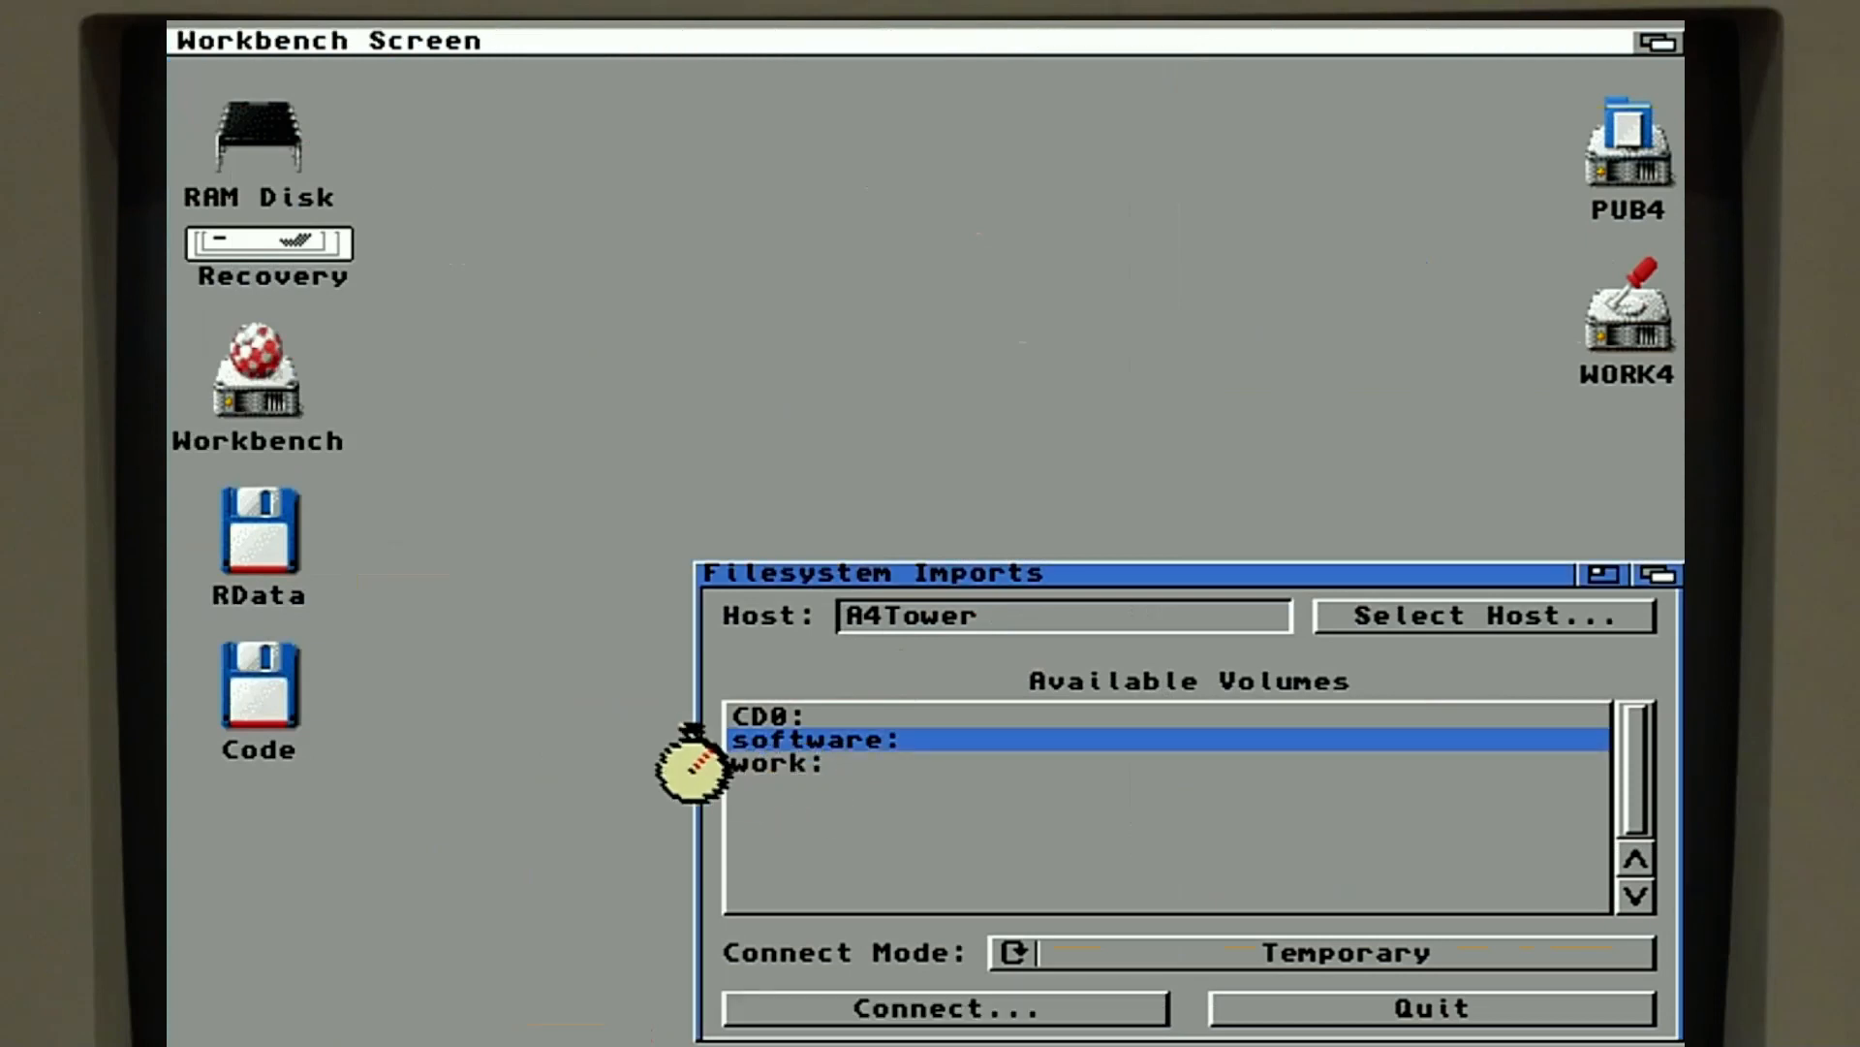
{"action": "left_click_drag", "start_coordinate": [1195, 532], "coordinate": [854, 157]}
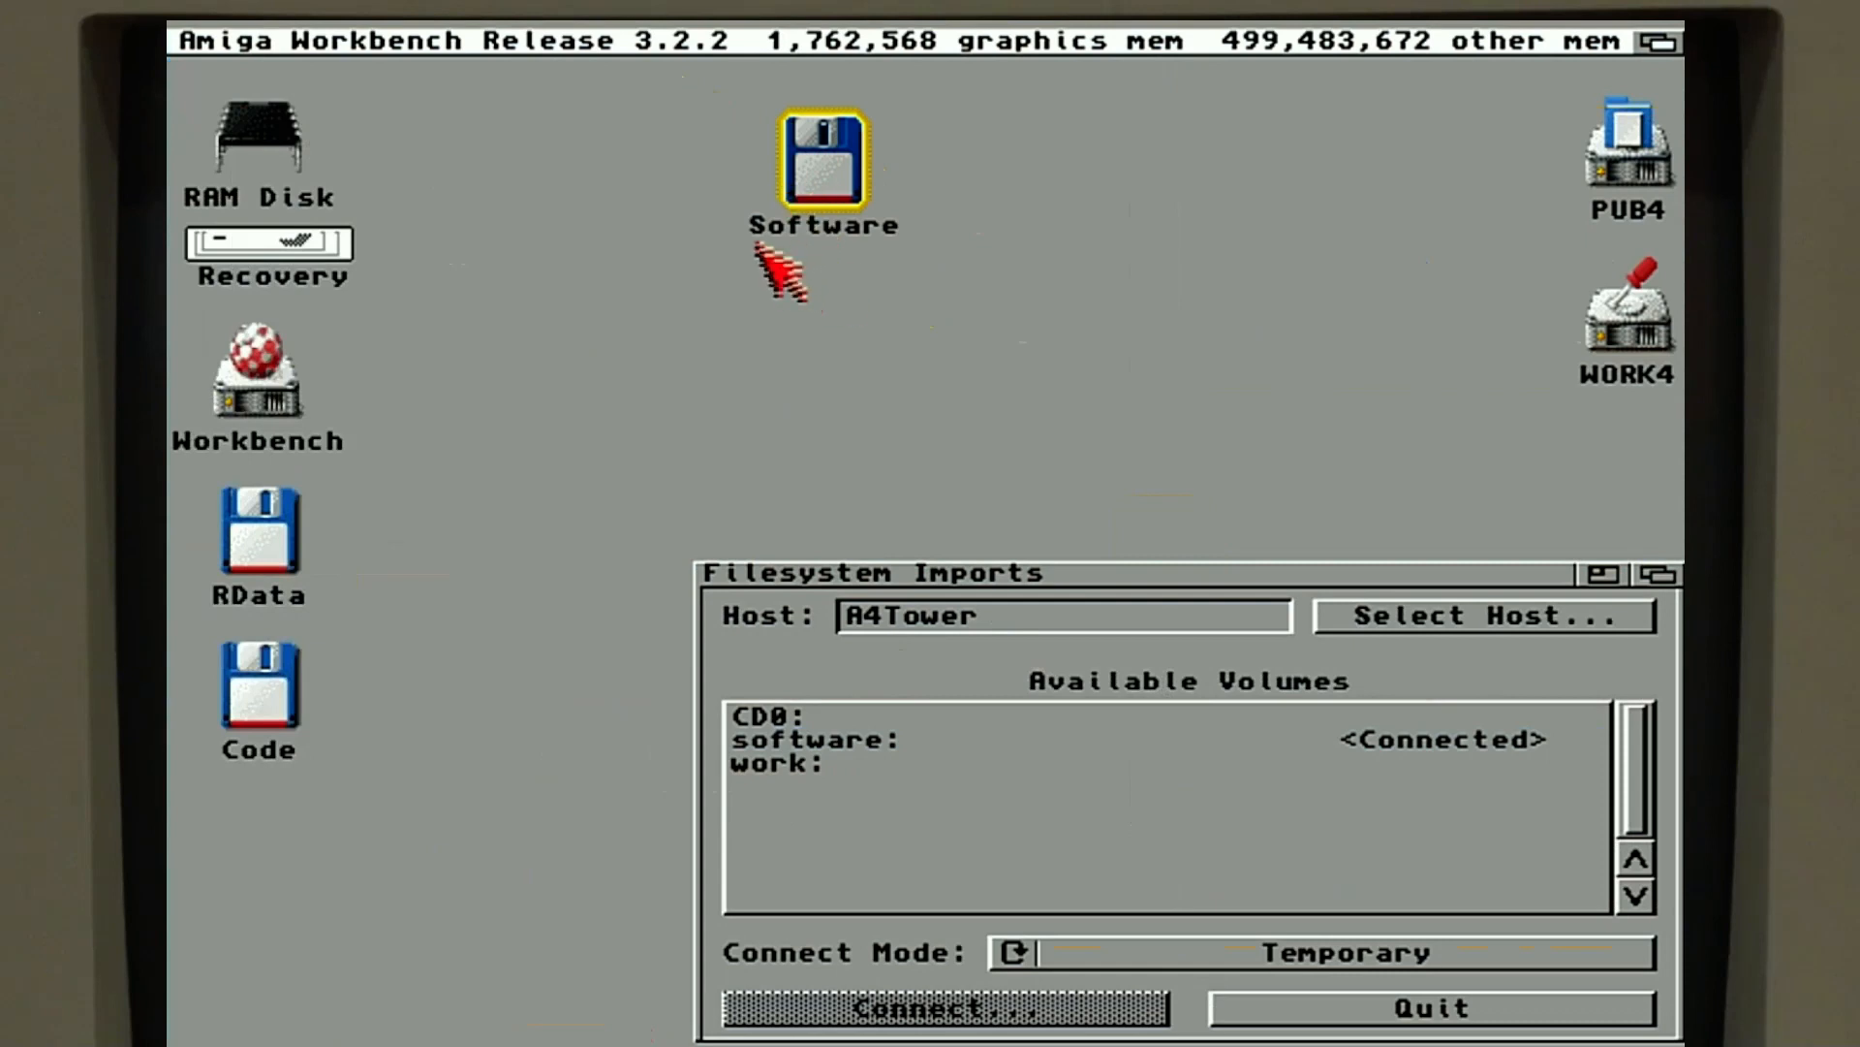
- Browse the mounted Software volume in an enlarged window and open its Drivers drawer
{"action": "double_click", "coordinate": [812, 160]}
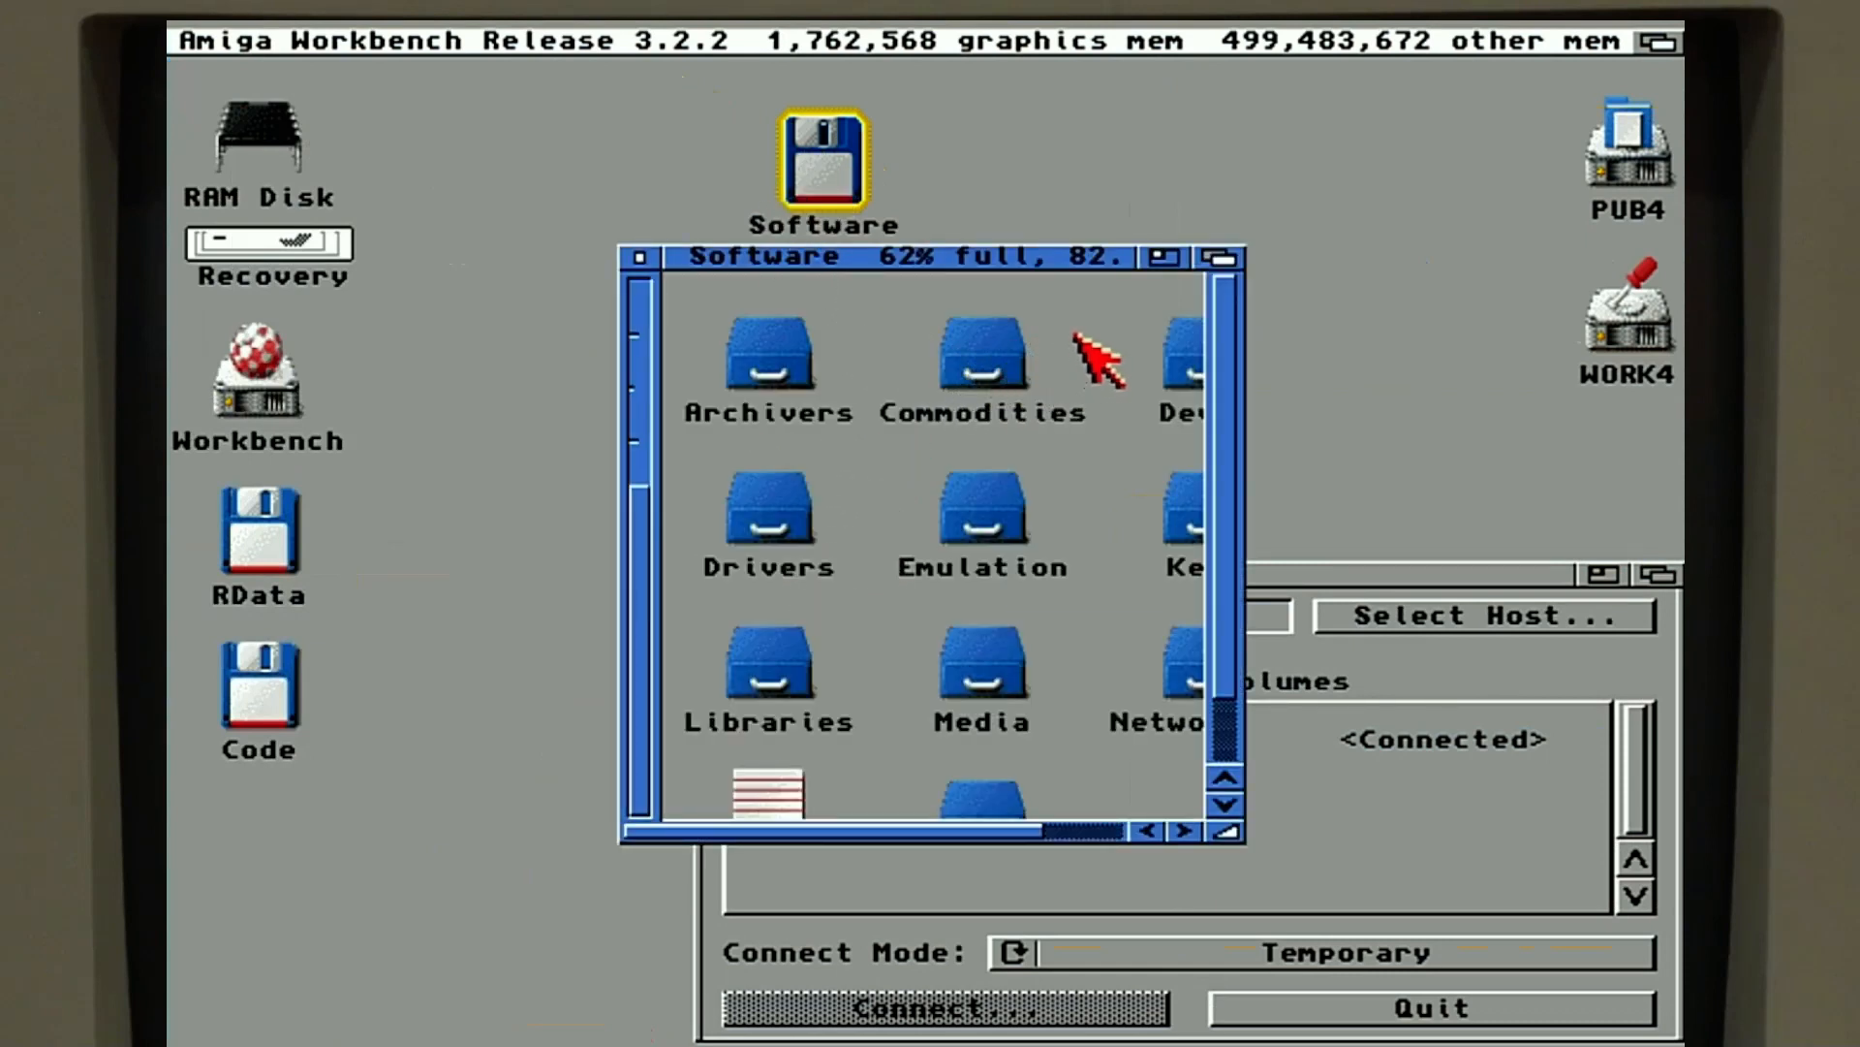
{"action": "left_click_drag", "start_coordinate": [1226, 831], "coordinate": [1474, 897]}
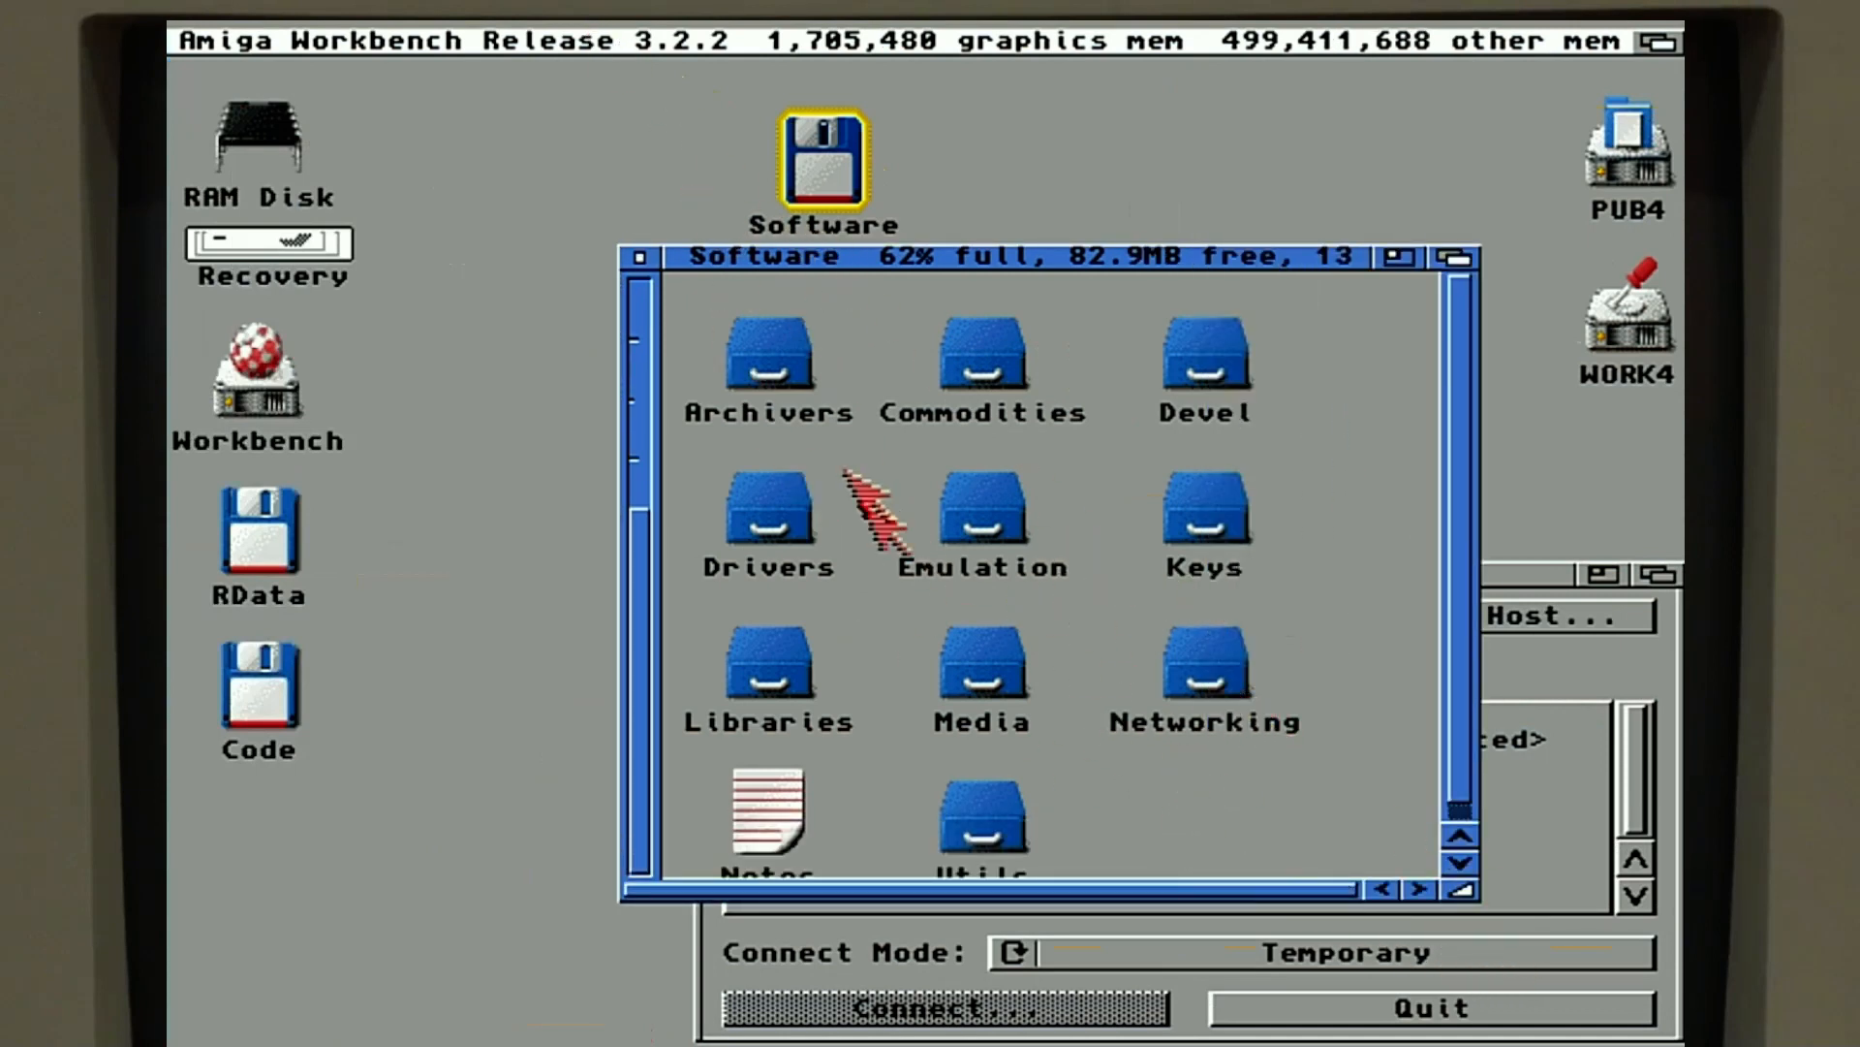
{"action": "double_click", "coordinate": [787, 524]}
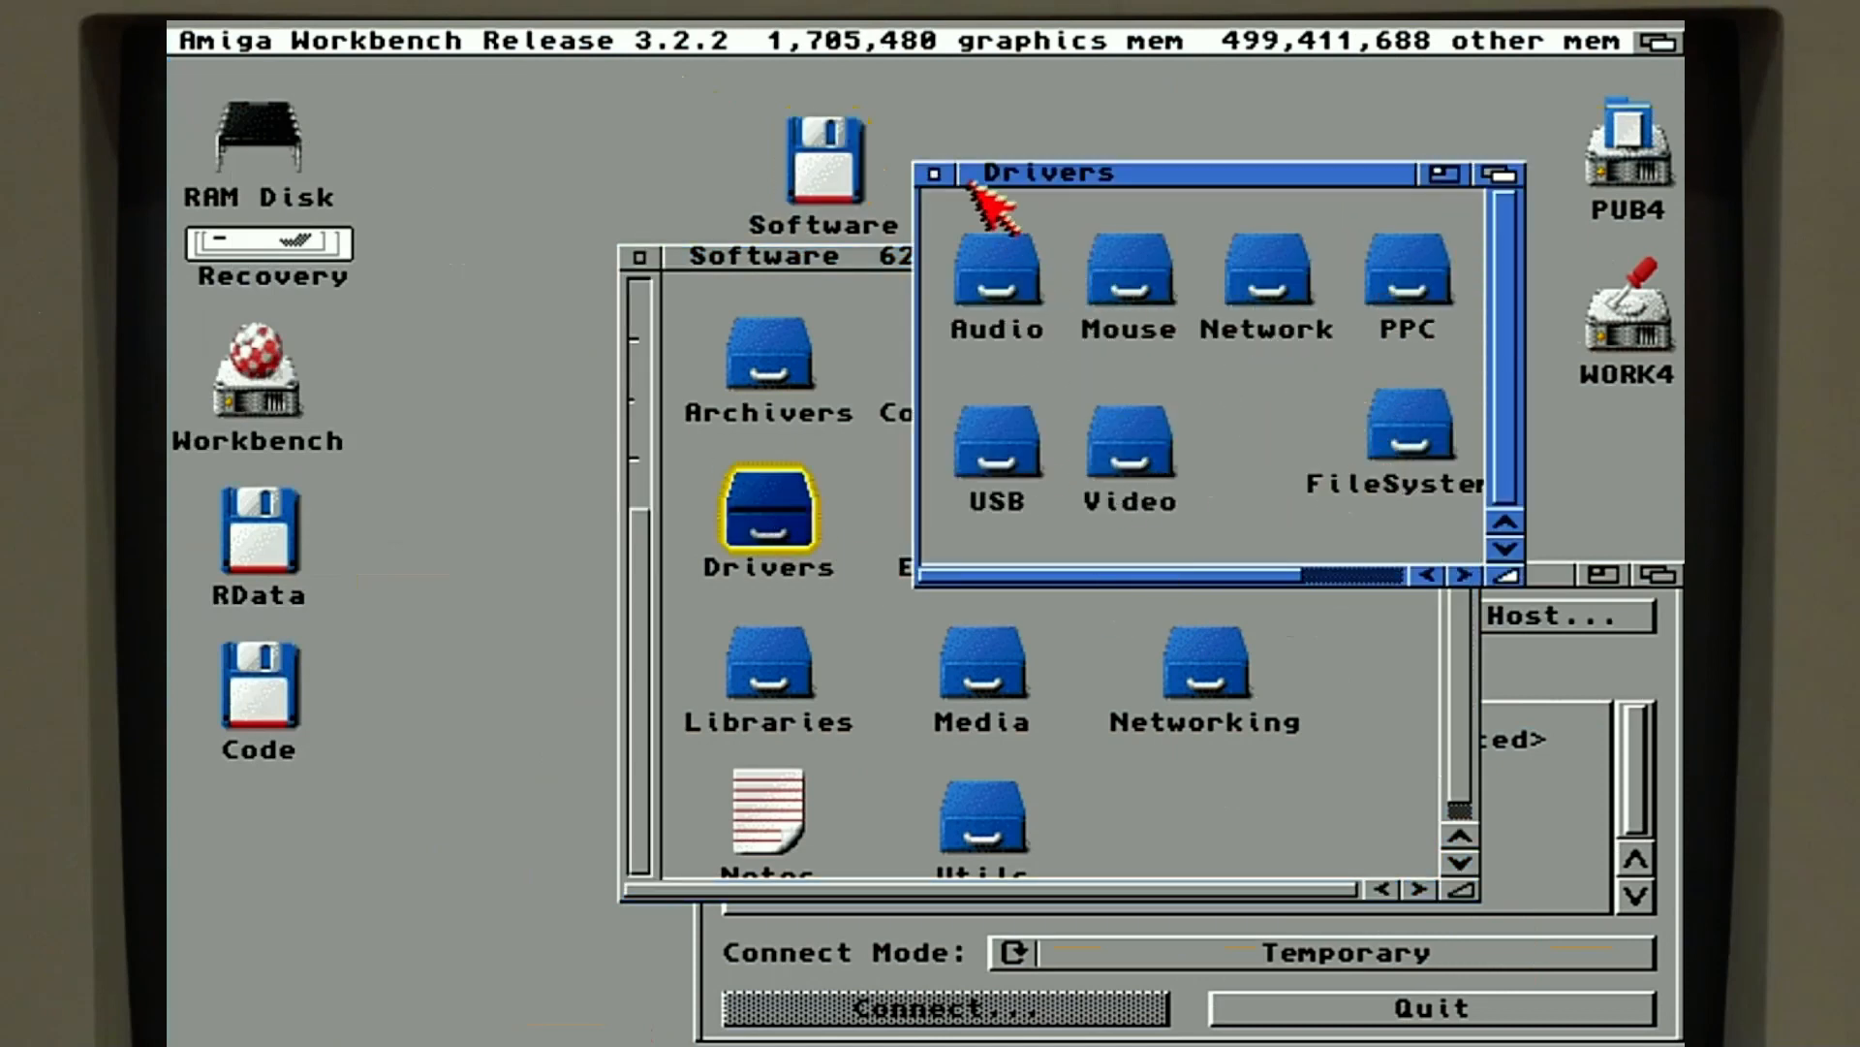
- Replace the Drivers view with the Software volume's Networking drawer, look through it, and close the Networking and Software windows
{"action": "left_click", "coordinate": [933, 174]}
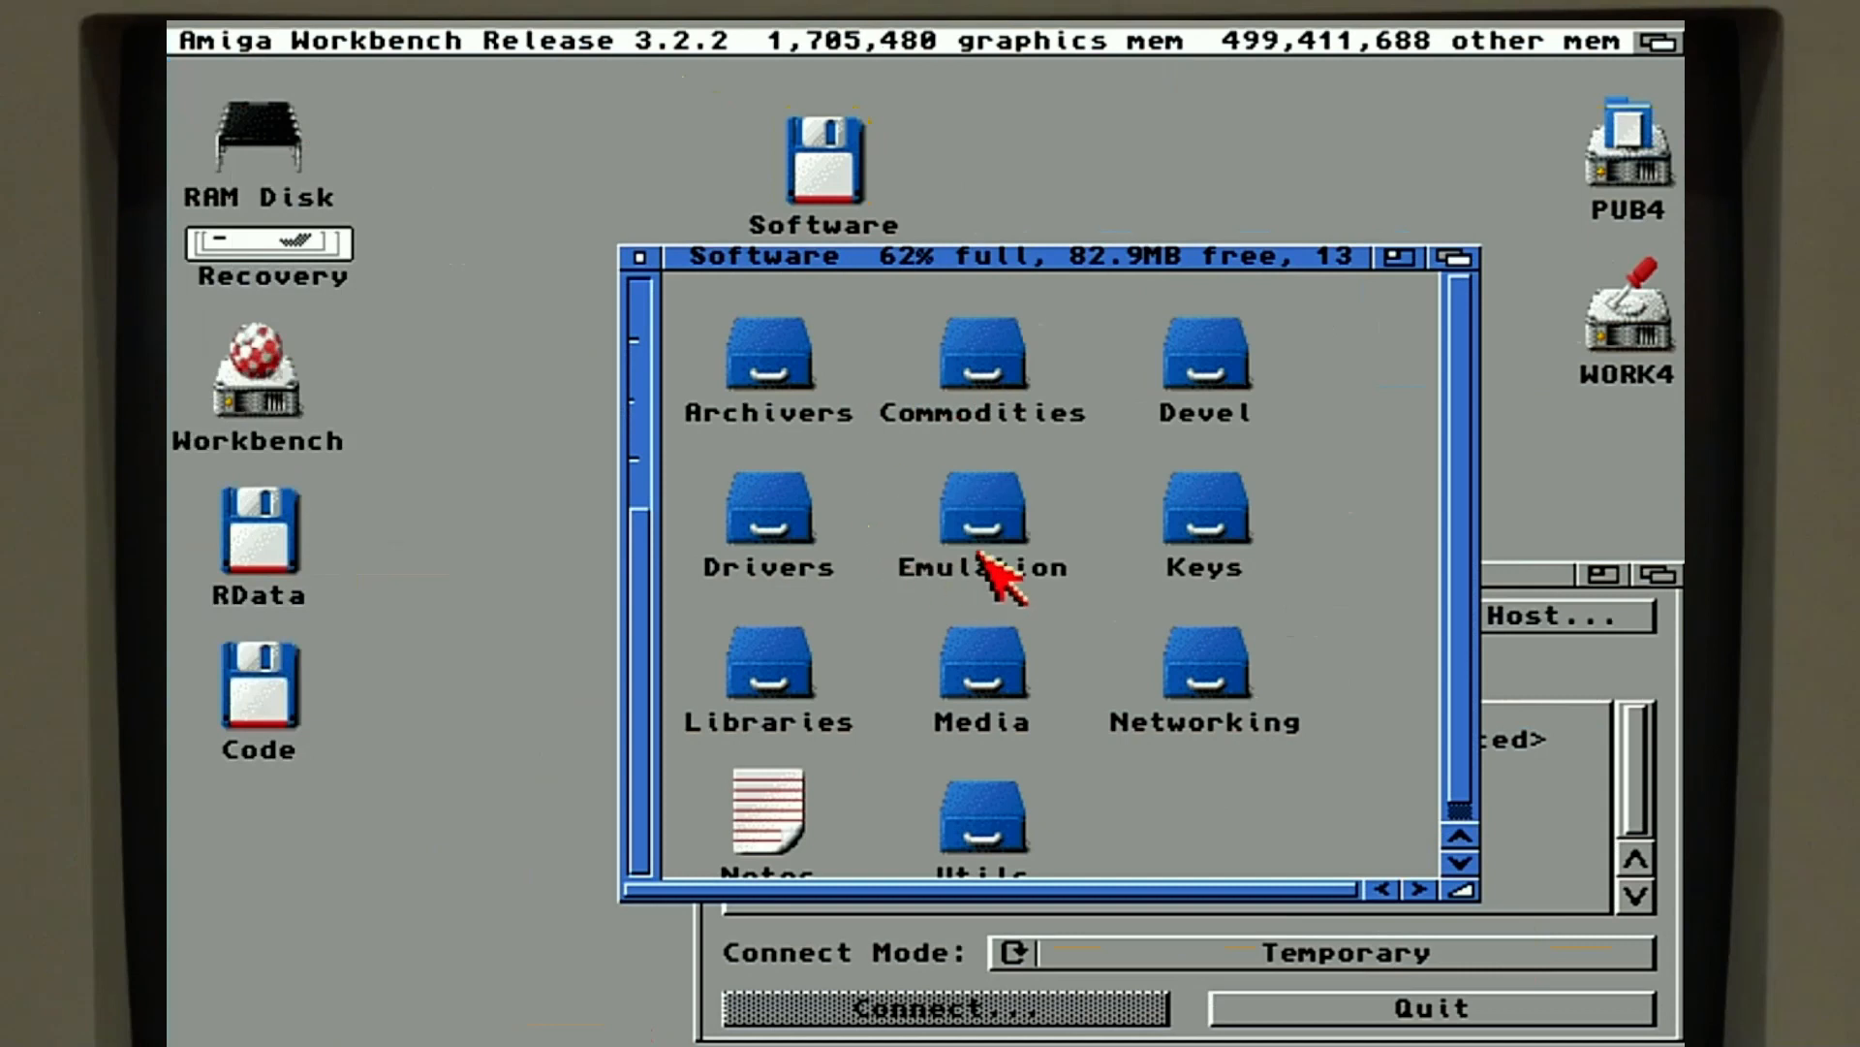
{"action": "double_click", "coordinate": [1212, 686]}
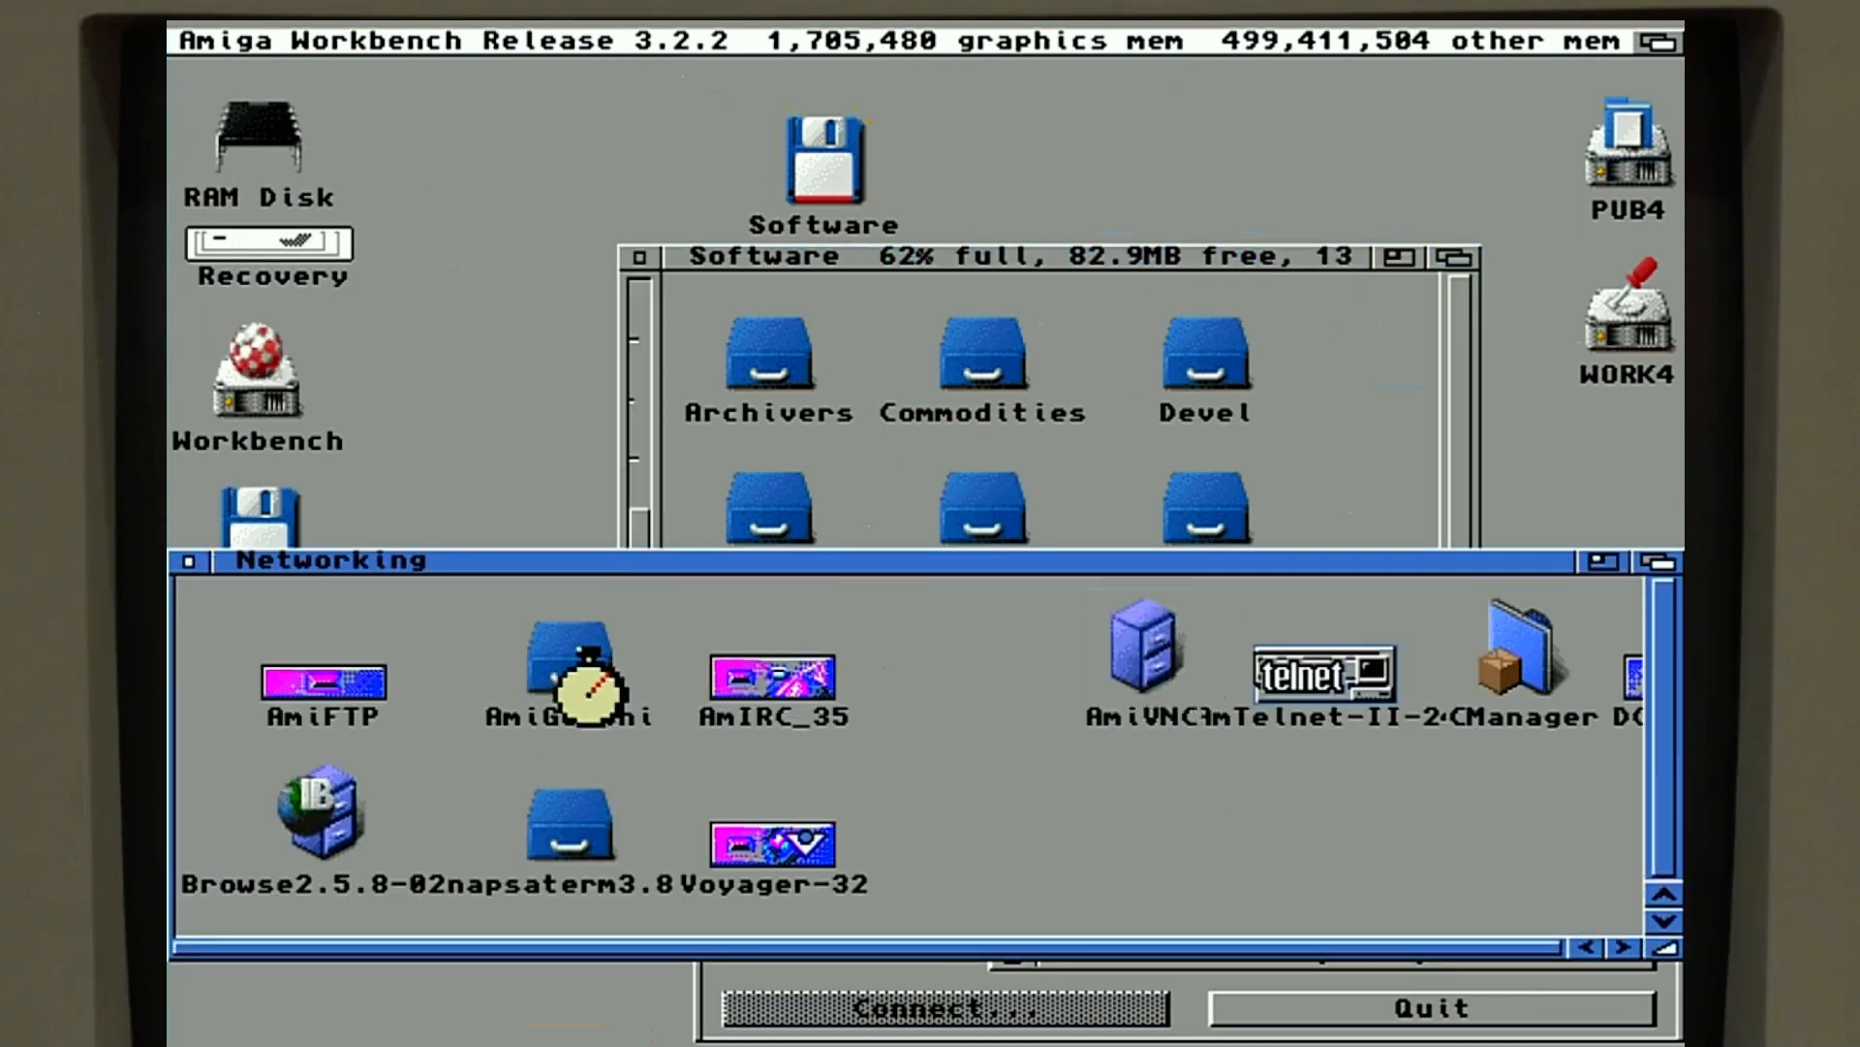
{"action": "left_click", "coordinate": [192, 564]}
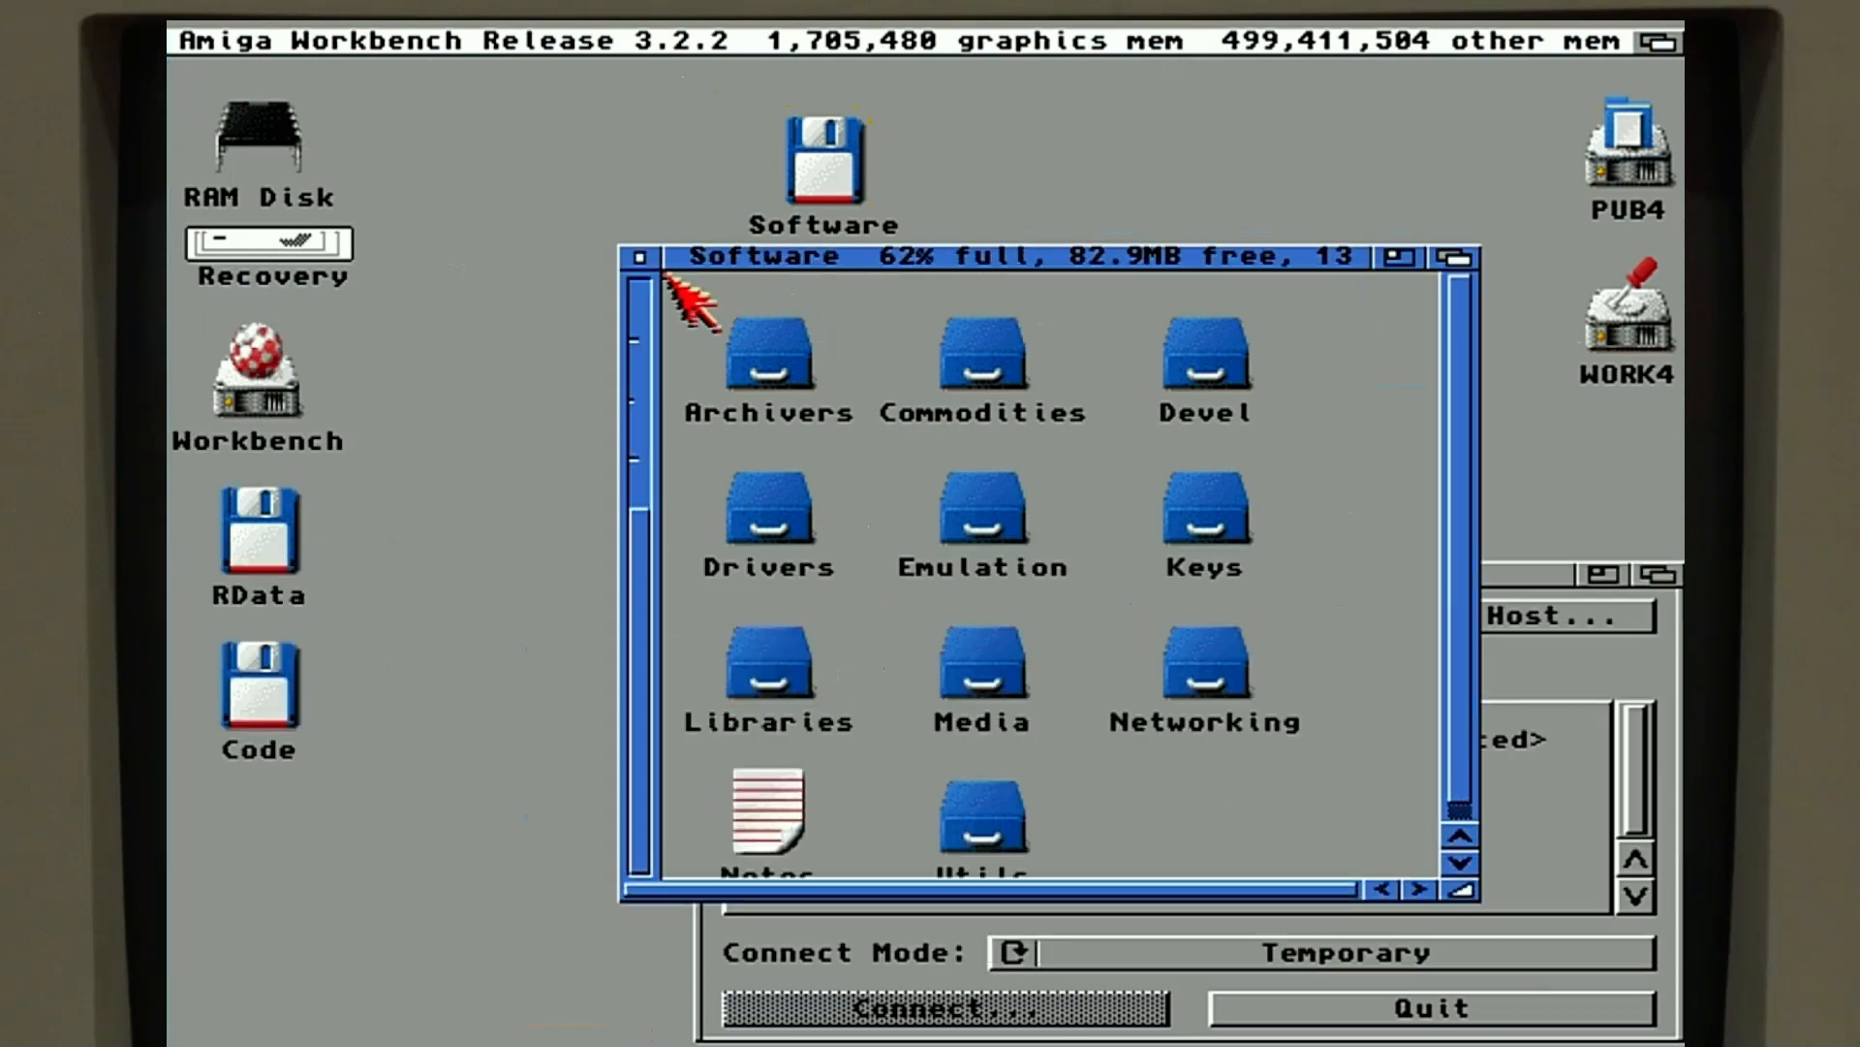
{"action": "left_click", "coordinate": [640, 256]}
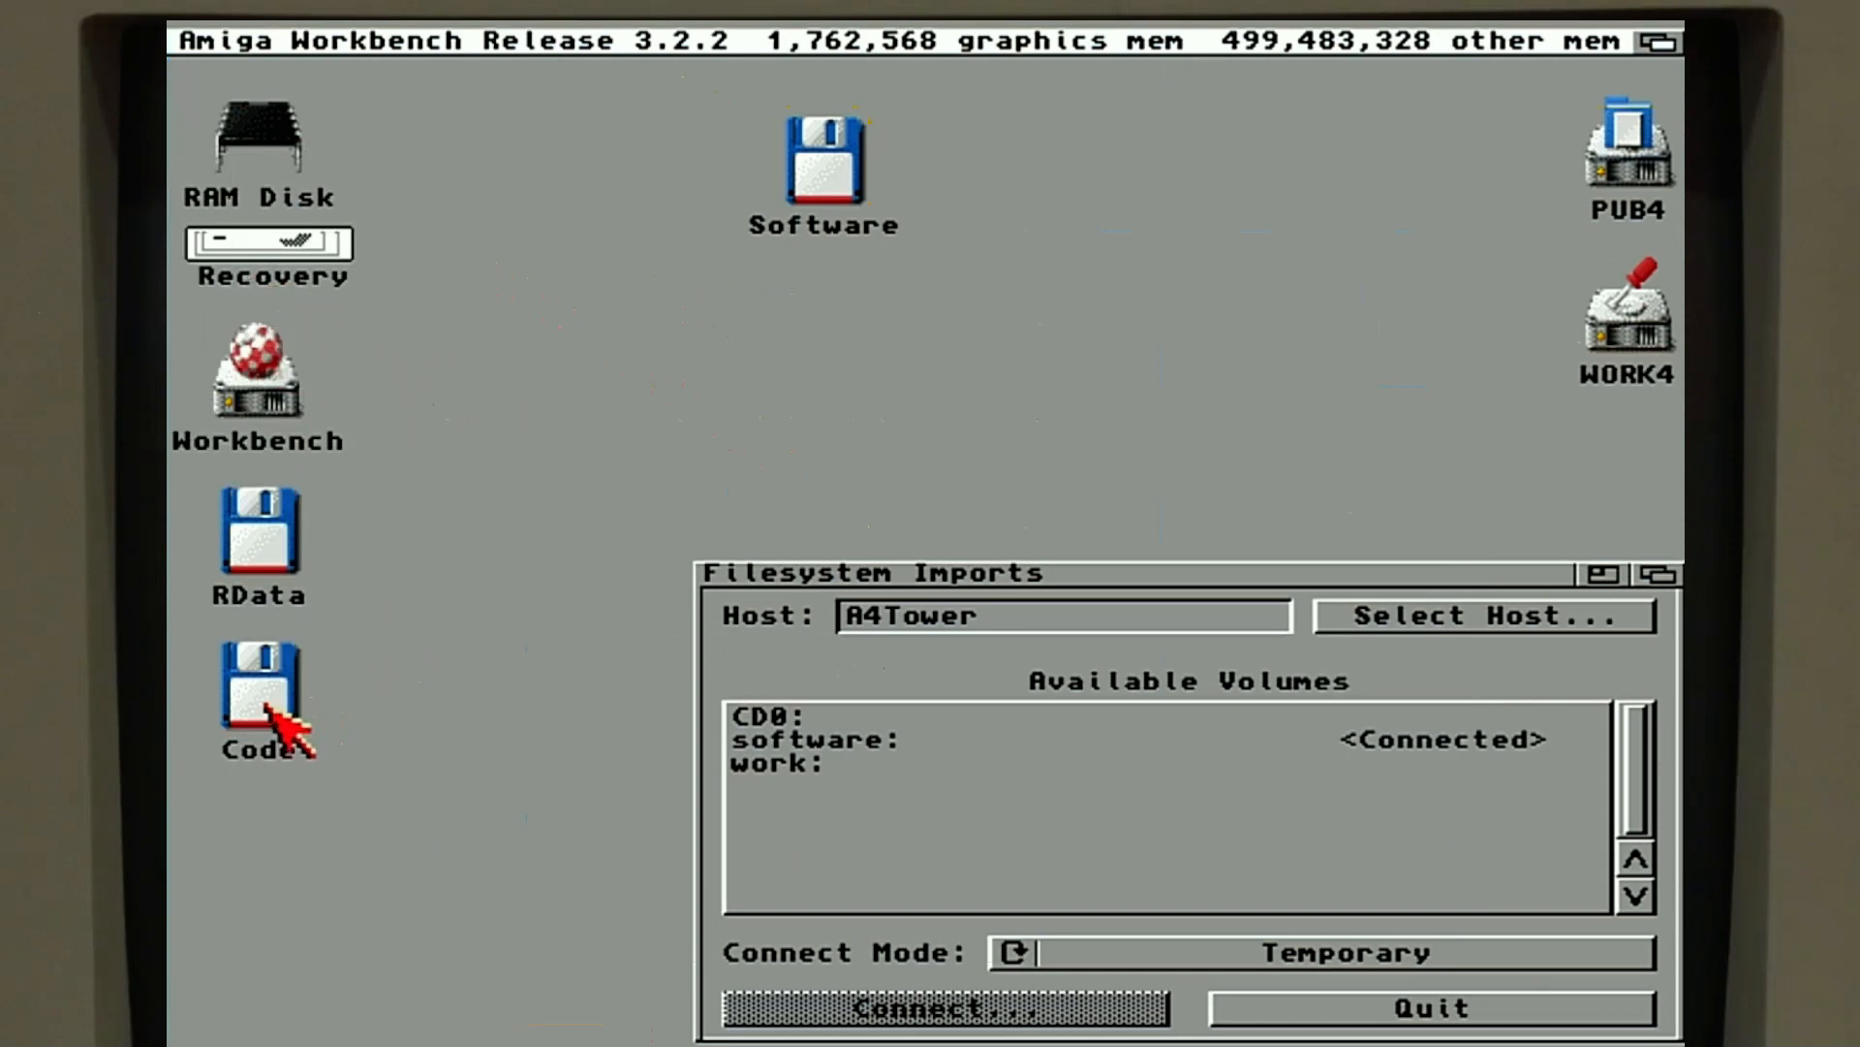
- Open the Envoy3.1 drawer on the Code volume and widen its window
{"action": "left_click", "coordinate": [267, 673]}
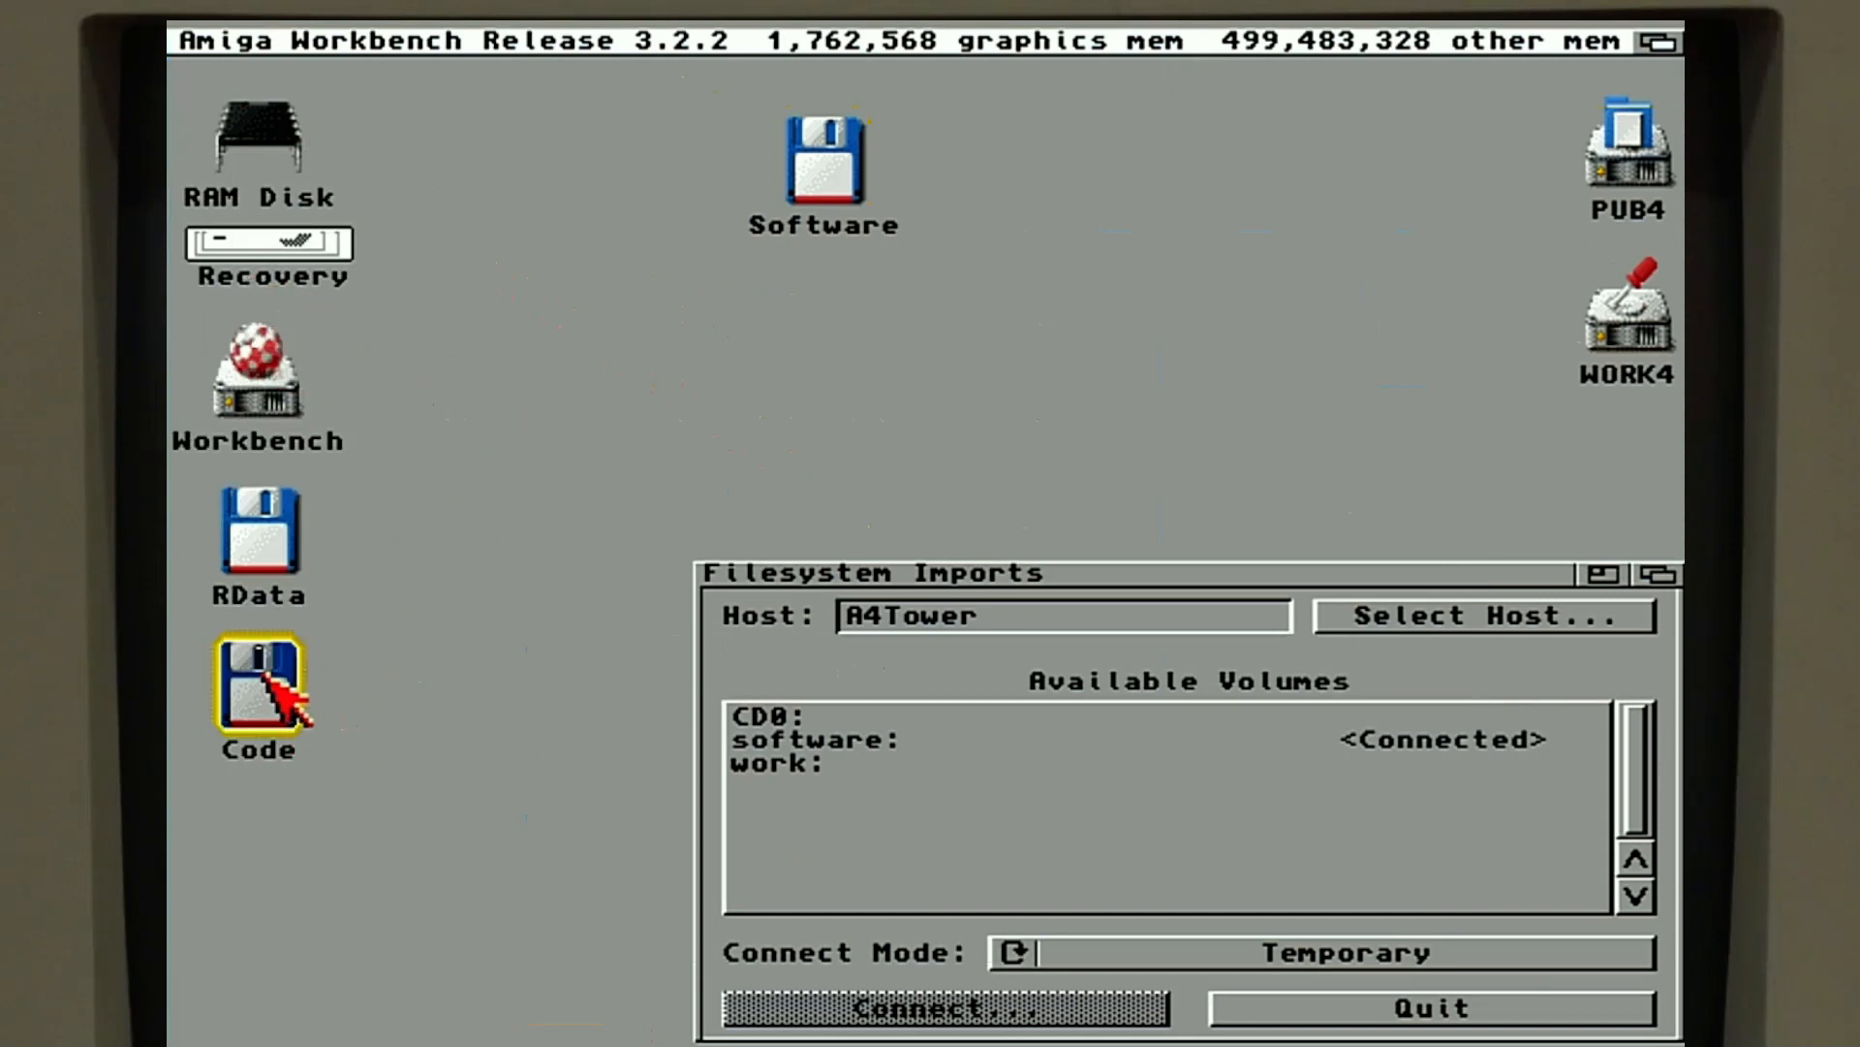
{"action": "double_click", "coordinate": [264, 680]}
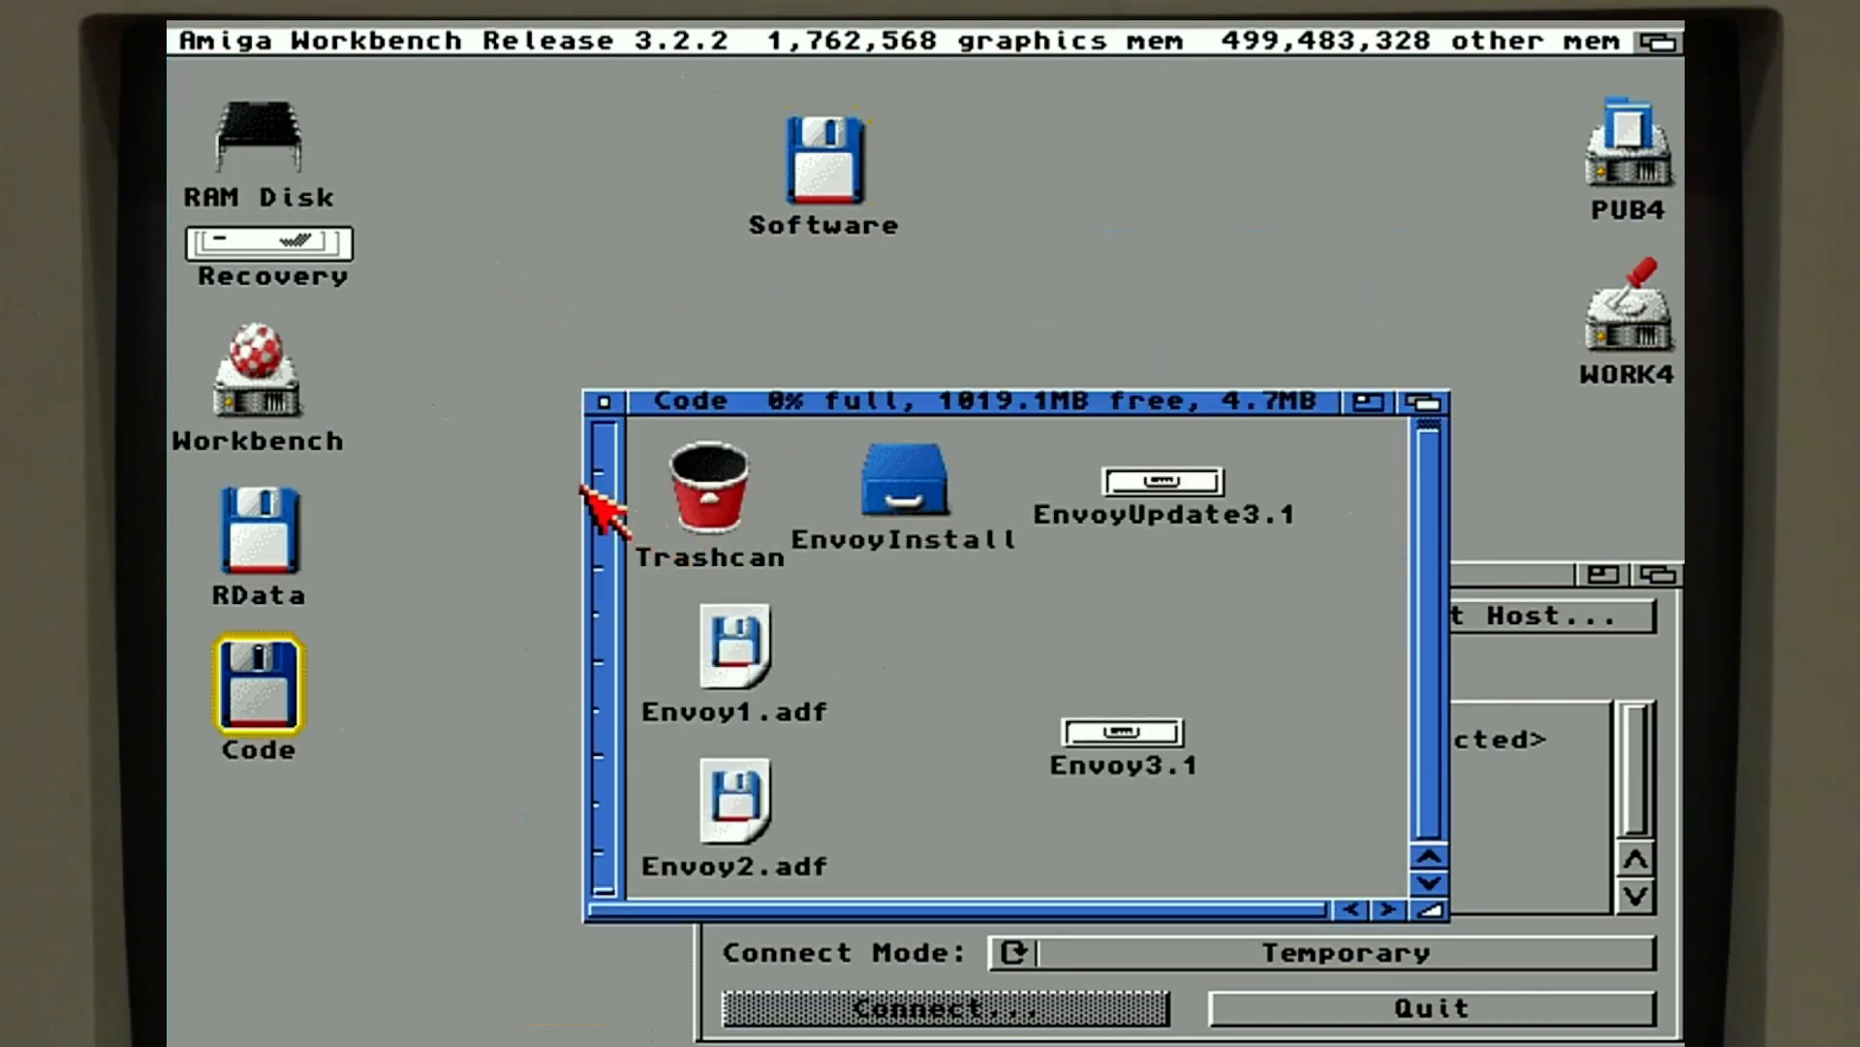
{"action": "double_click", "coordinate": [1168, 744]}
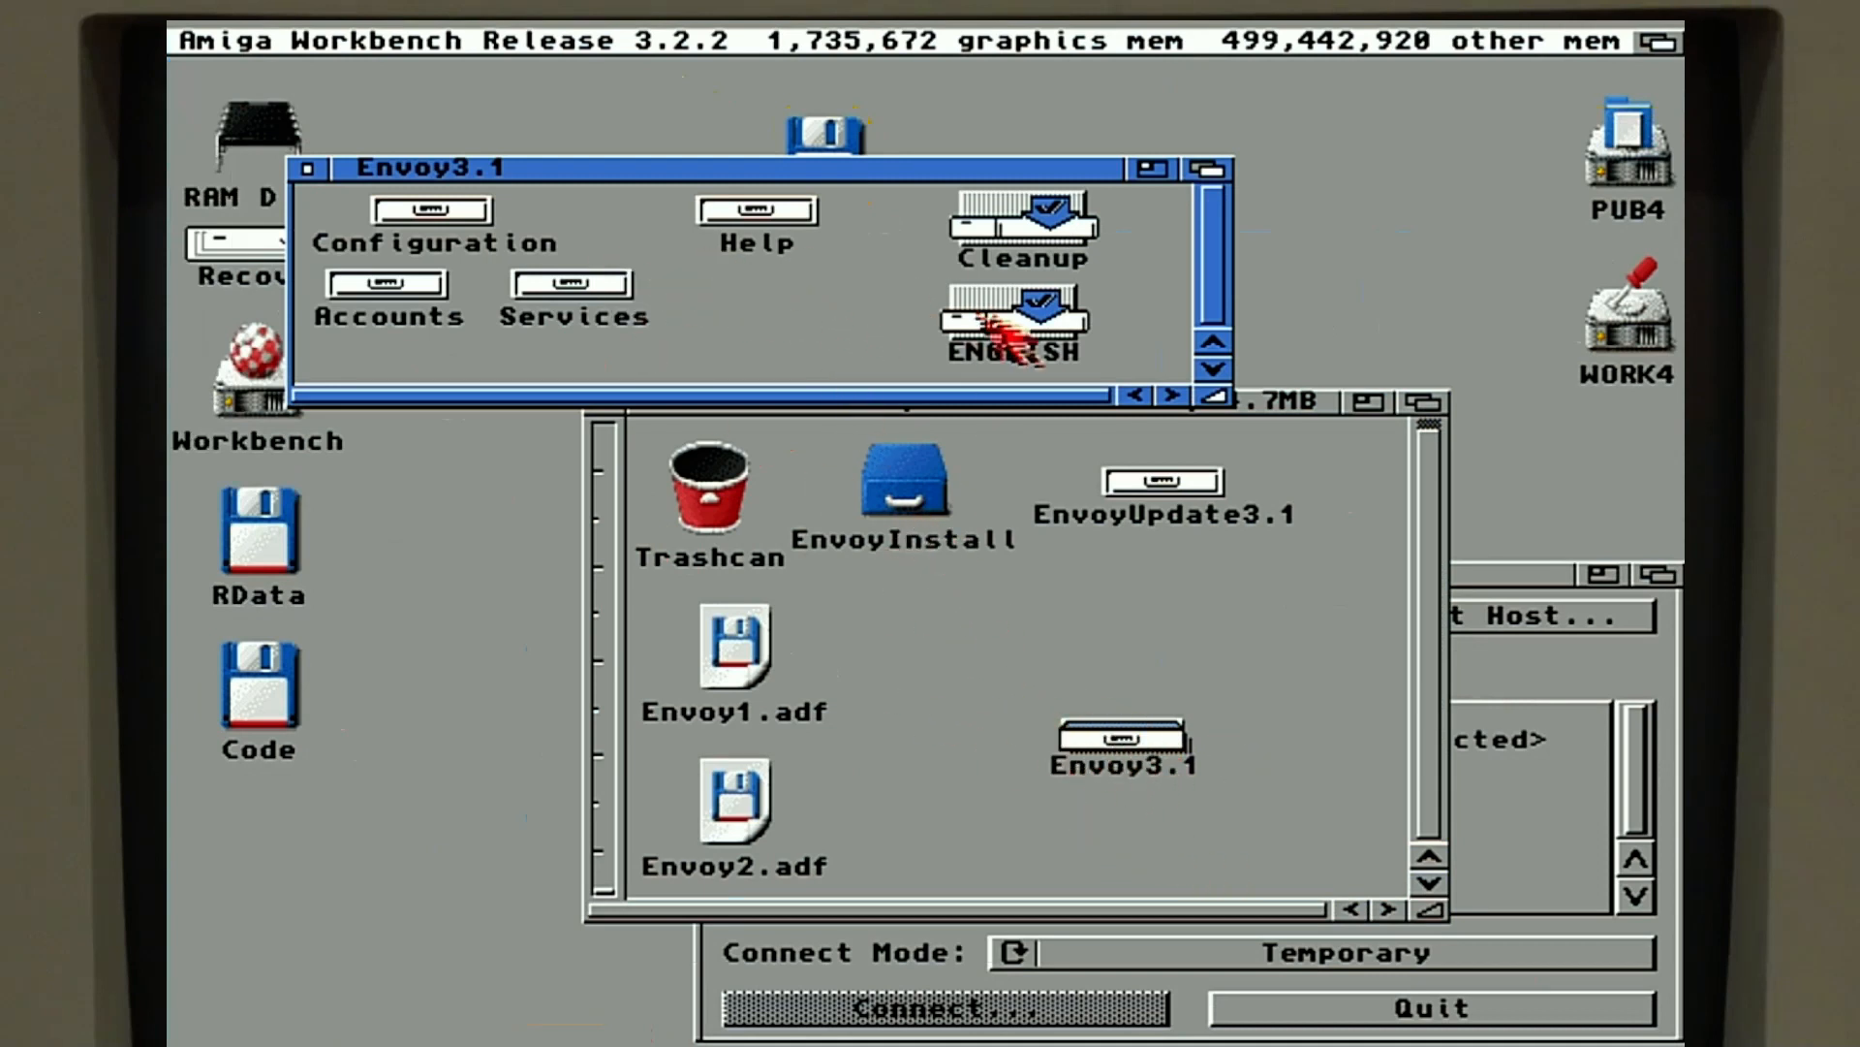
{"action": "left_click_drag", "start_coordinate": [1214, 396], "coordinate": [1342, 401]}
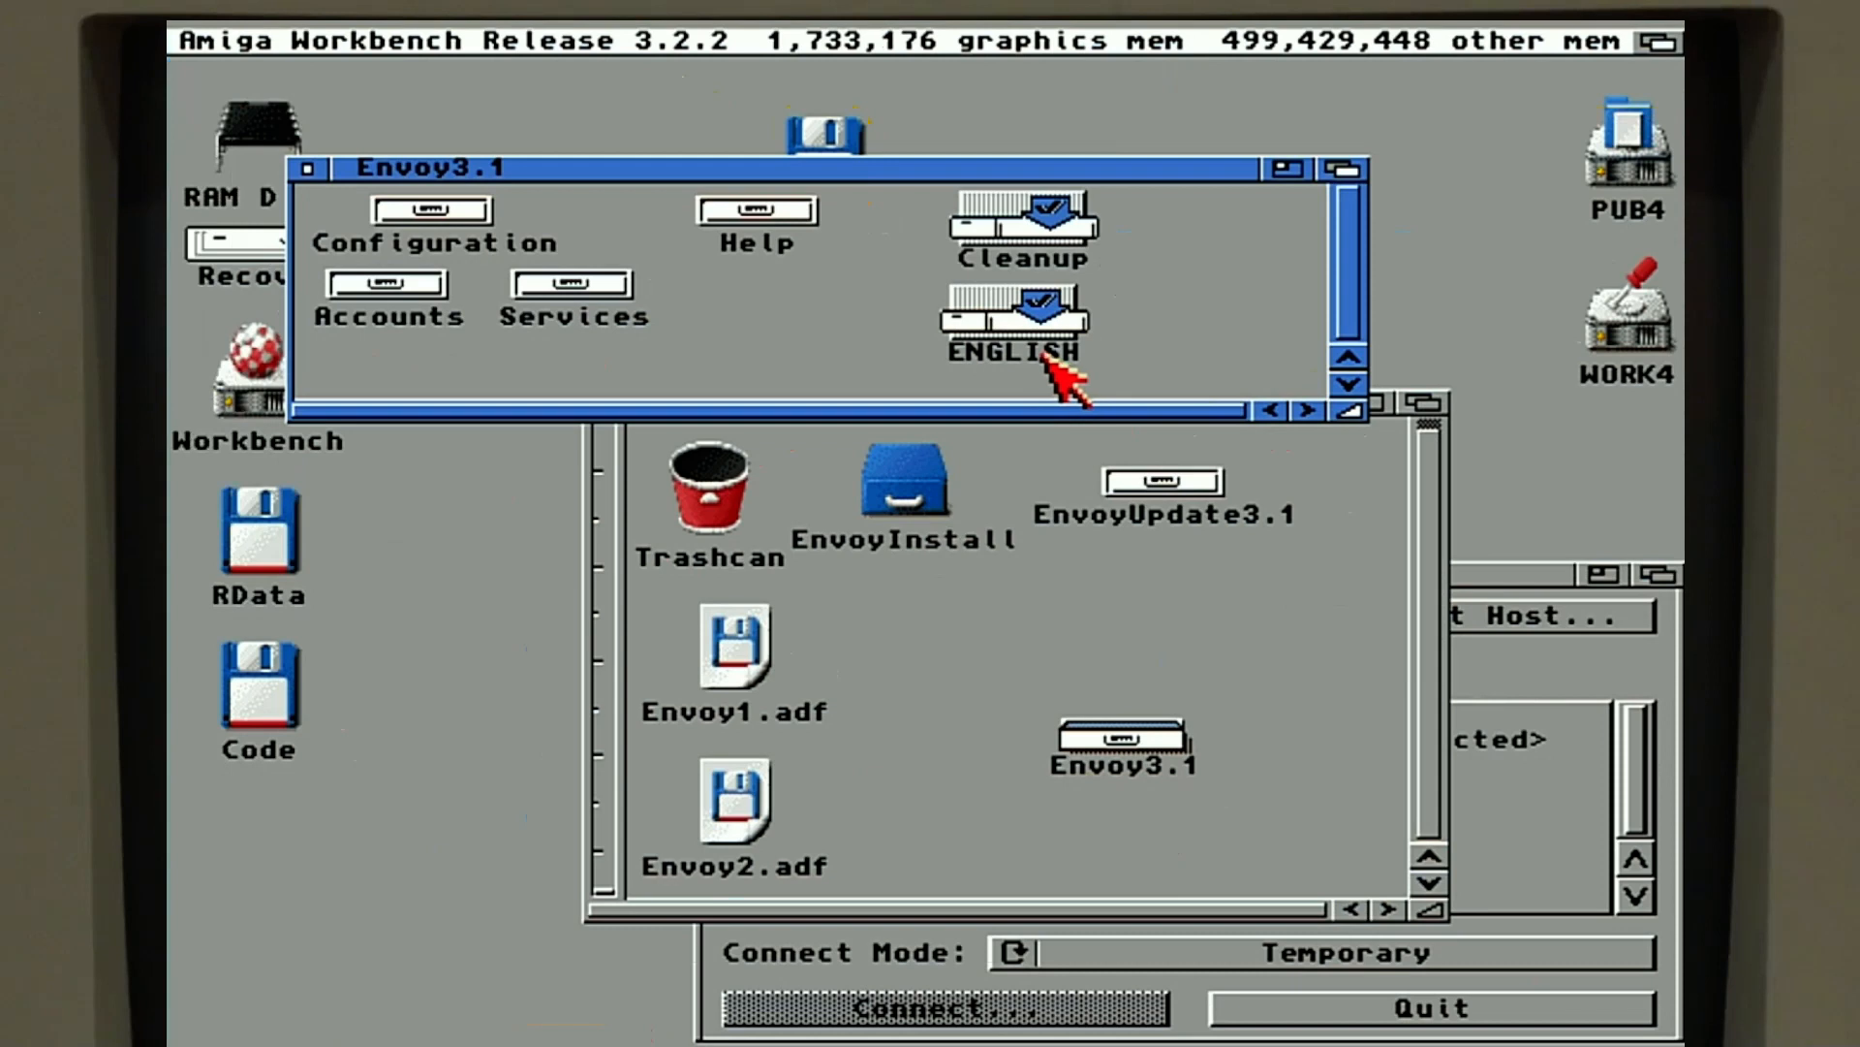
{"action": "left_click", "coordinate": [772, 347]}
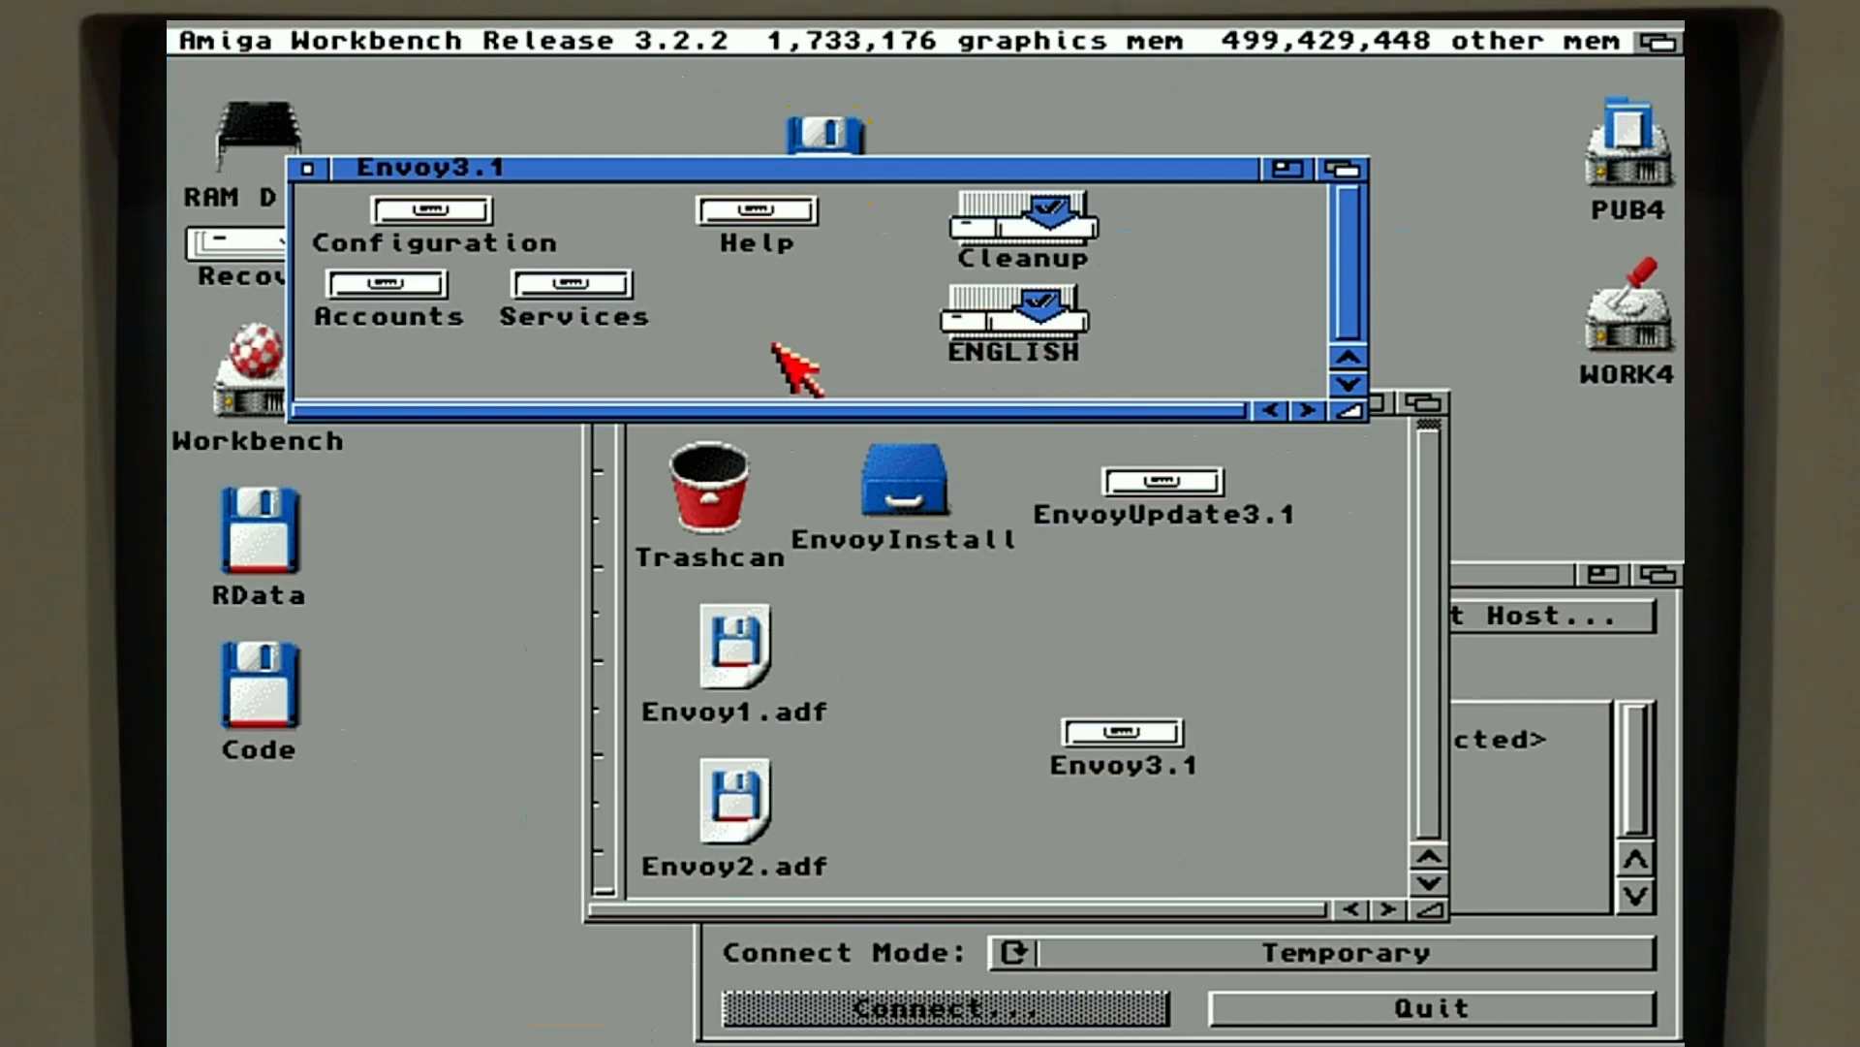
- Delete the Developer drawer and its contents from the Envoy3.1 drawer
{"action": "right_click", "coordinate": [610, 186]}
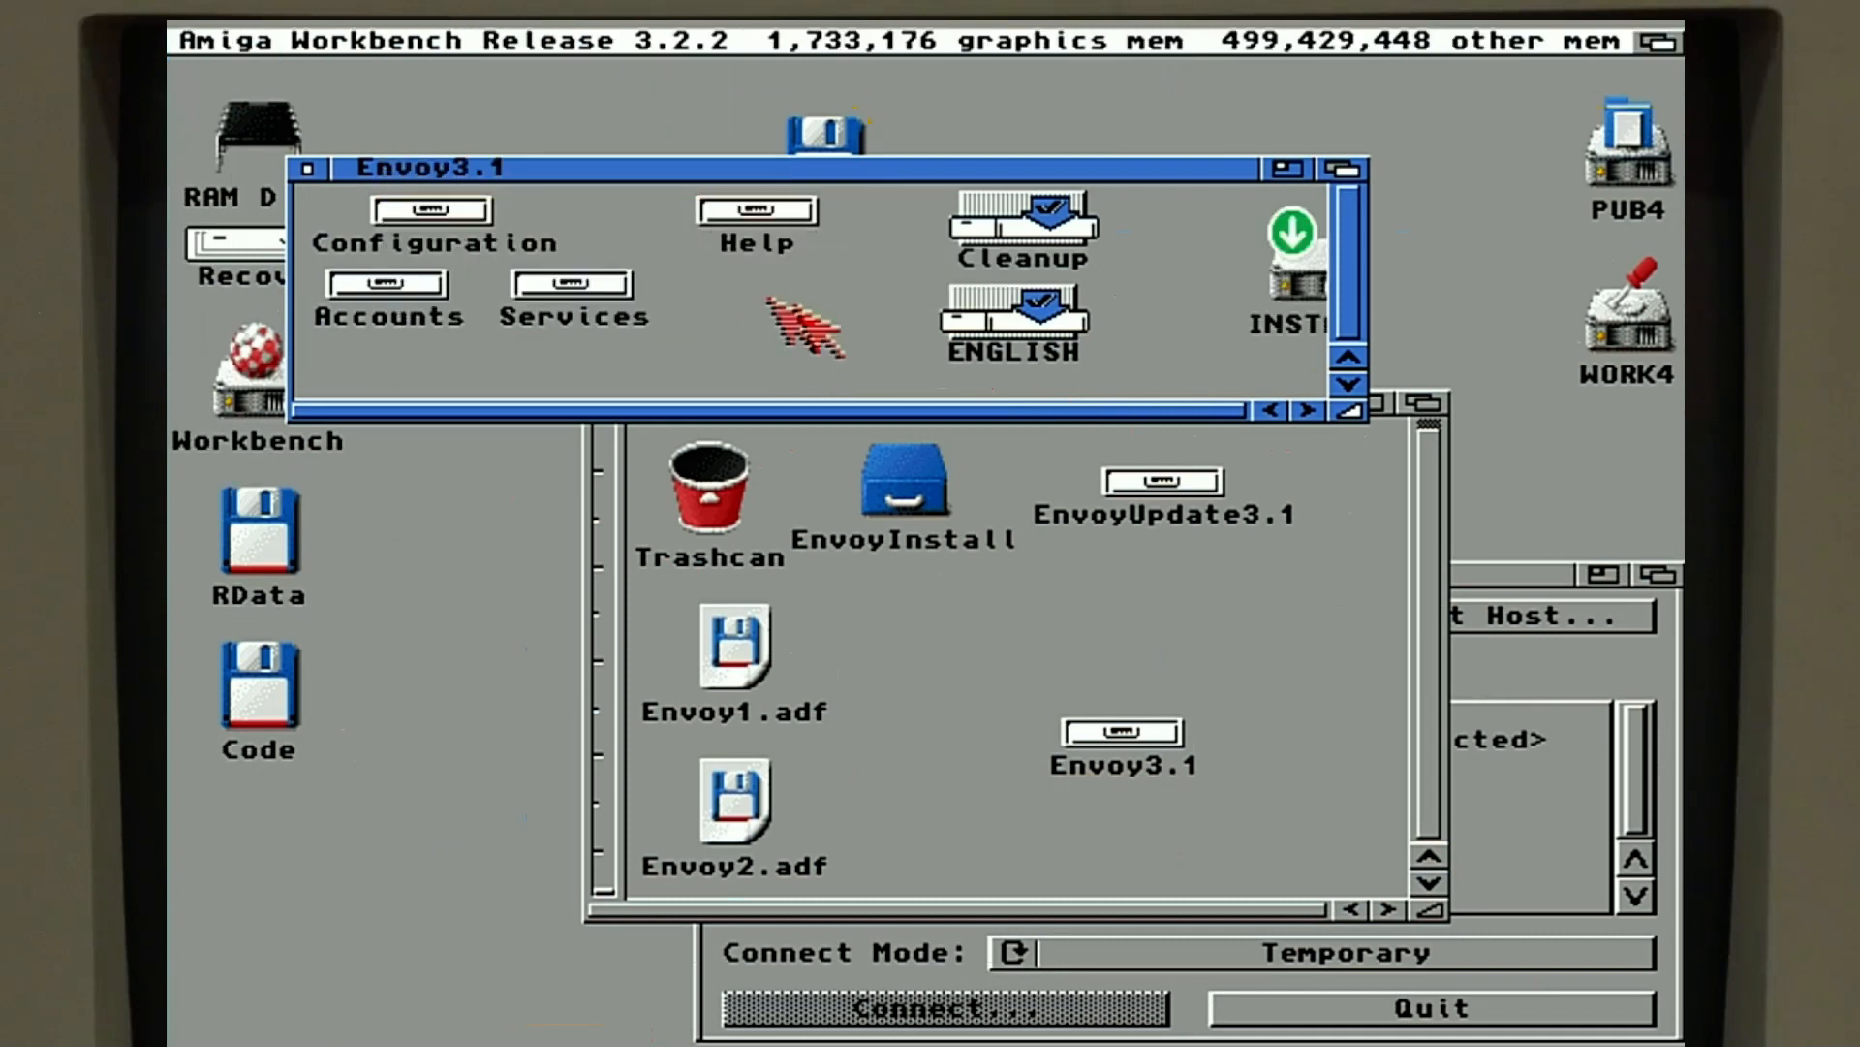
{"action": "left_click", "coordinate": [1153, 408]}
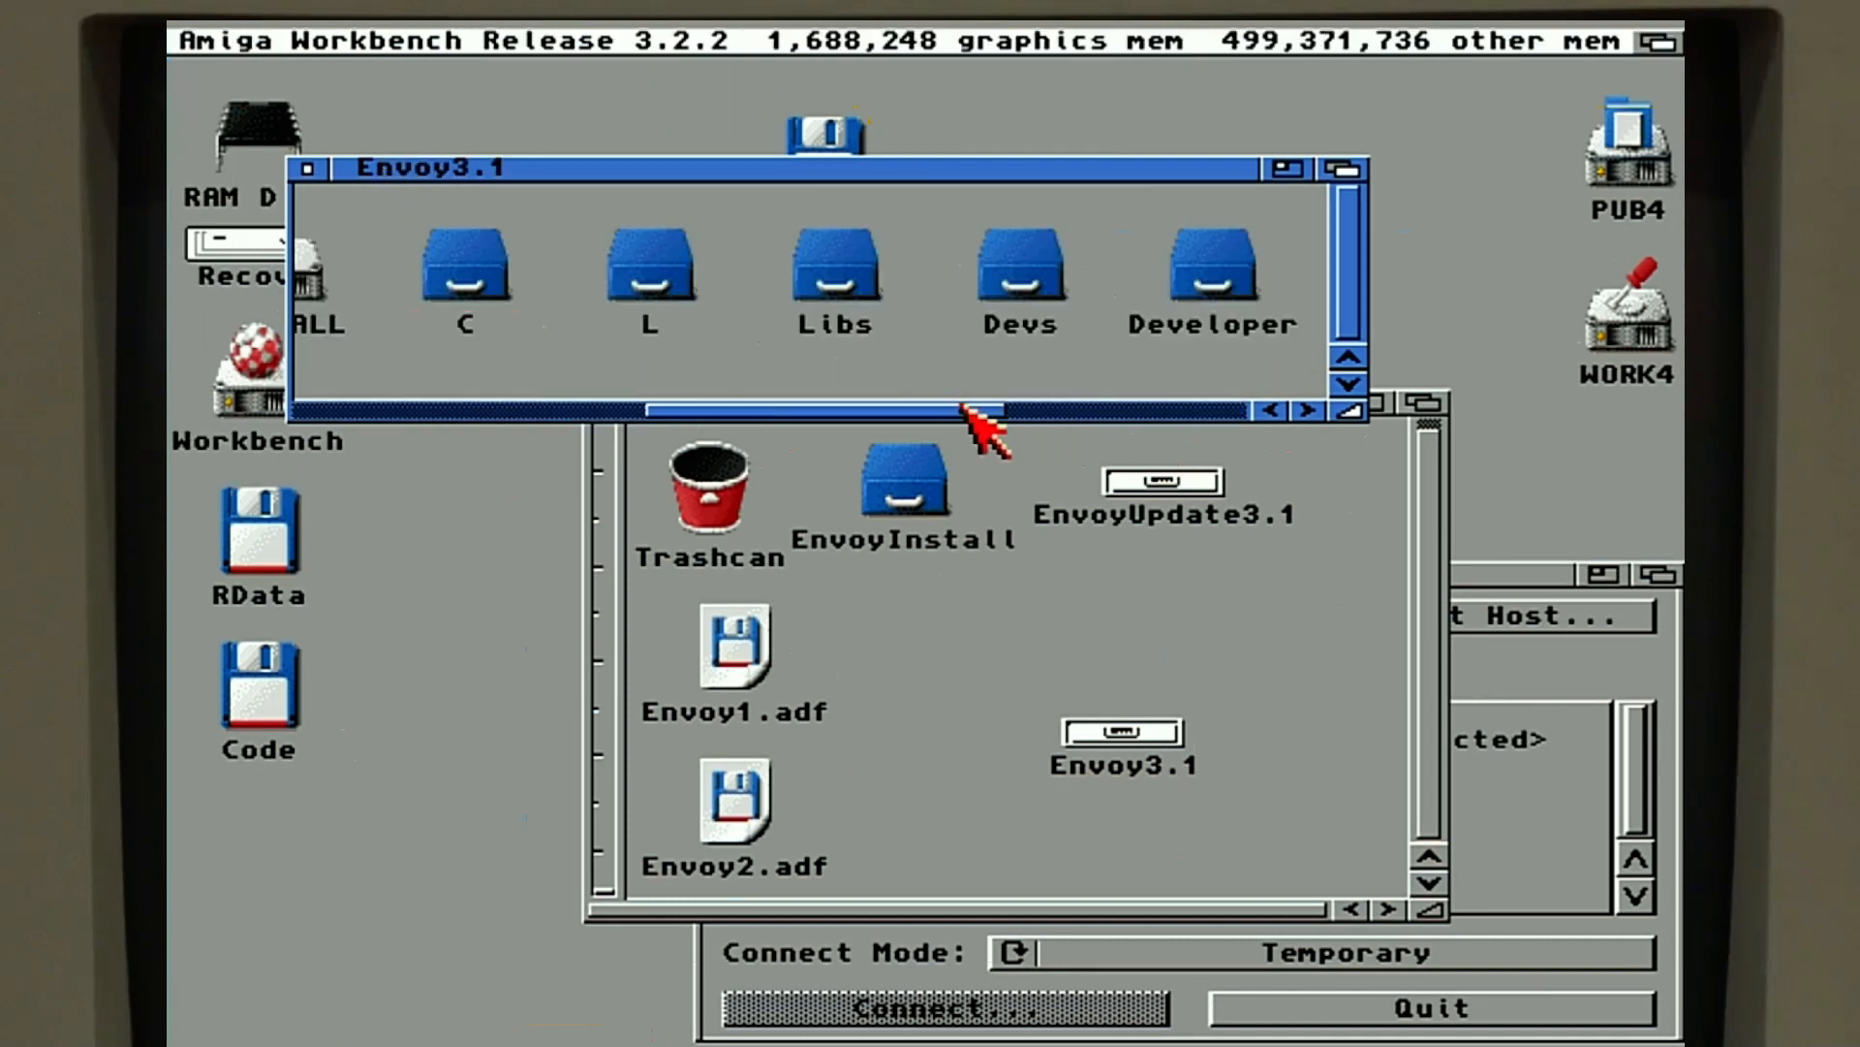
{"action": "left_click_drag", "start_coordinate": [968, 403], "coordinate": [1275, 407]}
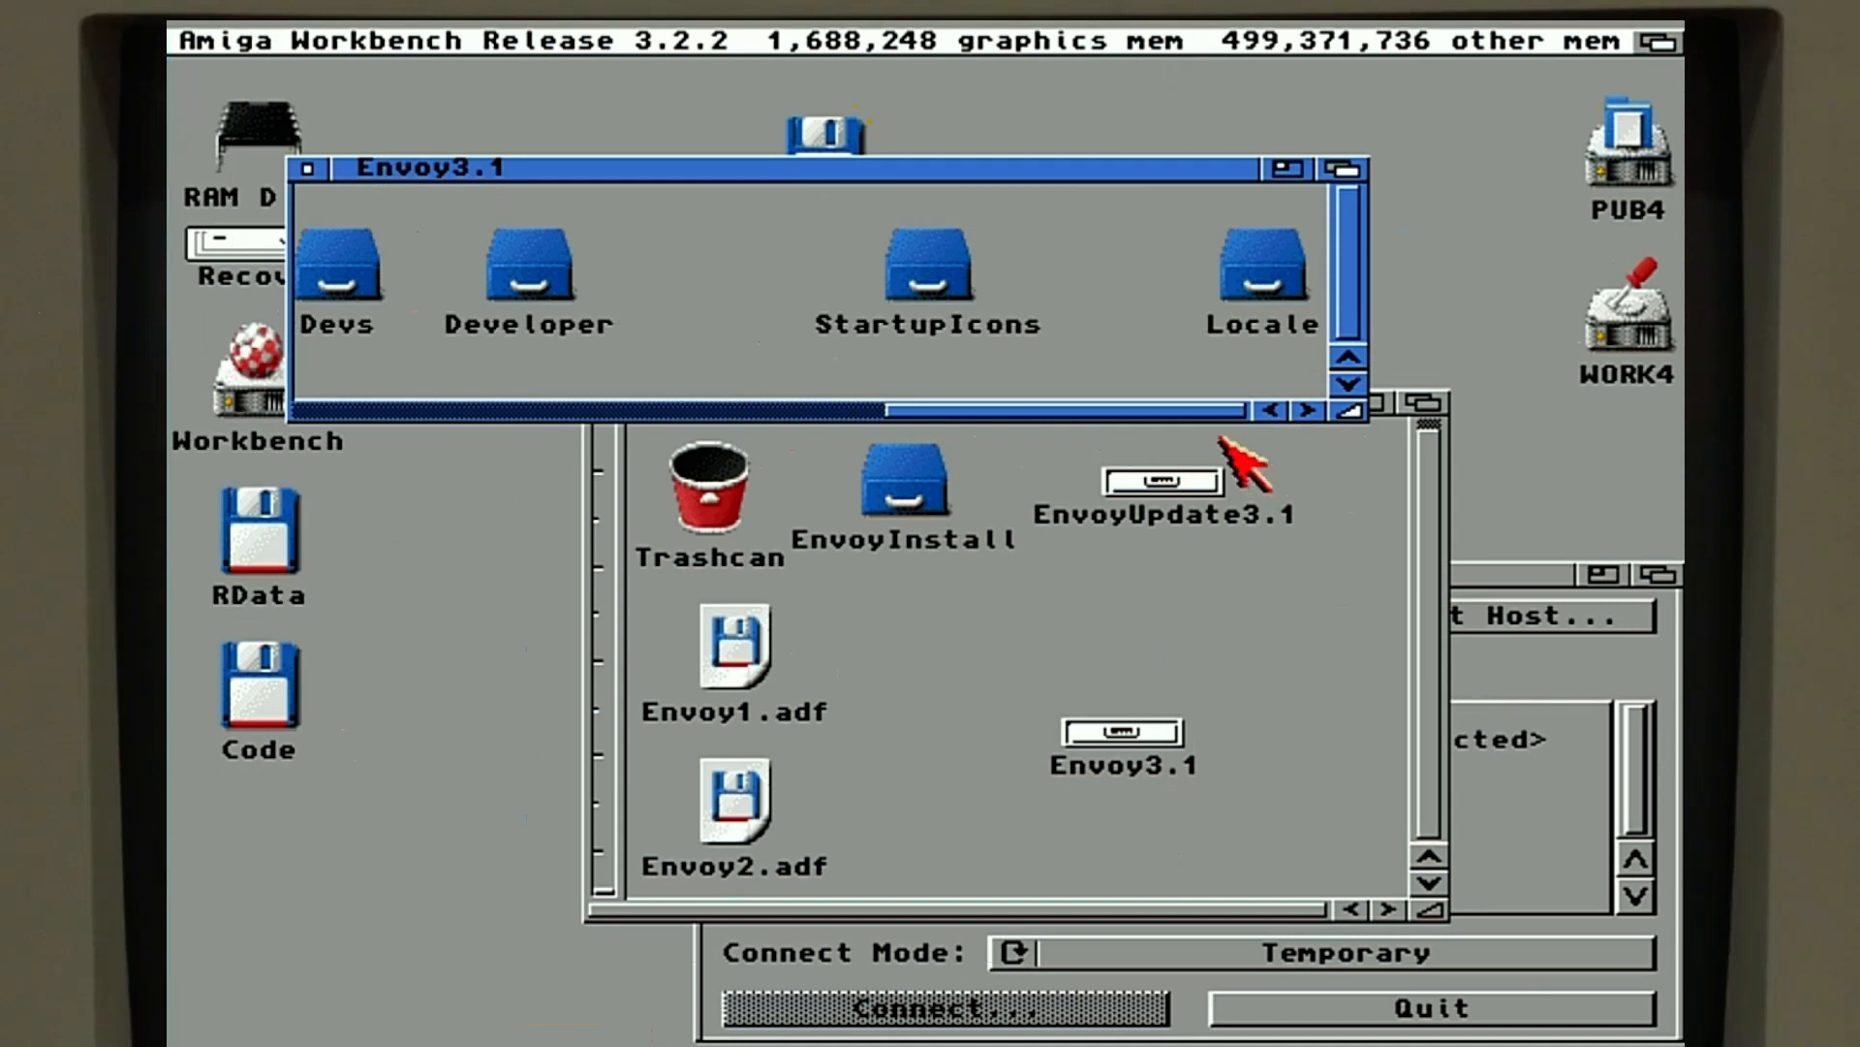
{"action": "left_click_drag", "start_coordinate": [1197, 408], "coordinate": [962, 432]}
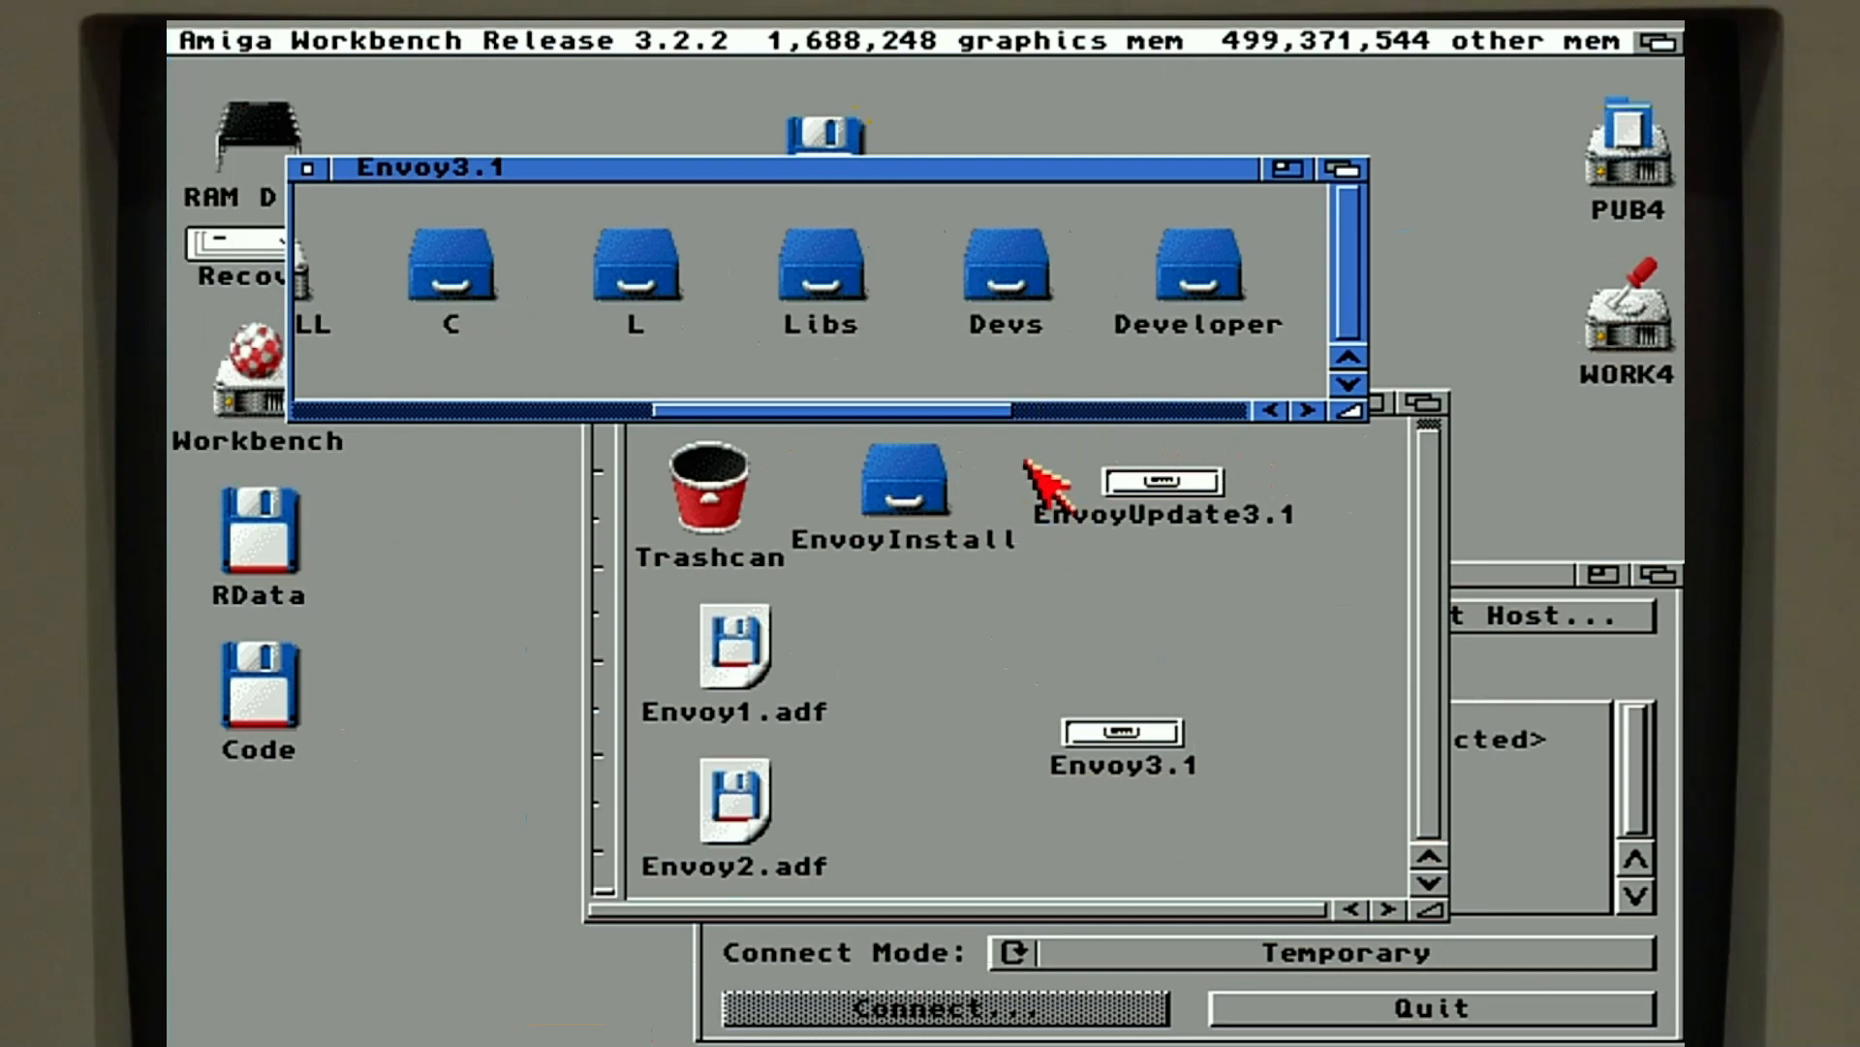
{"action": "left_click", "coordinate": [956, 410]}
{"action": "left_click_drag", "start_coordinate": [955, 410], "coordinate": [989, 432]}
{"action": "left_click", "coordinate": [889, 312]}
{"action": "right_click", "coordinate": [593, 53]}
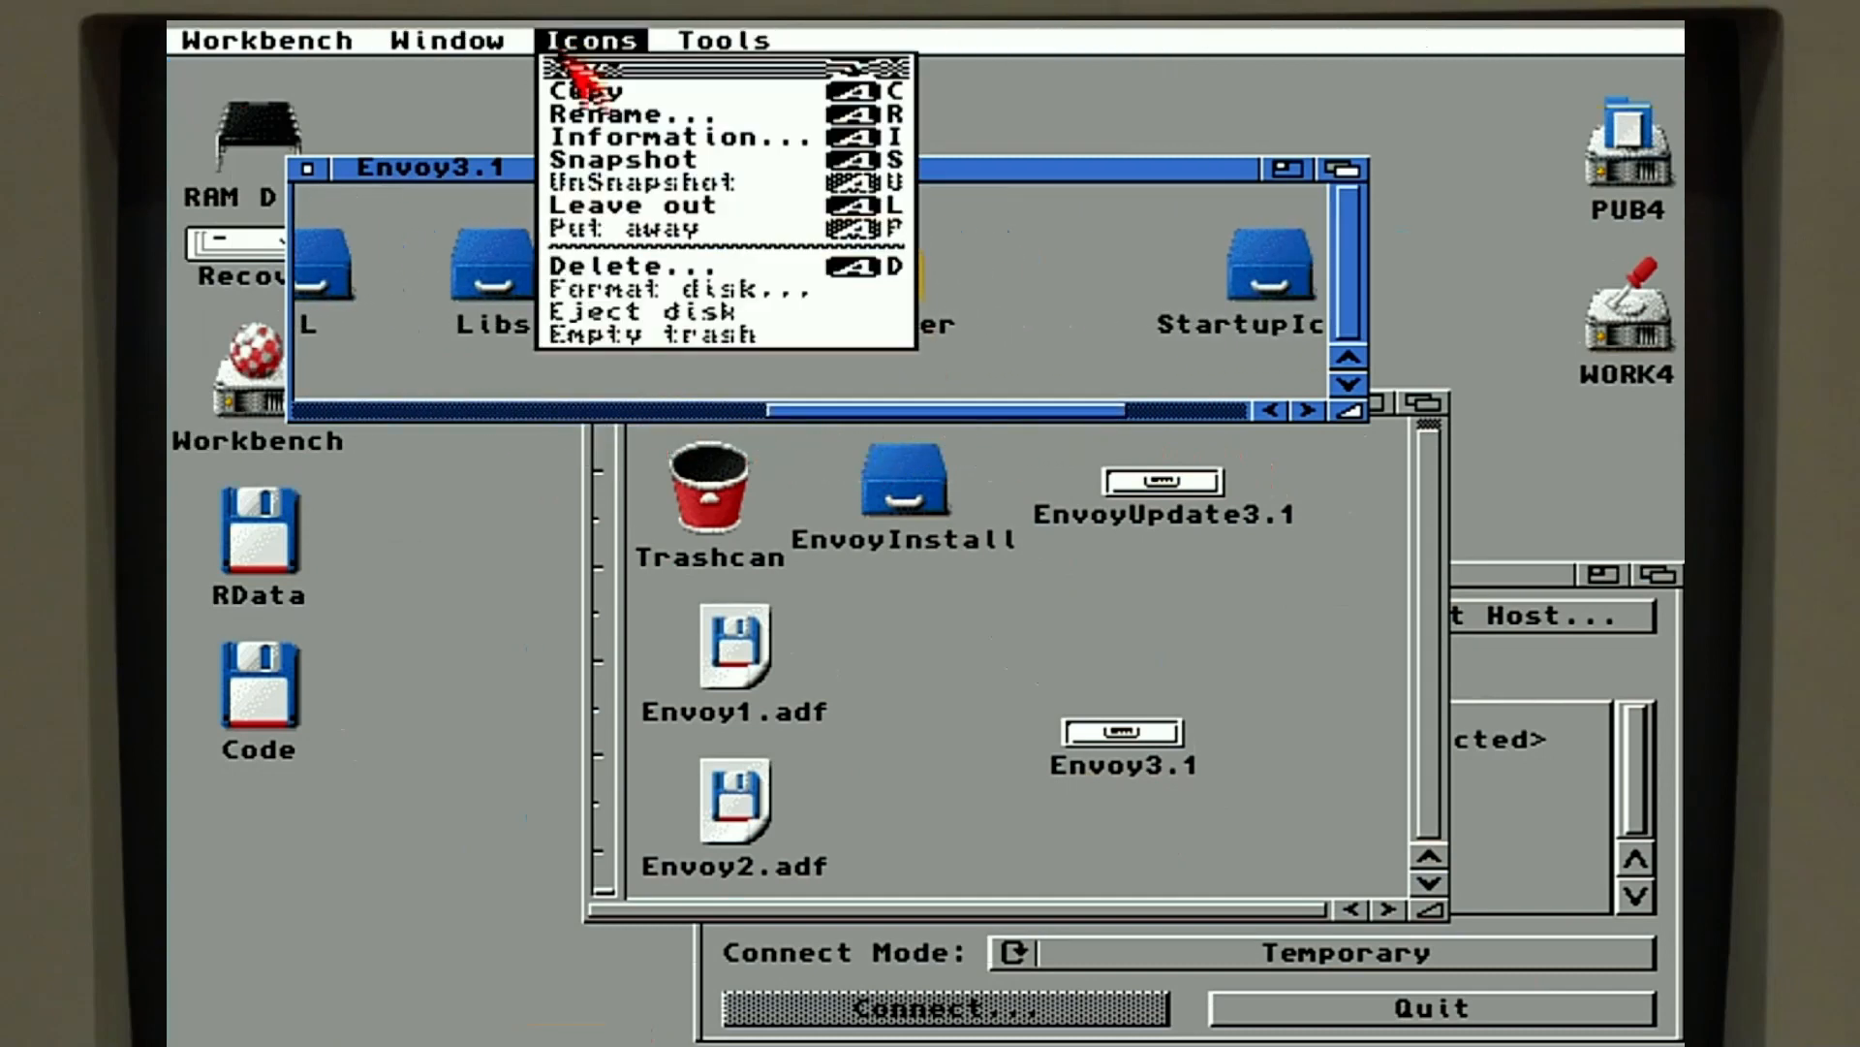
{"action": "right_click", "coordinate": [651, 272]}
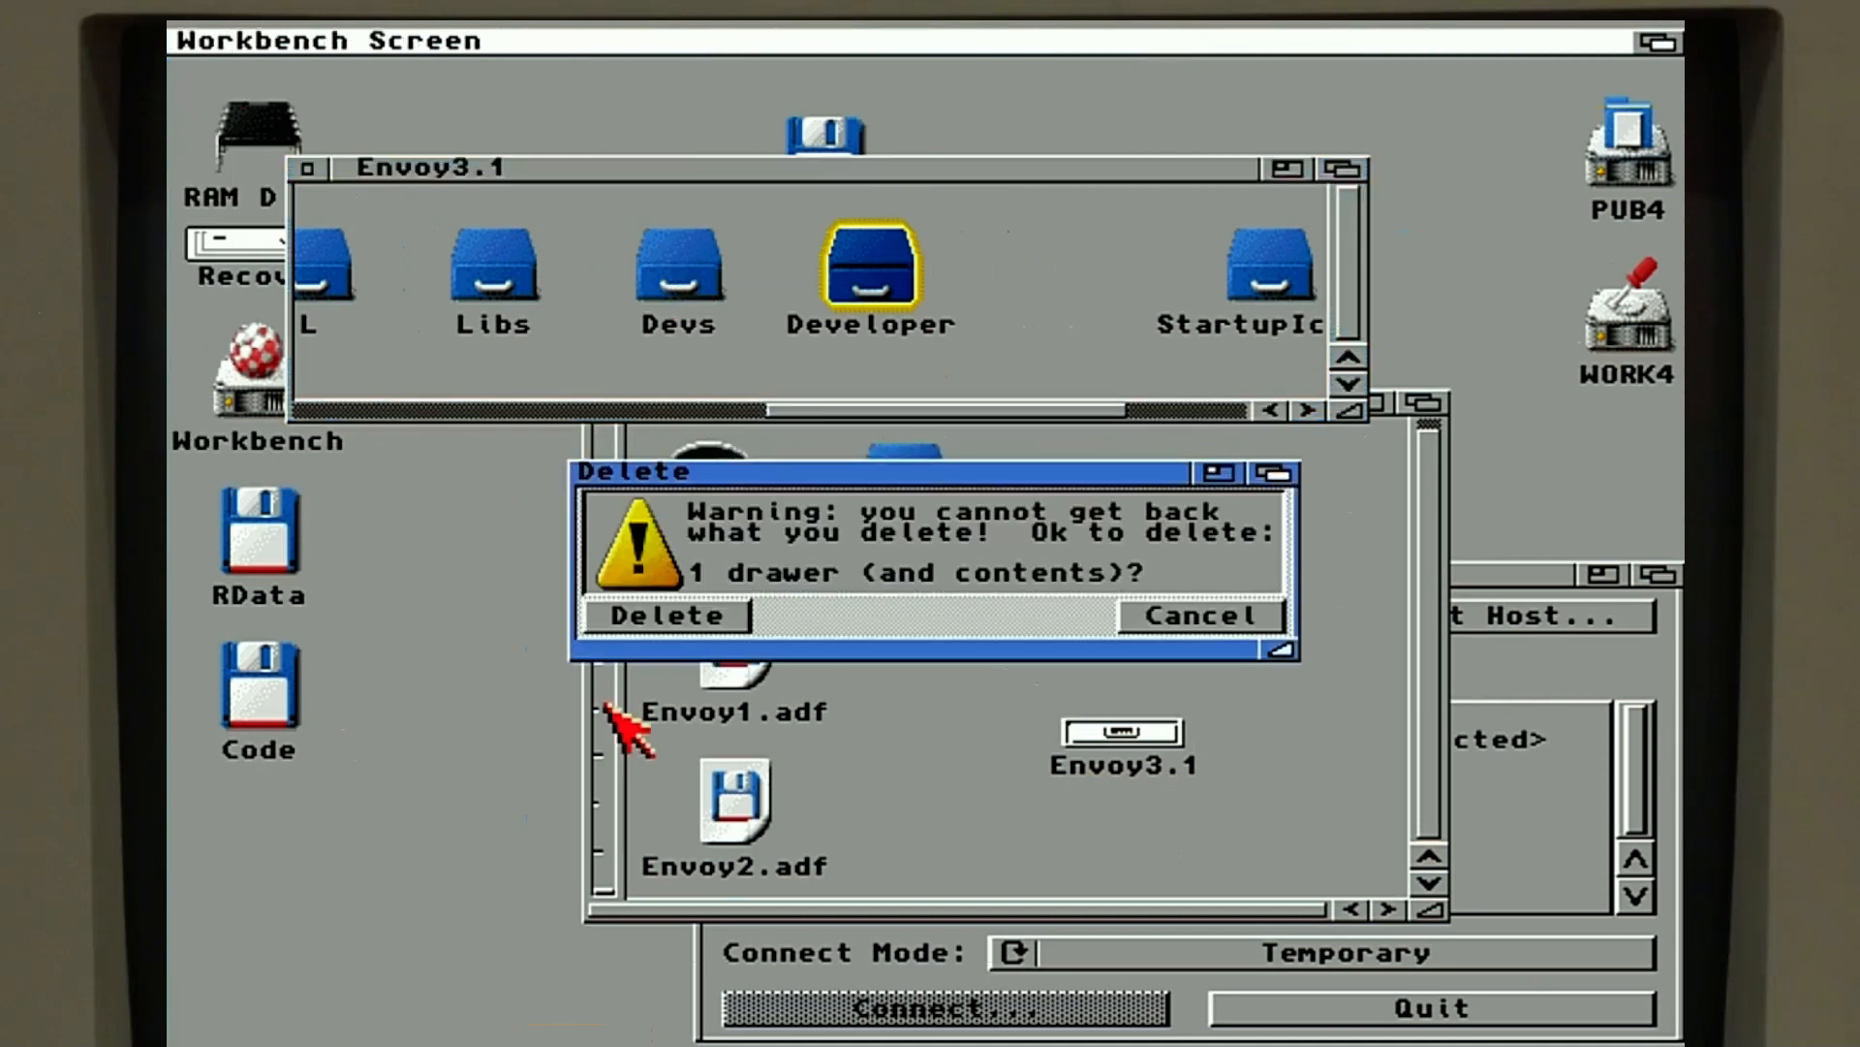
{"action": "left_click", "coordinate": [649, 625]}
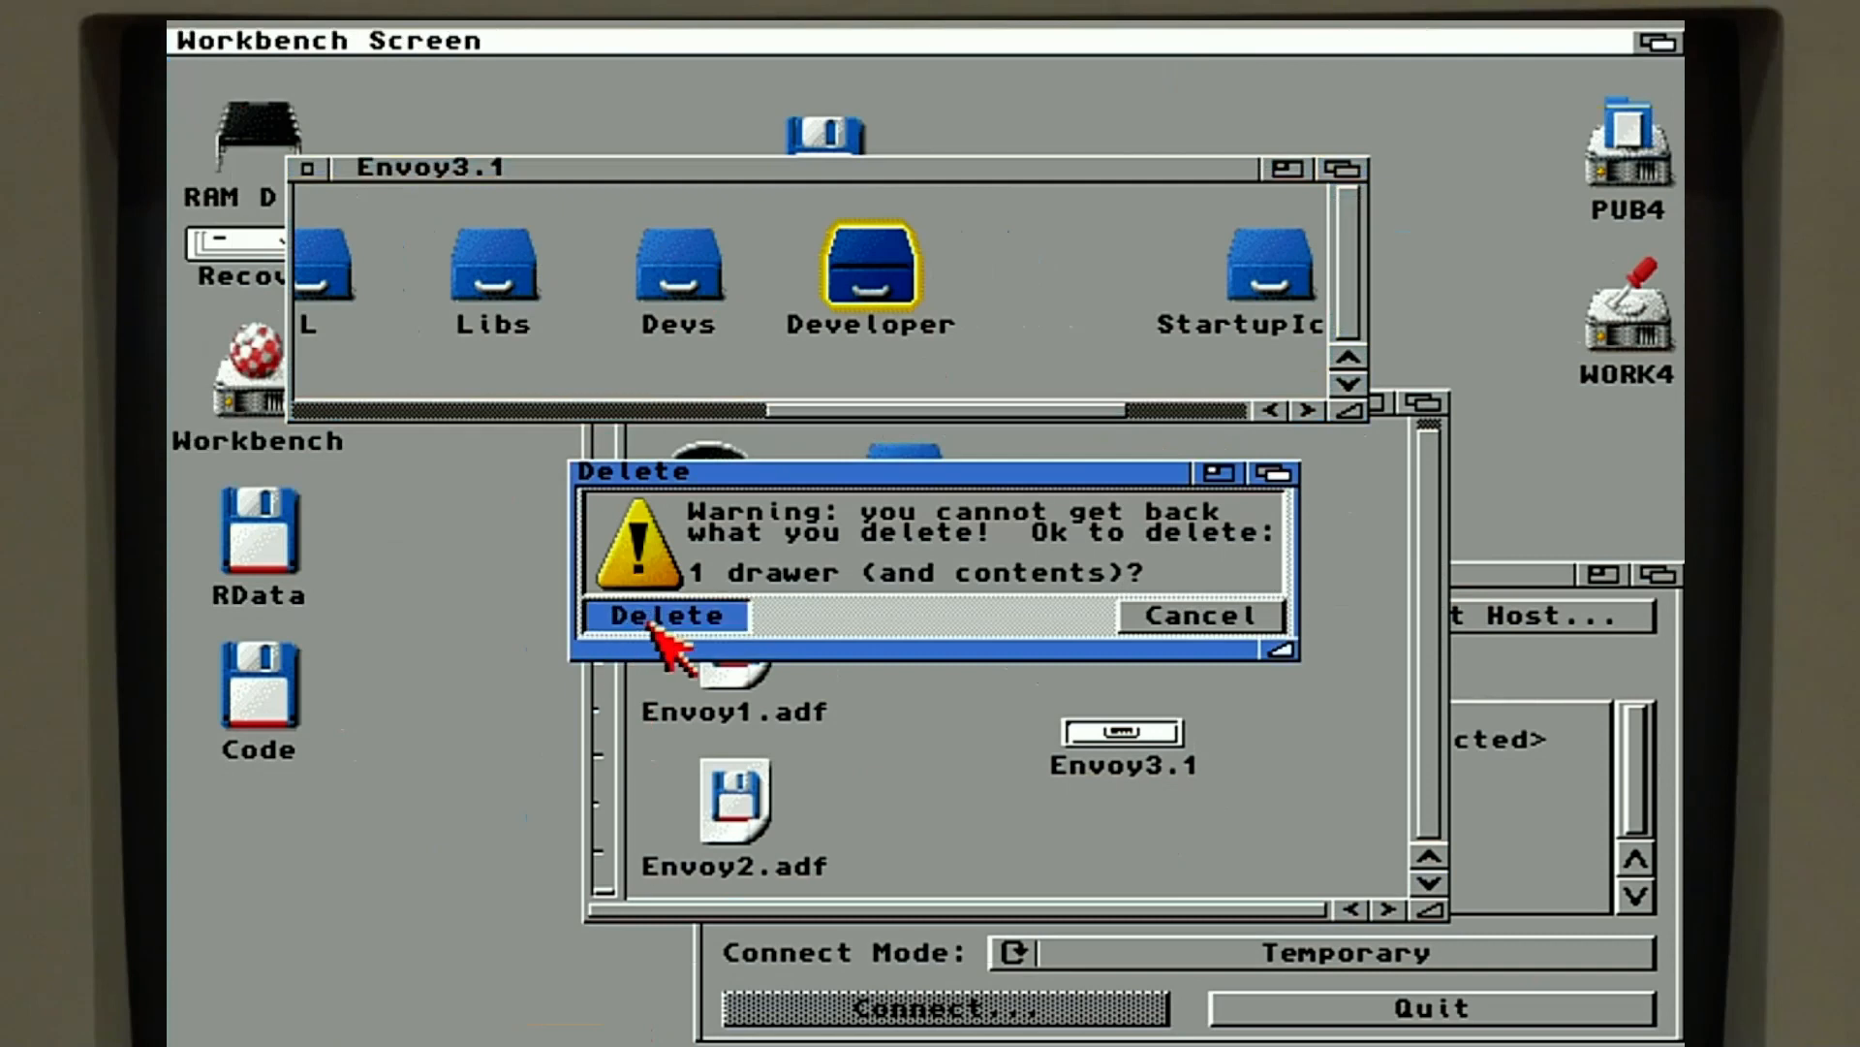
- Delete the Locale drawer from the Envoy3.1 drawer, forcing deletion of all its protected files
{"action": "left_click", "coordinate": [1172, 407]}
{"action": "left_click", "coordinate": [1260, 267]}
{"action": "right_click", "coordinate": [591, 40]}
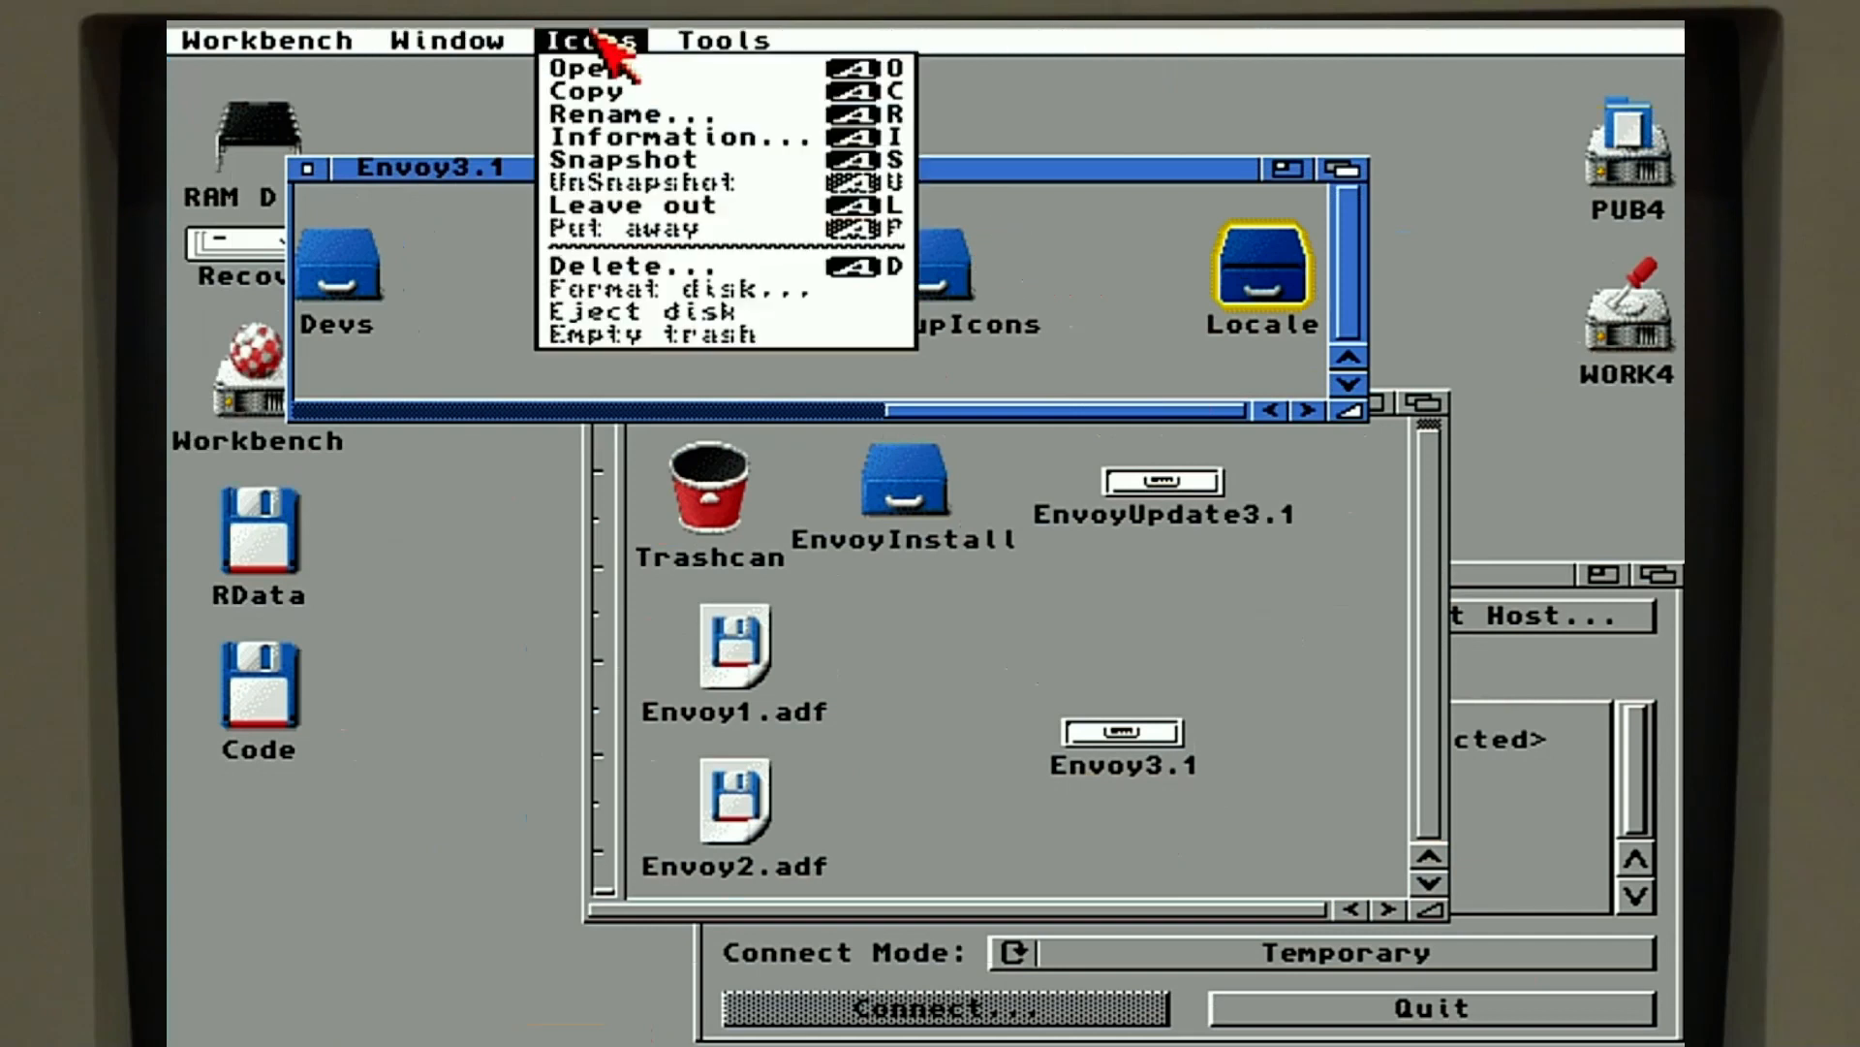
{"action": "left_click", "coordinate": [647, 270]}
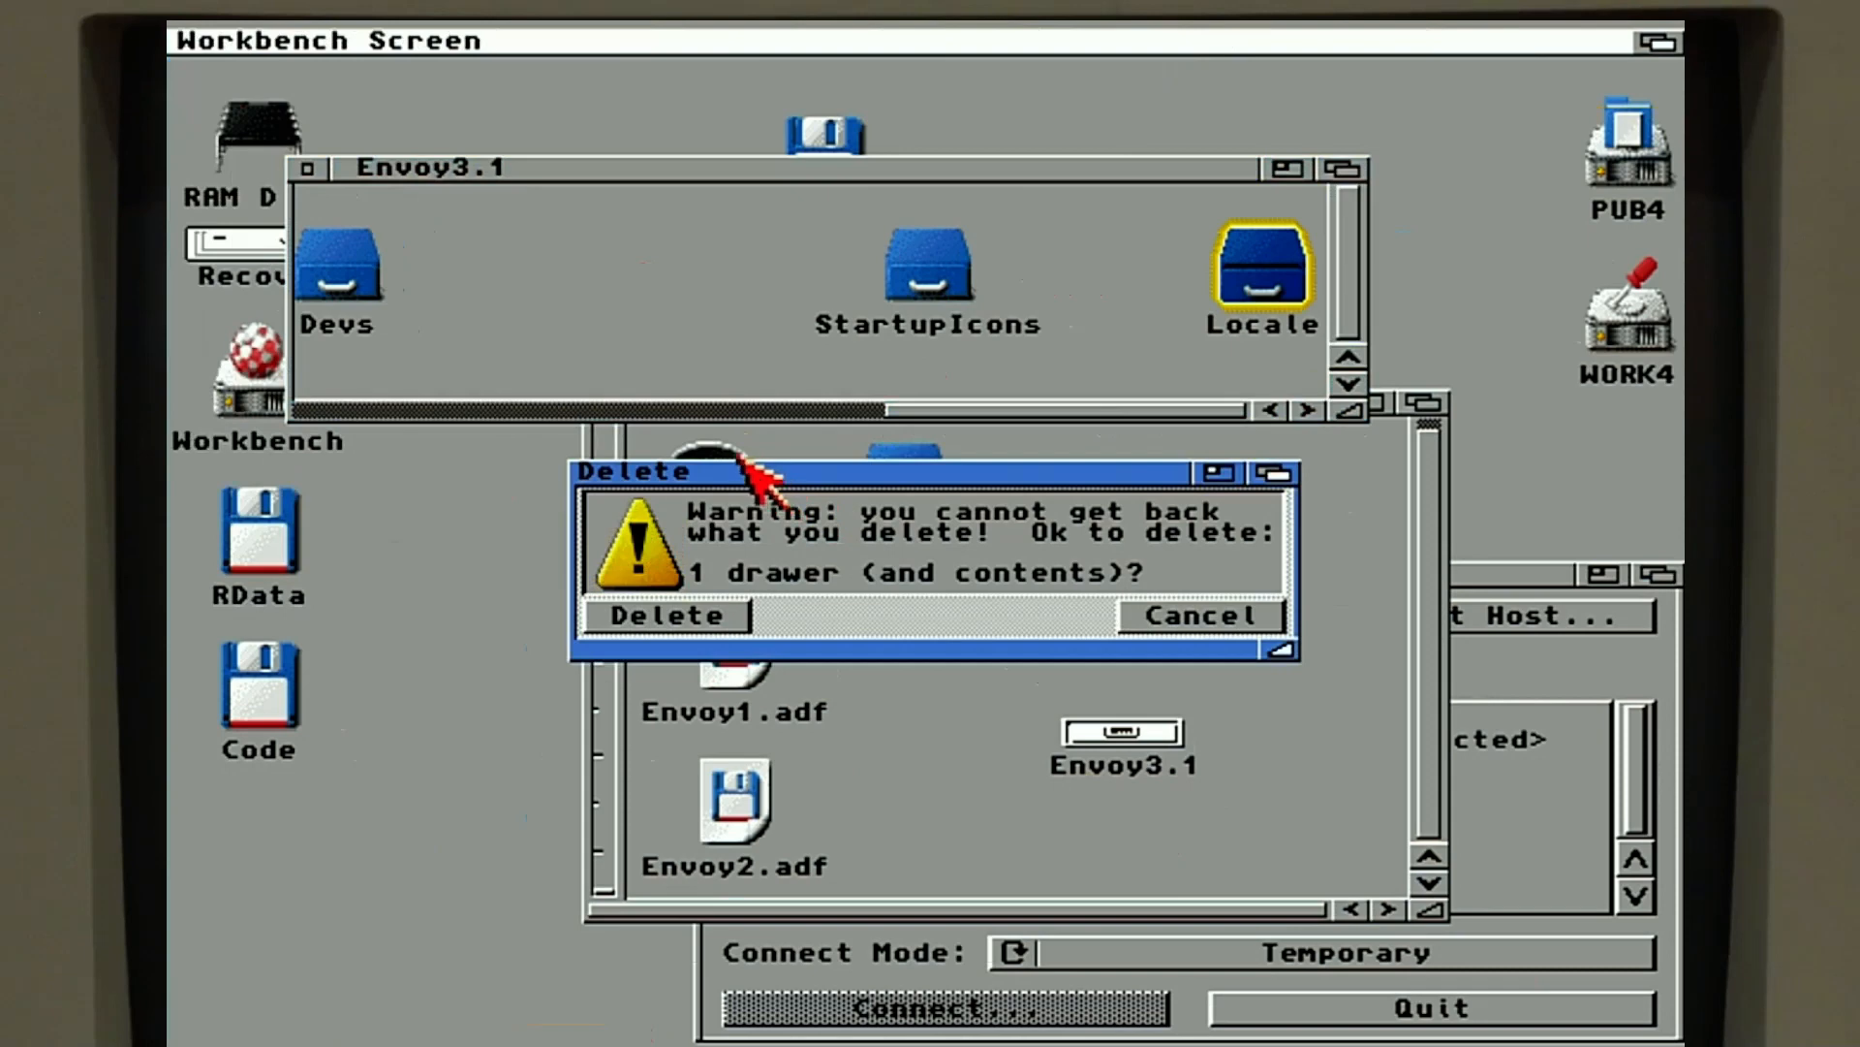
{"action": "left_click", "coordinate": [671, 620]}
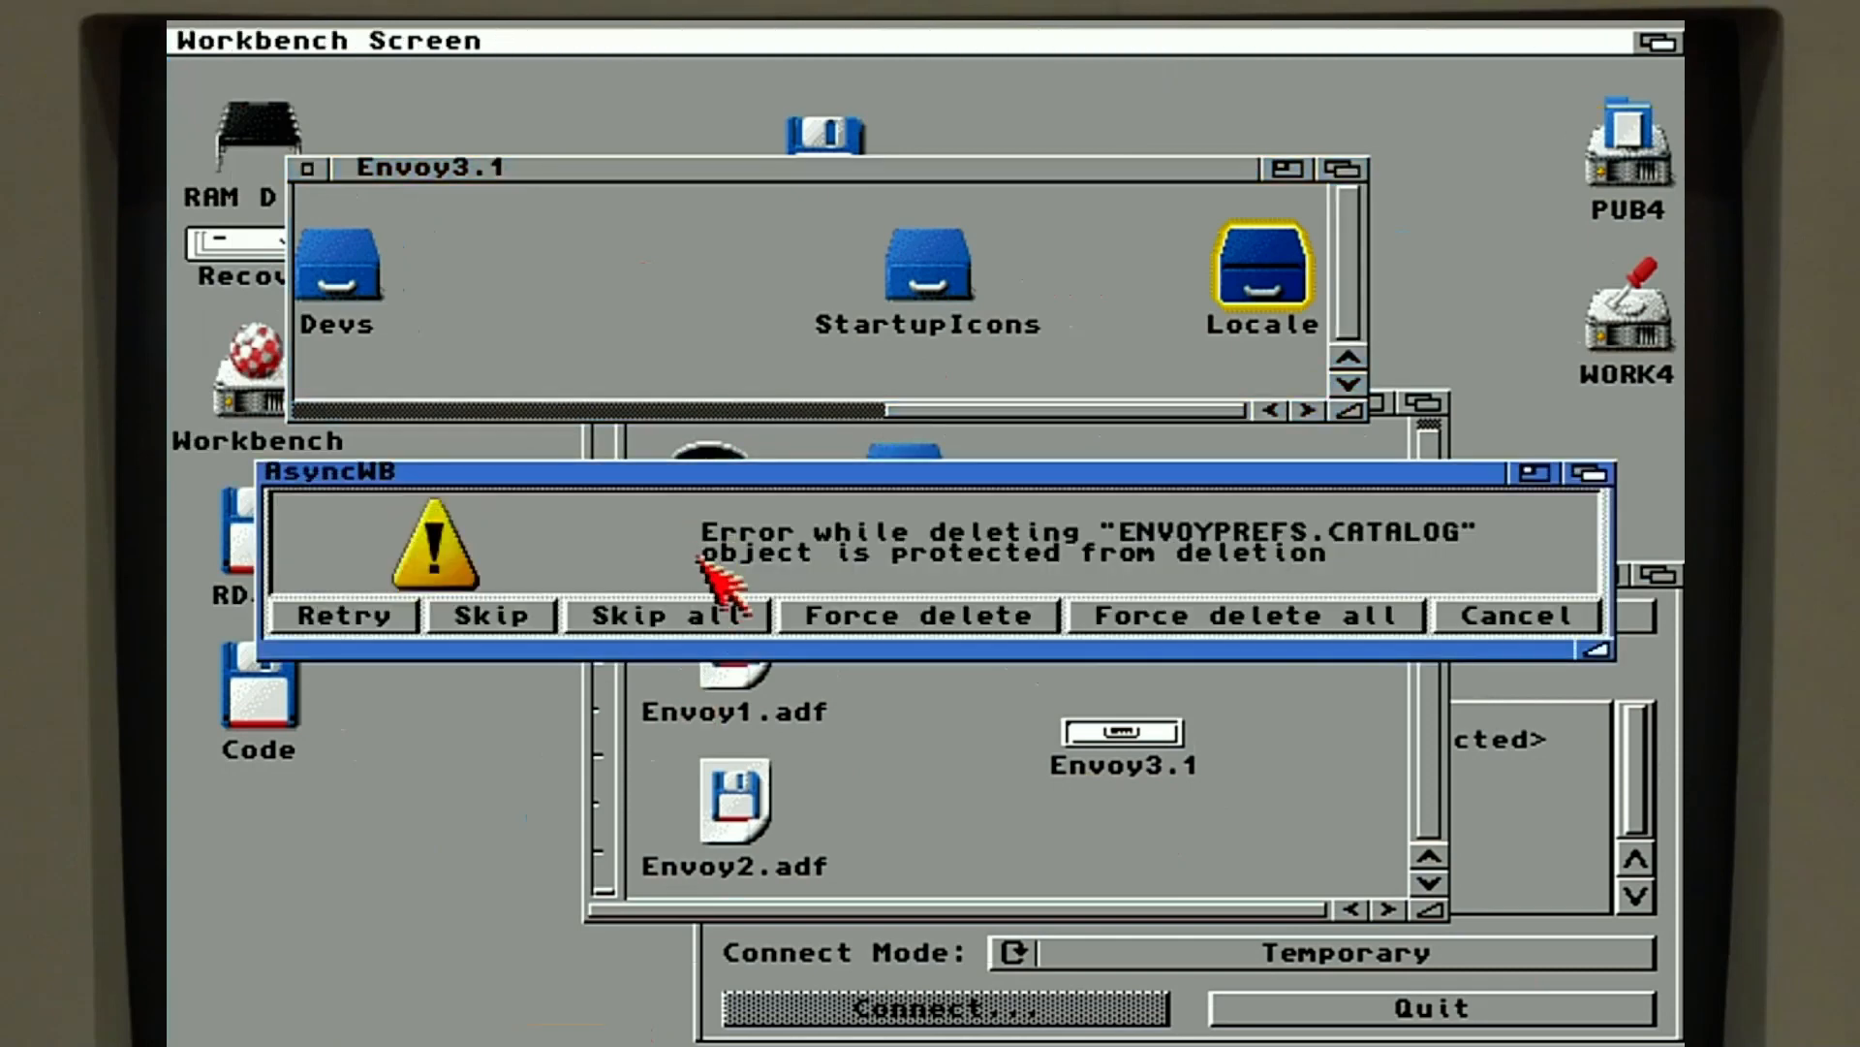
{"action": "left_click", "coordinate": [1168, 628]}
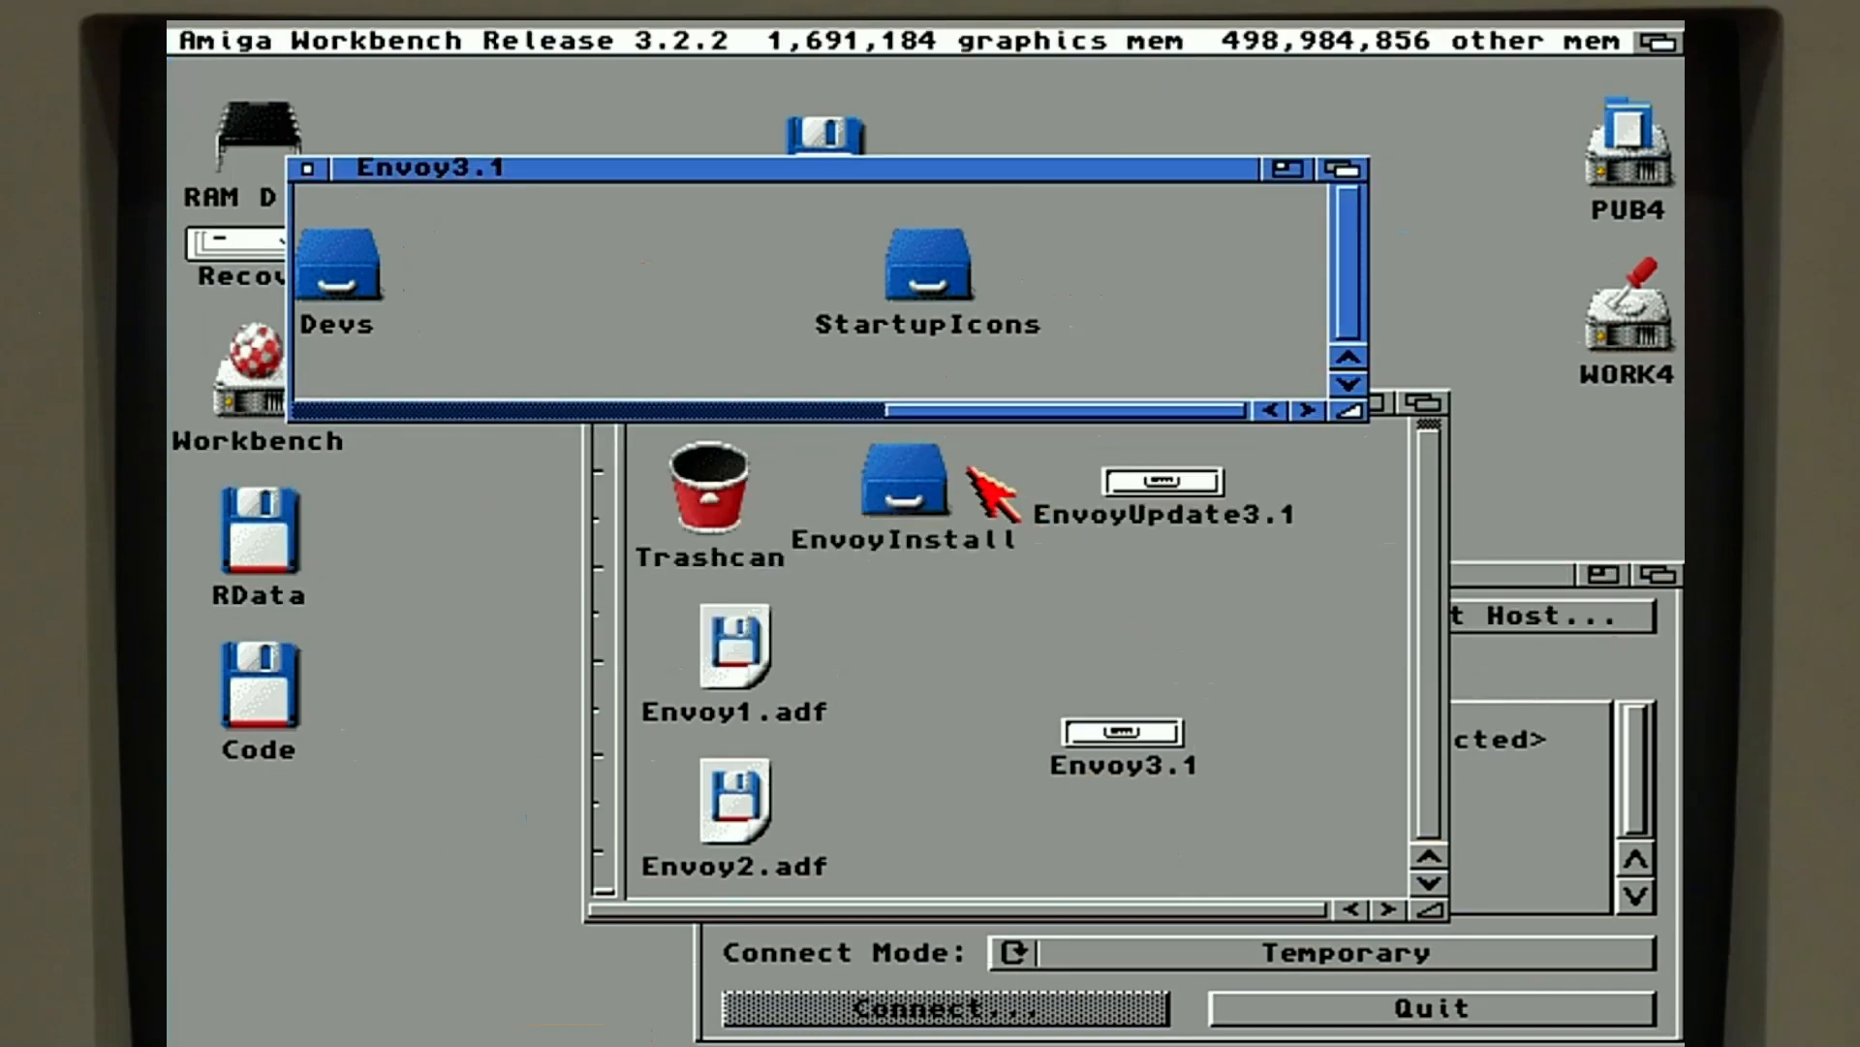
- Check the Envoy3.1 drawer's total size in its icon information, leave without saving, and close the Envoy3.1 and Code windows
{"action": "left_click_drag", "start_coordinate": [950, 421], "coordinate": [369, 410]}
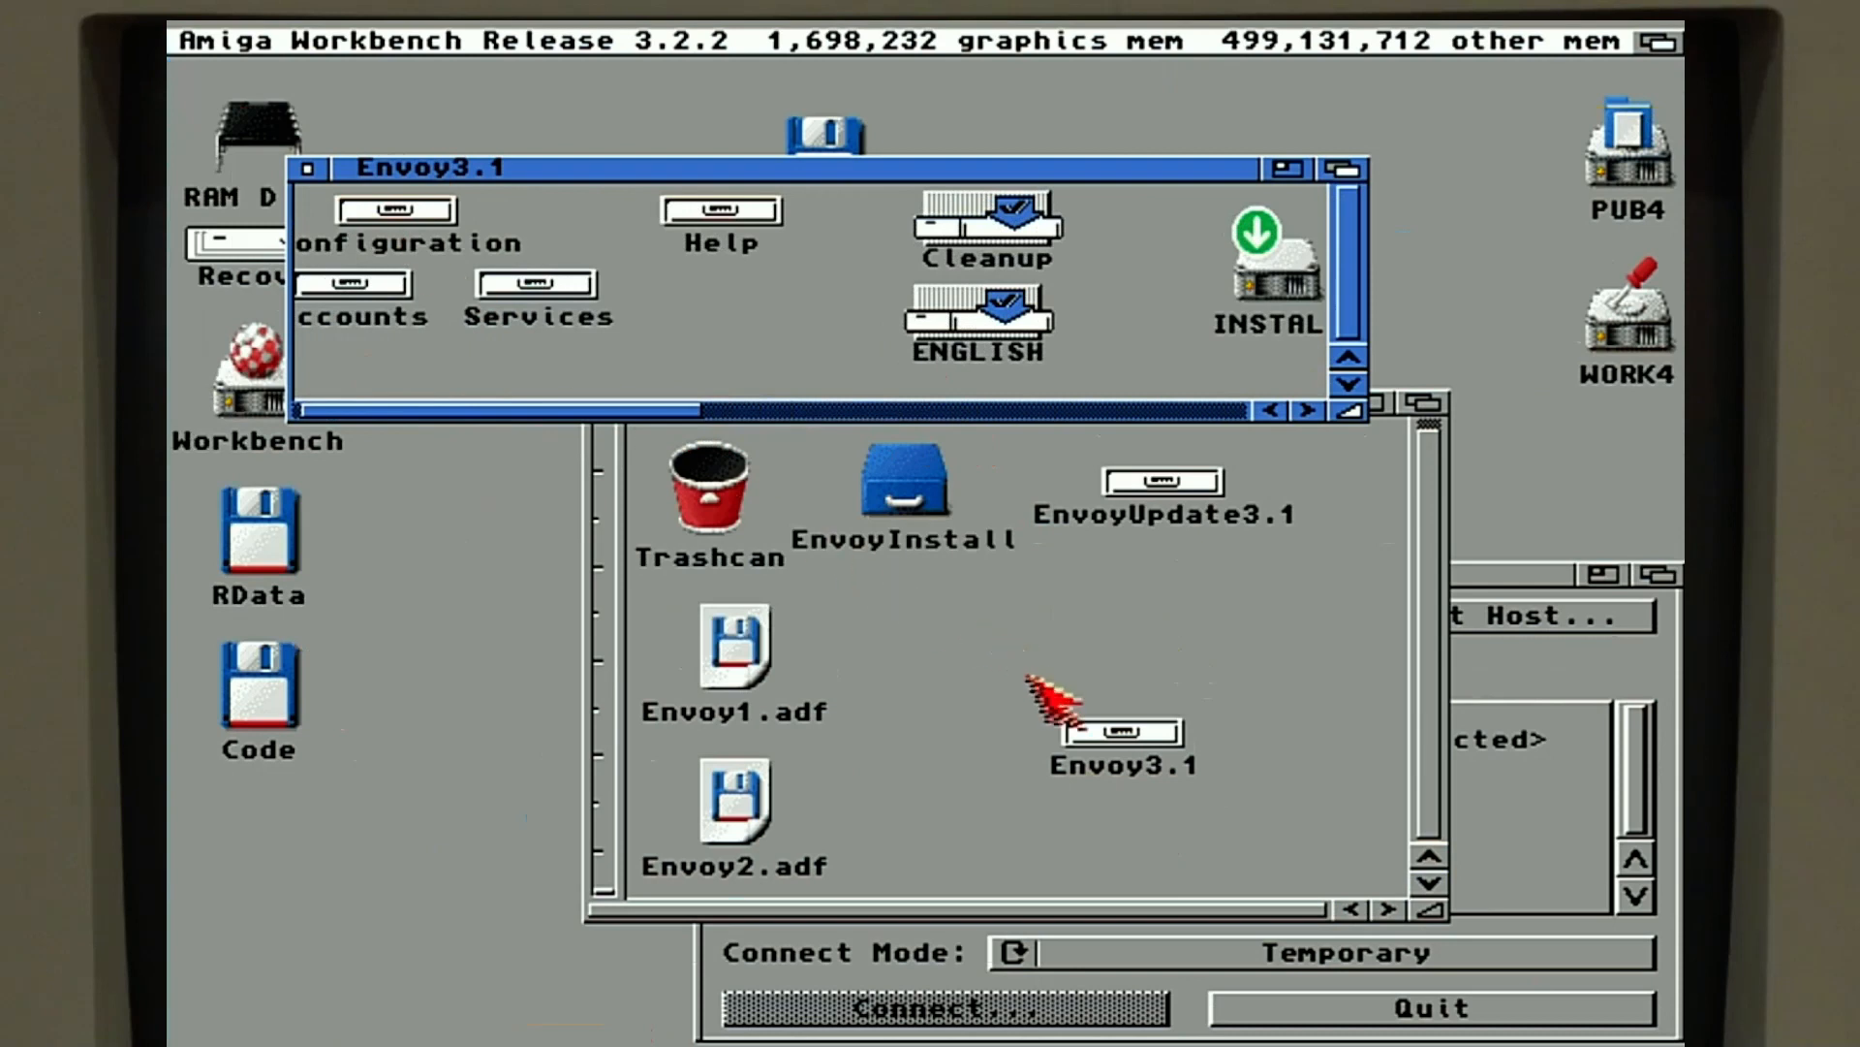
{"action": "left_click", "coordinate": [1084, 725]}
{"action": "right_click", "coordinate": [1081, 722]}
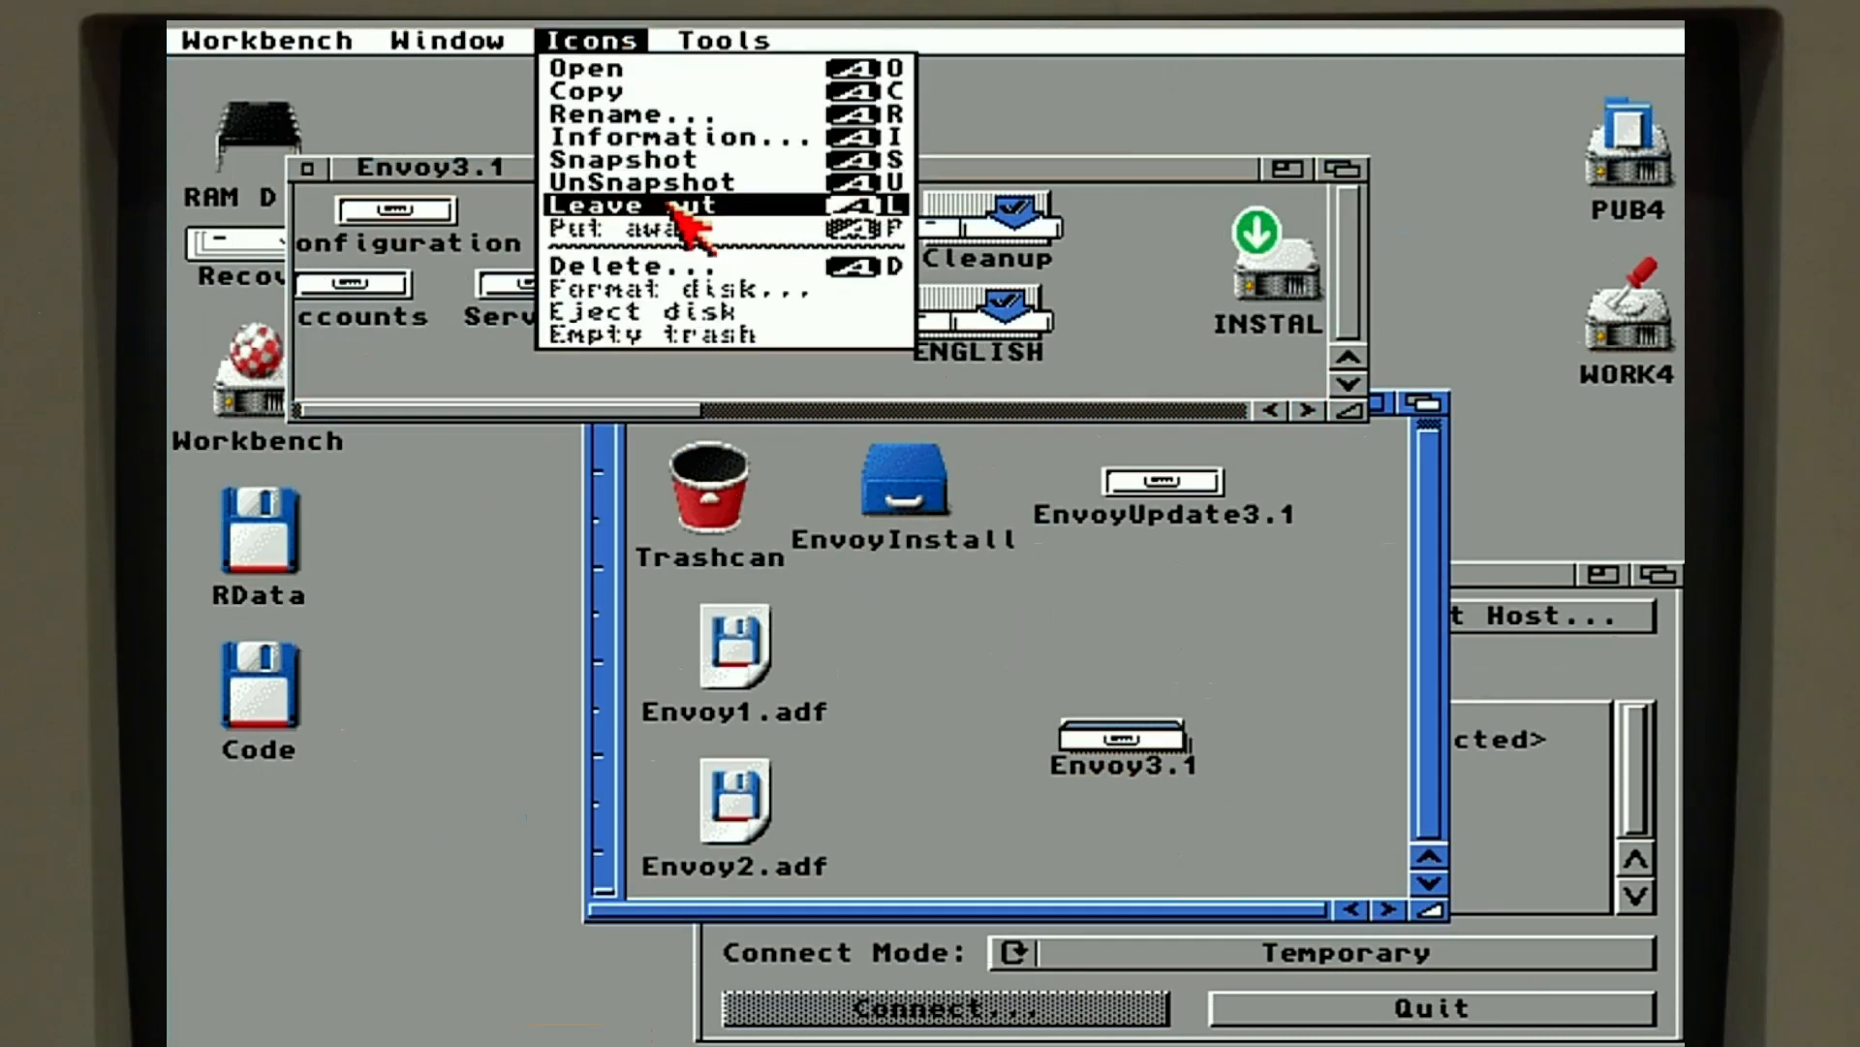
{"action": "right_click", "coordinate": [662, 139]}
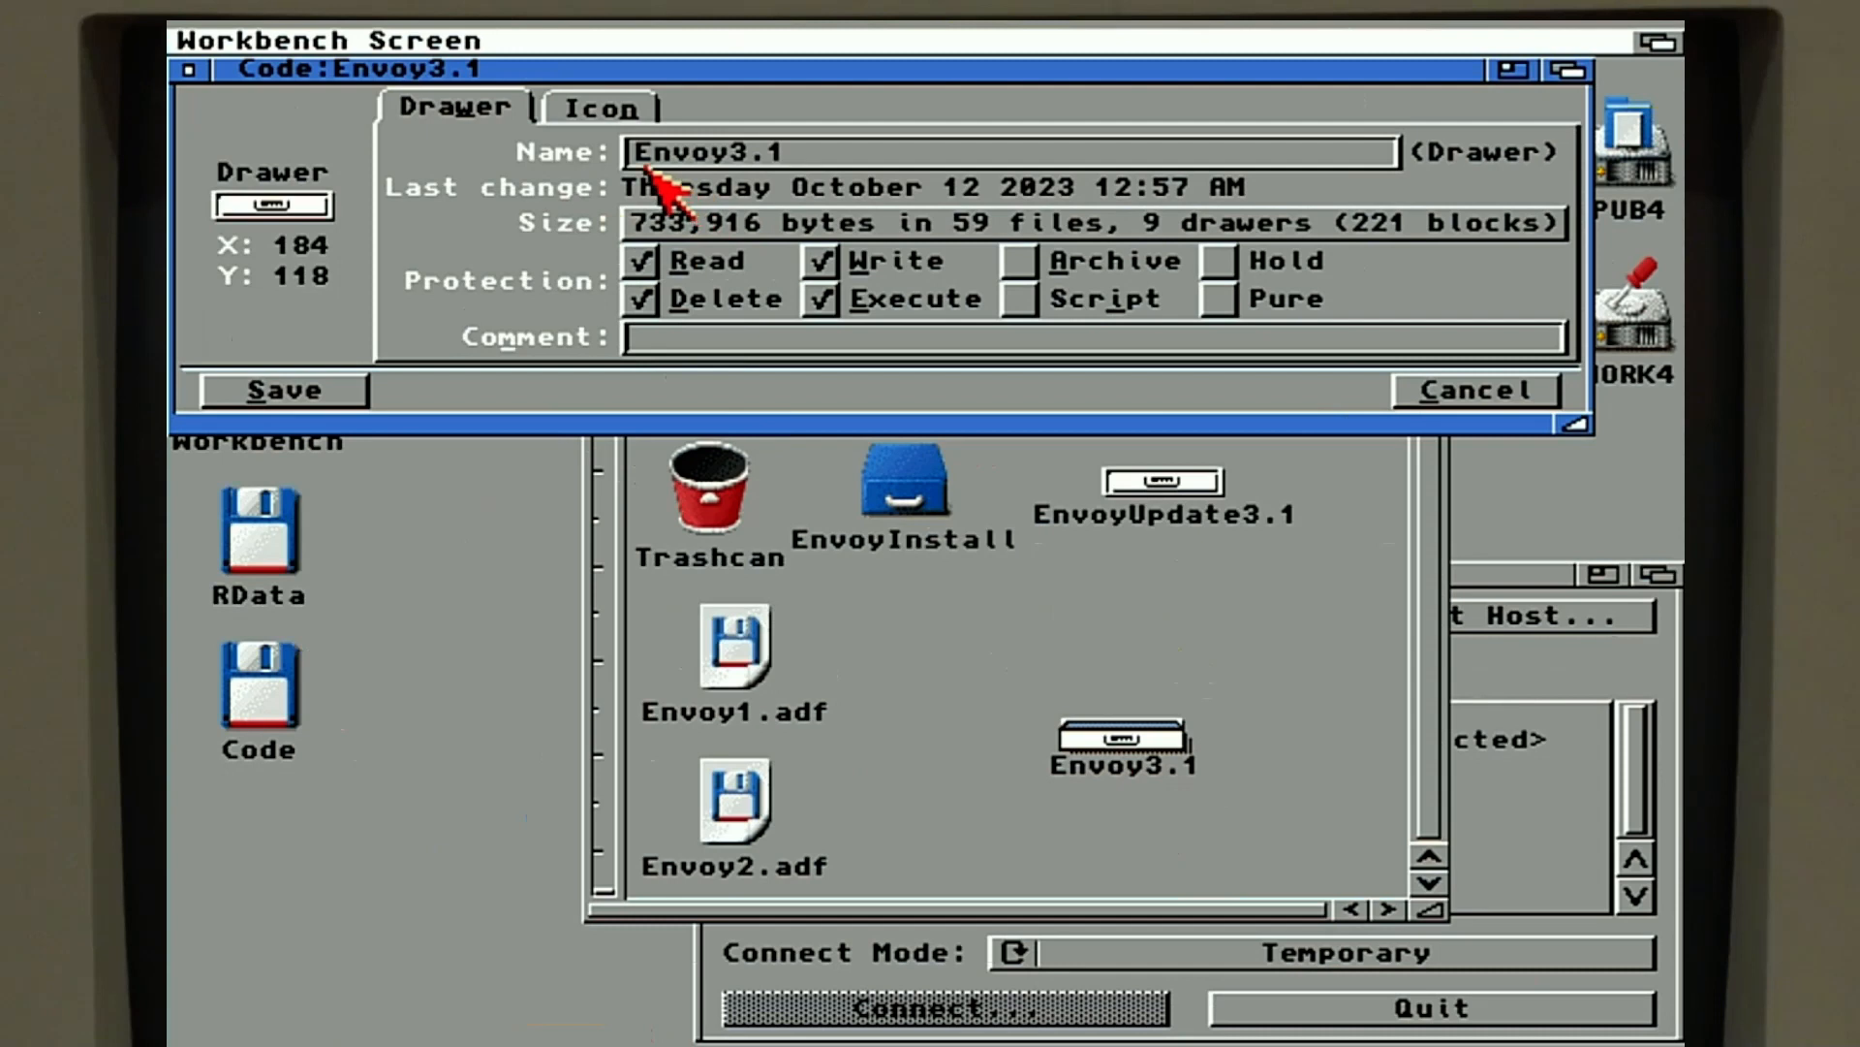
{"action": "left_click", "coordinate": [1461, 392]}
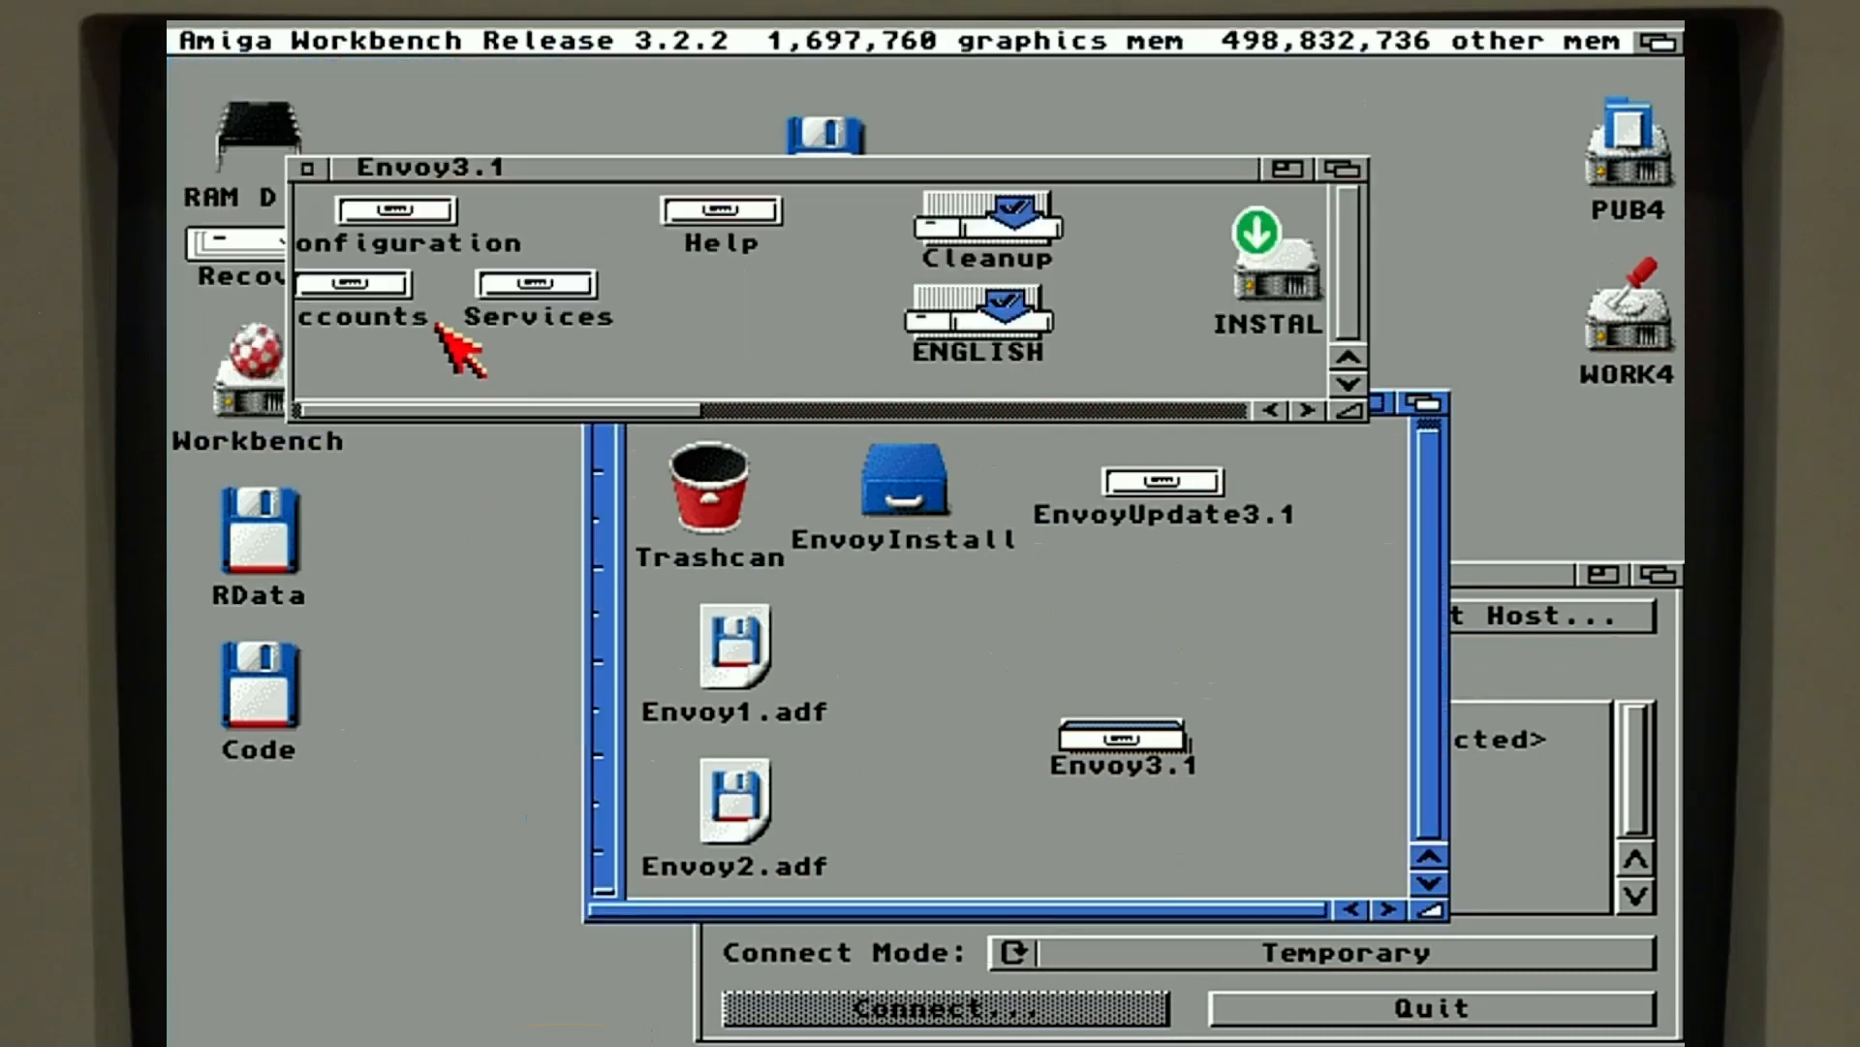
{"action": "left_click", "coordinate": [306, 170]}
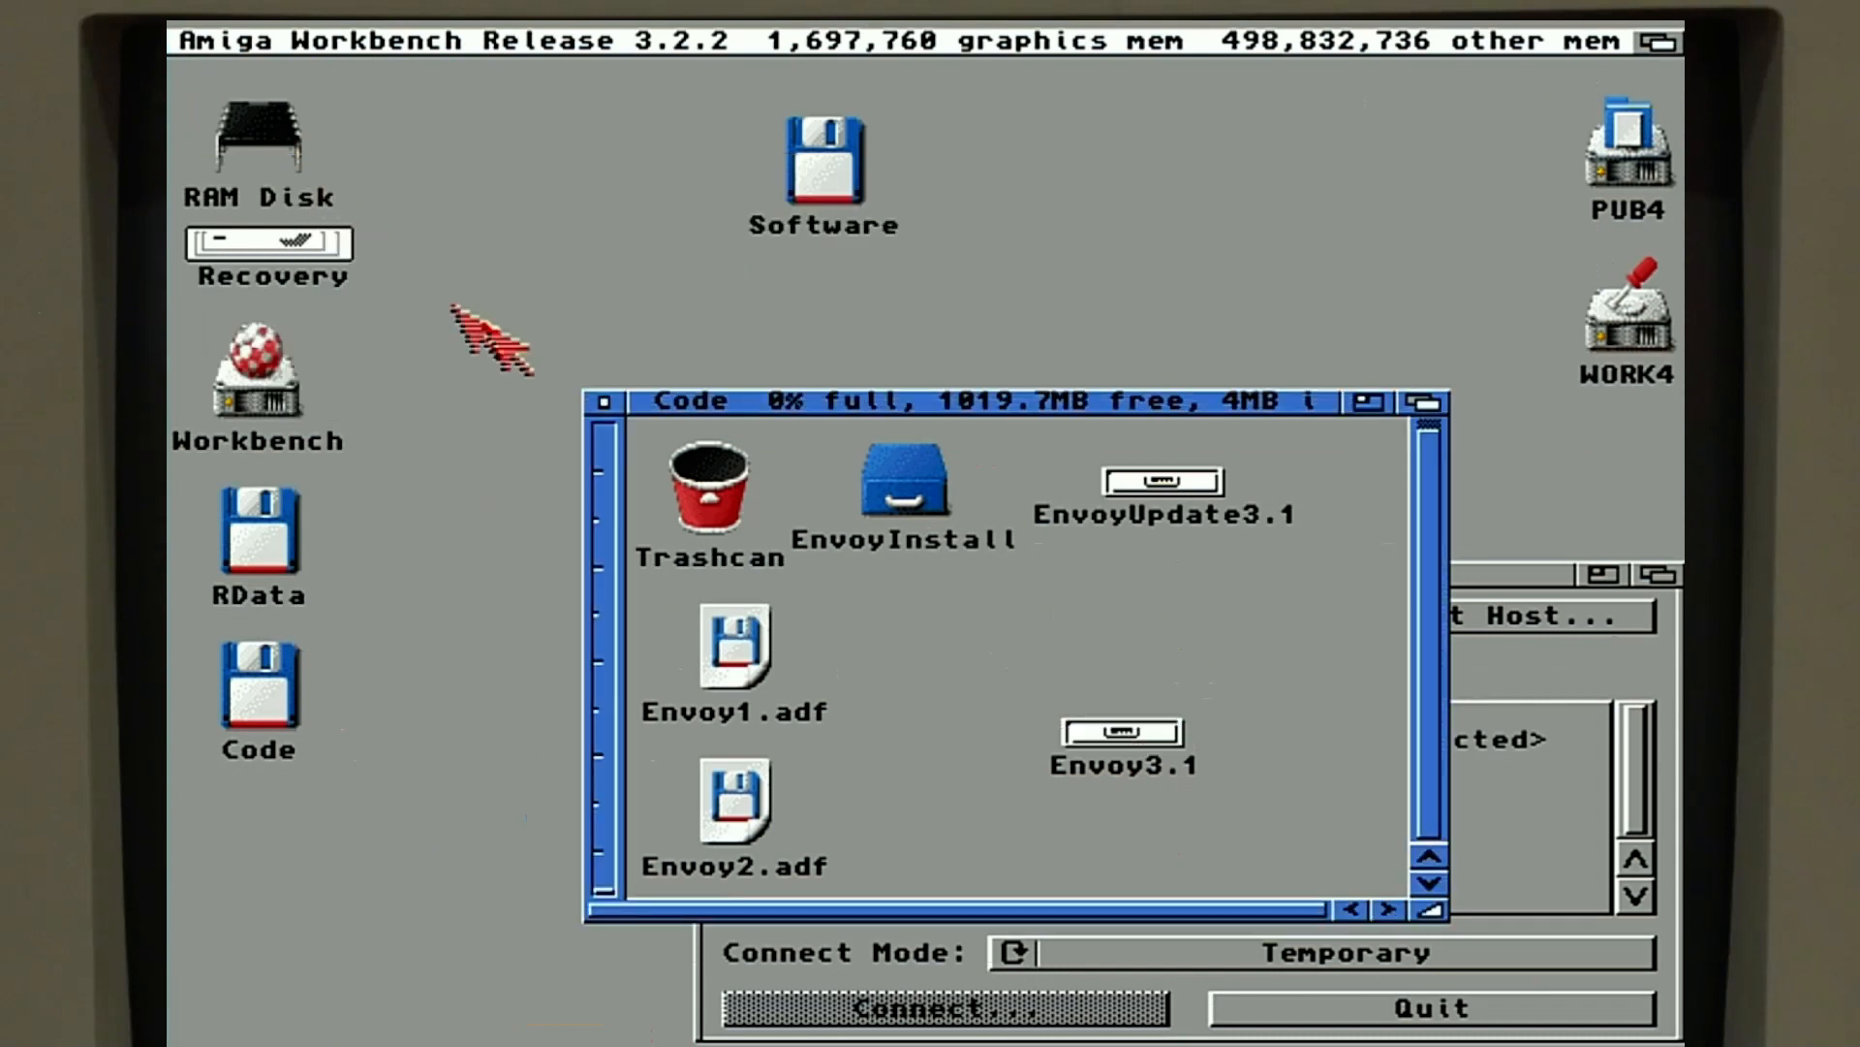
{"action": "left_click", "coordinate": [608, 409]}
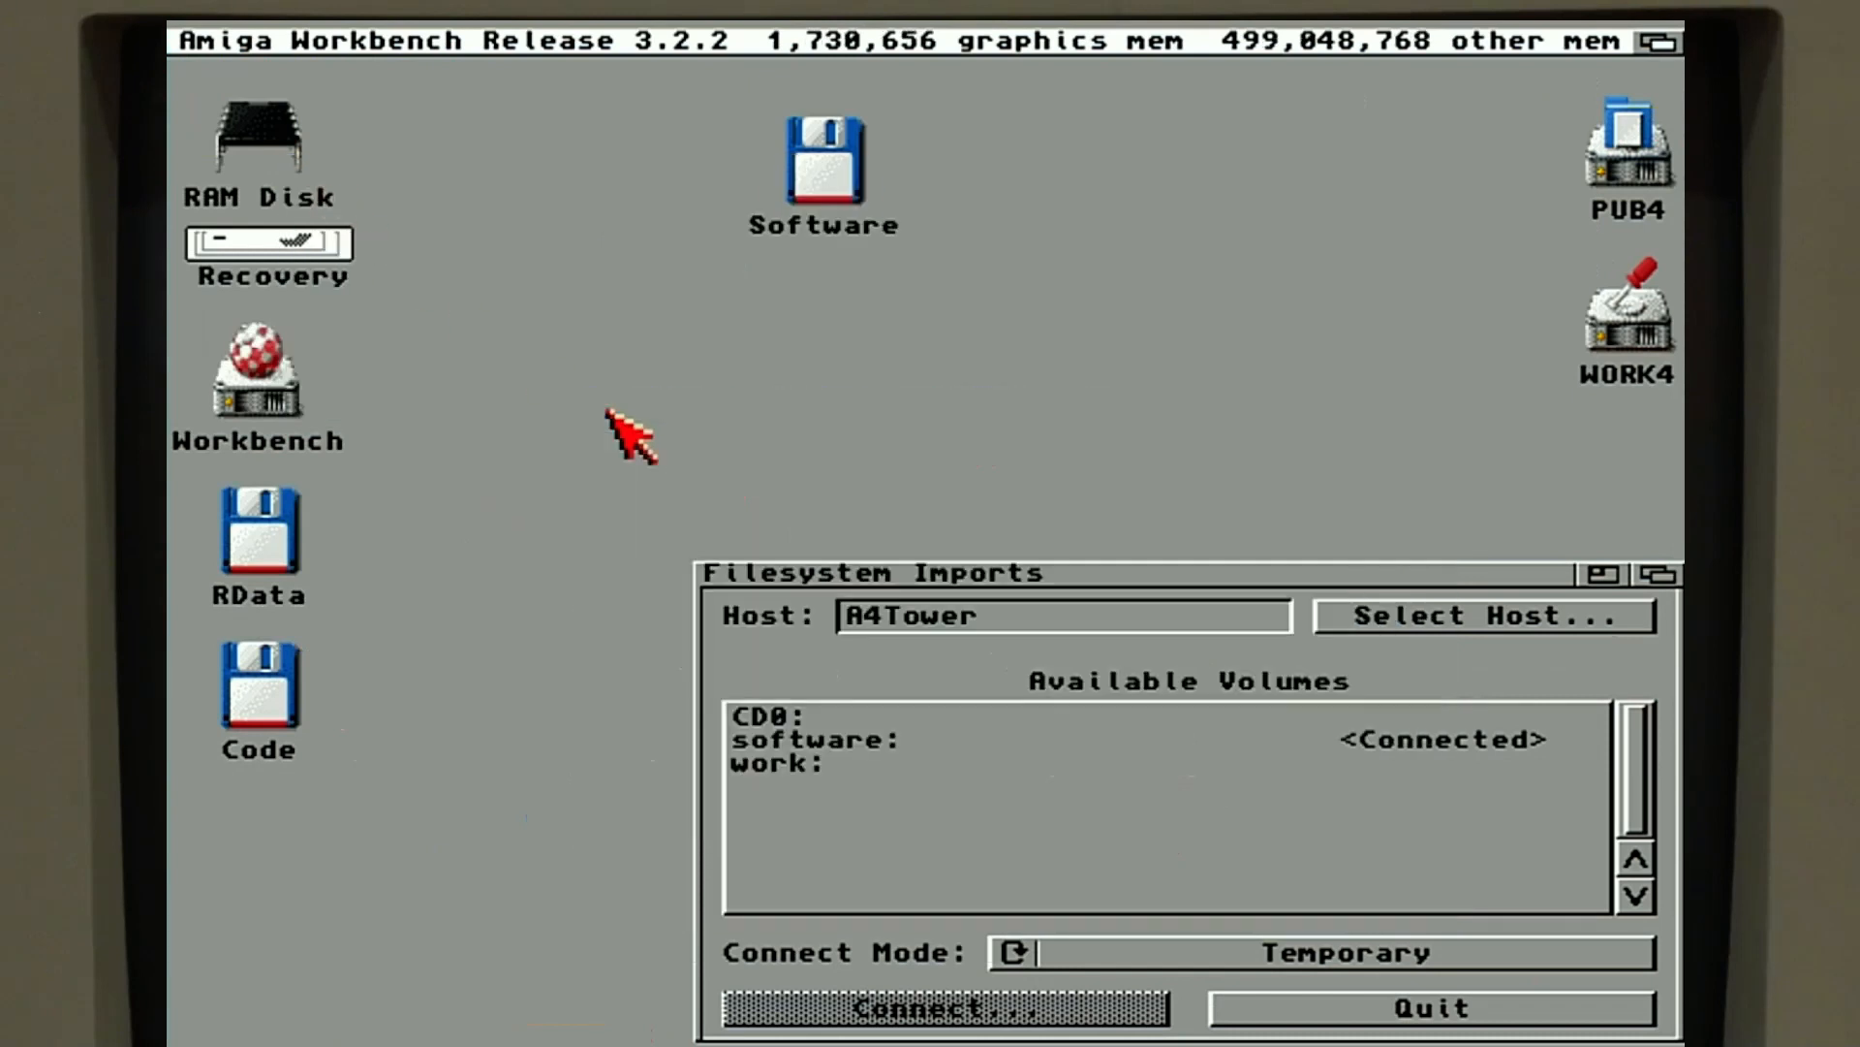